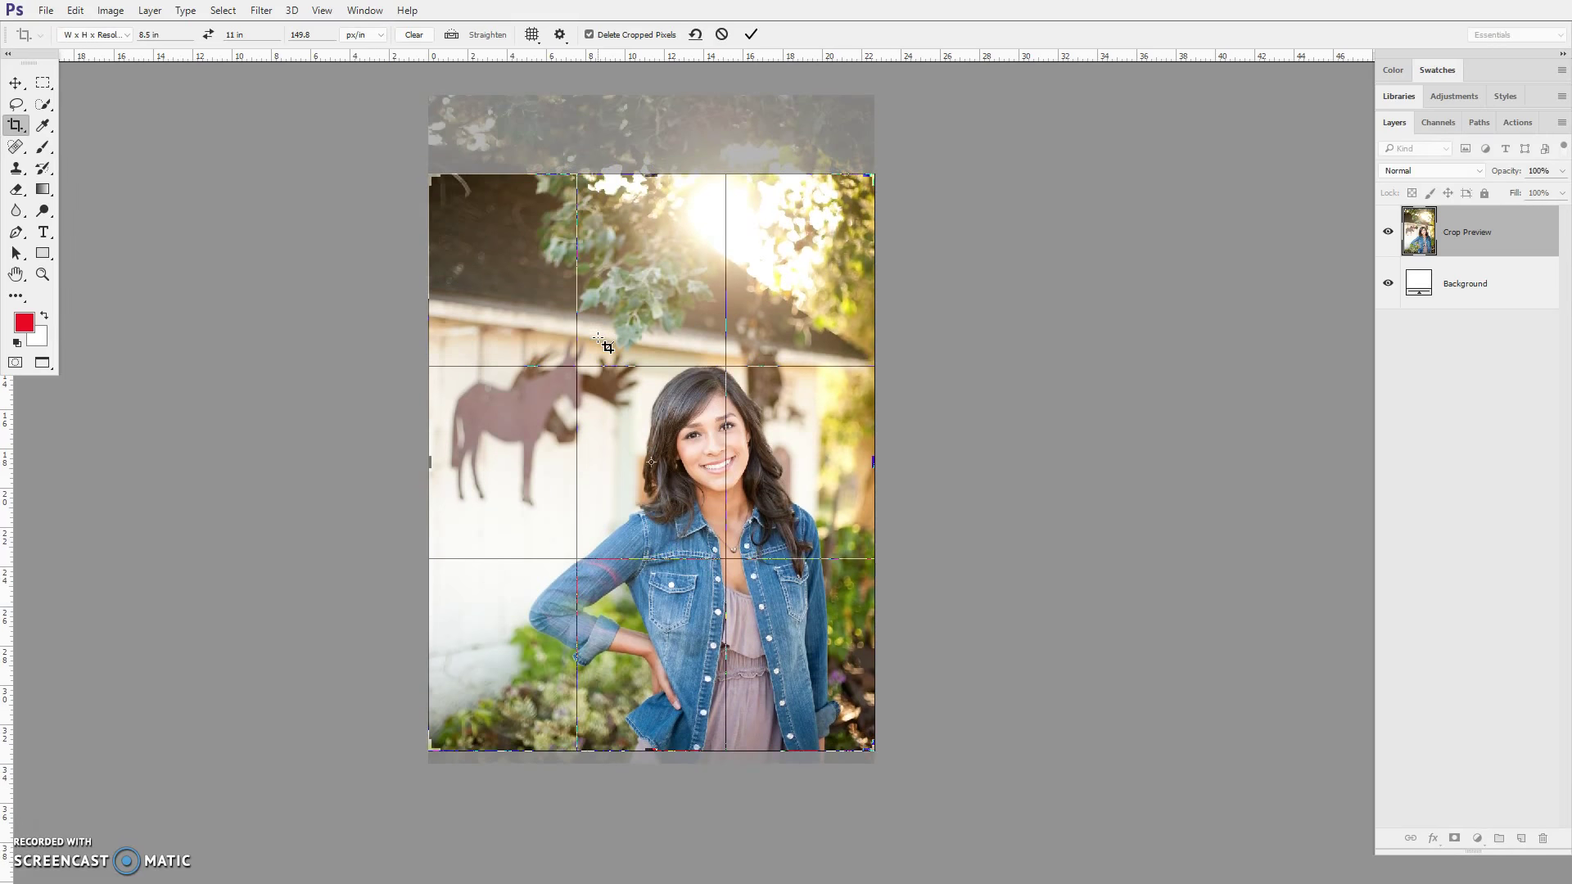
- Crop the portrait to 8.5 x 11 in, tightening the frame and shifting the photo so the woman stands in the lower part
key(Up)
key(Up)
key(Up)
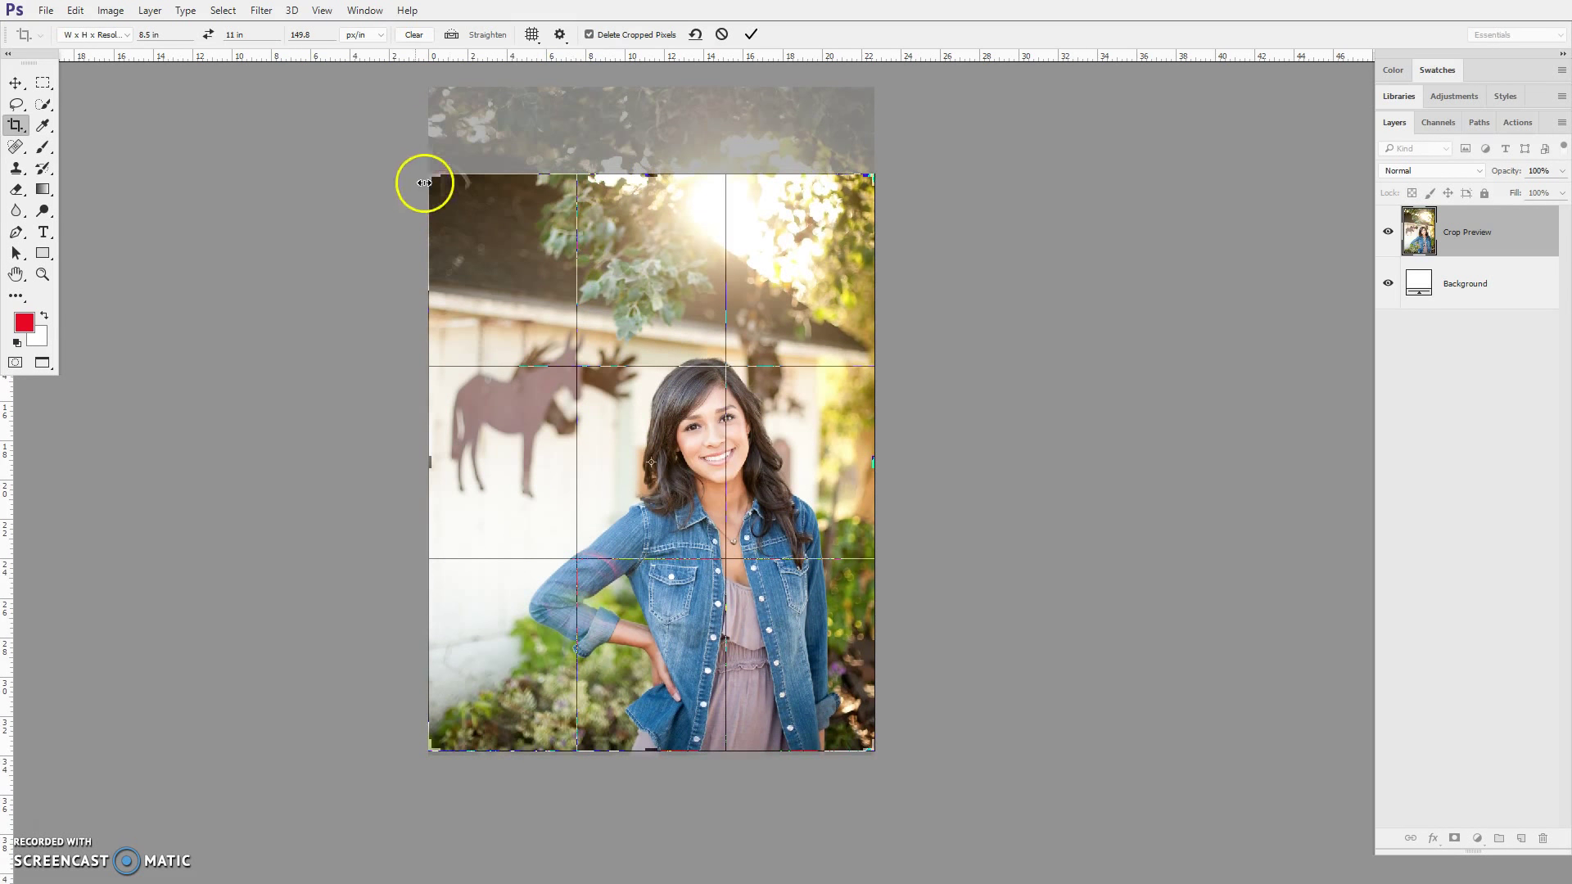
drag(434, 175, 452, 203)
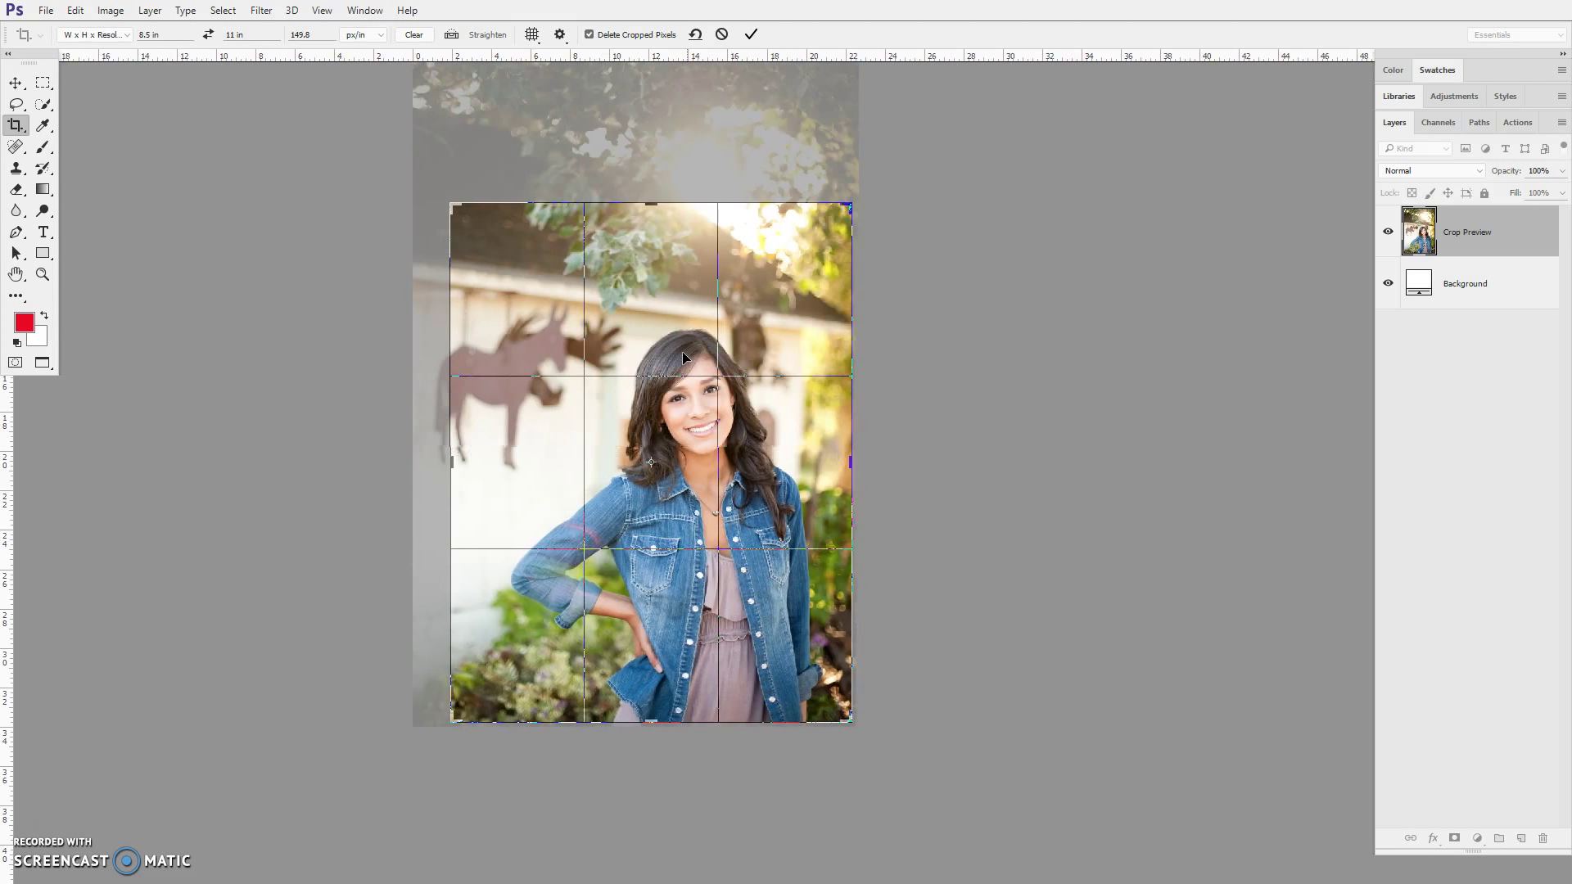
key(Right)
key(Right)
key(Right)
key(Right)
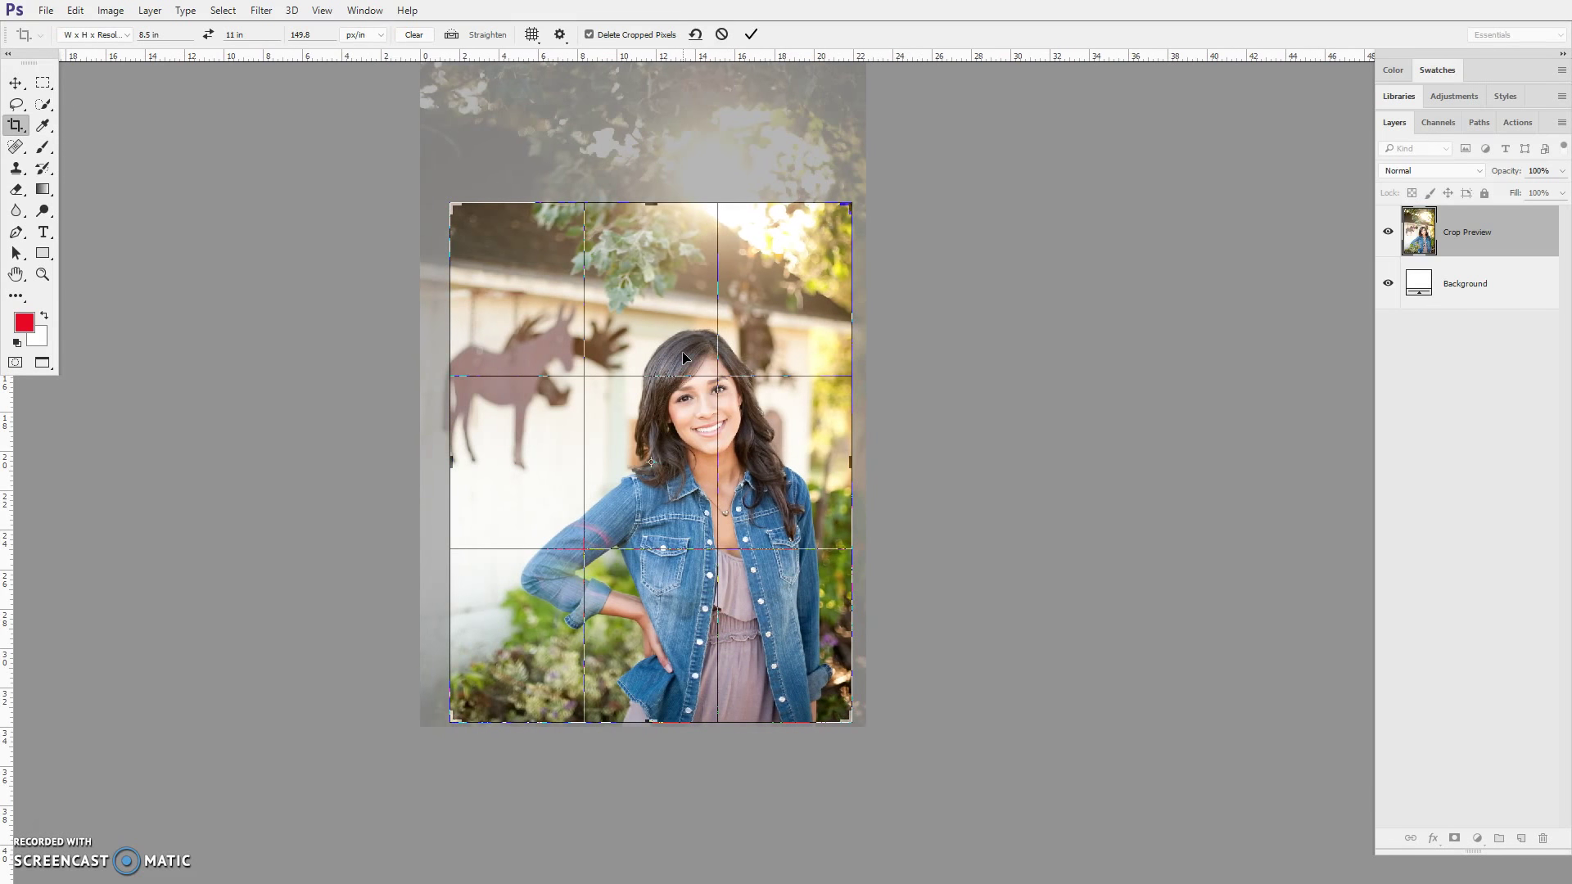
key(Return)
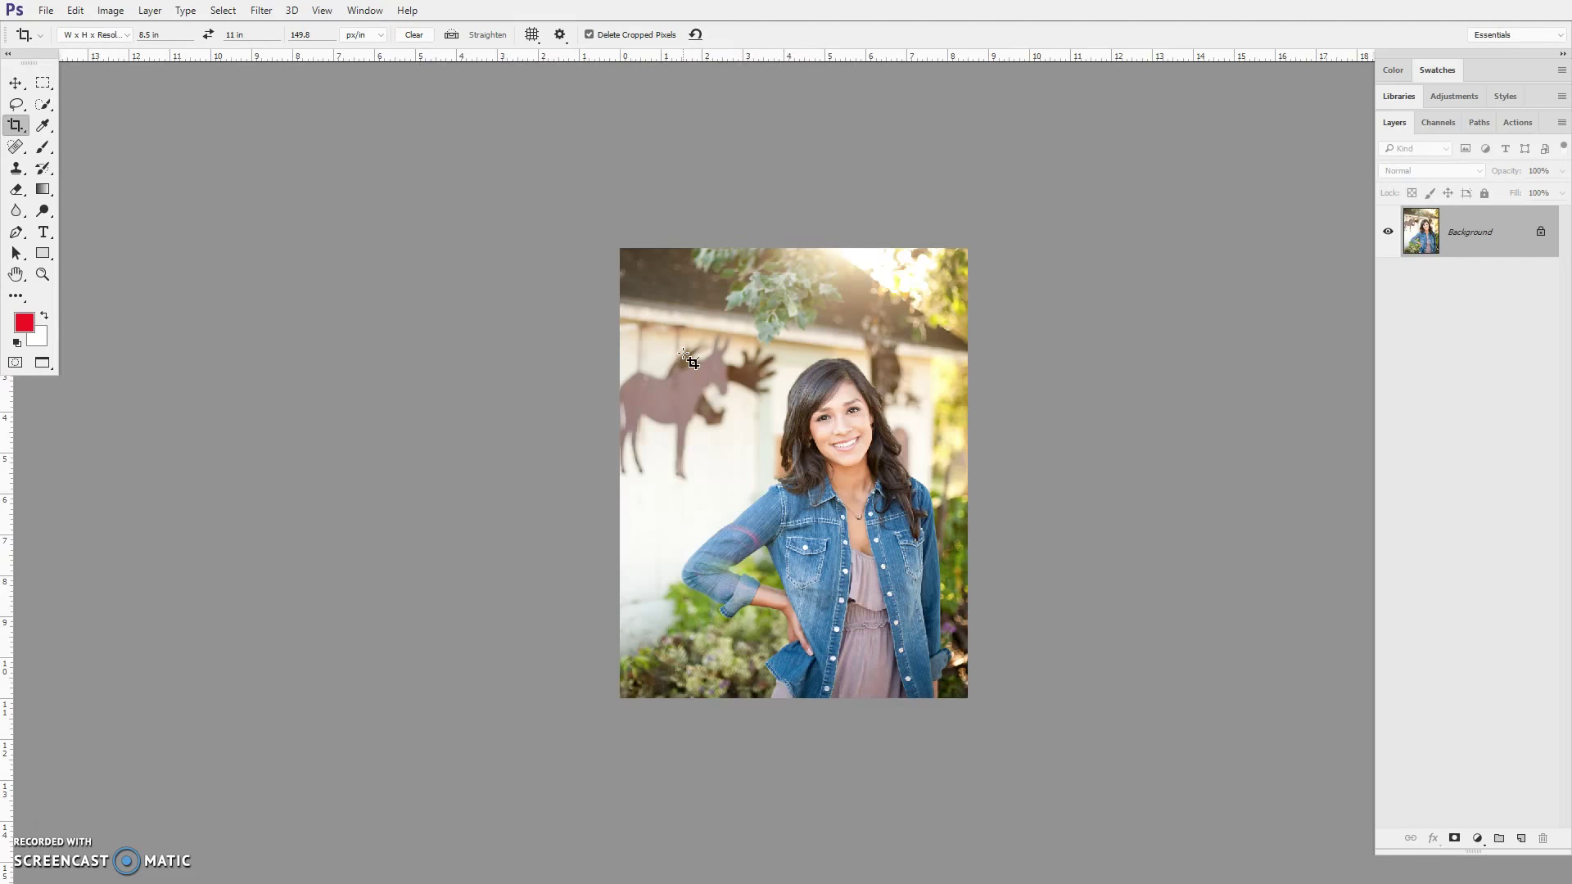
key(ctrl+plus)
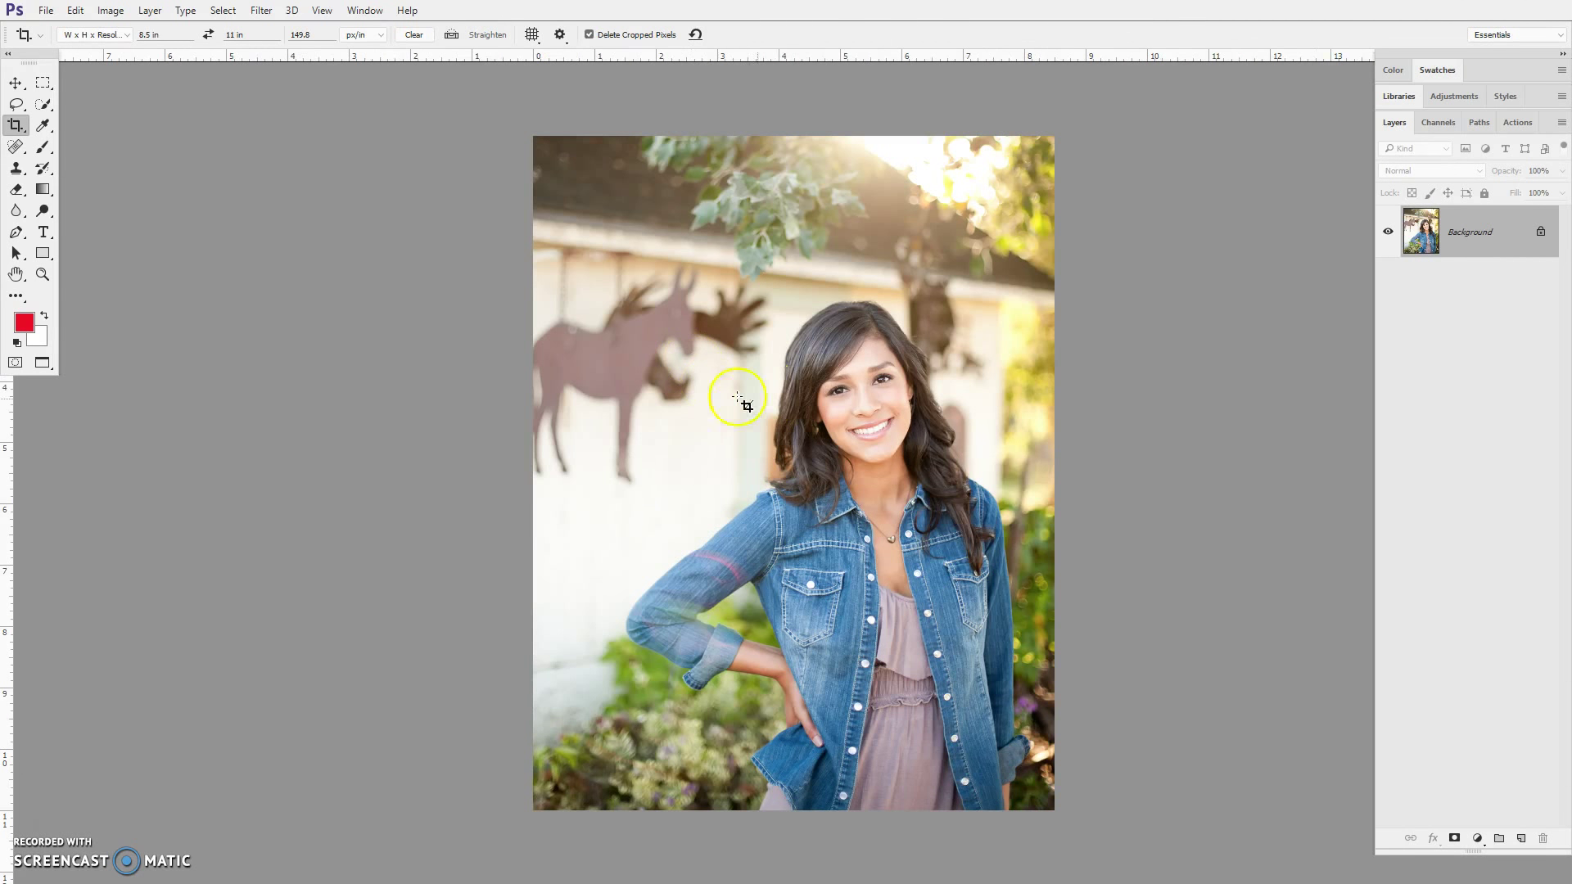
drag(817, 422, 695, 408)
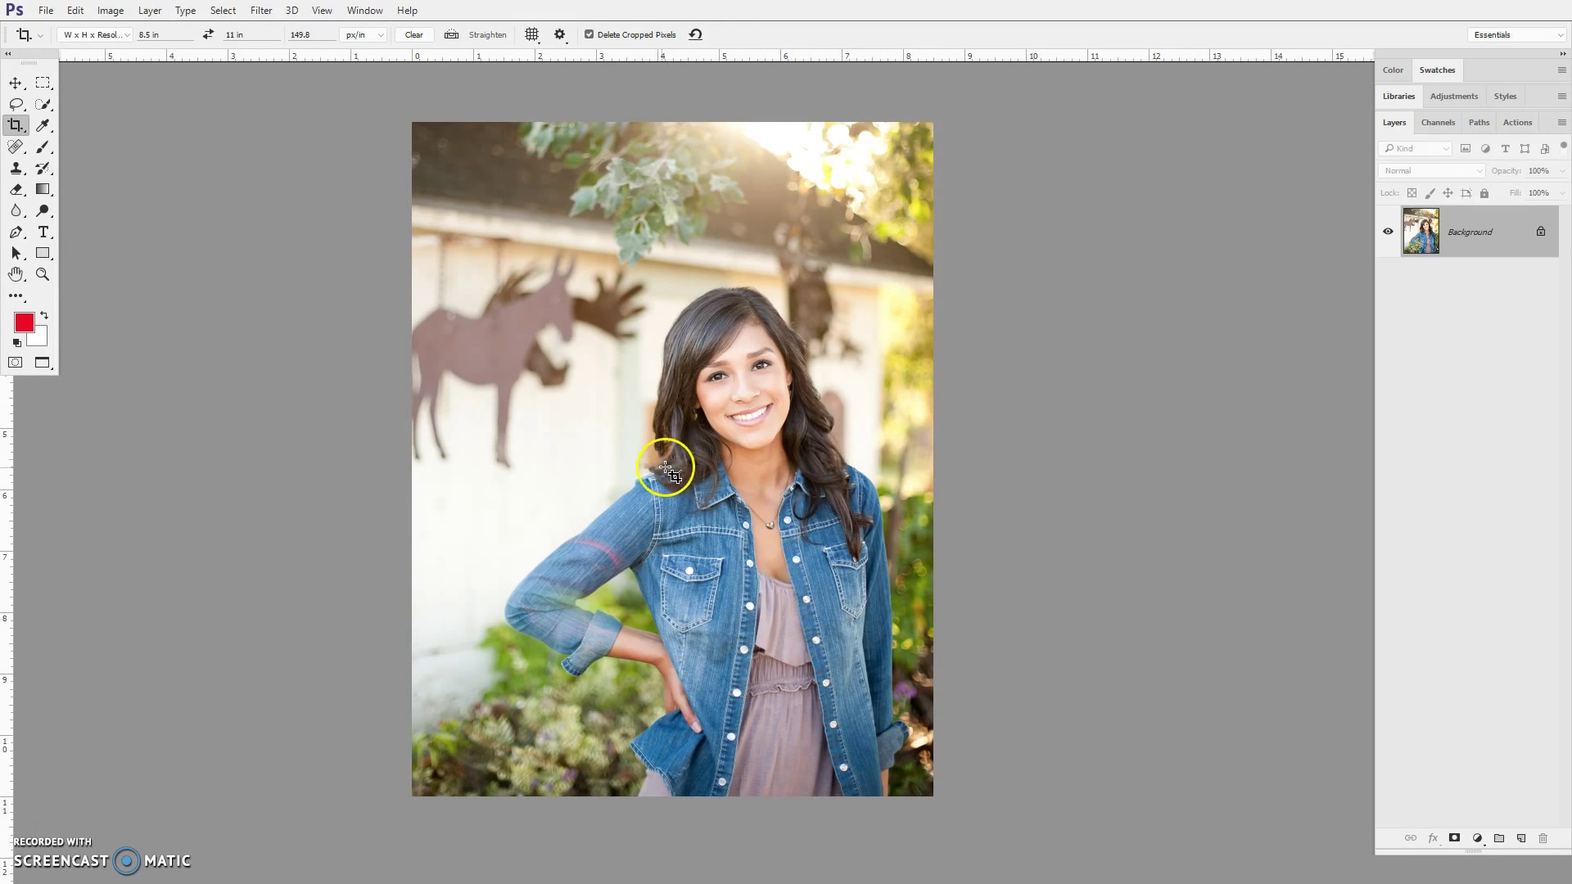
click(660, 494)
drag(662, 482, 708, 540)
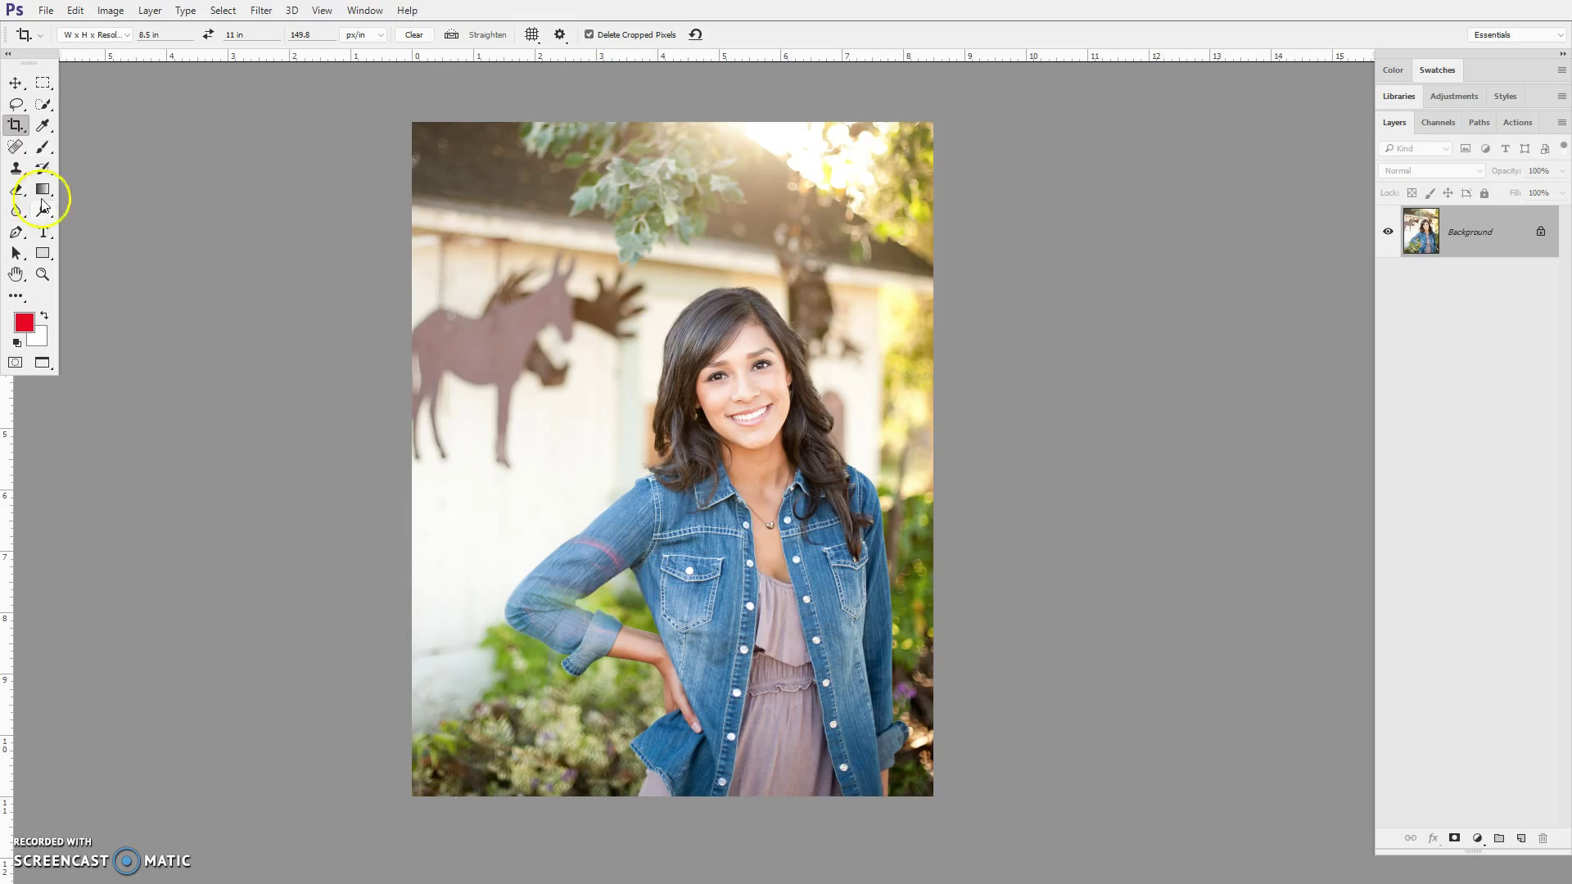
- Start a Pen tool path below the photo's bottom edge and trace up the skirt and flared jacket hem to the hand on the hip
click(14, 234)
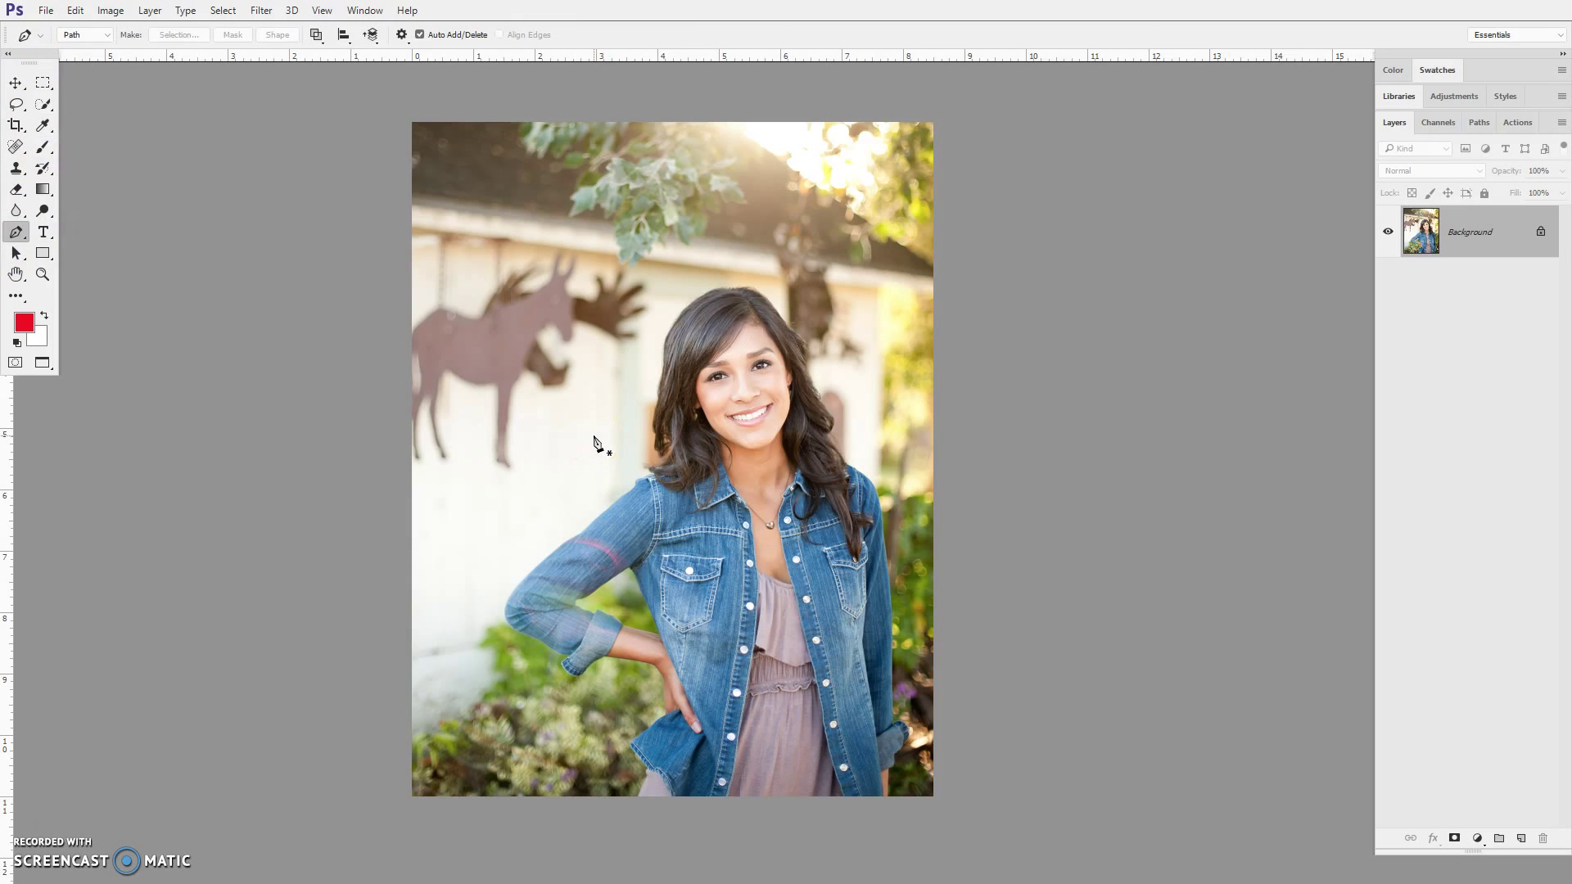
key(ctrl+plus)
drag(597, 502, 637, 439)
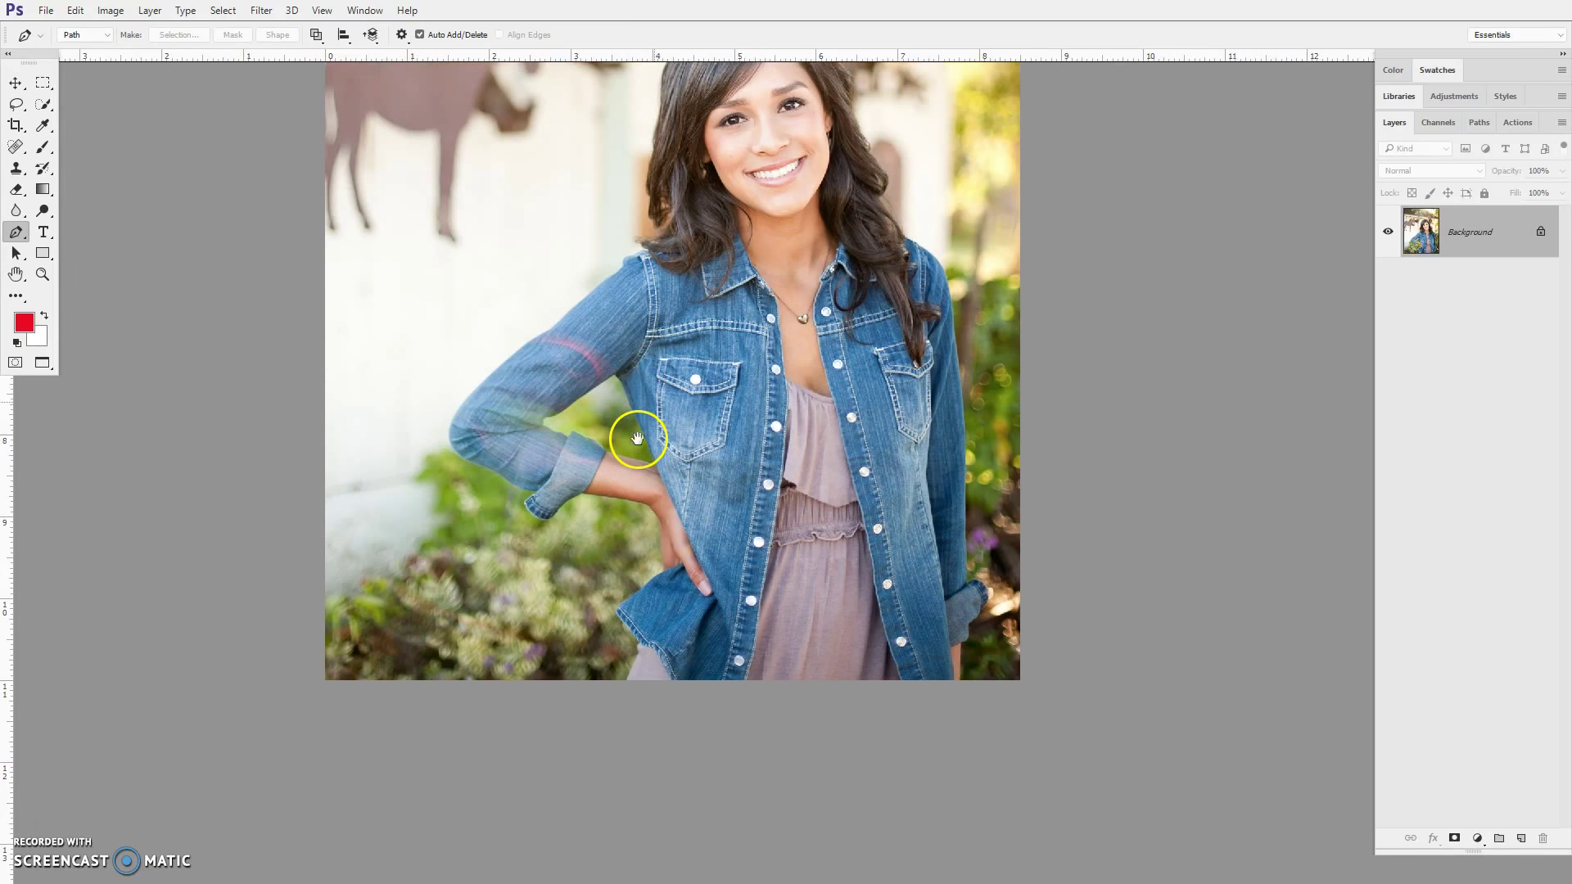
key(ctrl+plus)
key(ctrl+plus)
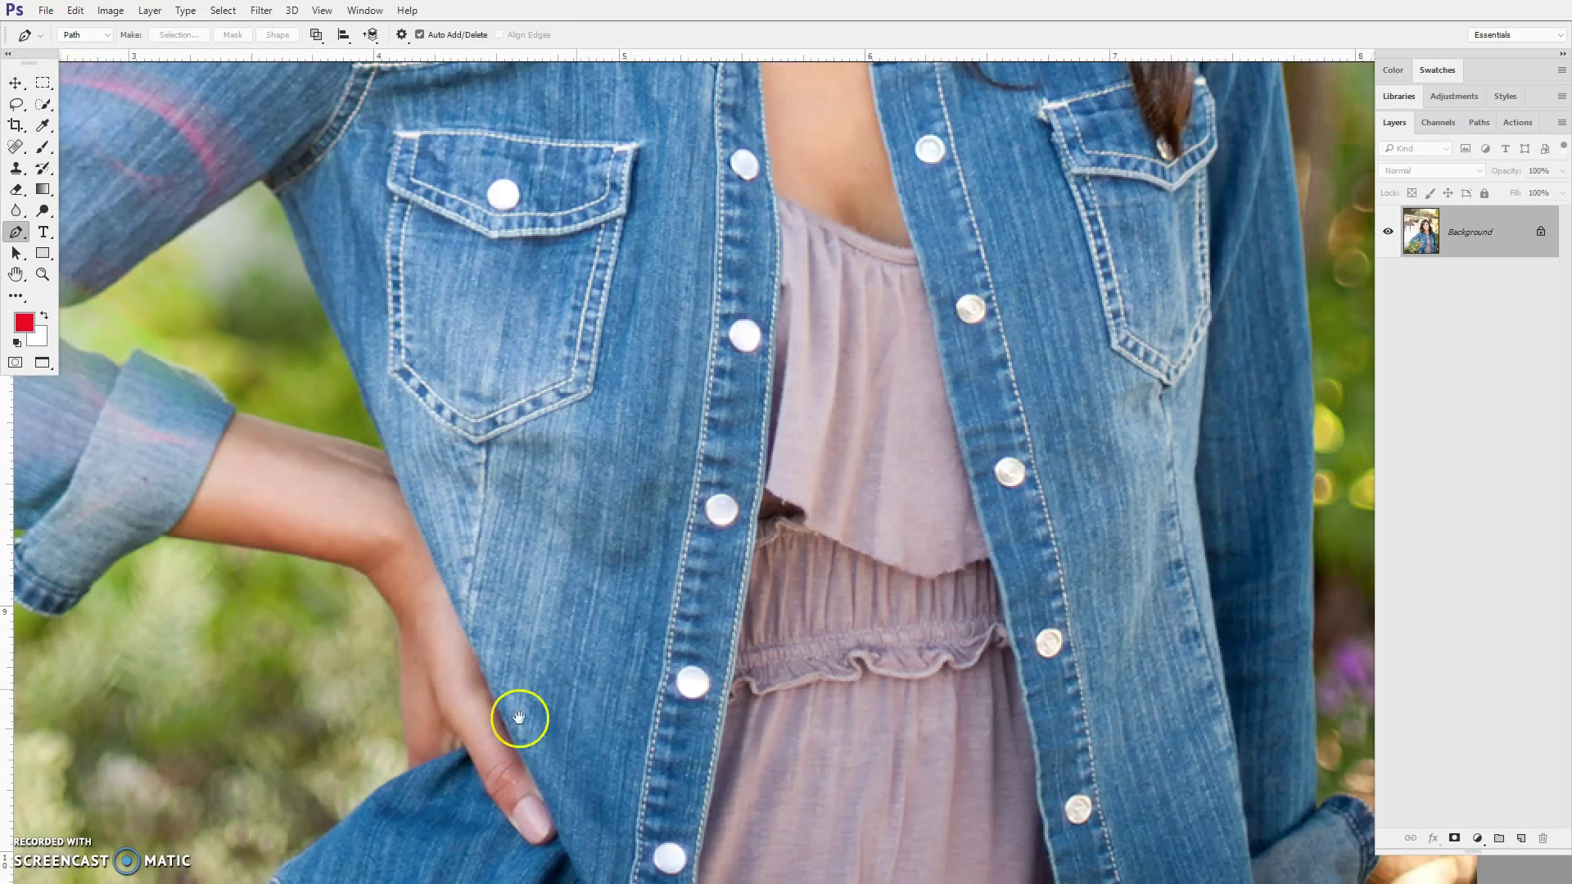
drag(520, 720, 864, 316)
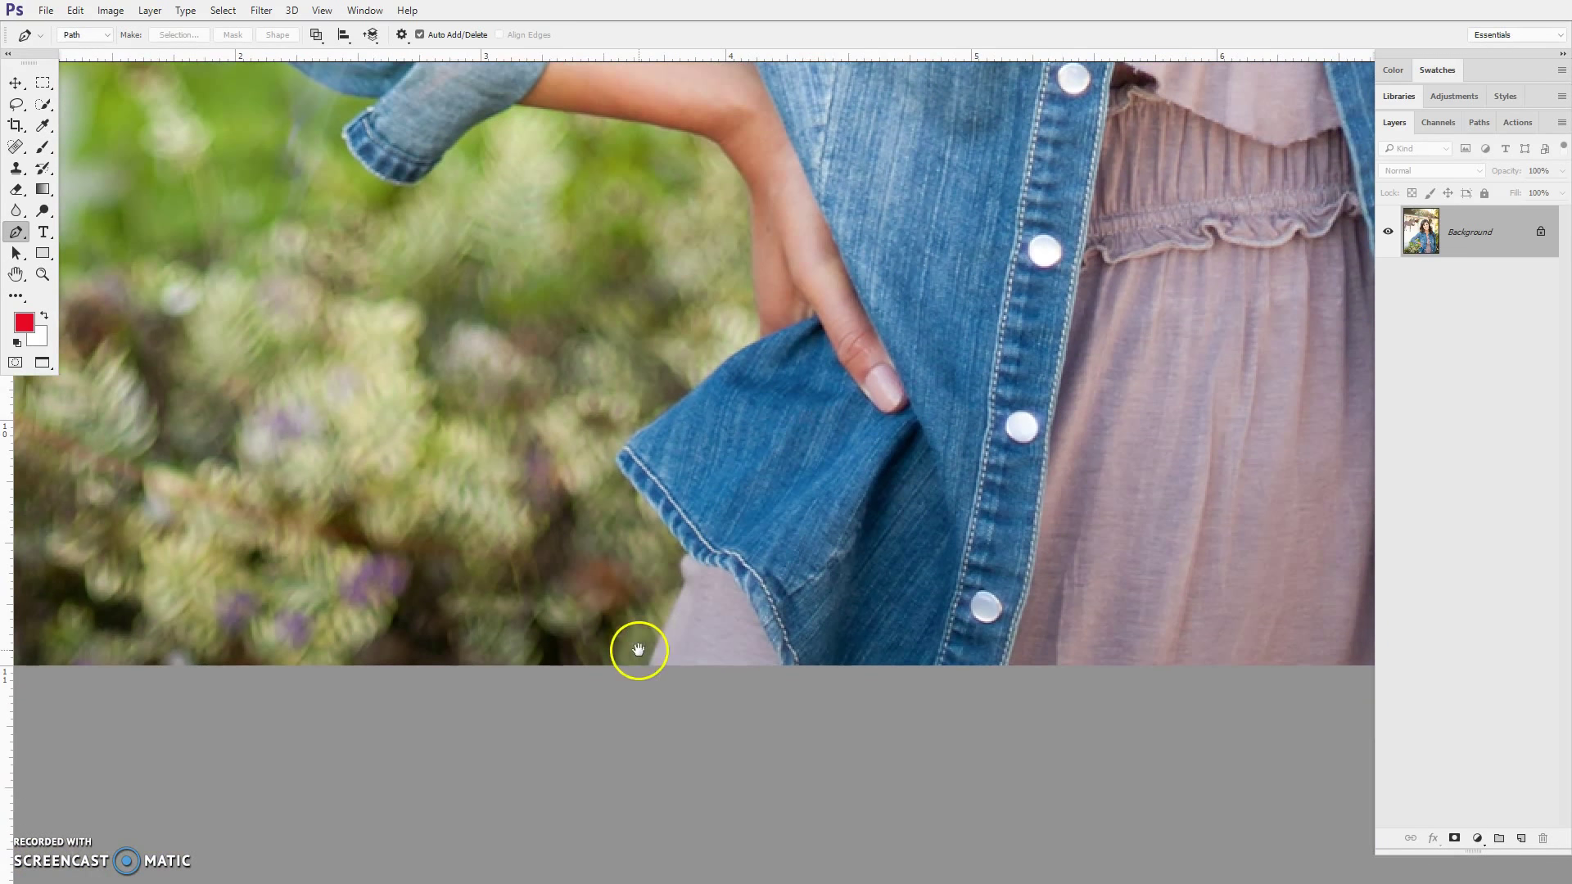
click(609, 722)
drag(660, 641, 686, 570)
click(686, 554)
drag(640, 491, 748, 347)
click(763, 338)
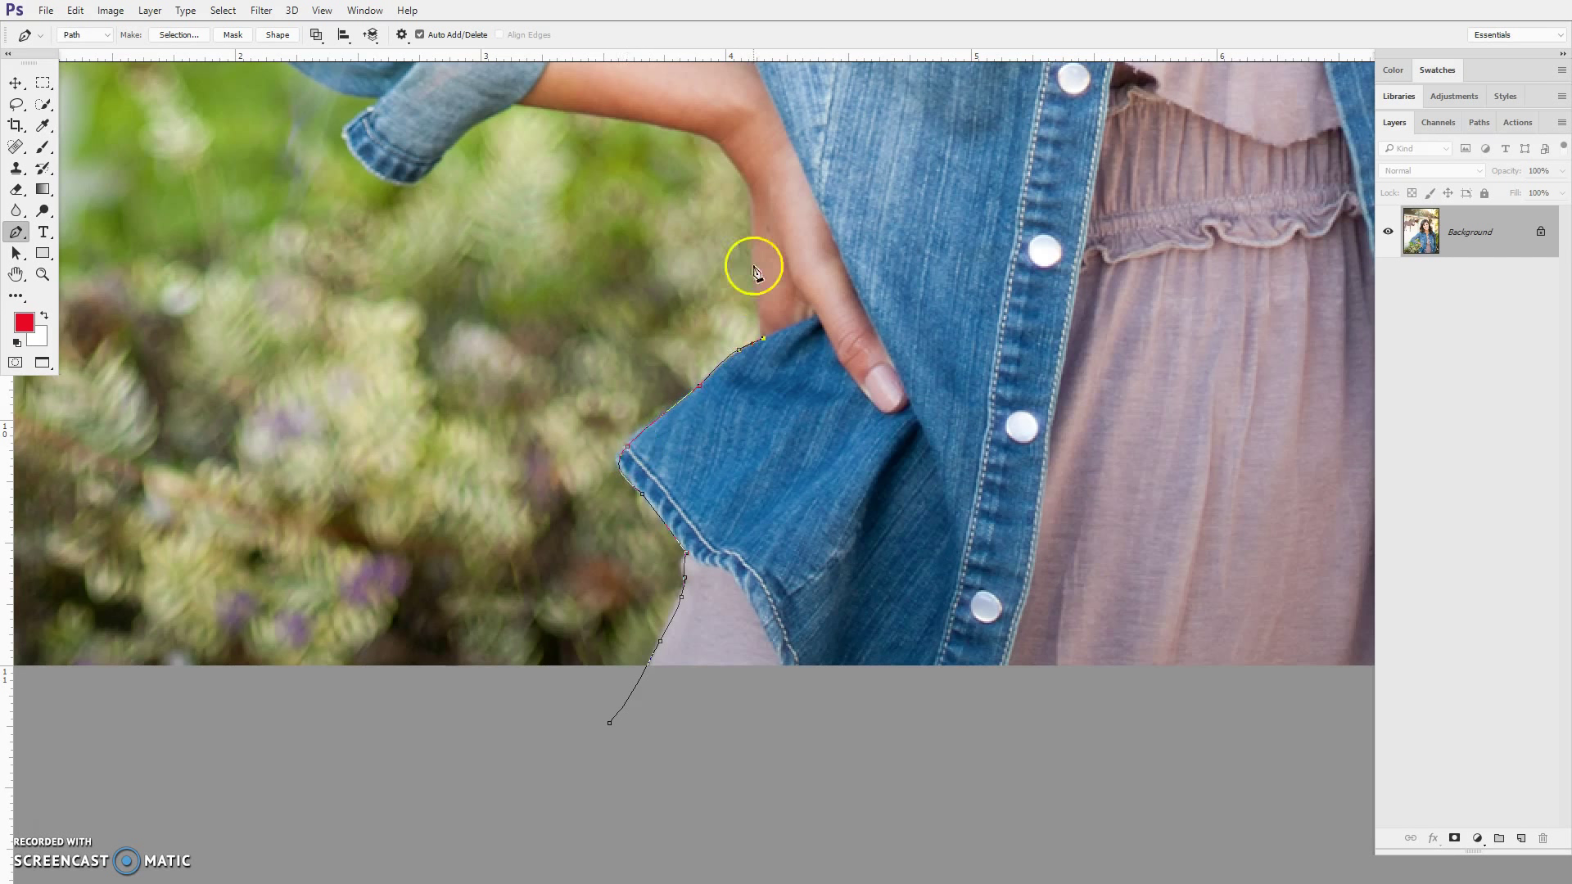
- Continue the path around the hand, arm, hair and other side of the jacket, and close it below the photo's bottom edge
drag(751, 252, 751, 232)
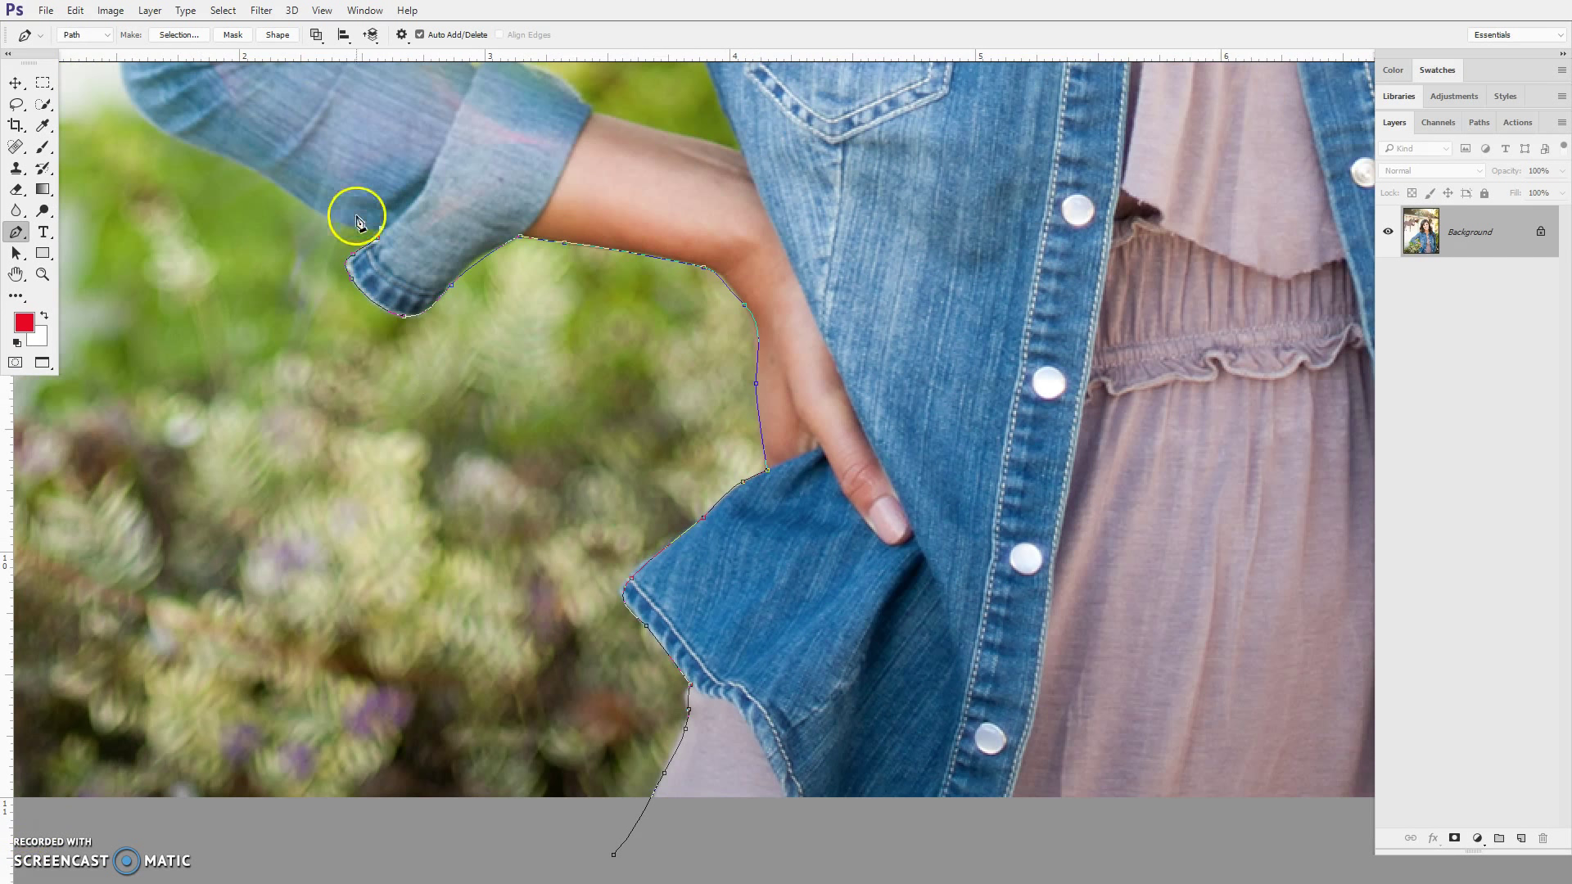
drag(316, 212, 450, 338)
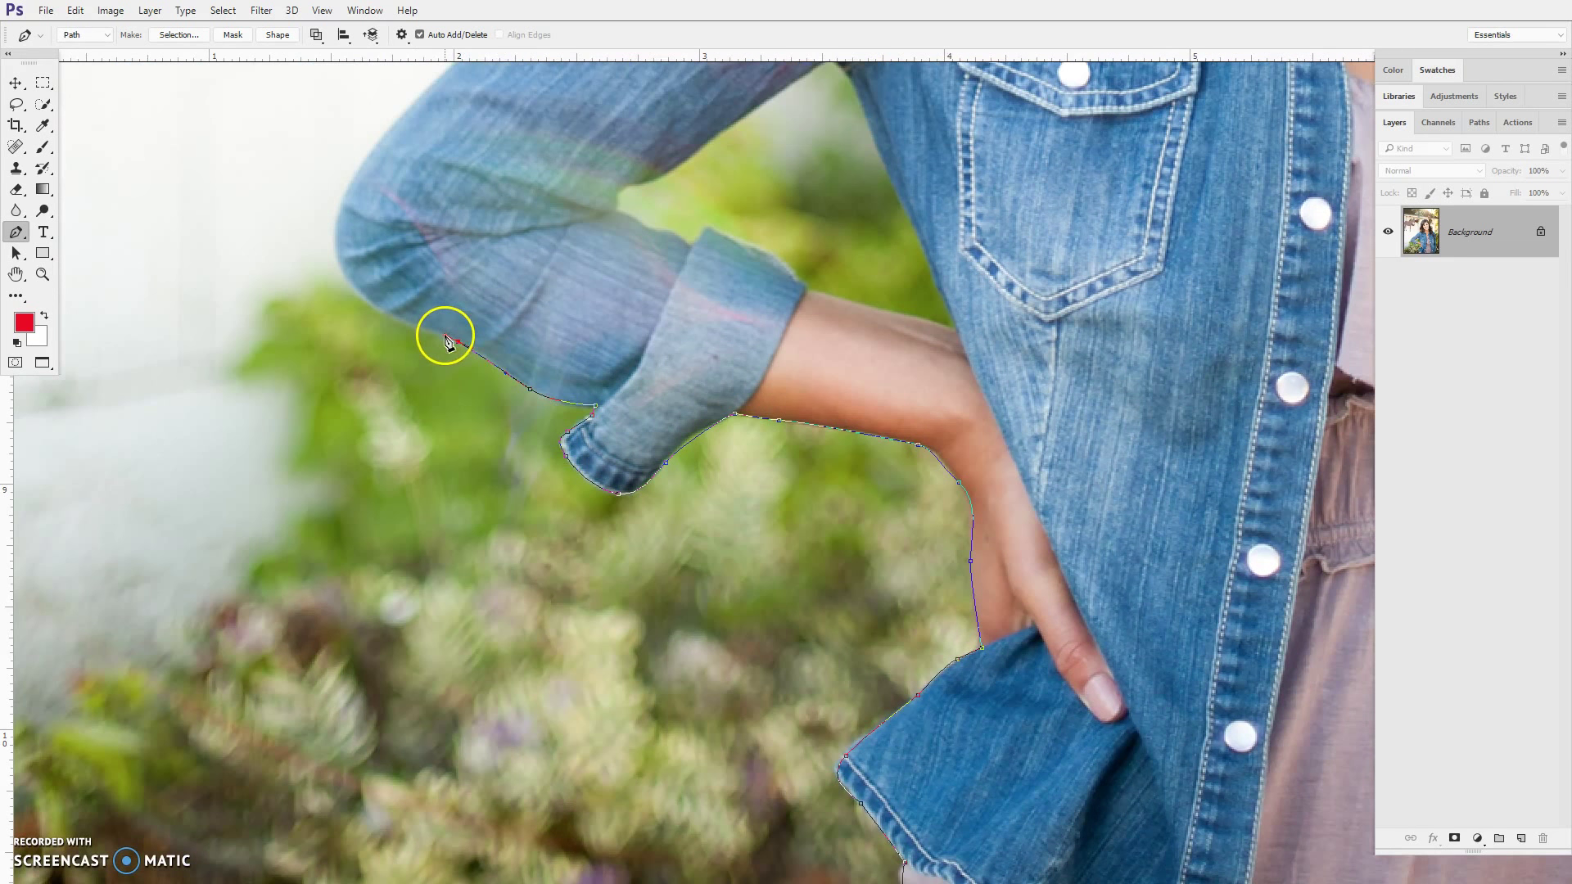
drag(338, 227, 366, 164)
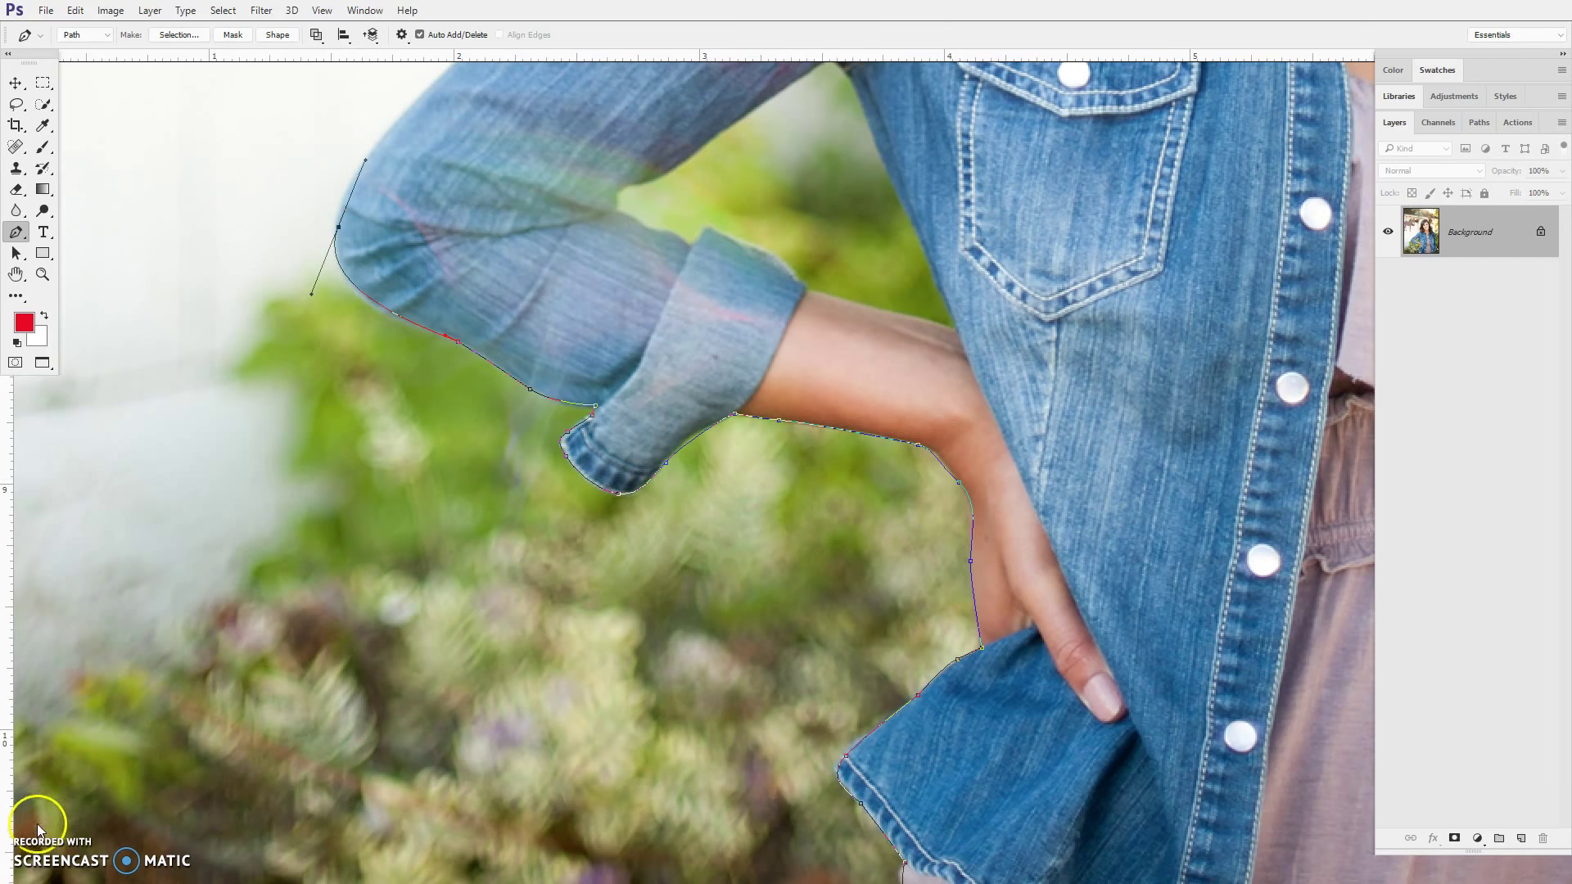
key(ctrl+0)
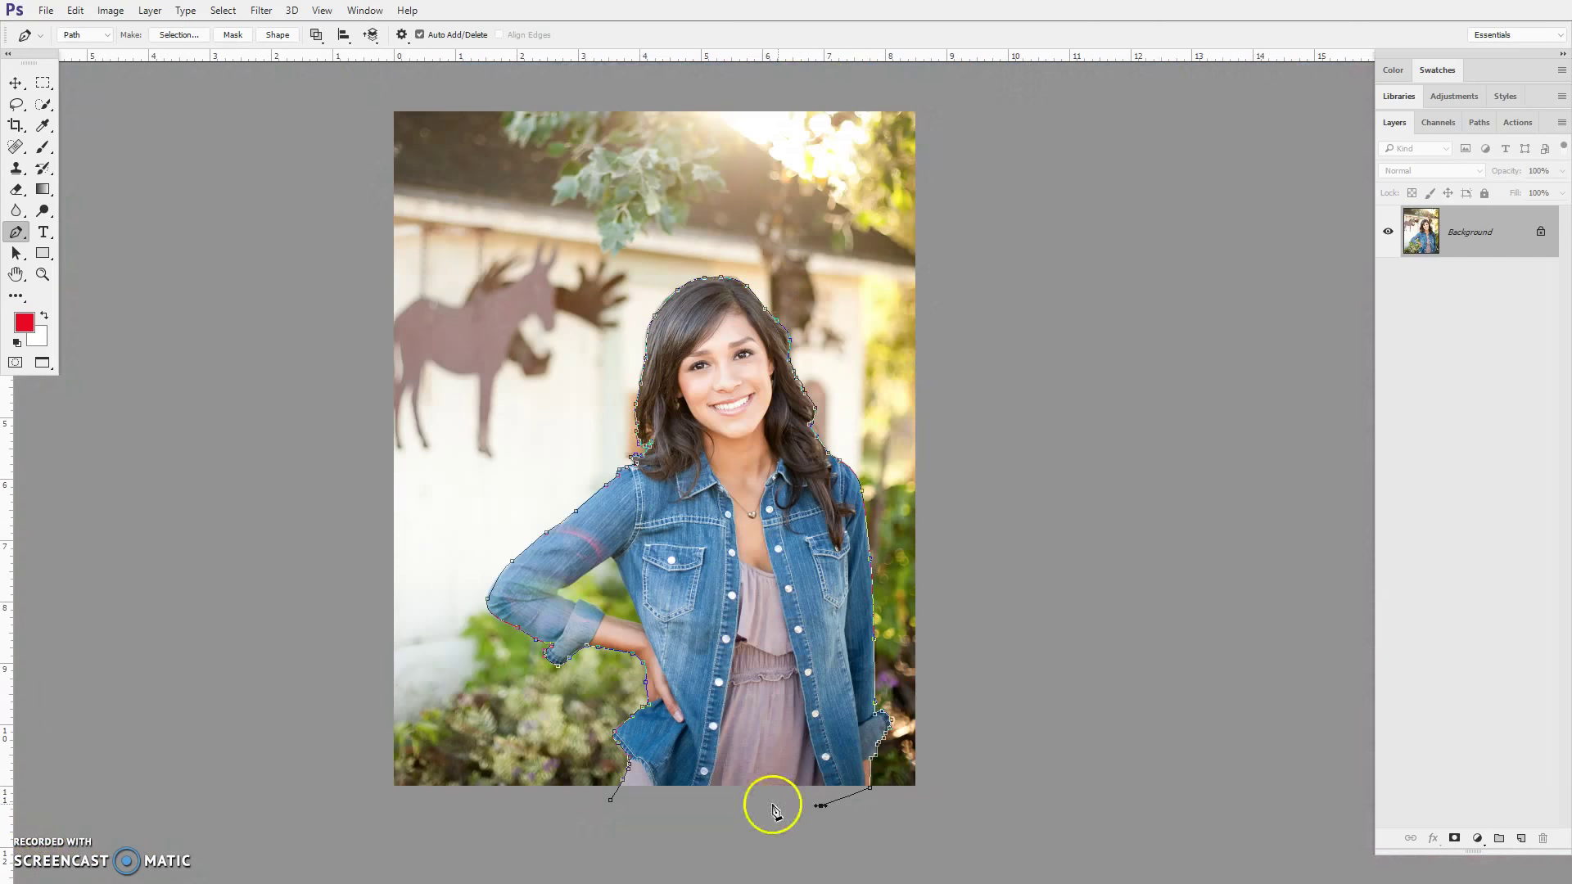
click(610, 800)
- Convert the closed outline path into a new anti-aliased selection with a feather radius of 0 pixels
right_click(724, 666)
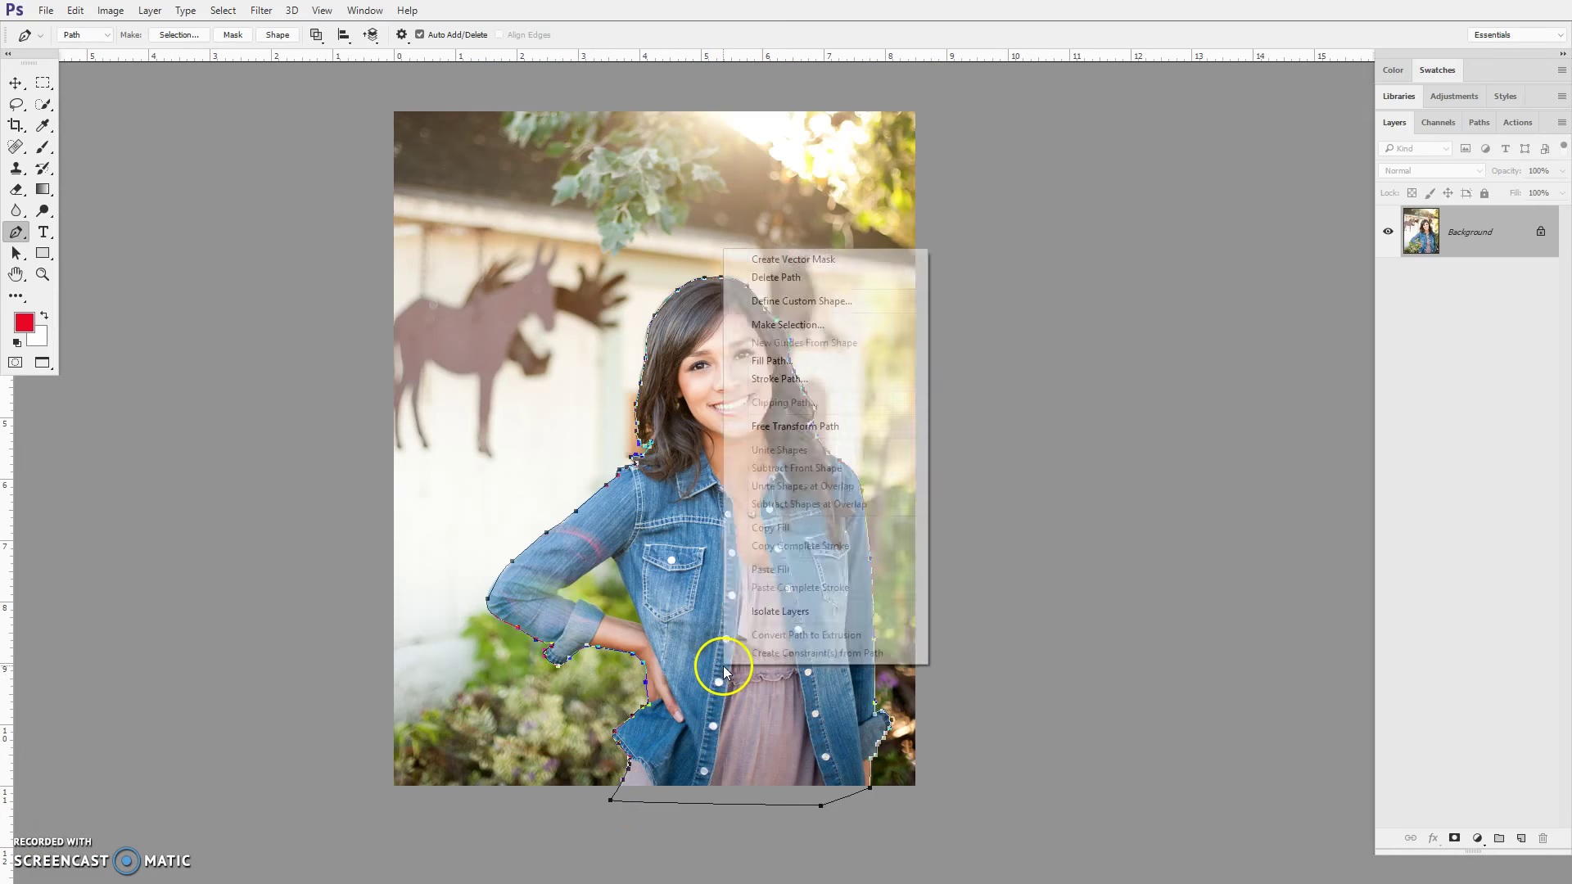
click(805, 324)
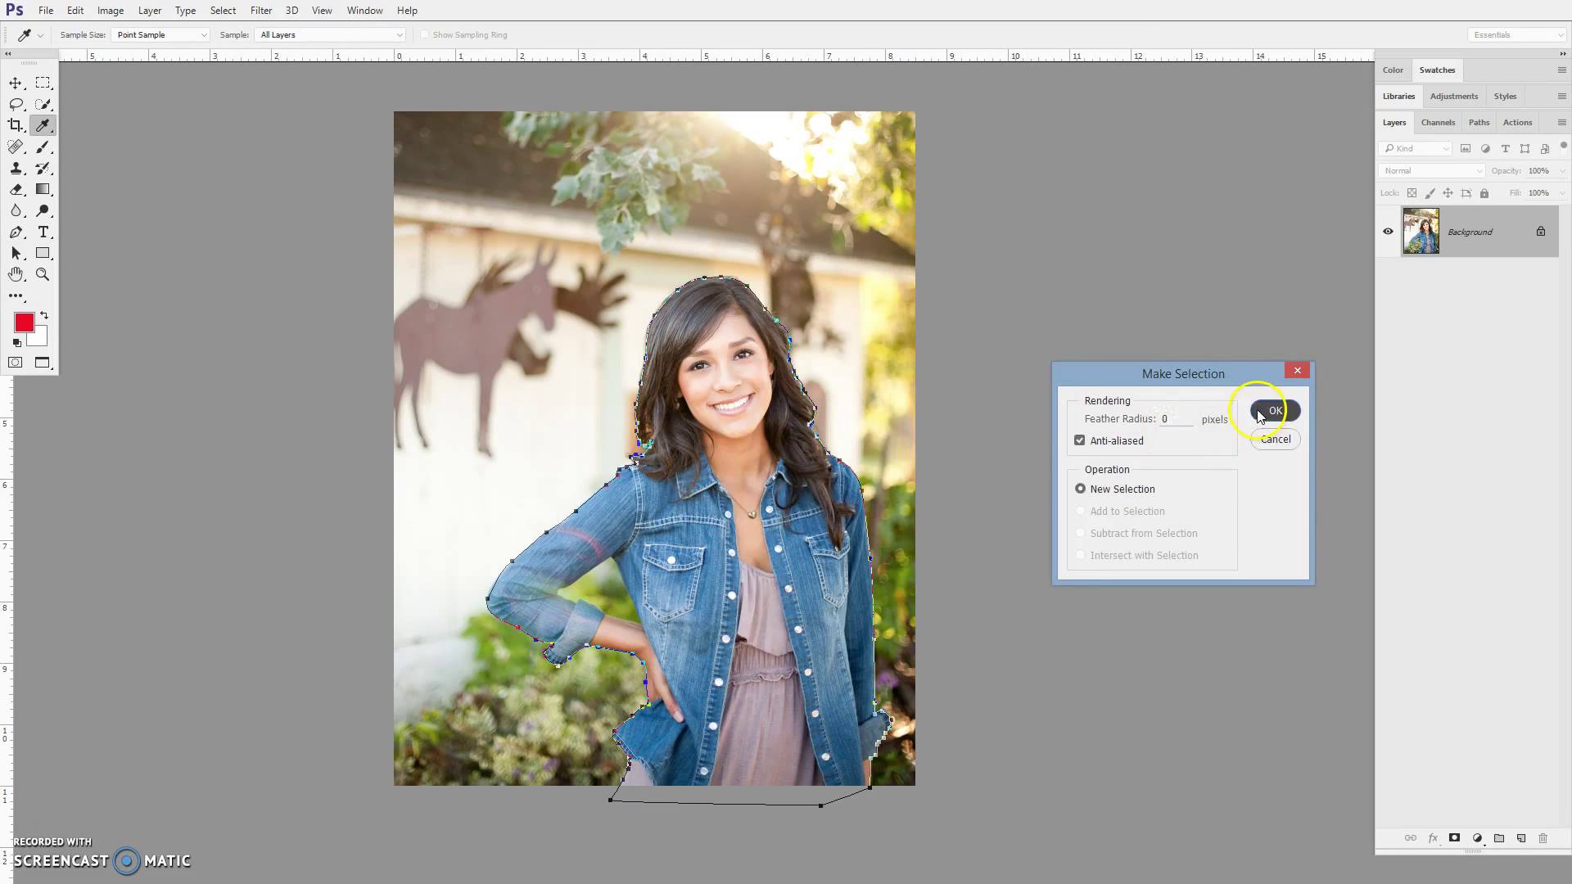
click(1274, 410)
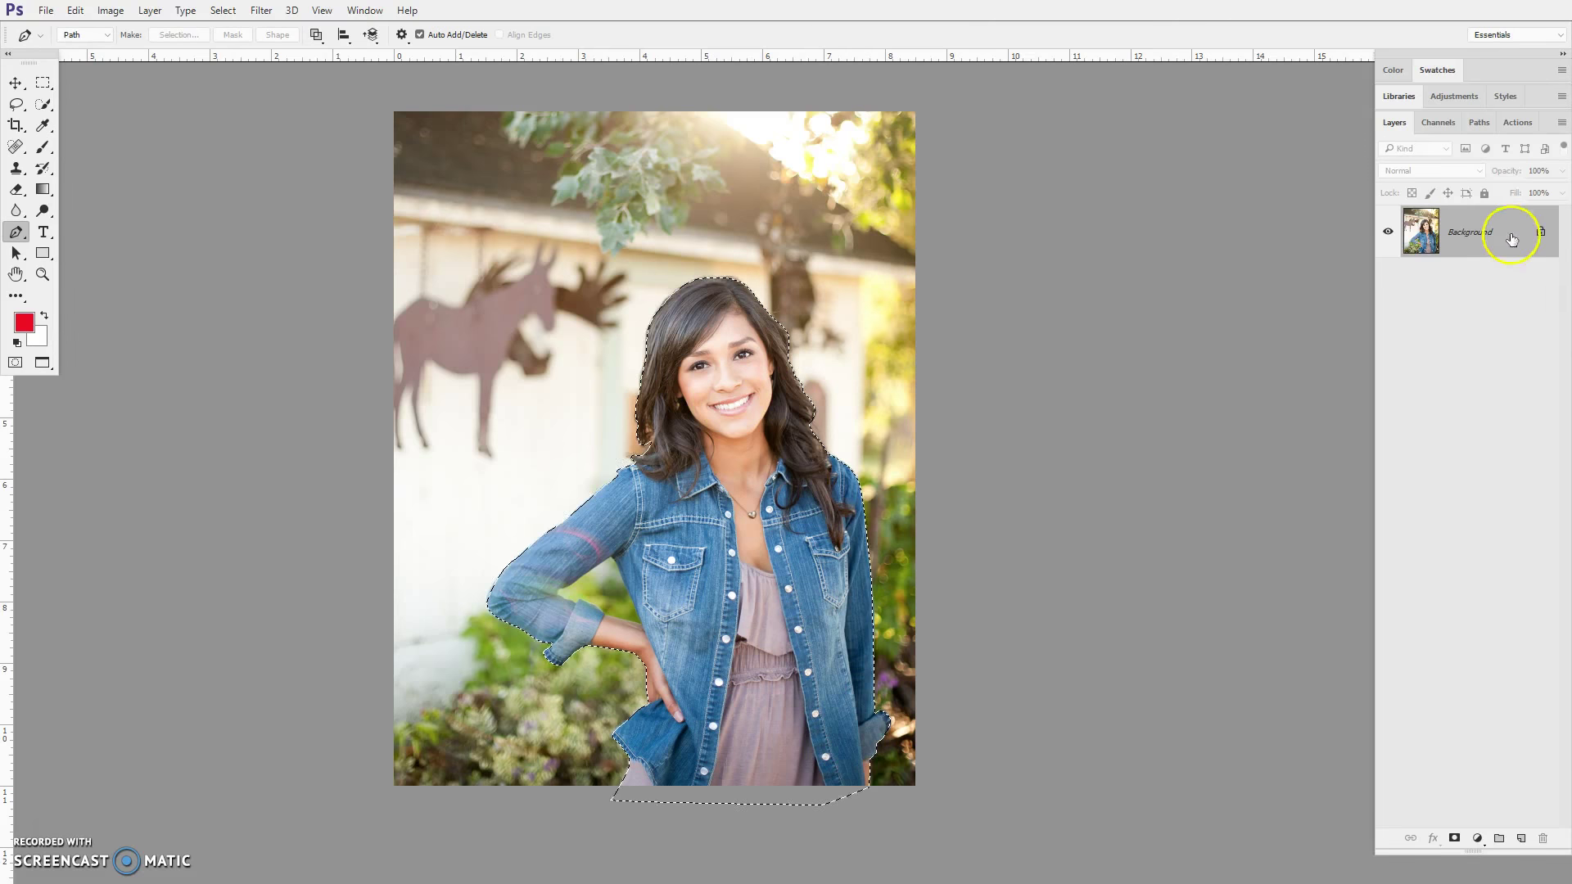
- Duplicate the Background layer and delete the original layer
drag(1512, 232, 1520, 837)
drag(1516, 287, 1543, 833)
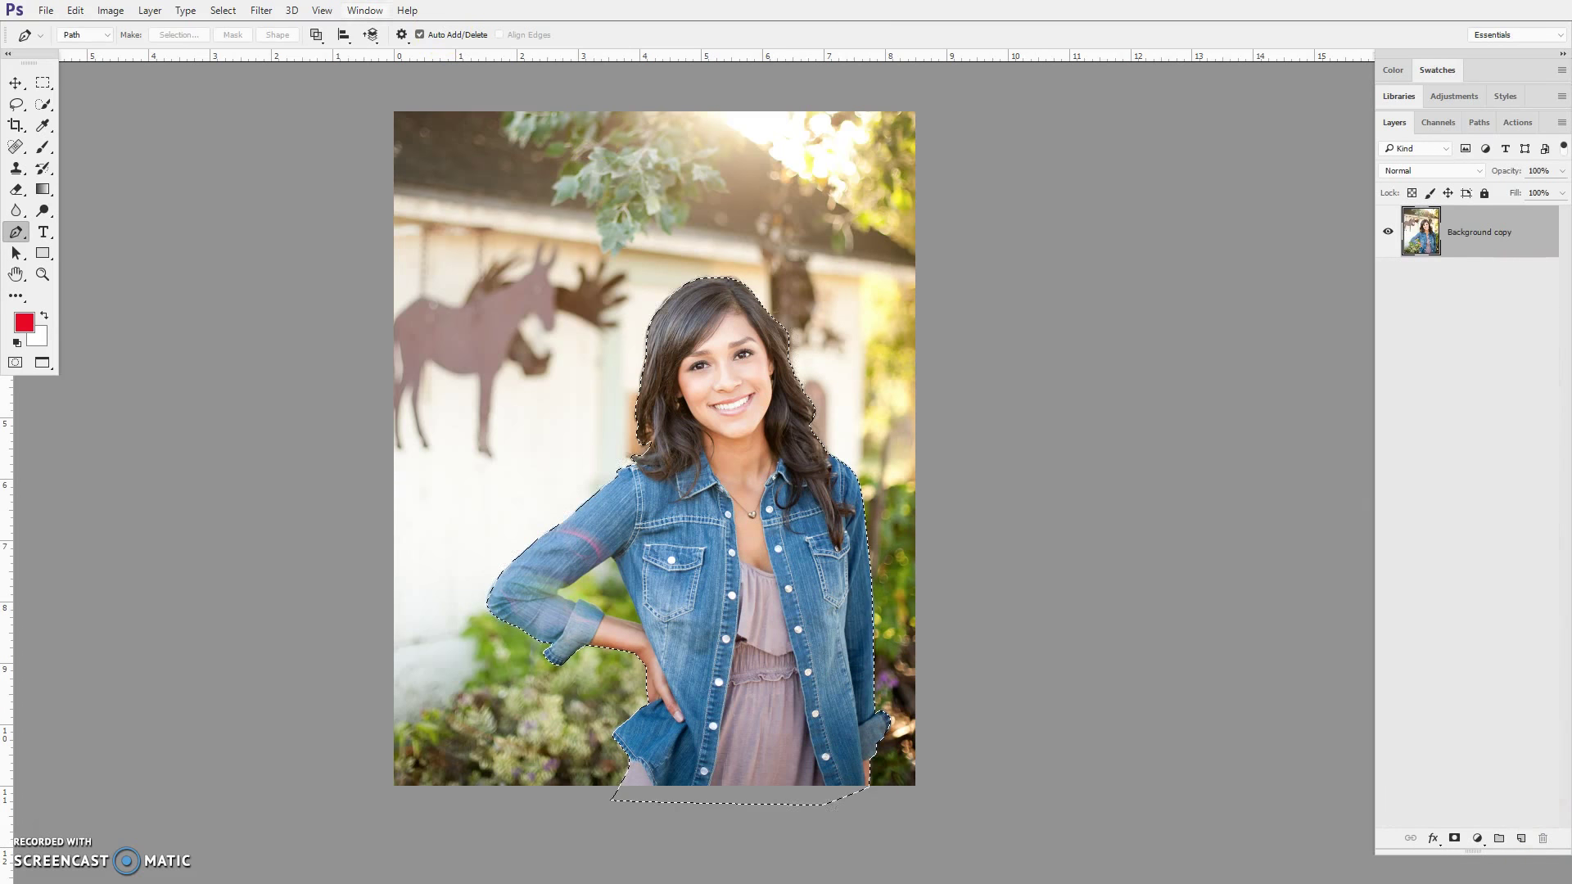
- Invert the selection and delete the scenery surrounding the woman
click(226, 11)
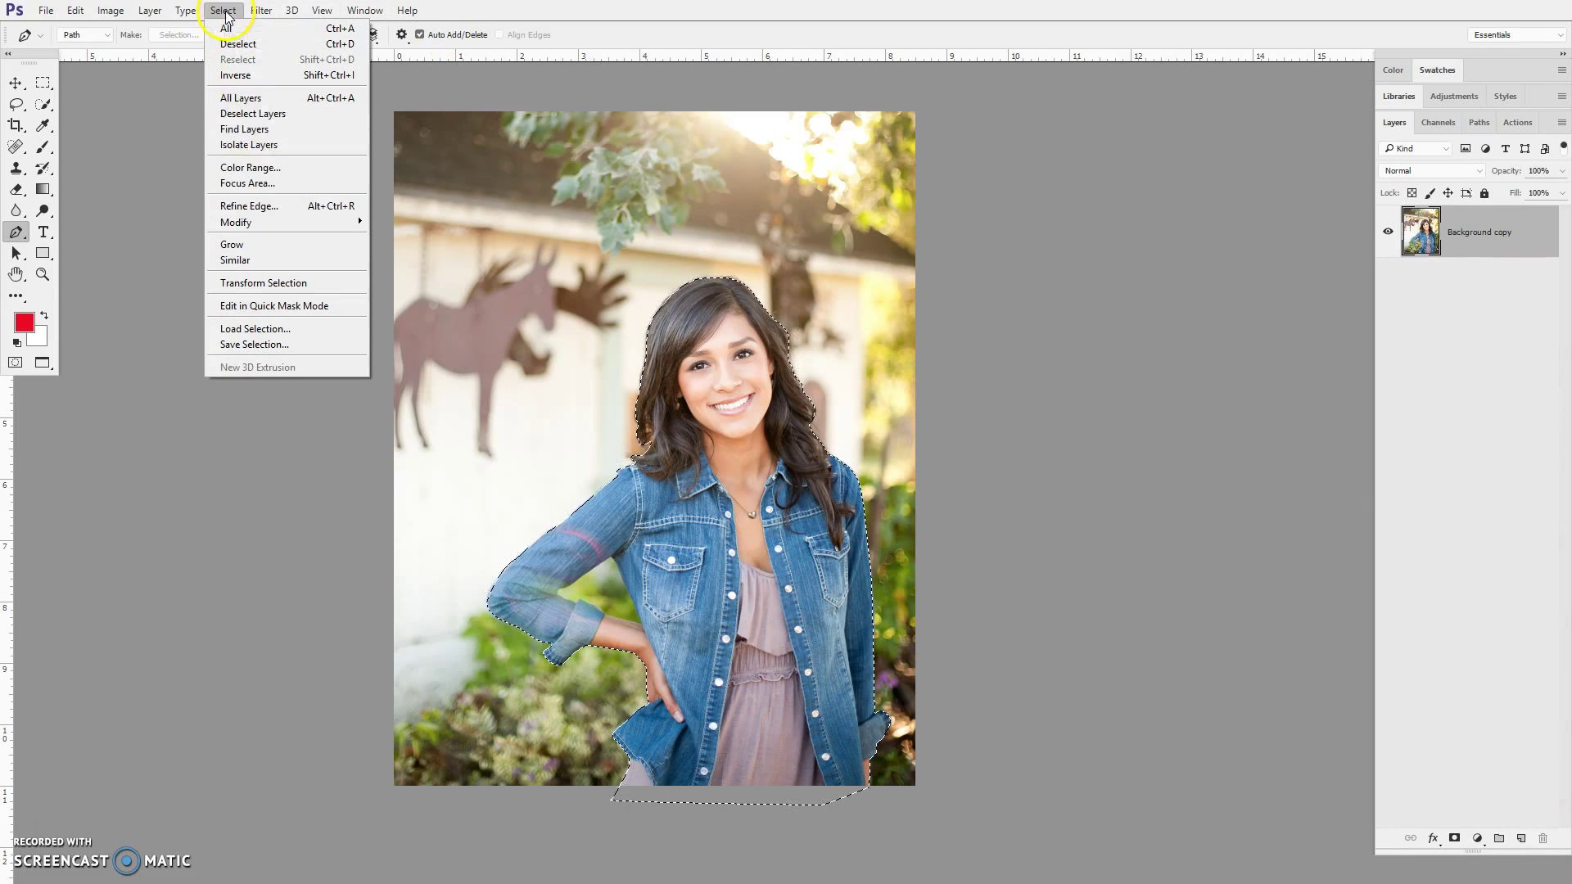
click(233, 71)
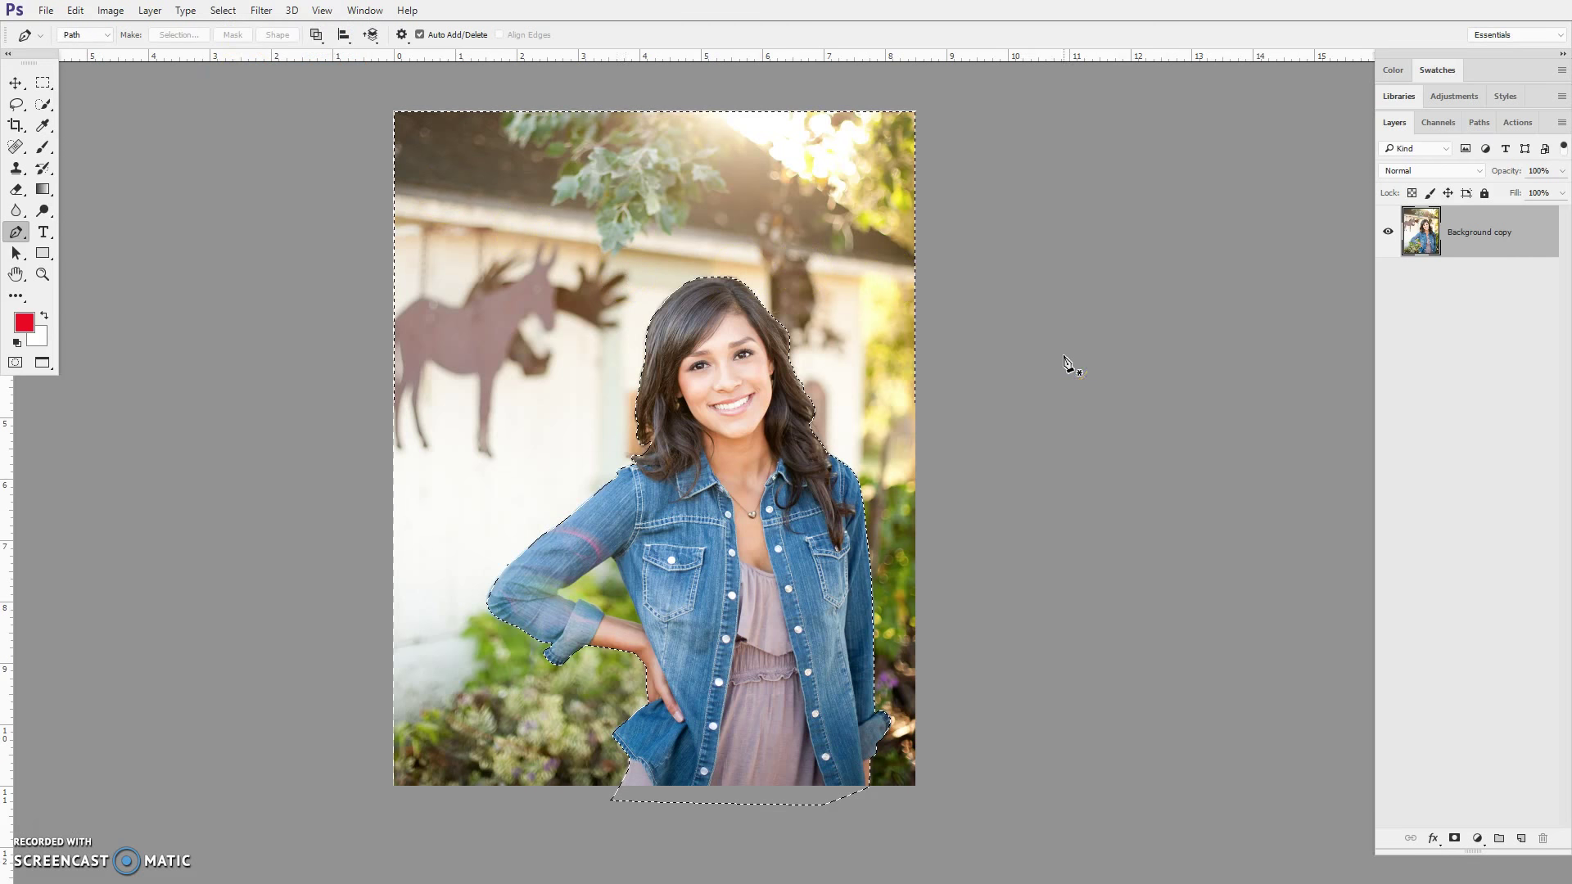
key(Delete)
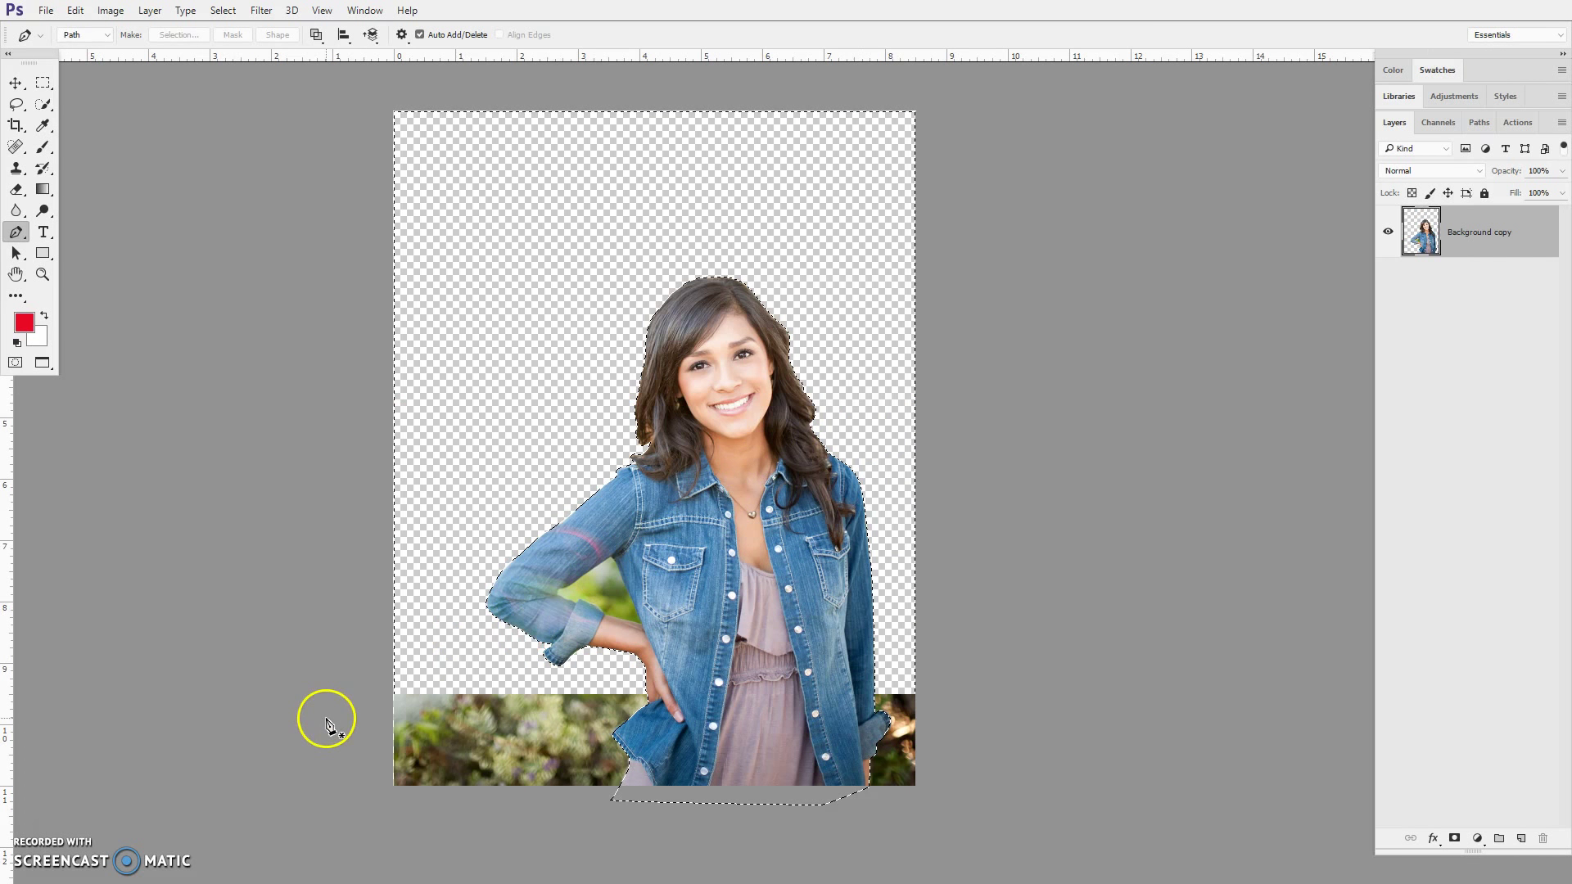
- Trace a closed Pen tool path around the leftover green background between the bent arm and the torso
key(v)
scroll(596, 565, up, 4)
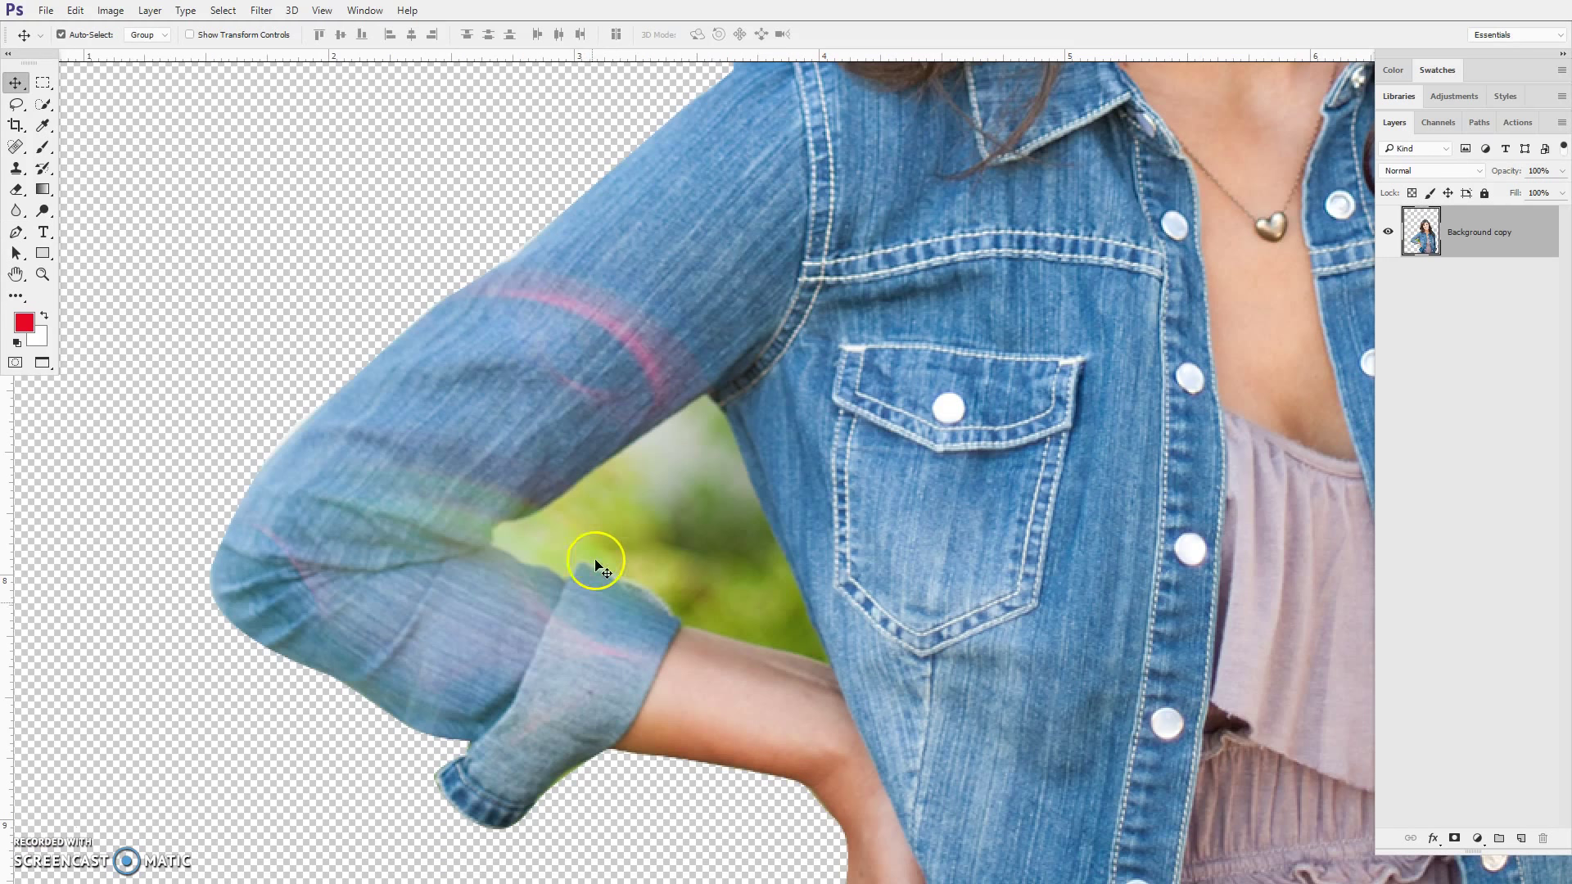
click(15, 235)
drag(494, 536, 499, 529)
drag(575, 484, 592, 465)
drag(710, 395, 720, 407)
drag(753, 487, 763, 503)
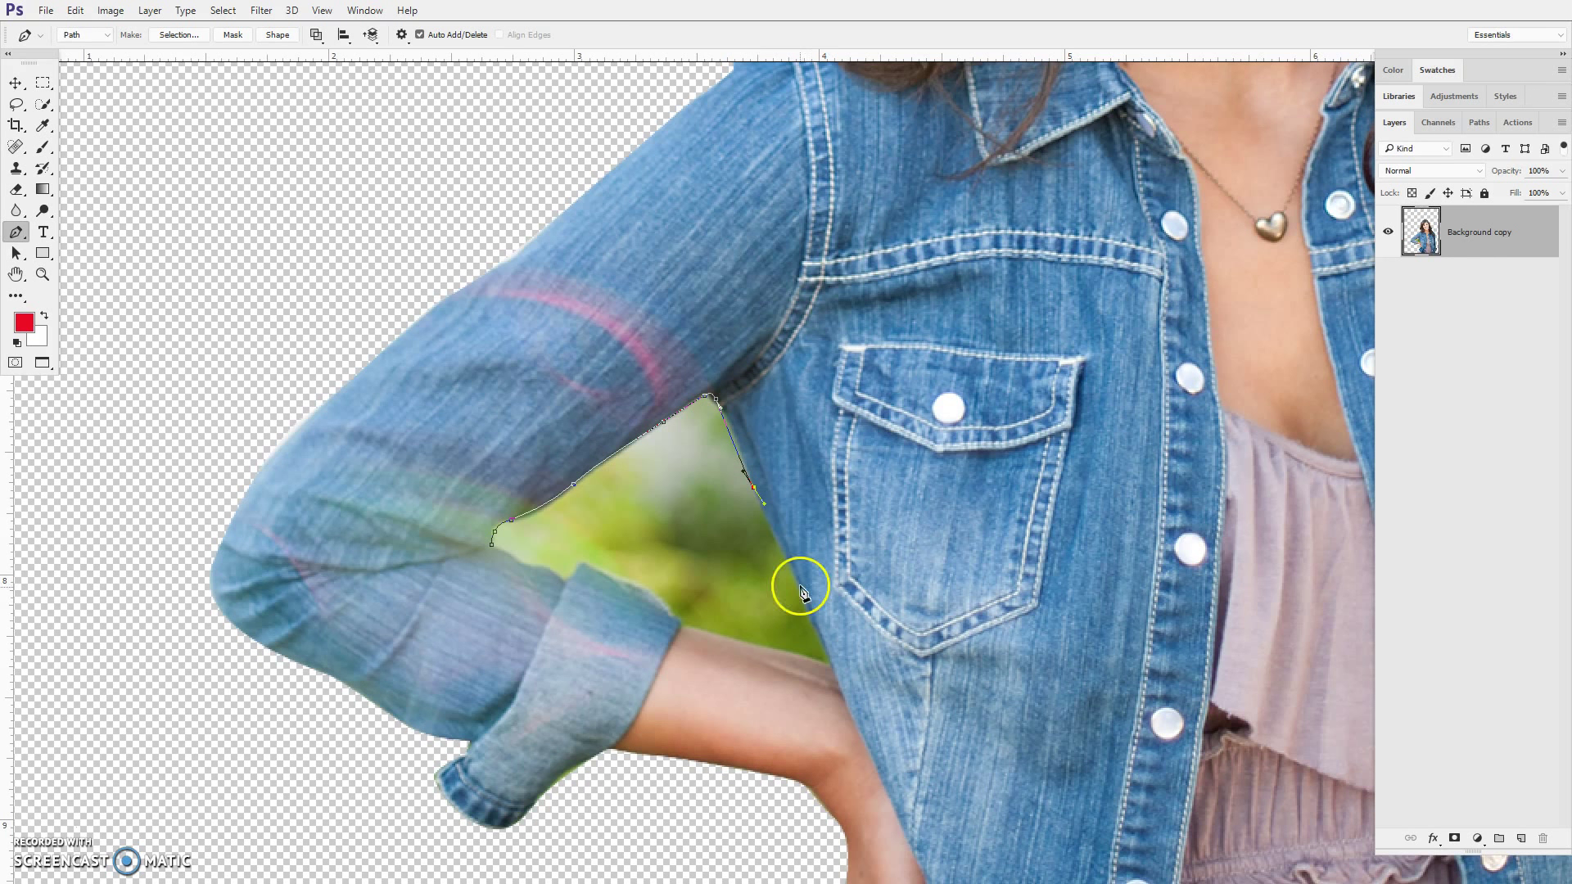
drag(826, 643, 832, 662)
click(835, 669)
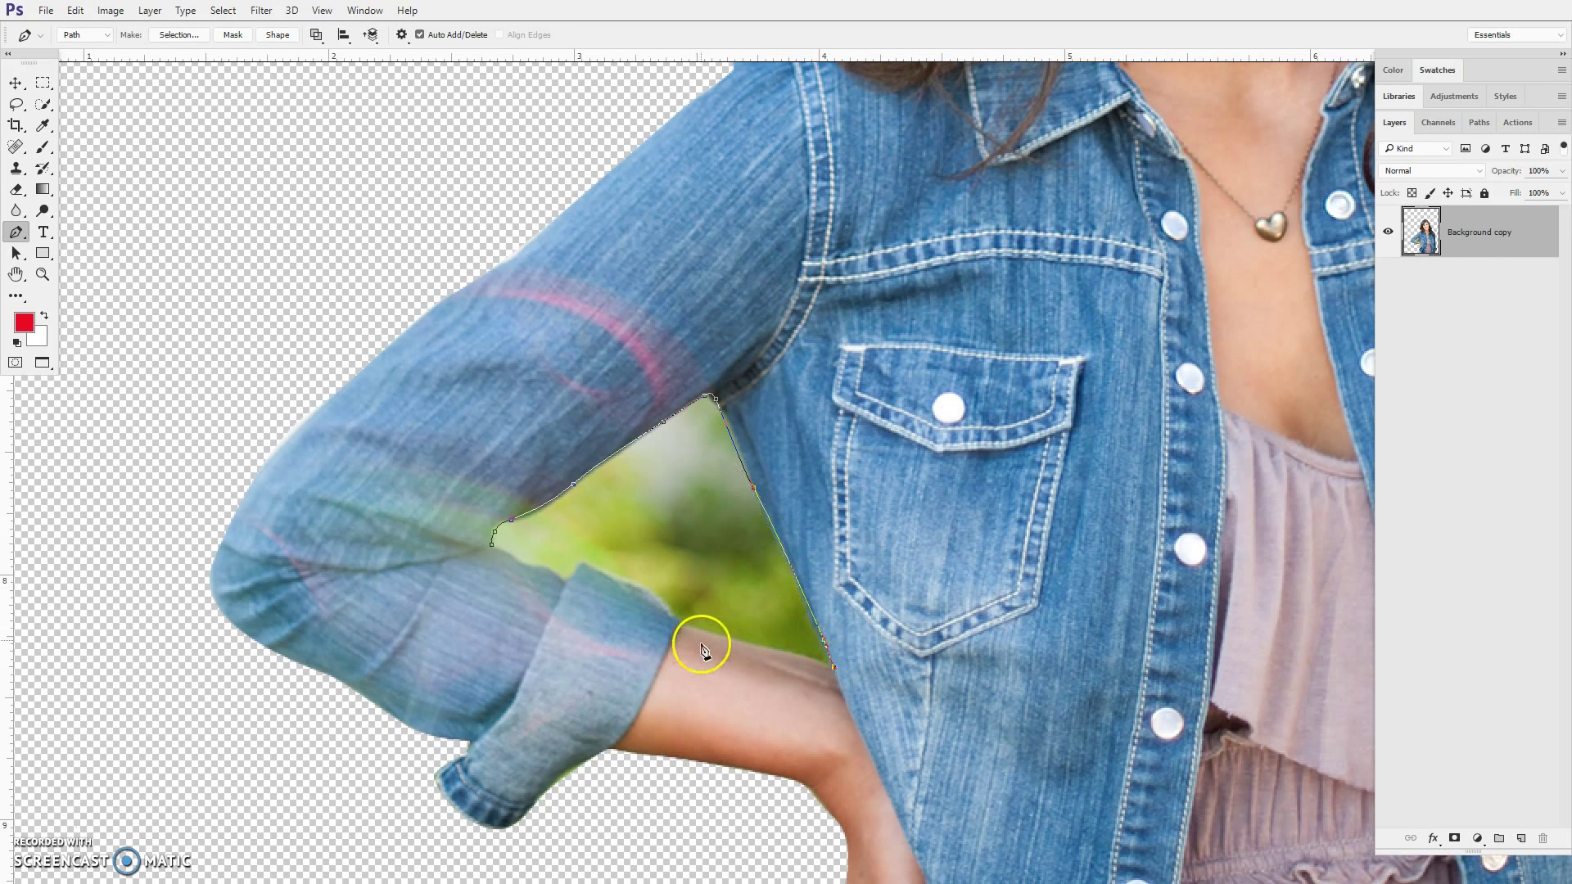
drag(685, 628, 682, 624)
drag(520, 566, 520, 563)
click(491, 544)
- Turn the path into a new anti-aliased selection with 0-pixel feather and delete the background between arm and torso
right_click(589, 526)
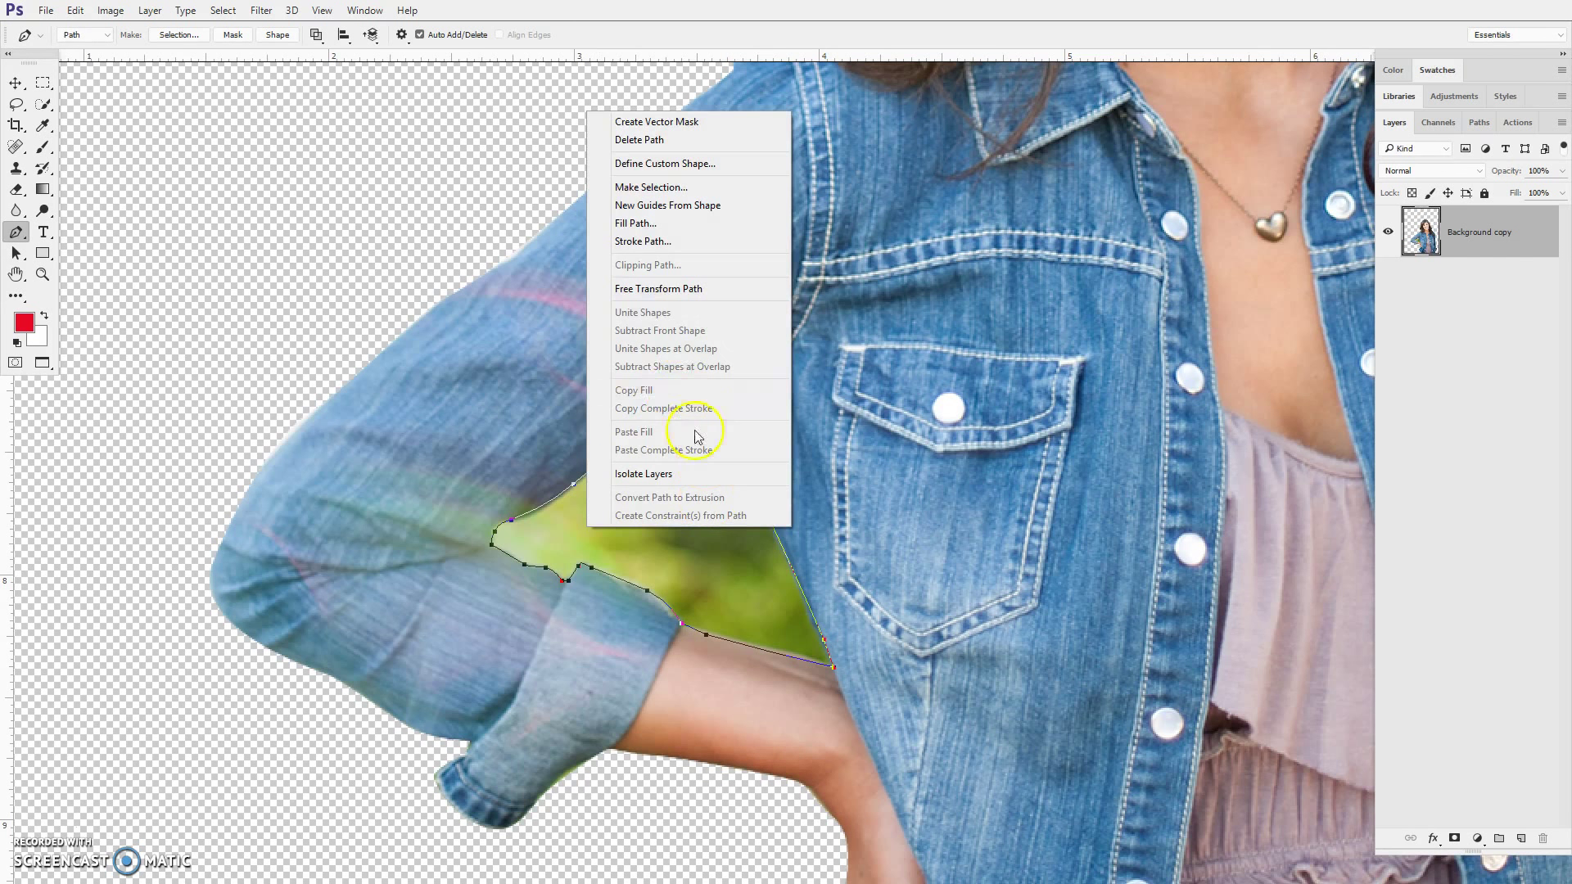
click(655, 188)
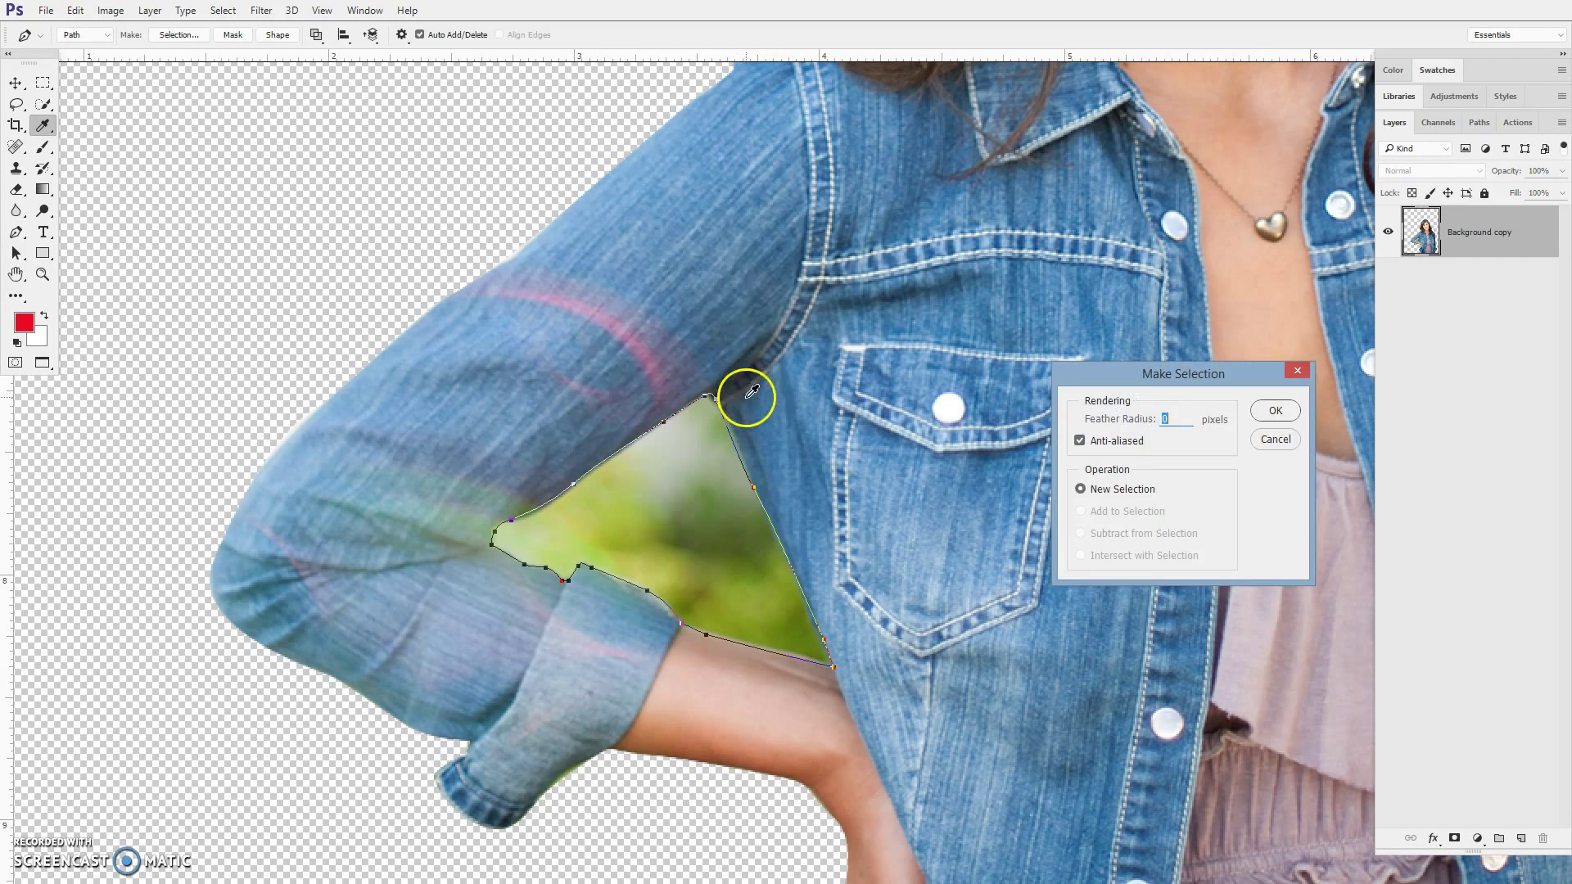
click(1267, 413)
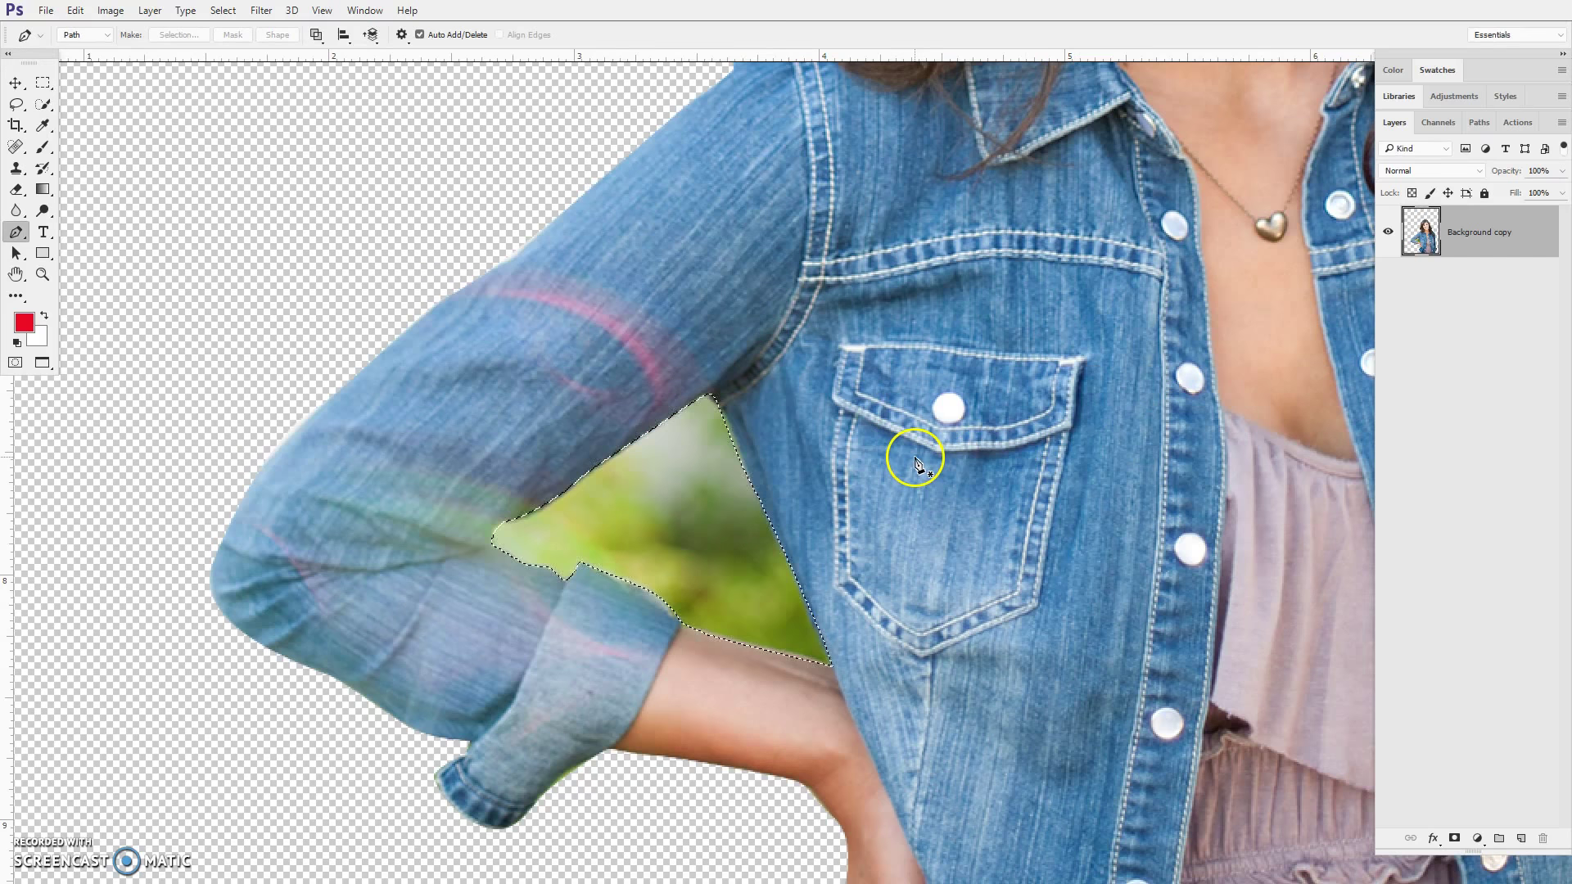
key(Delete)
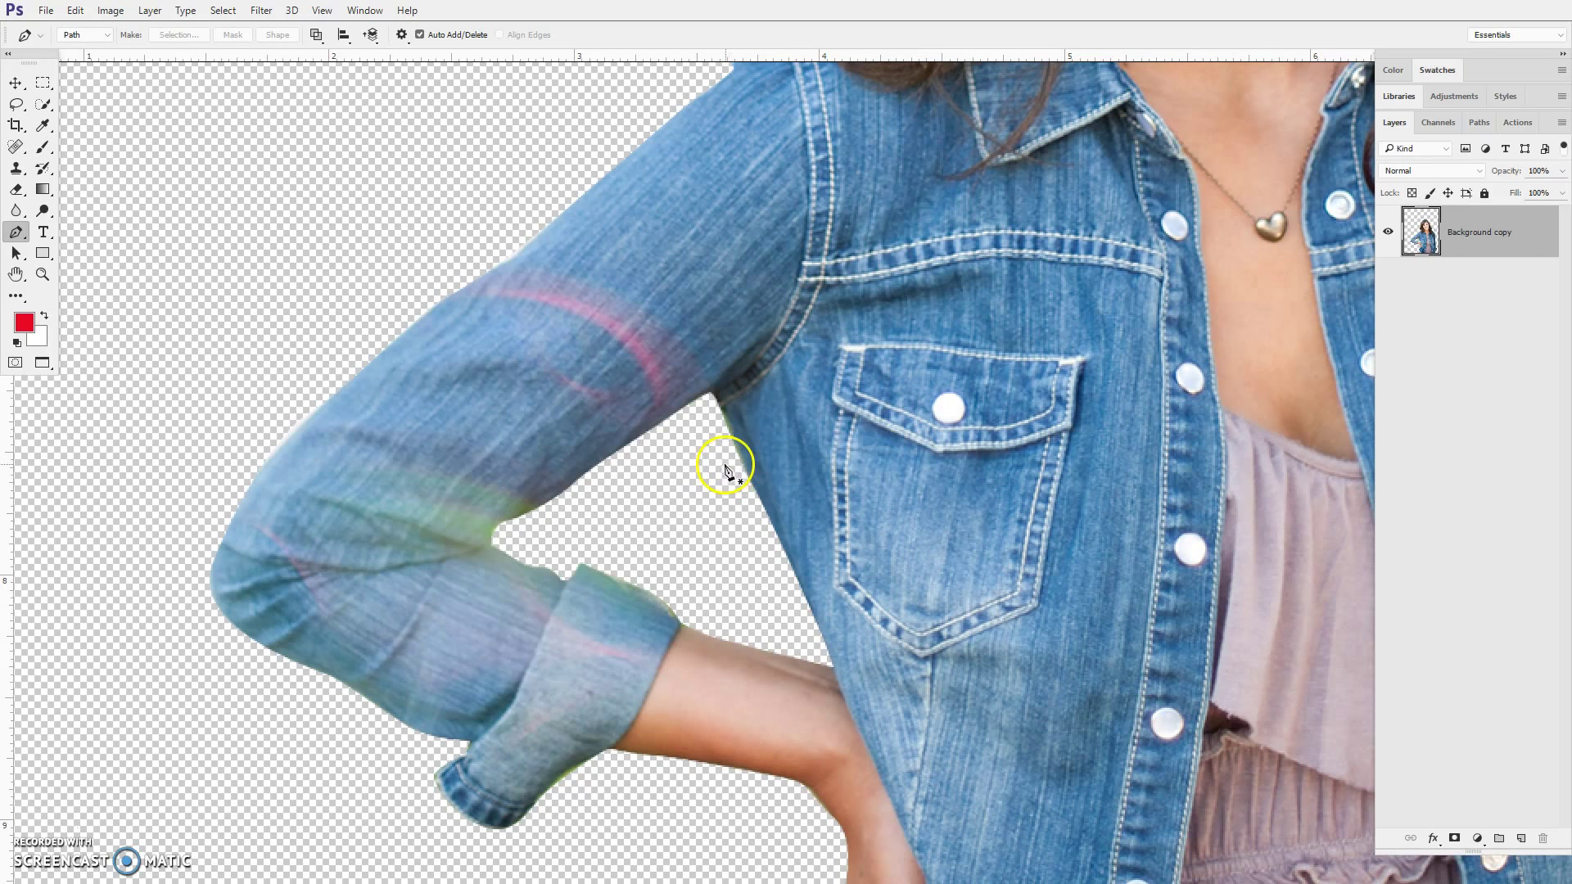
- Place the brickwall image into the cover document as a linked file
scroll(724, 466, down, 5)
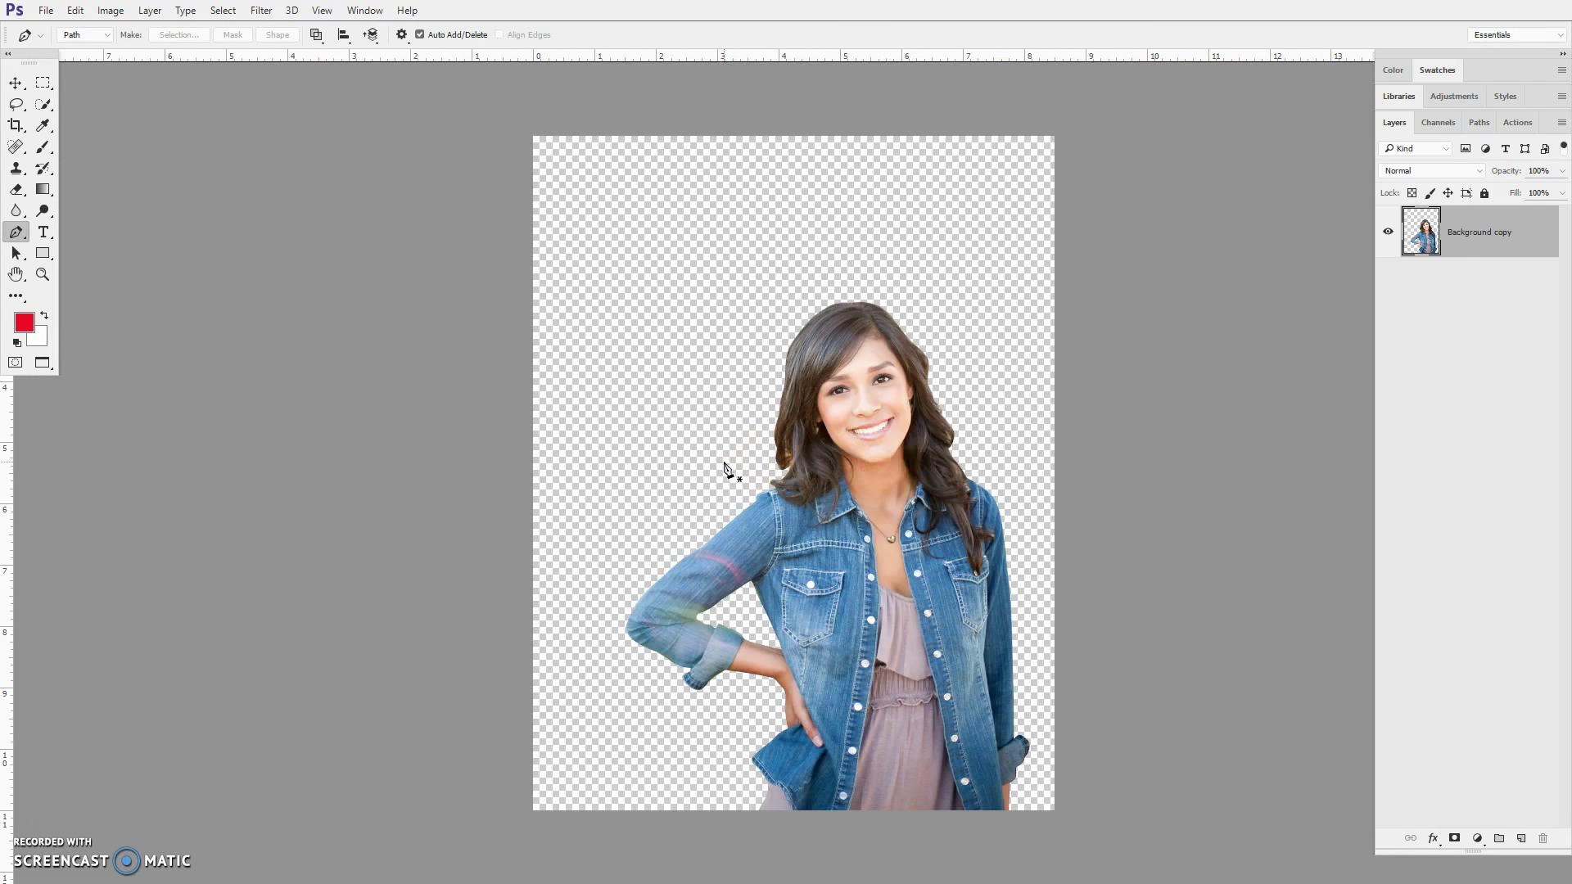
drag(882, 514, 794, 515)
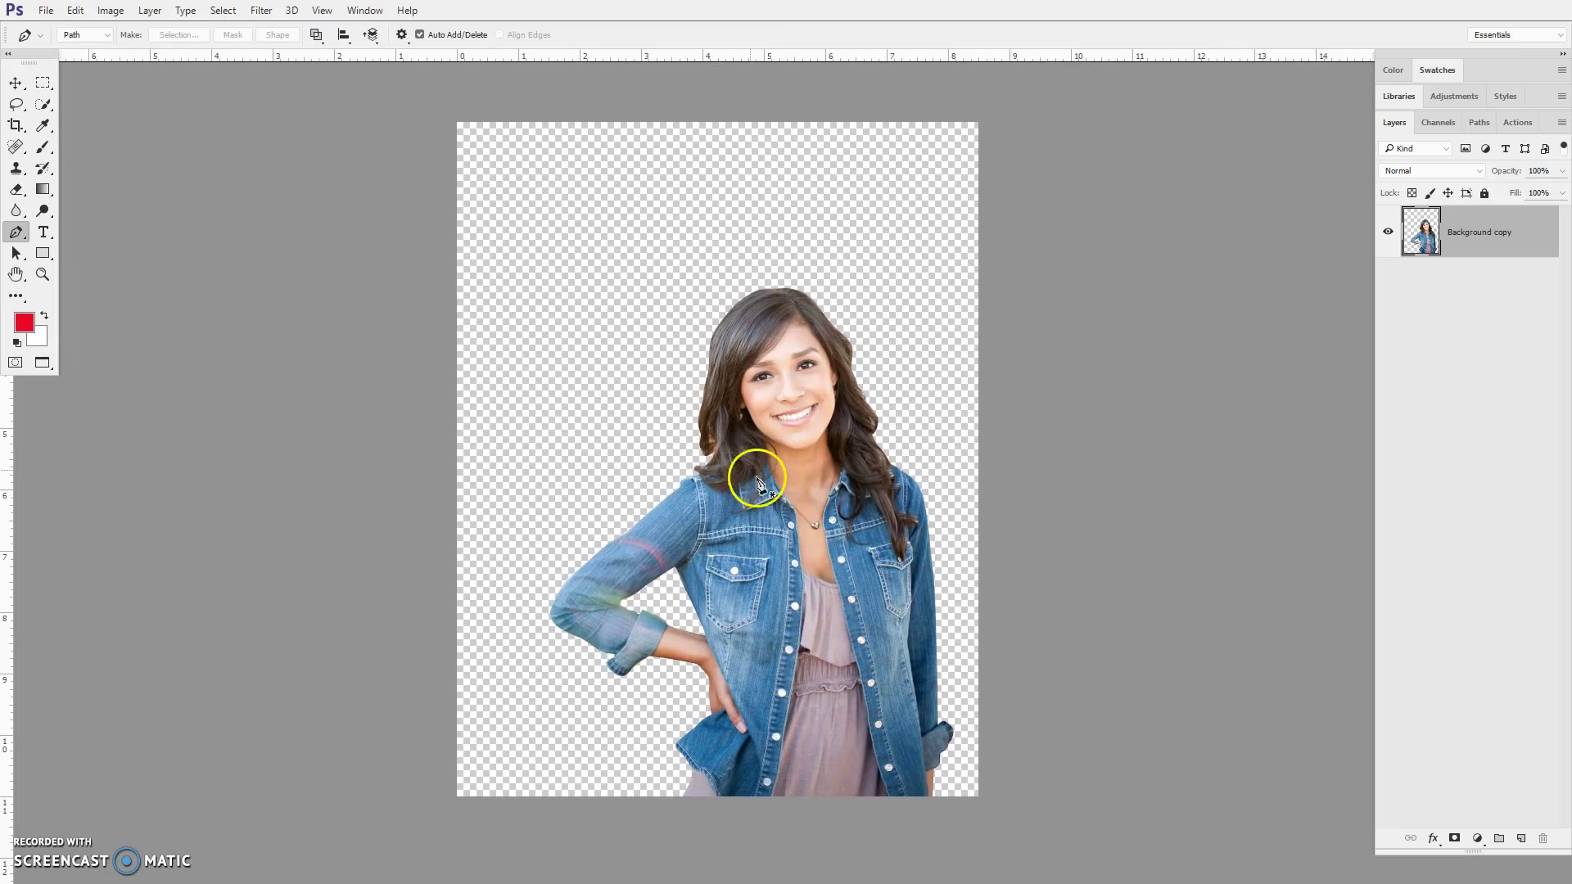
click(47, 11)
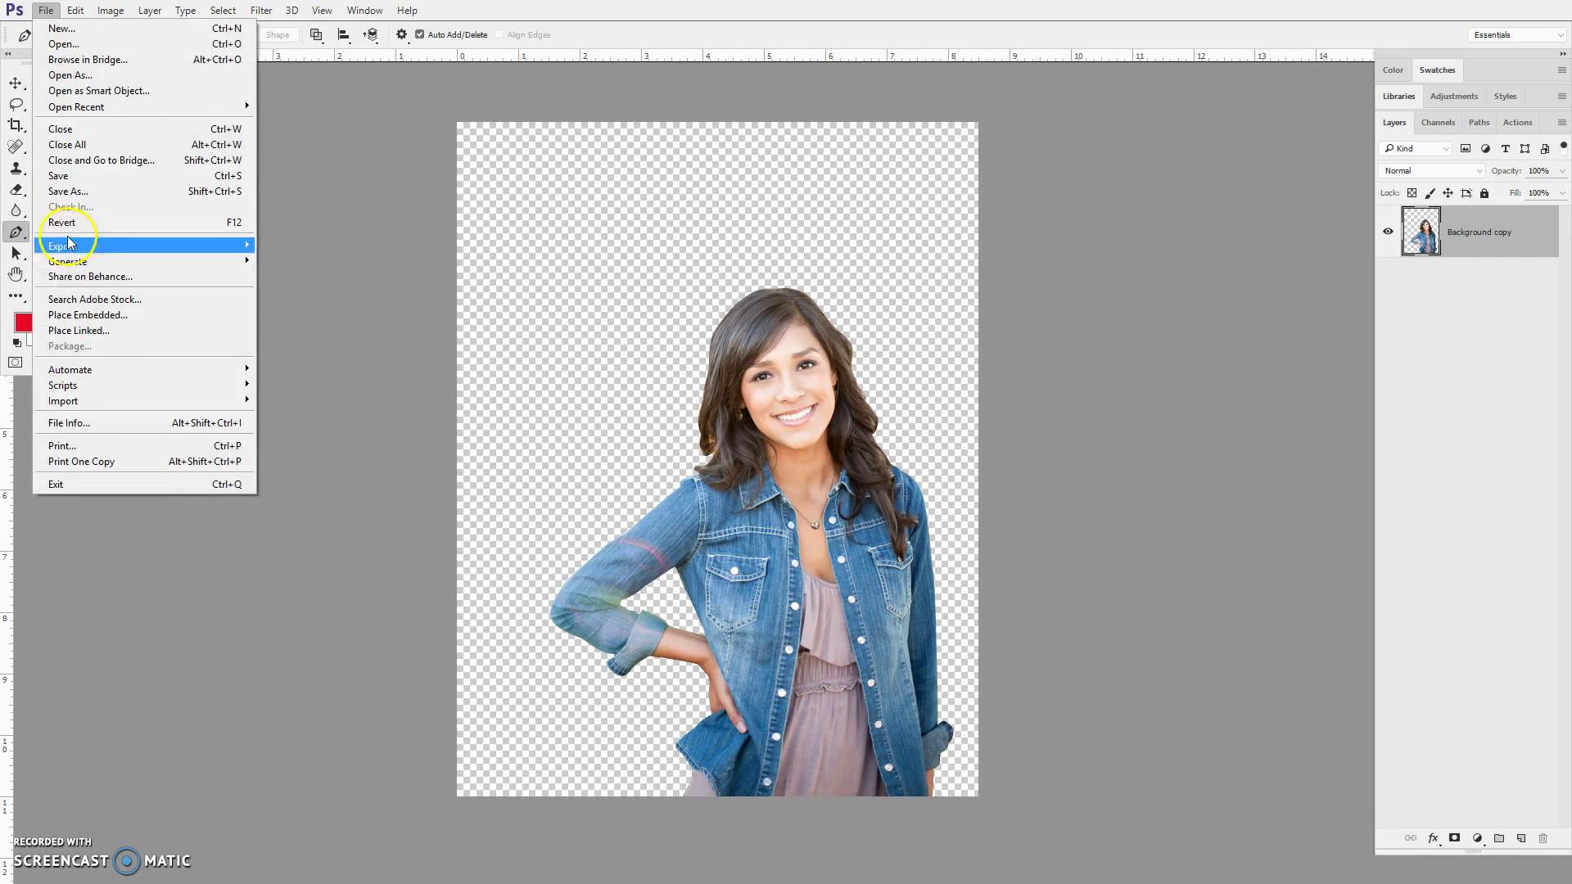
click(115, 331)
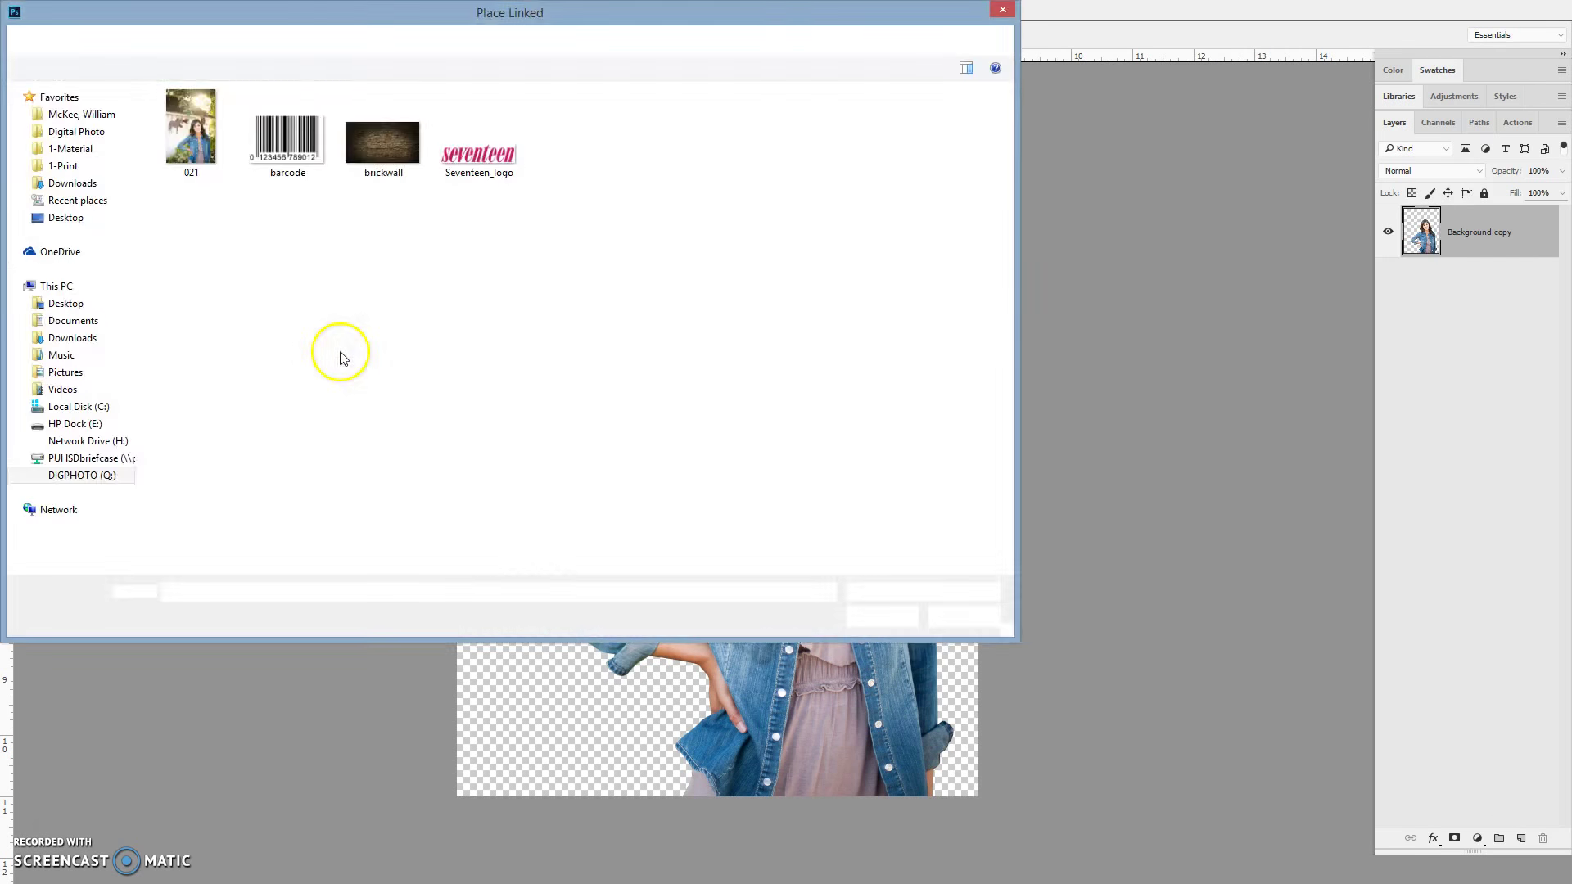
click(392, 155)
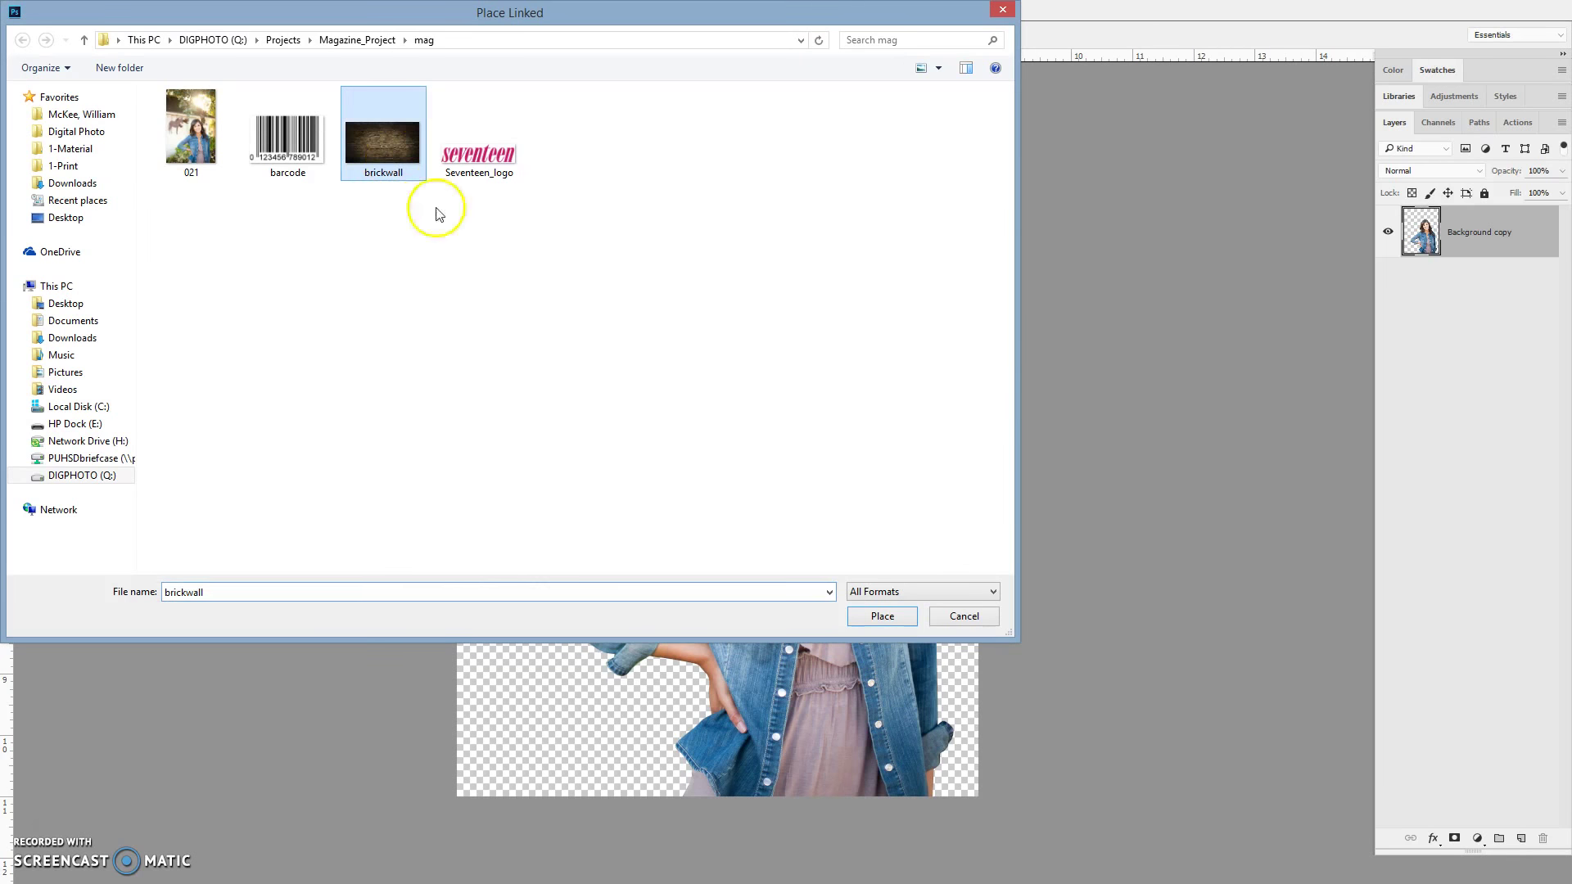
click(873, 618)
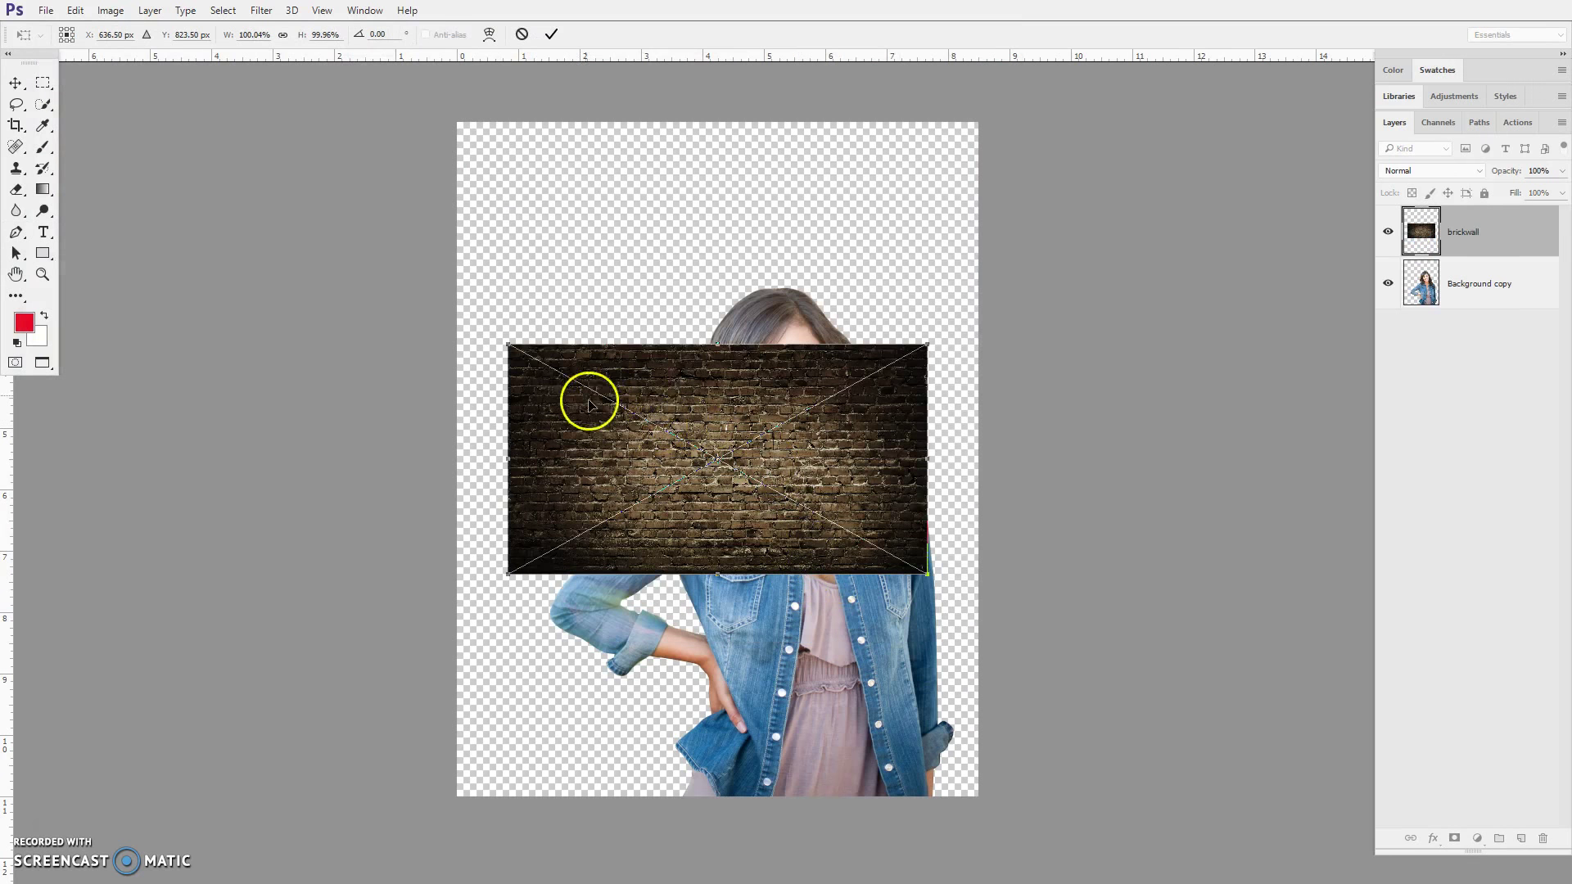
- Enlarge the brick wall to about 305% so it covers the whole page and move its layer beneath the woman's layer
drag(665, 401, 608, 345)
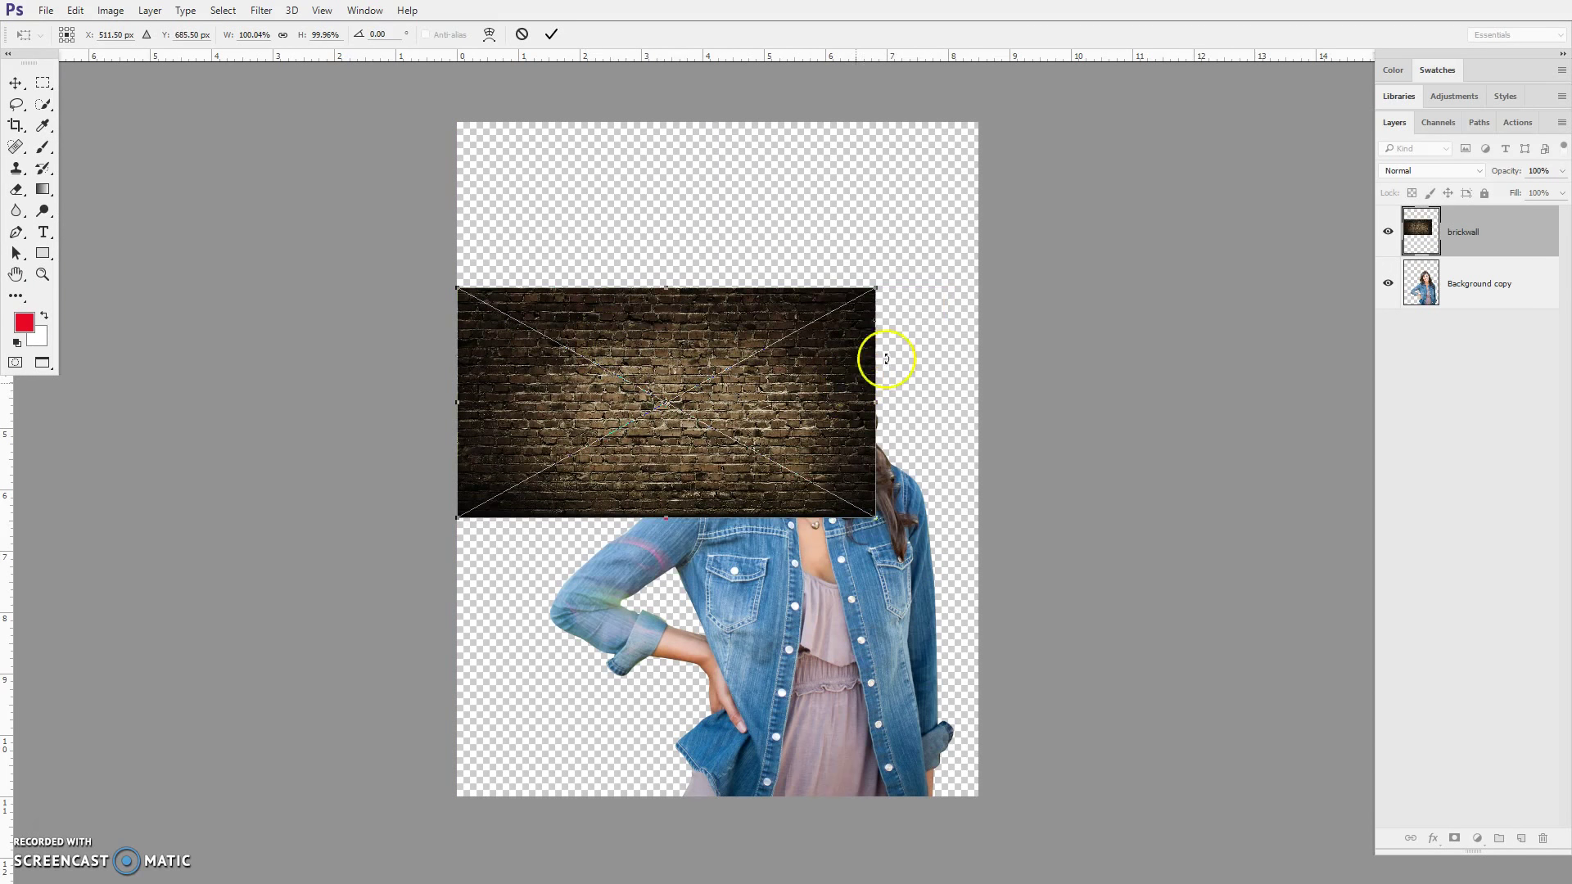
drag(874, 288, 1220, 115)
drag(461, 521, 290, 696)
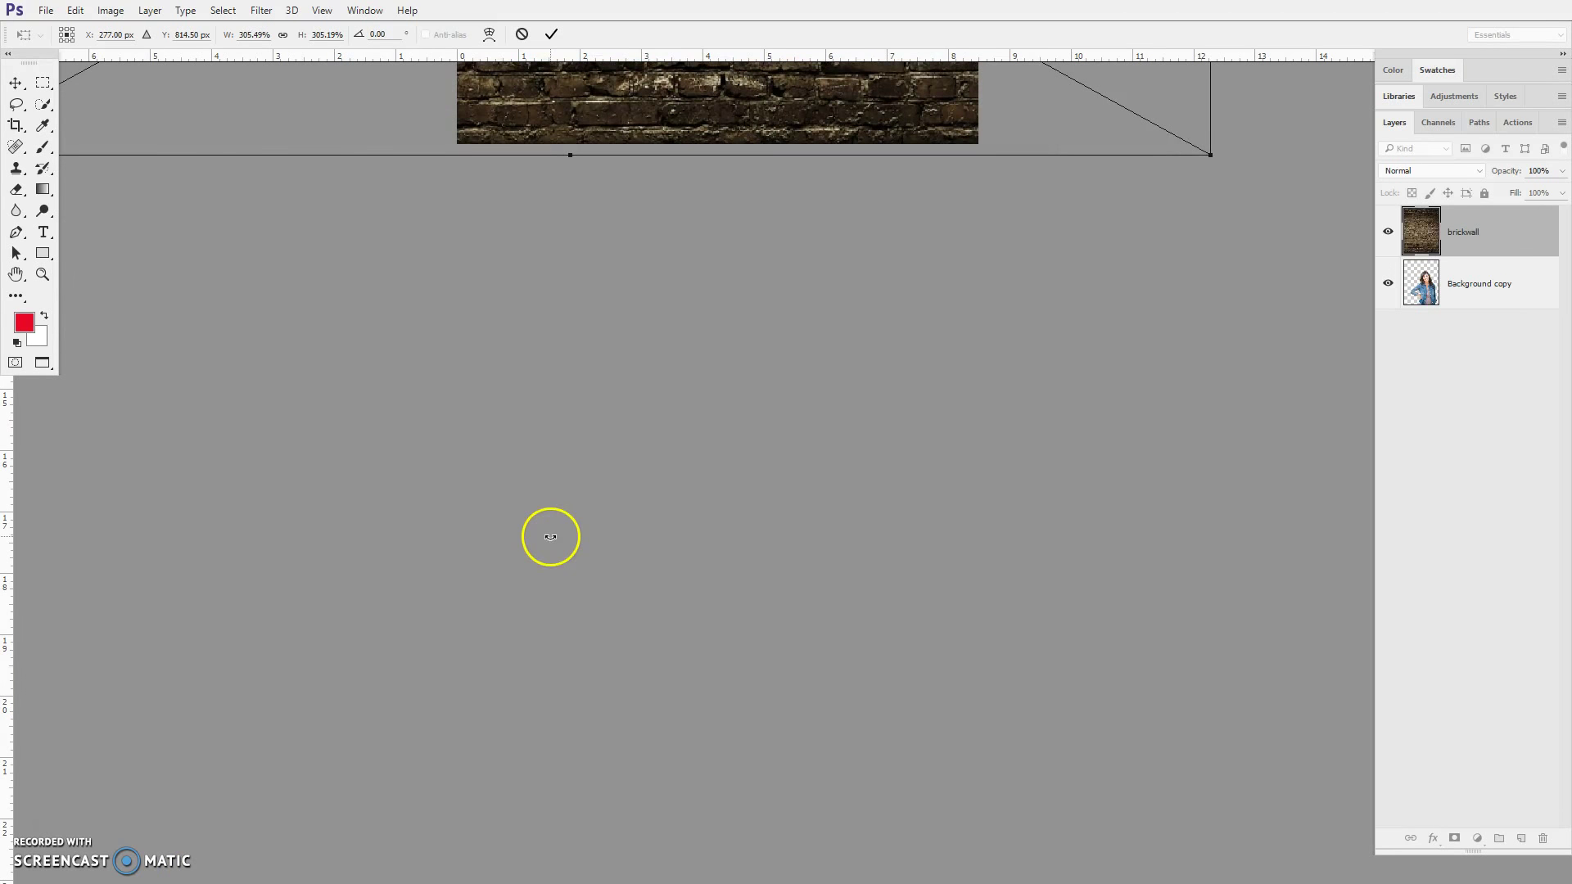
key(Return)
drag(527, 200, 596, 619)
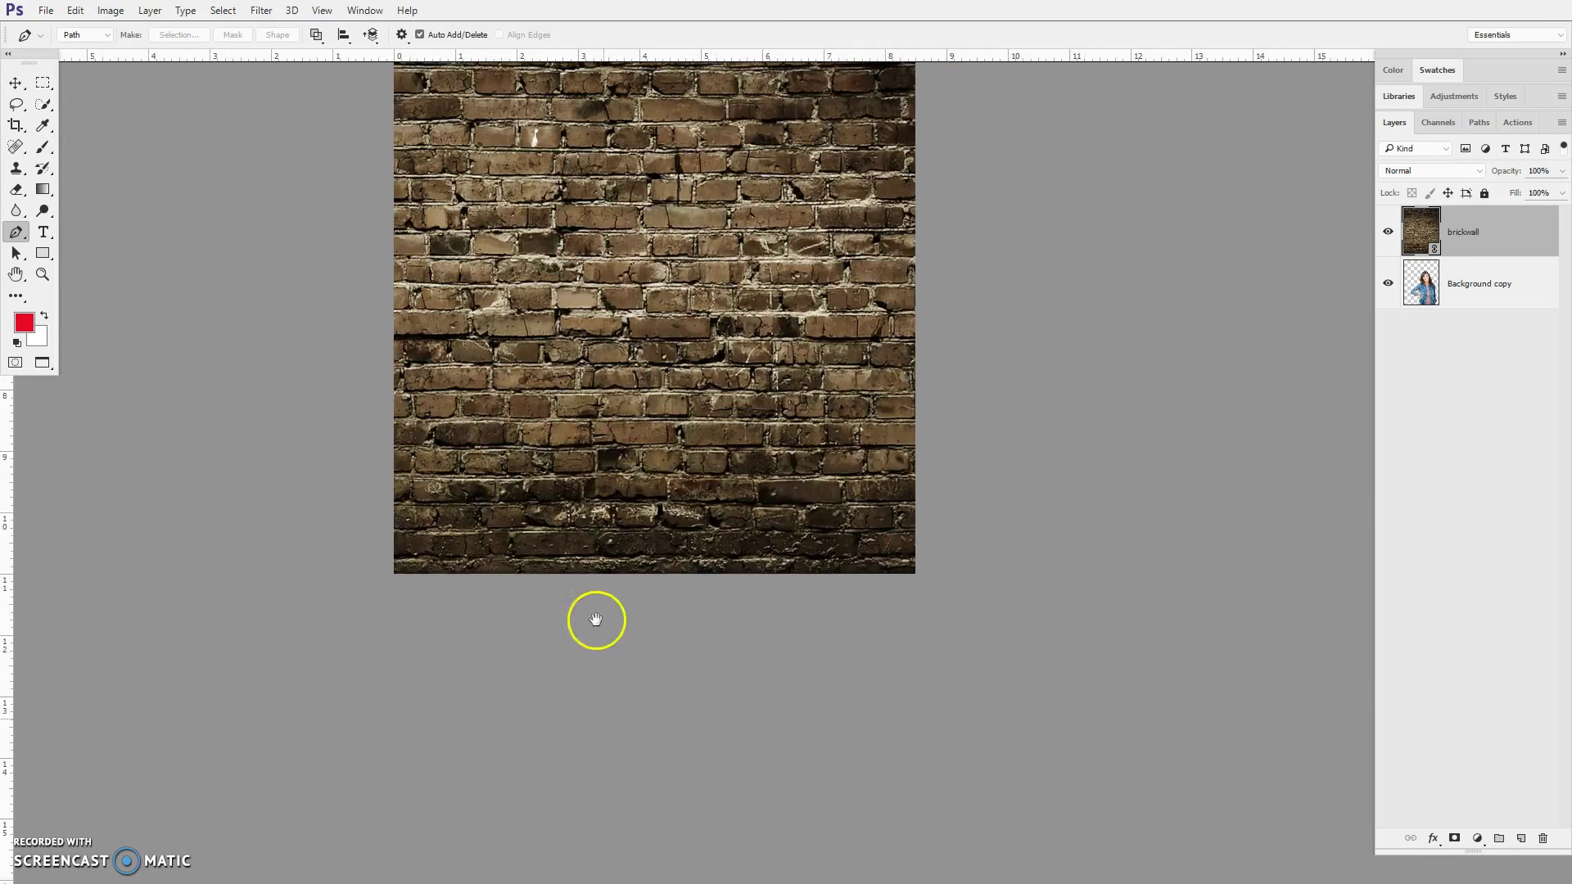
drag(1536, 215, 1501, 332)
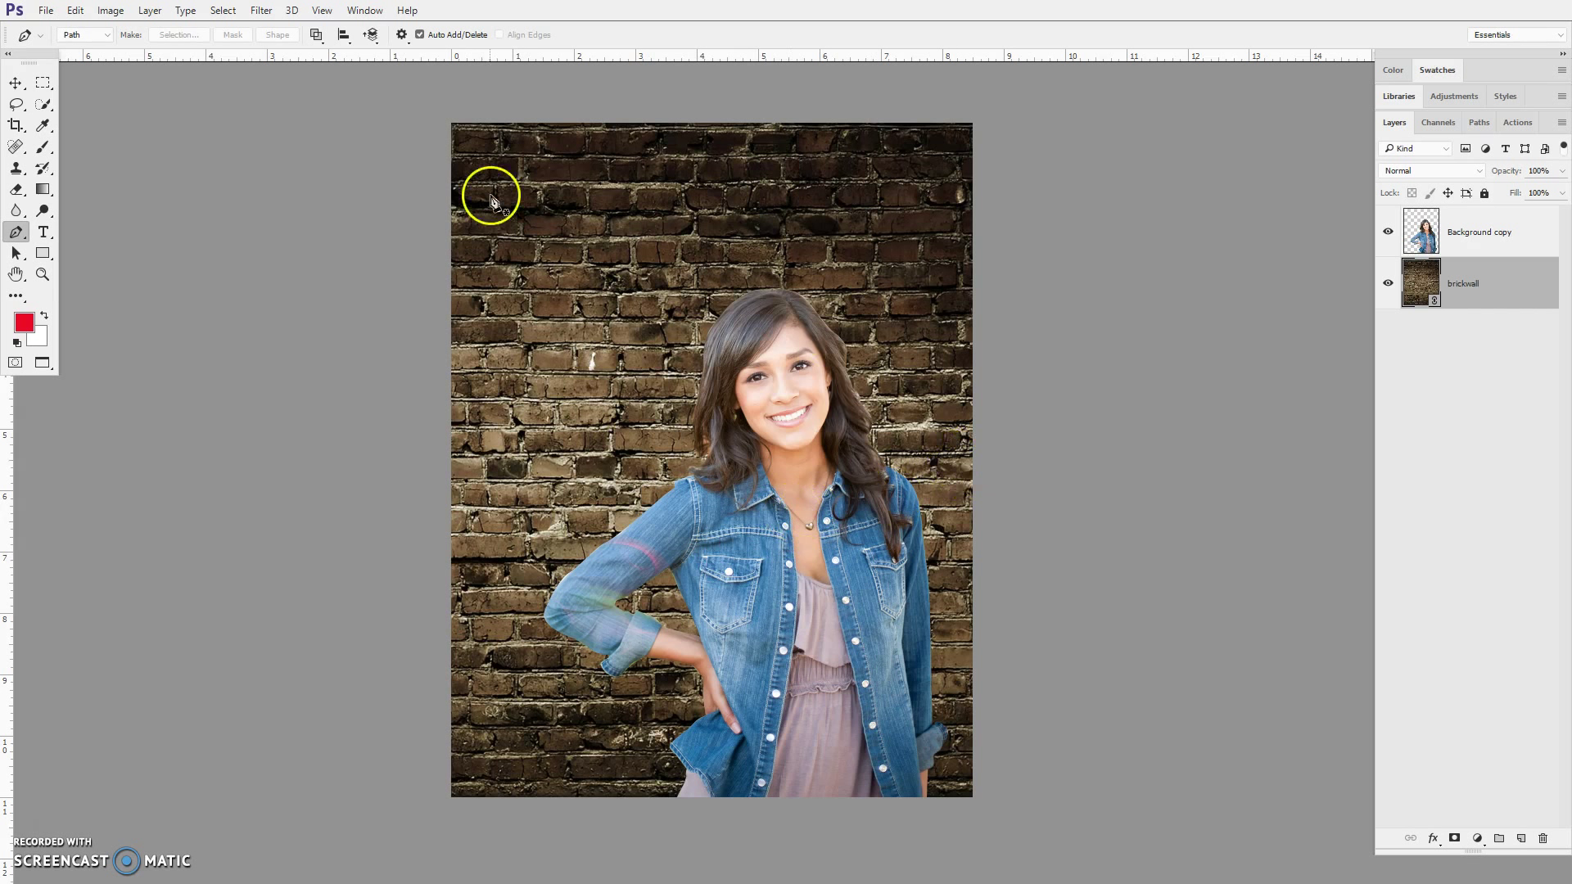
- Place the Seventeen_logo image as a linked file between the woman and the brick wall
click(46, 9)
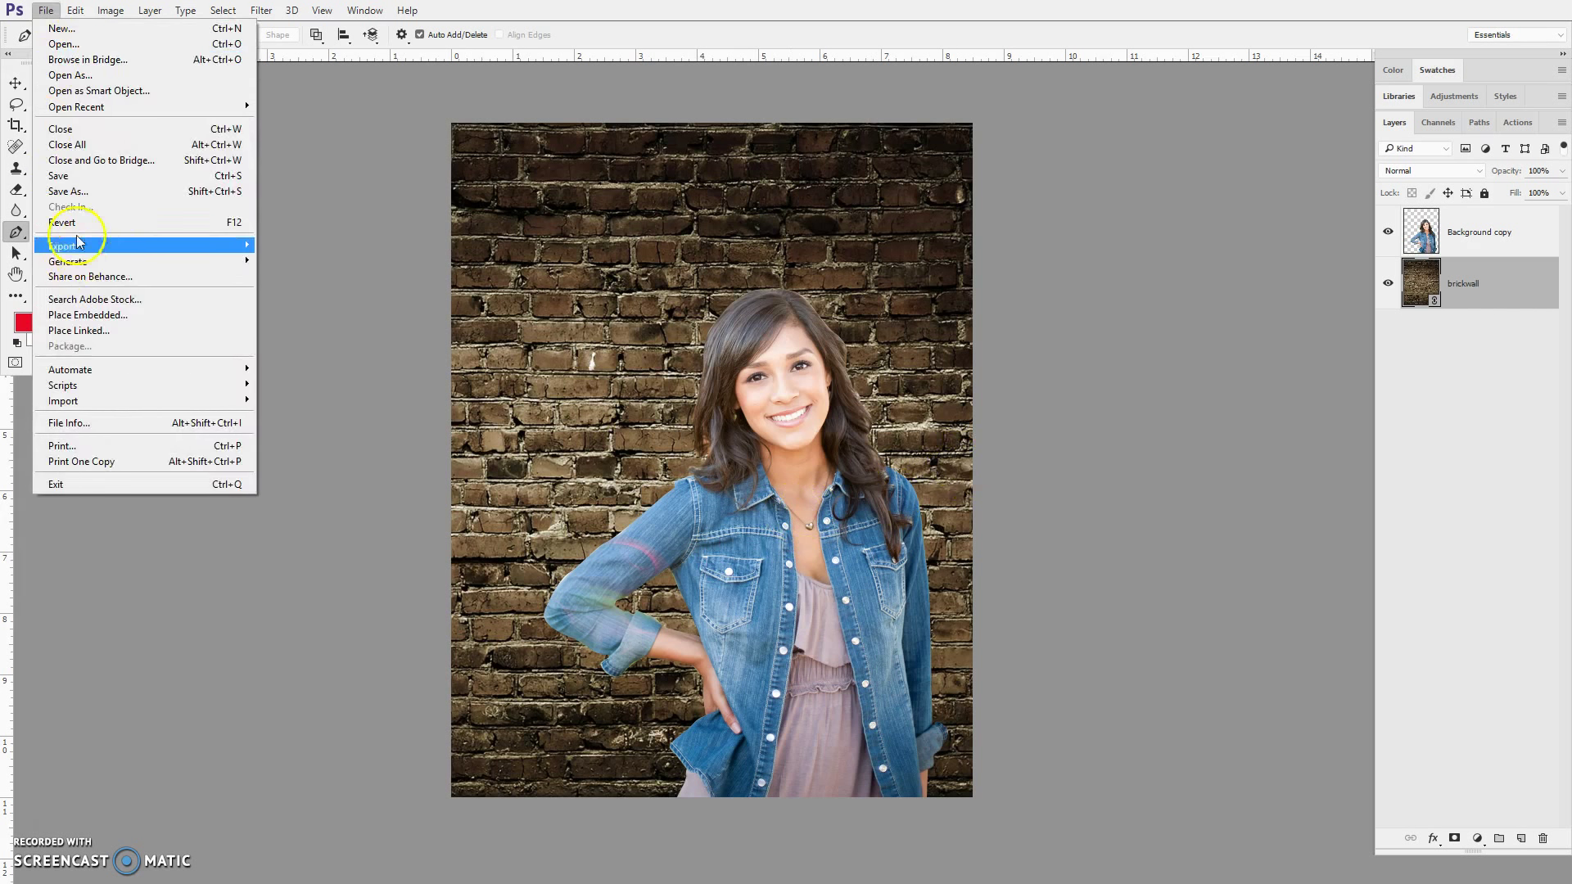
click(86, 331)
click(504, 176)
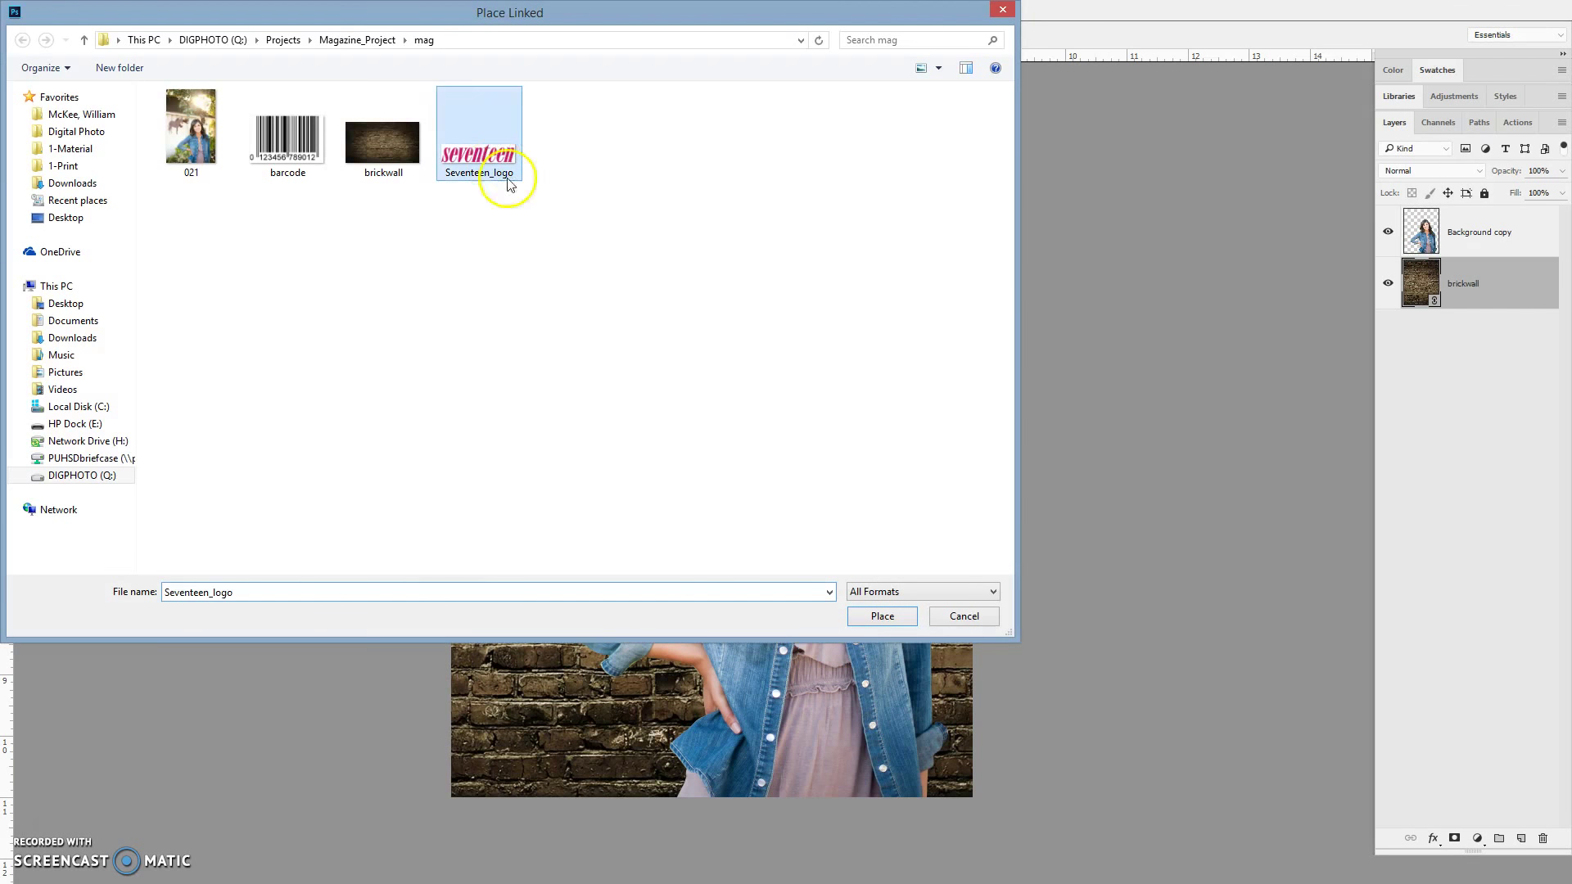
click(878, 617)
- Position the seventeen logo above the woman's head and scale it proportionally to about 189%, nearly spanning the page width
drag(661, 469, 567, 209)
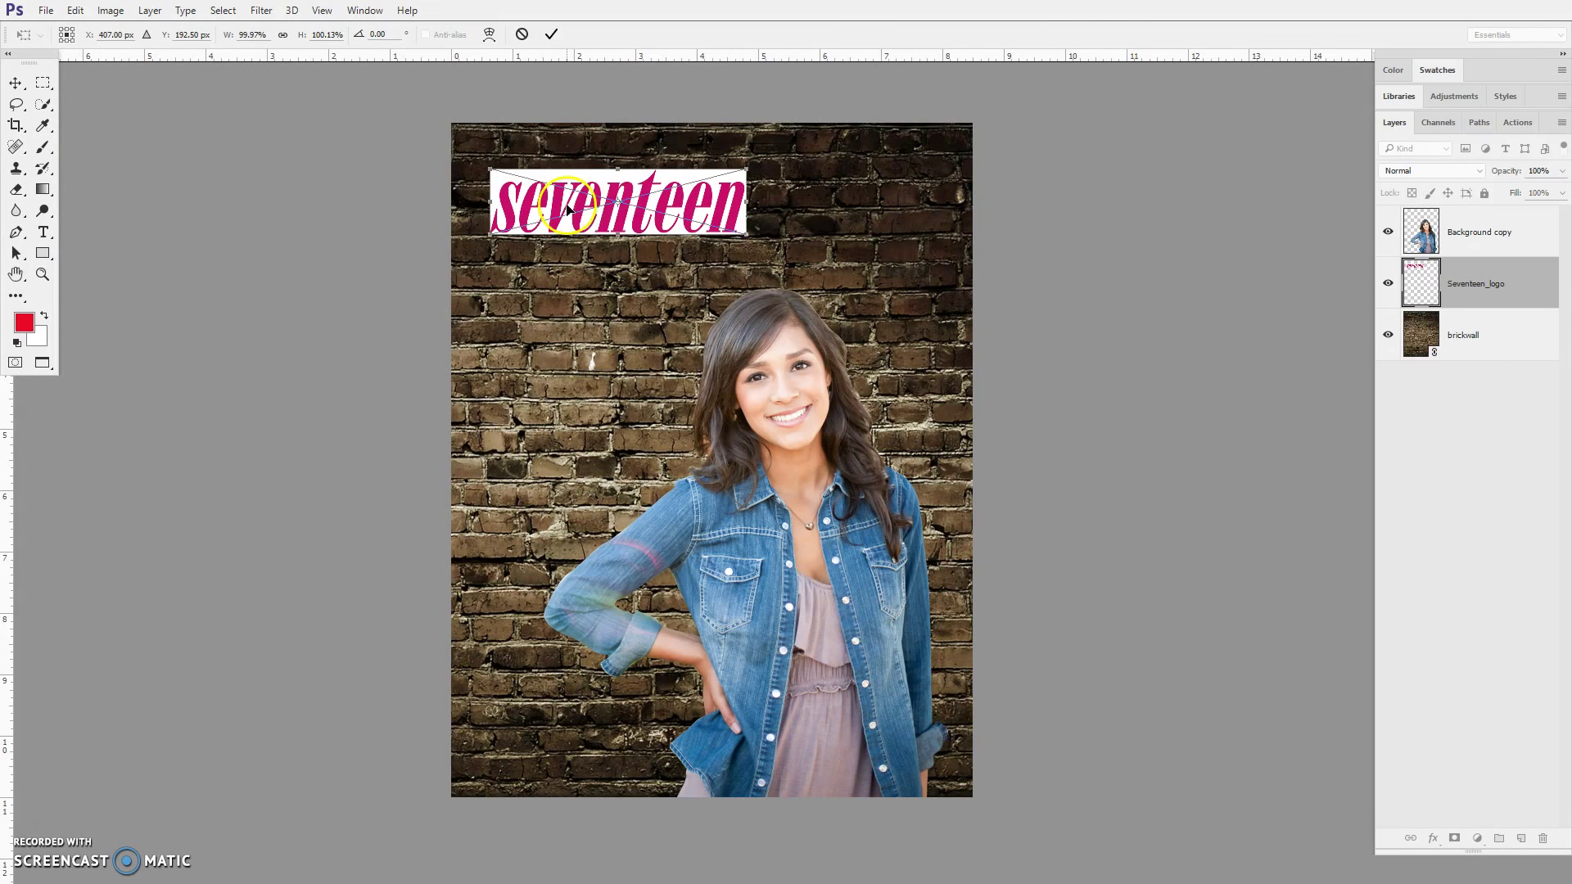
drag(746, 233, 966, 303)
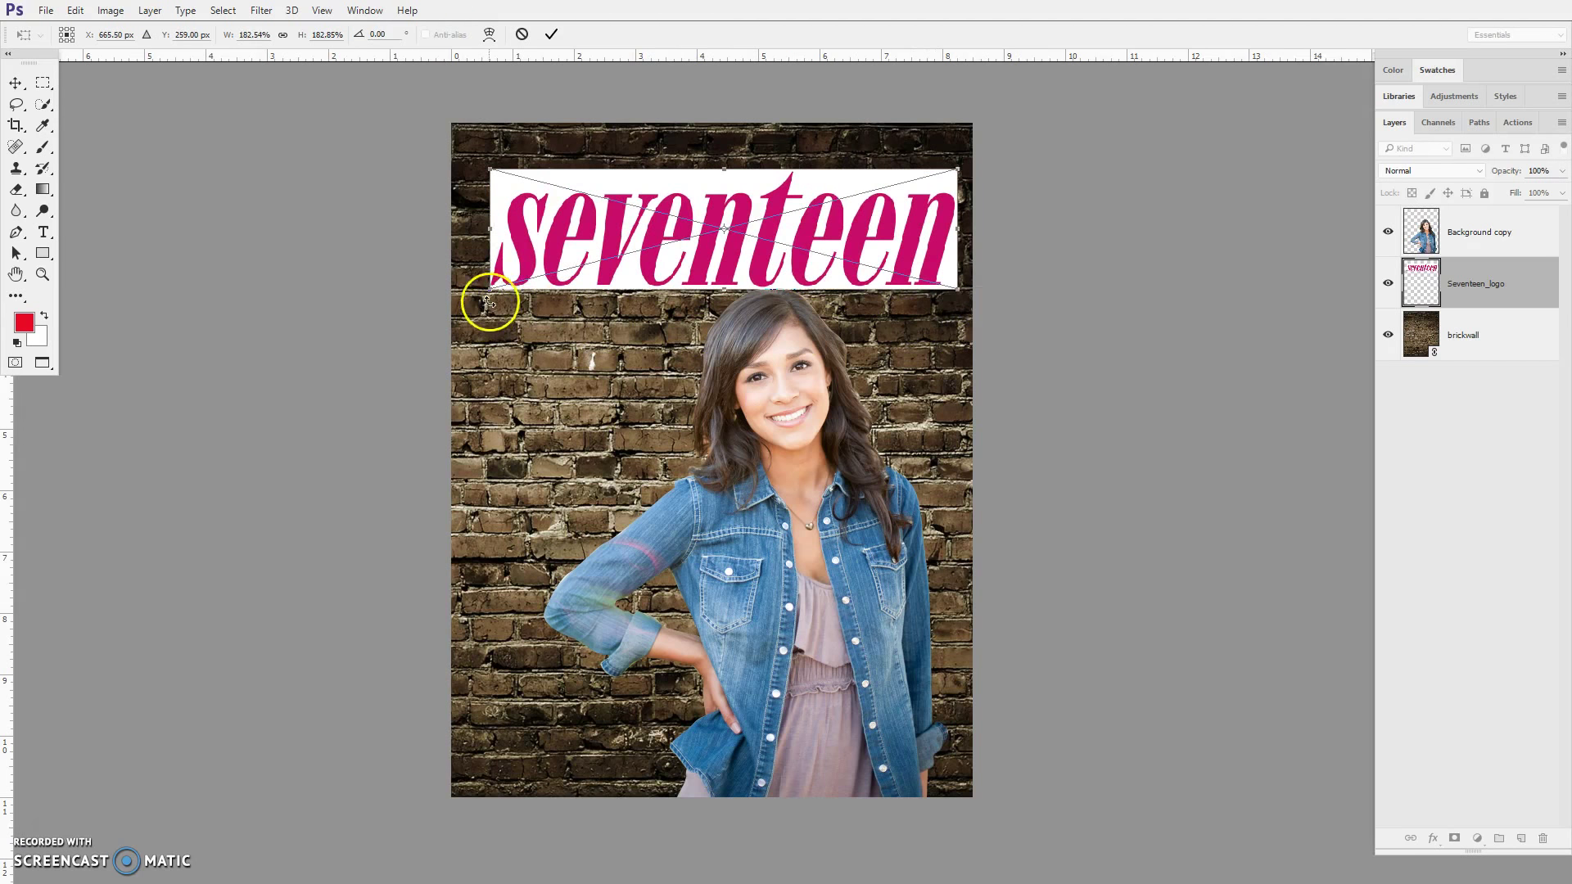
drag(489, 291, 479, 290)
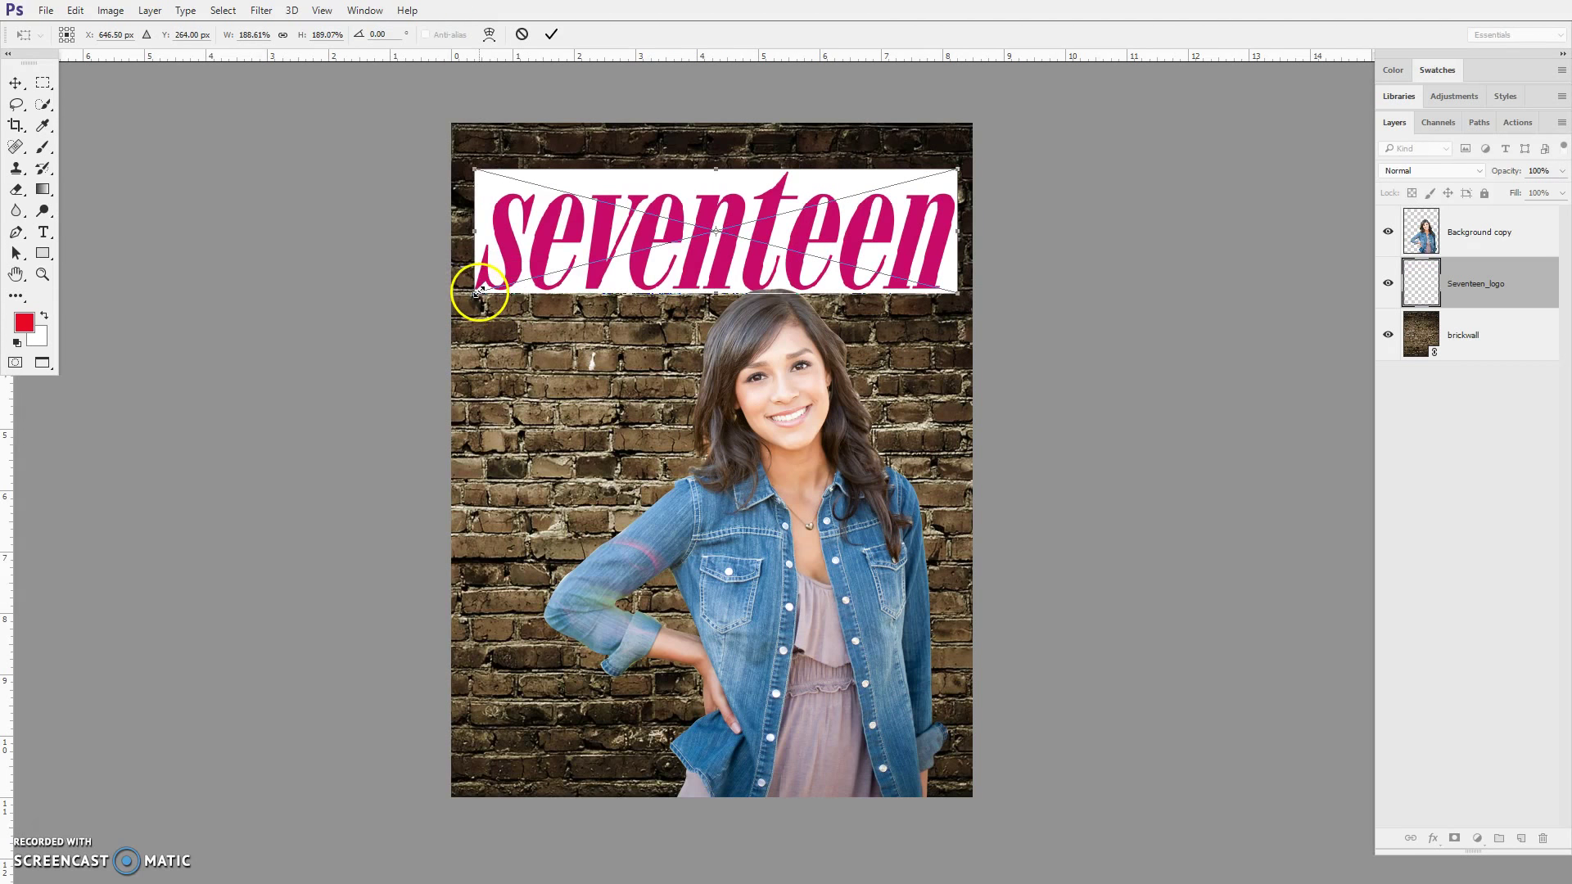
key(p)
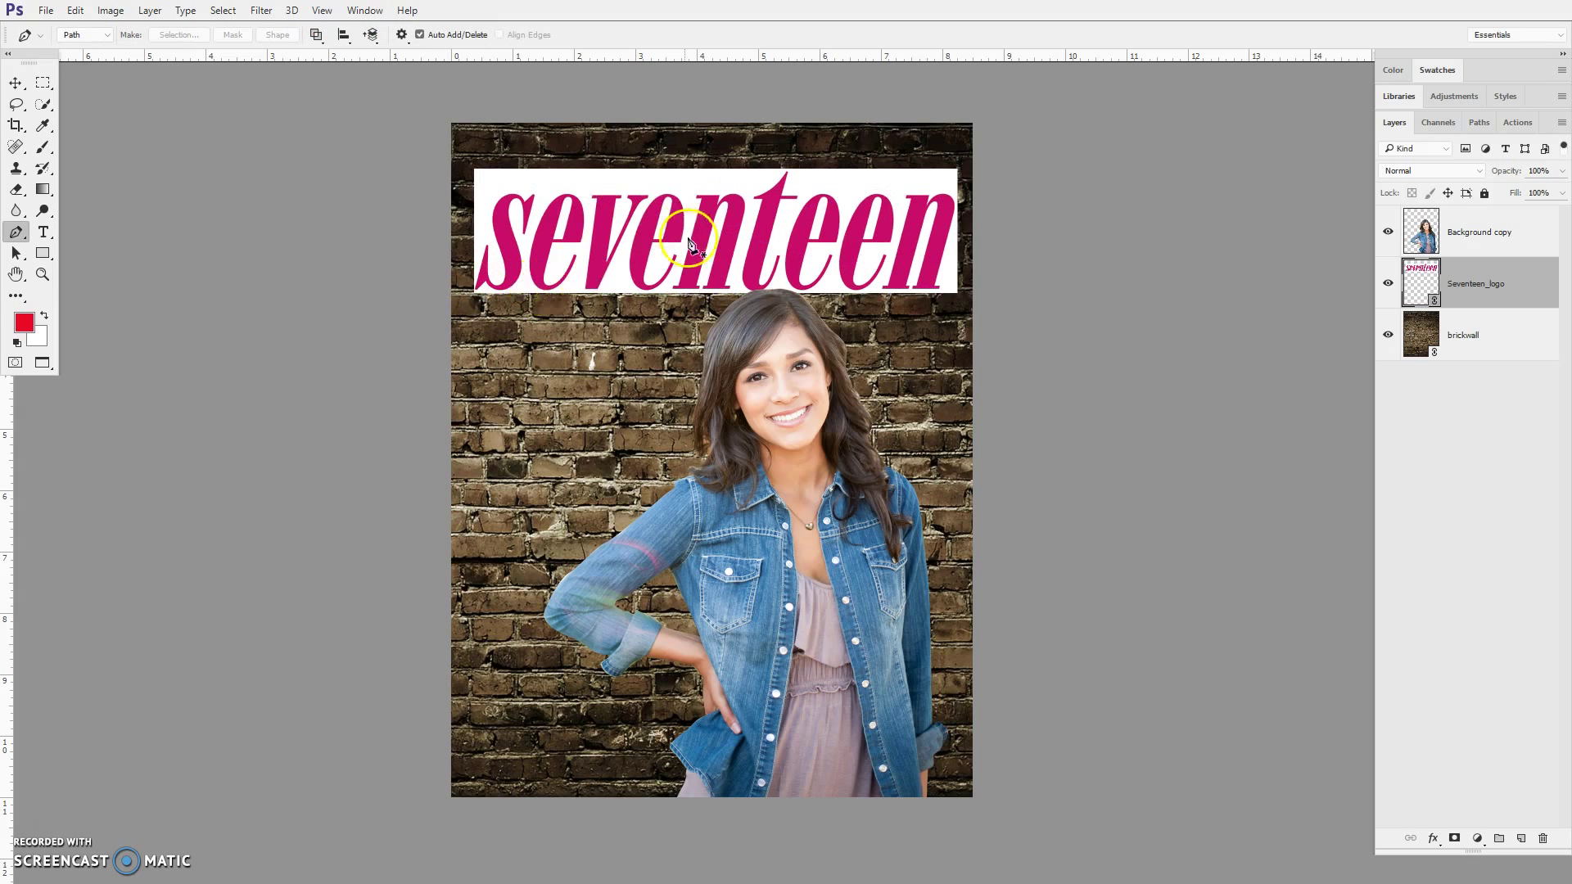
- Rasterize the Seventeen_logo layer and delete all its white, including inside the letters, using the Magic Wand with Contiguous off
right_click(1466, 297)
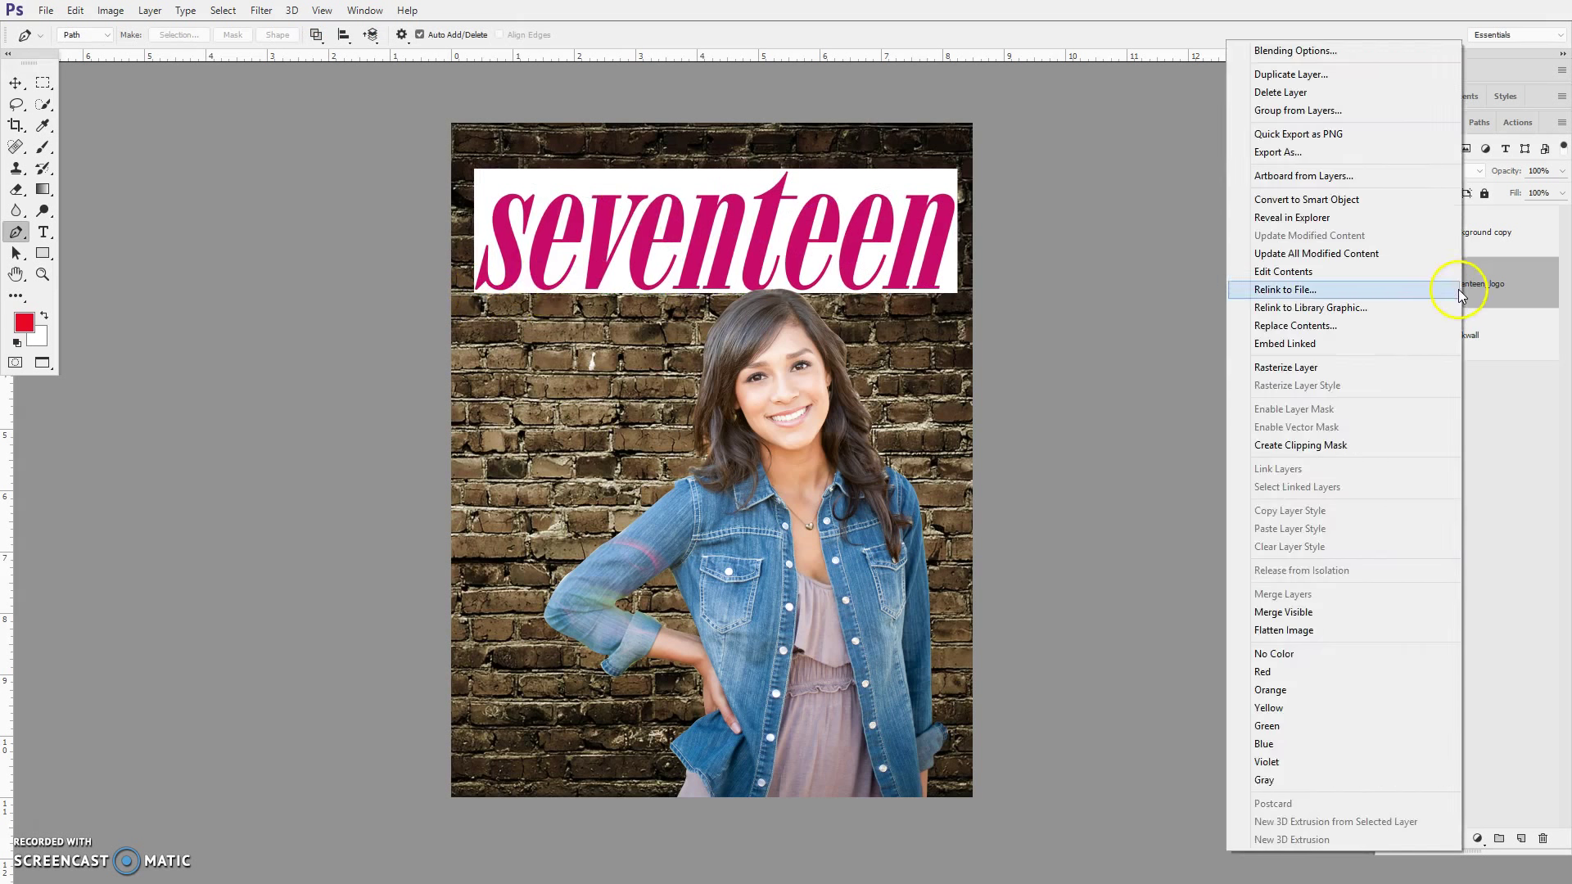
click(1310, 367)
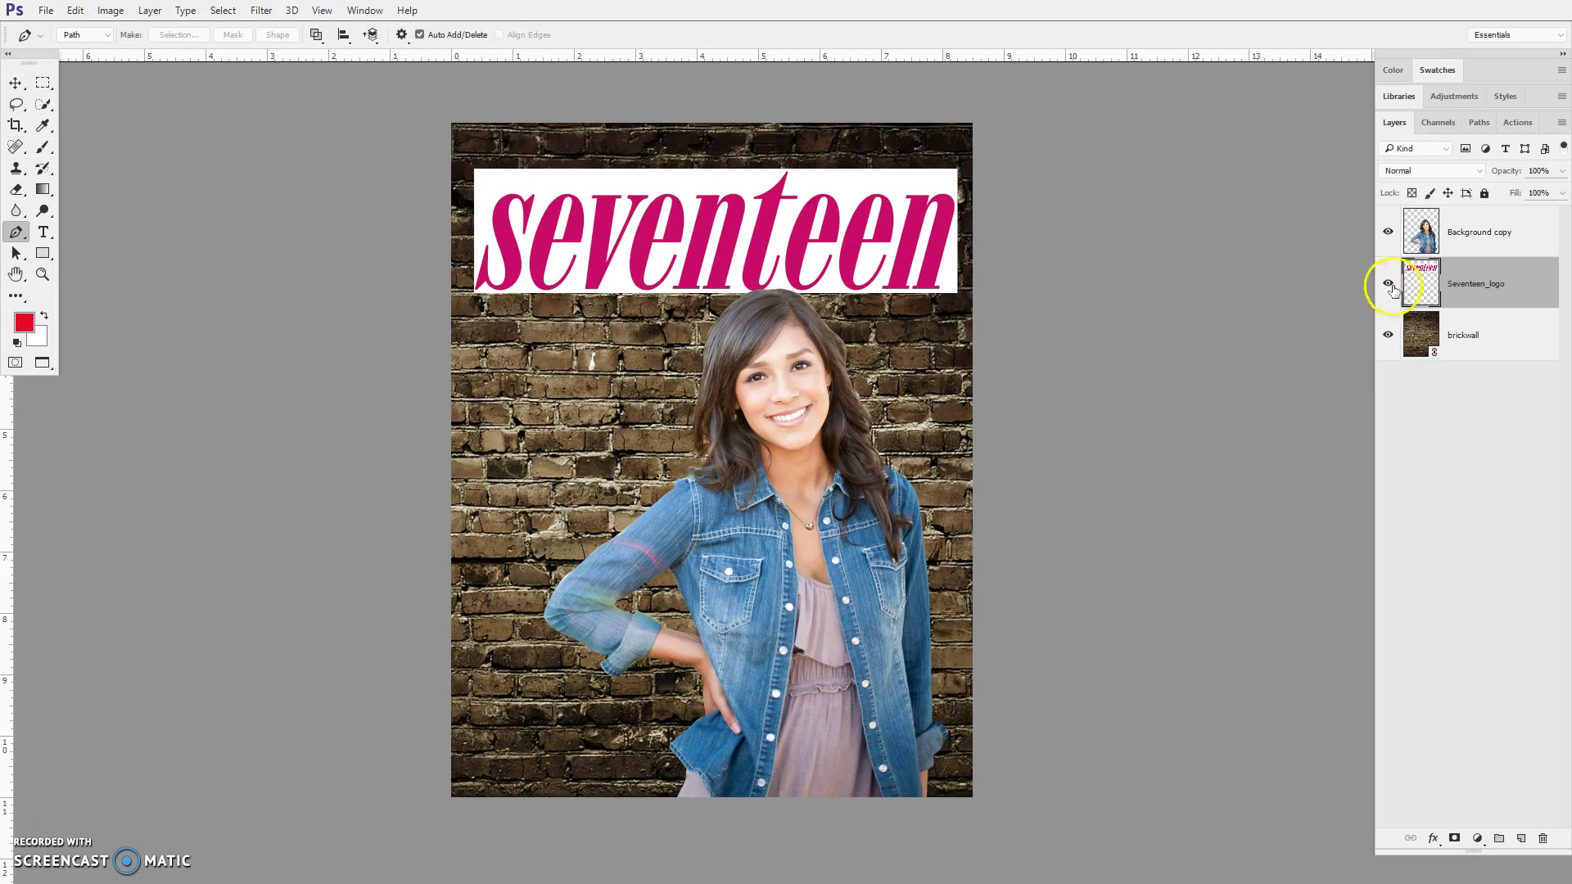
key(w)
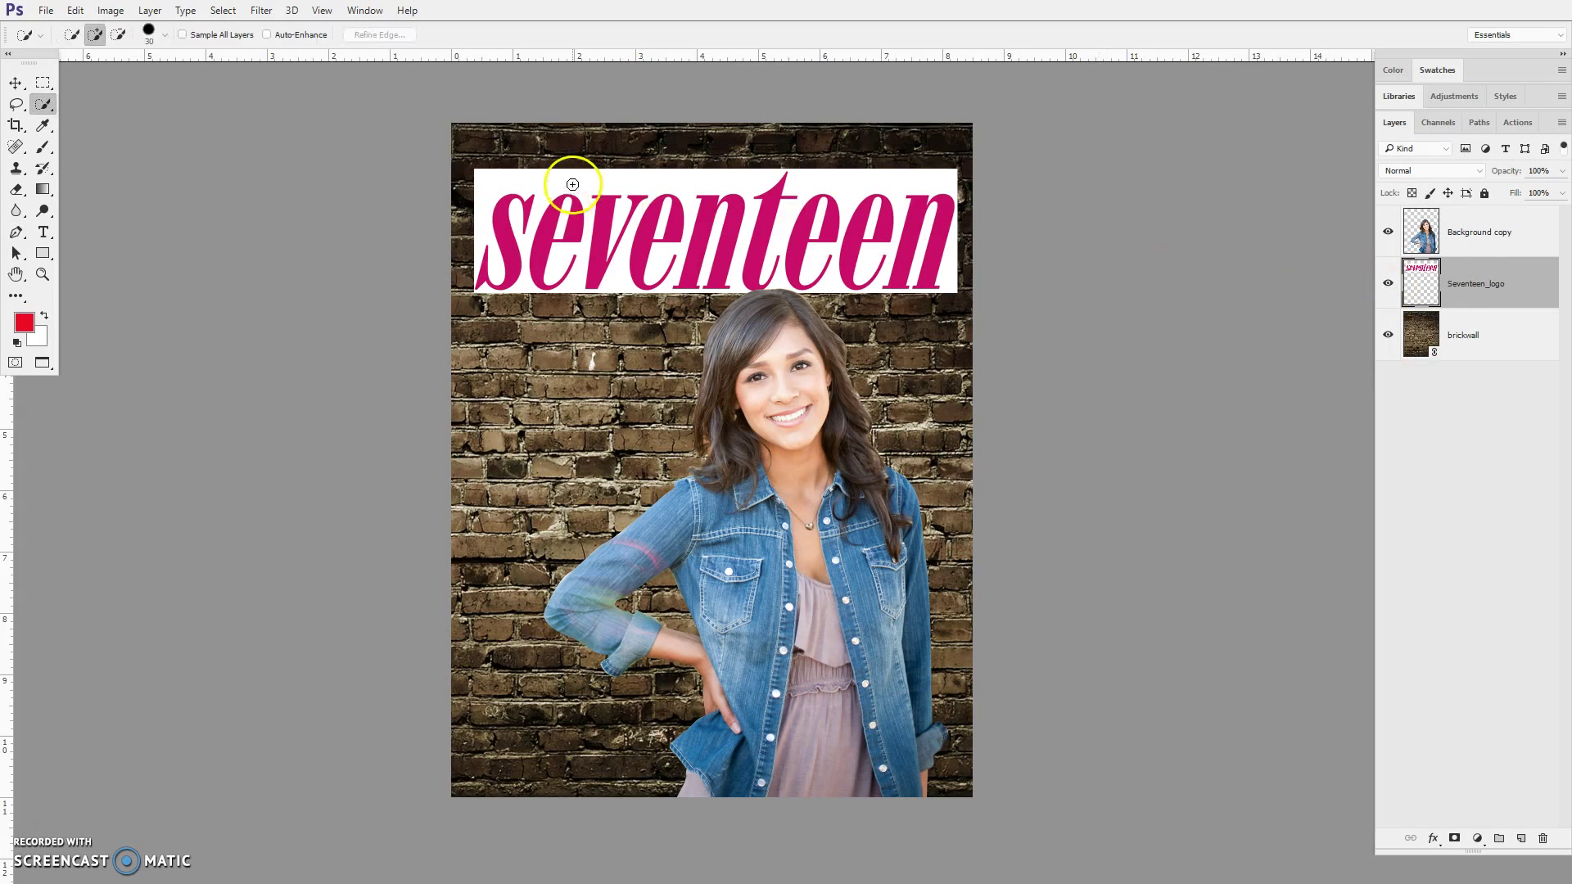
right_click(43, 105)
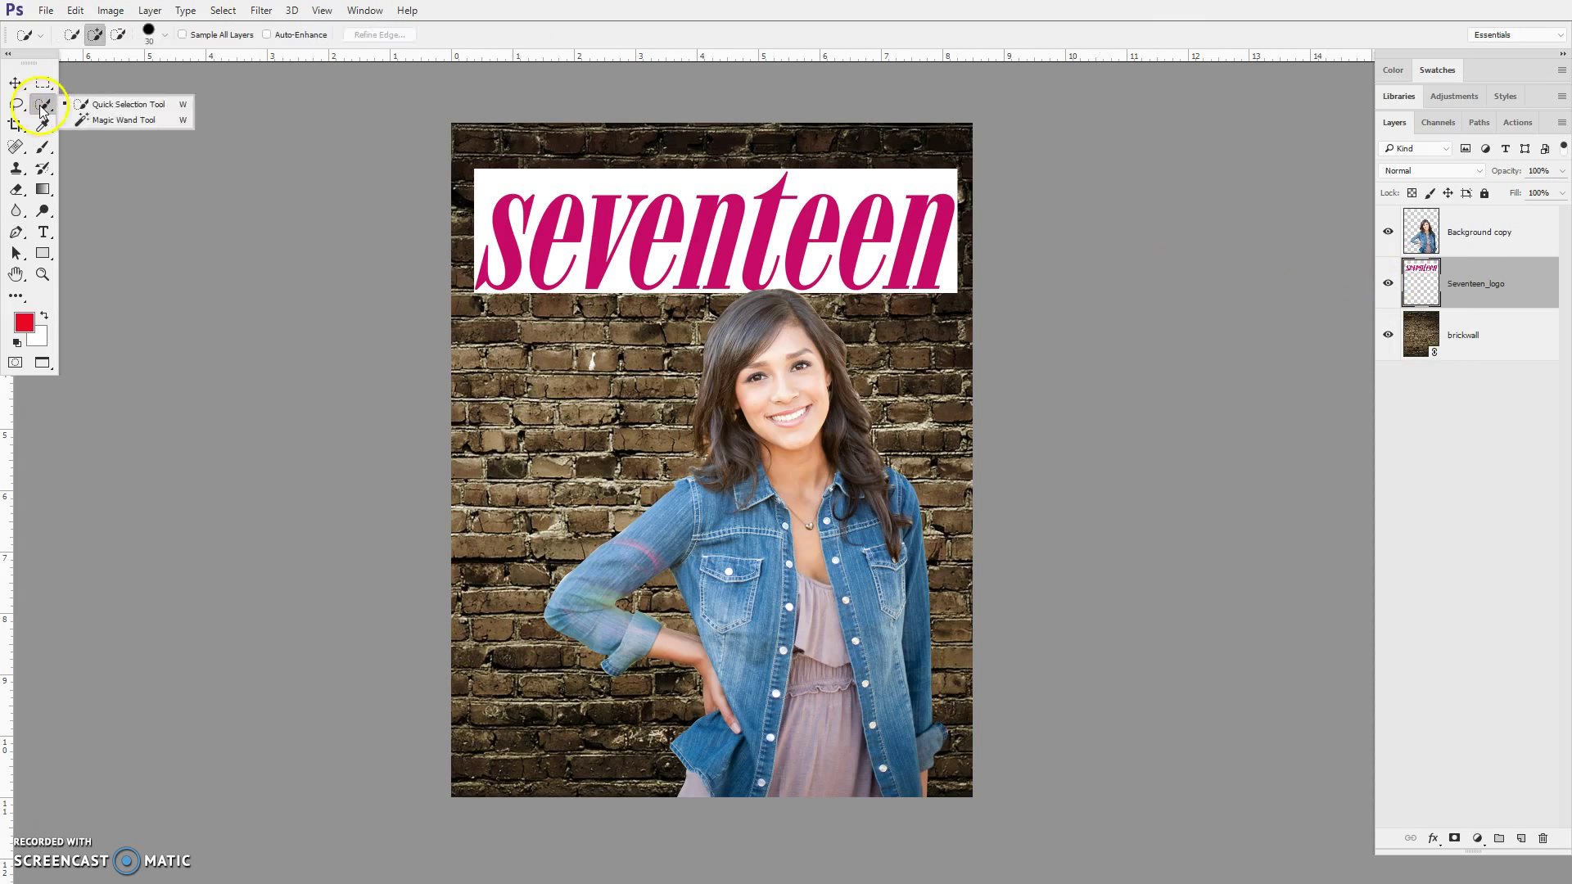
click(82, 123)
click(539, 184)
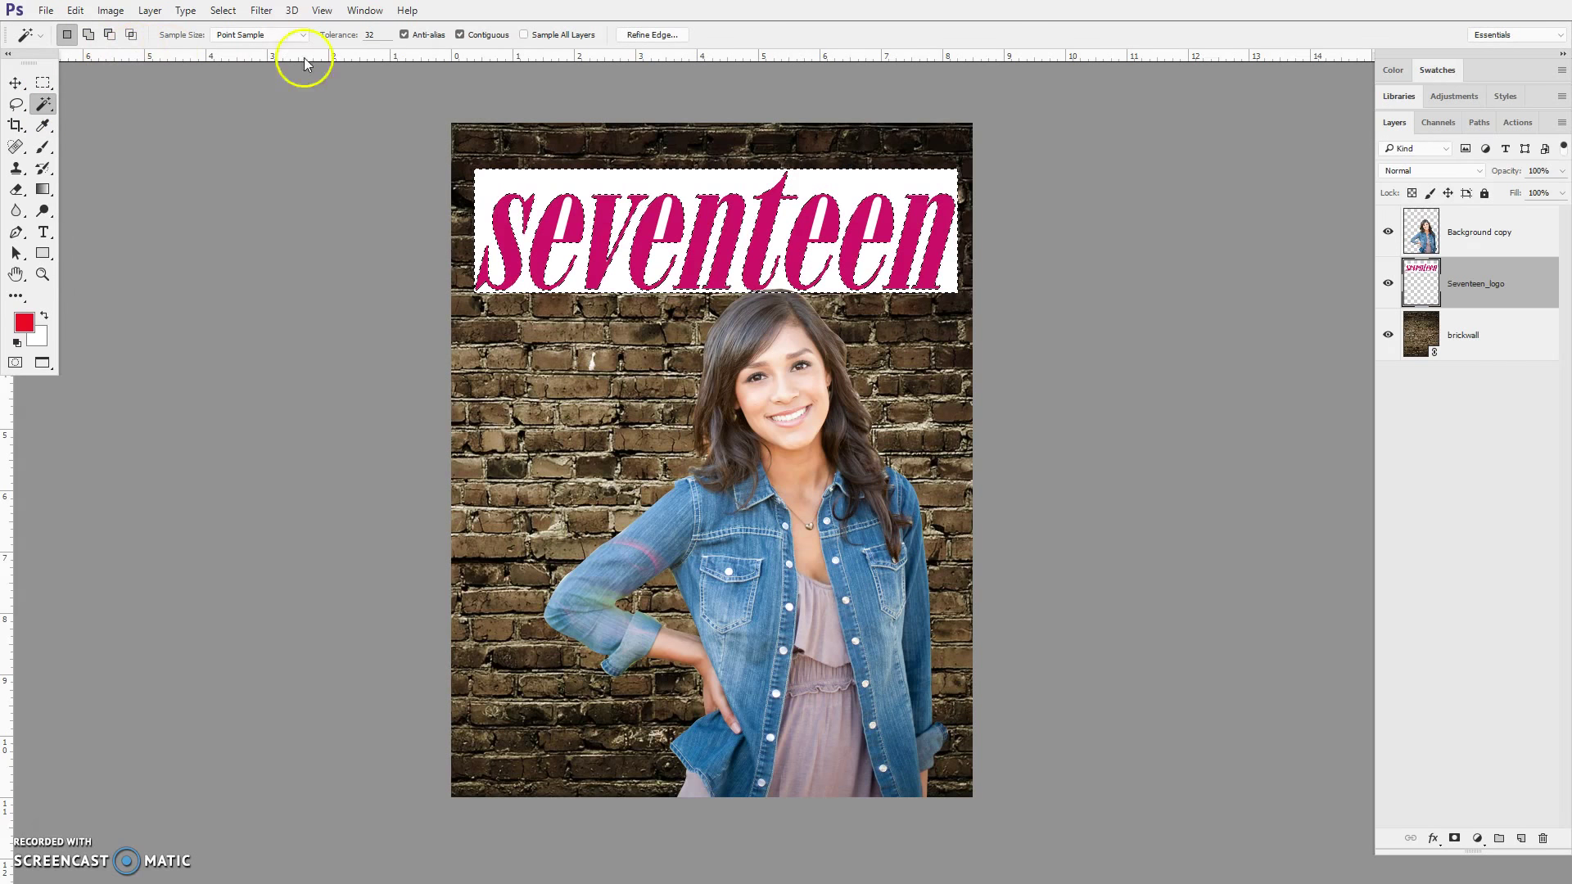
click(460, 35)
click(547, 182)
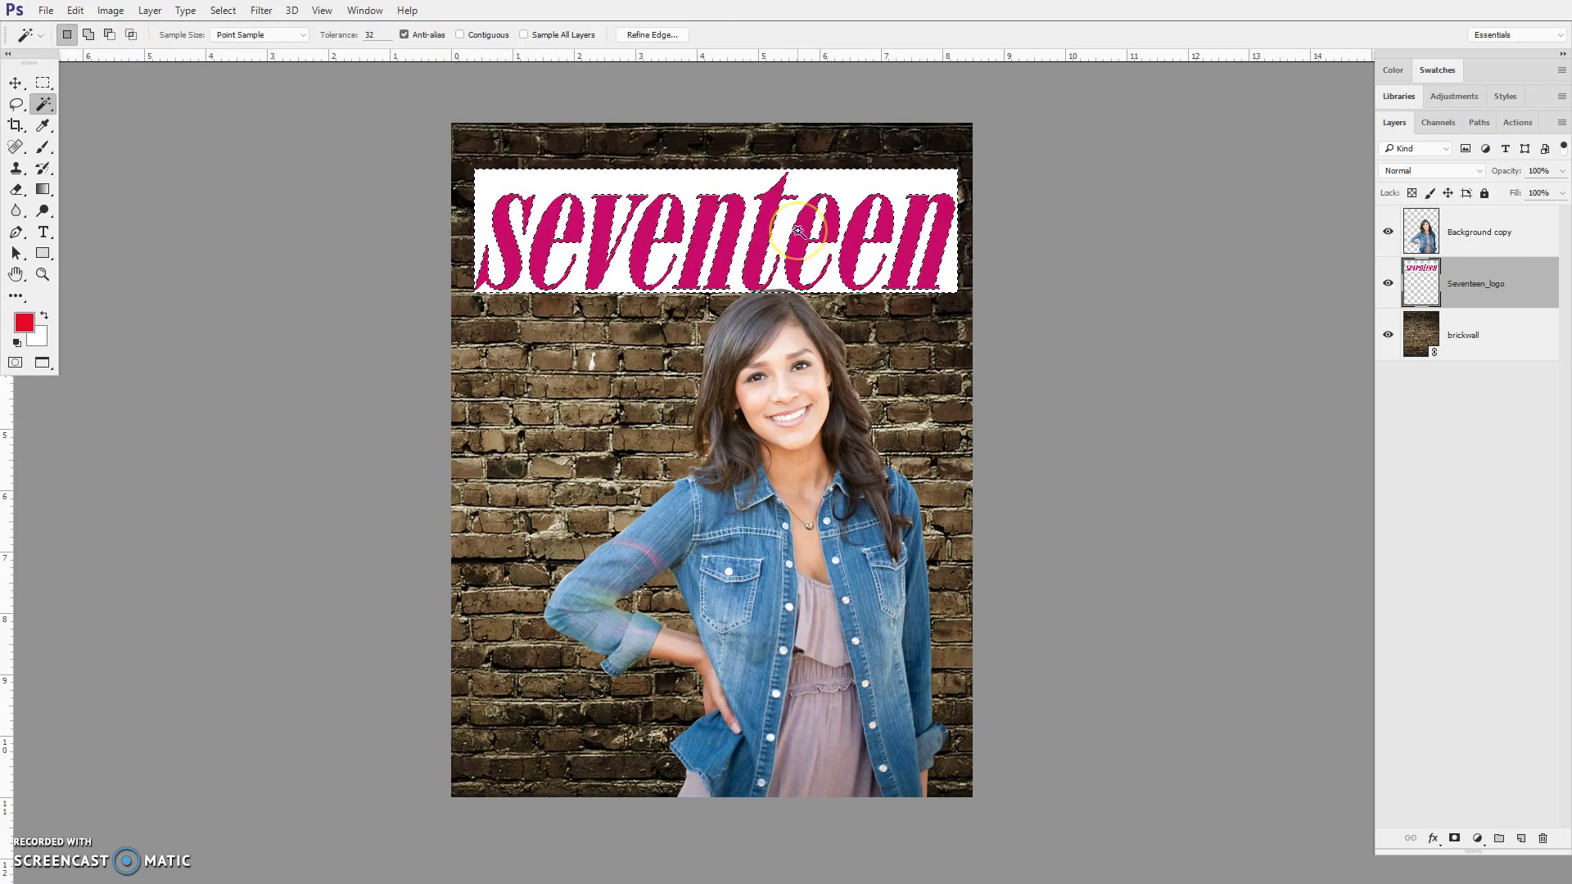
key(Delete)
key(ctrl+d)
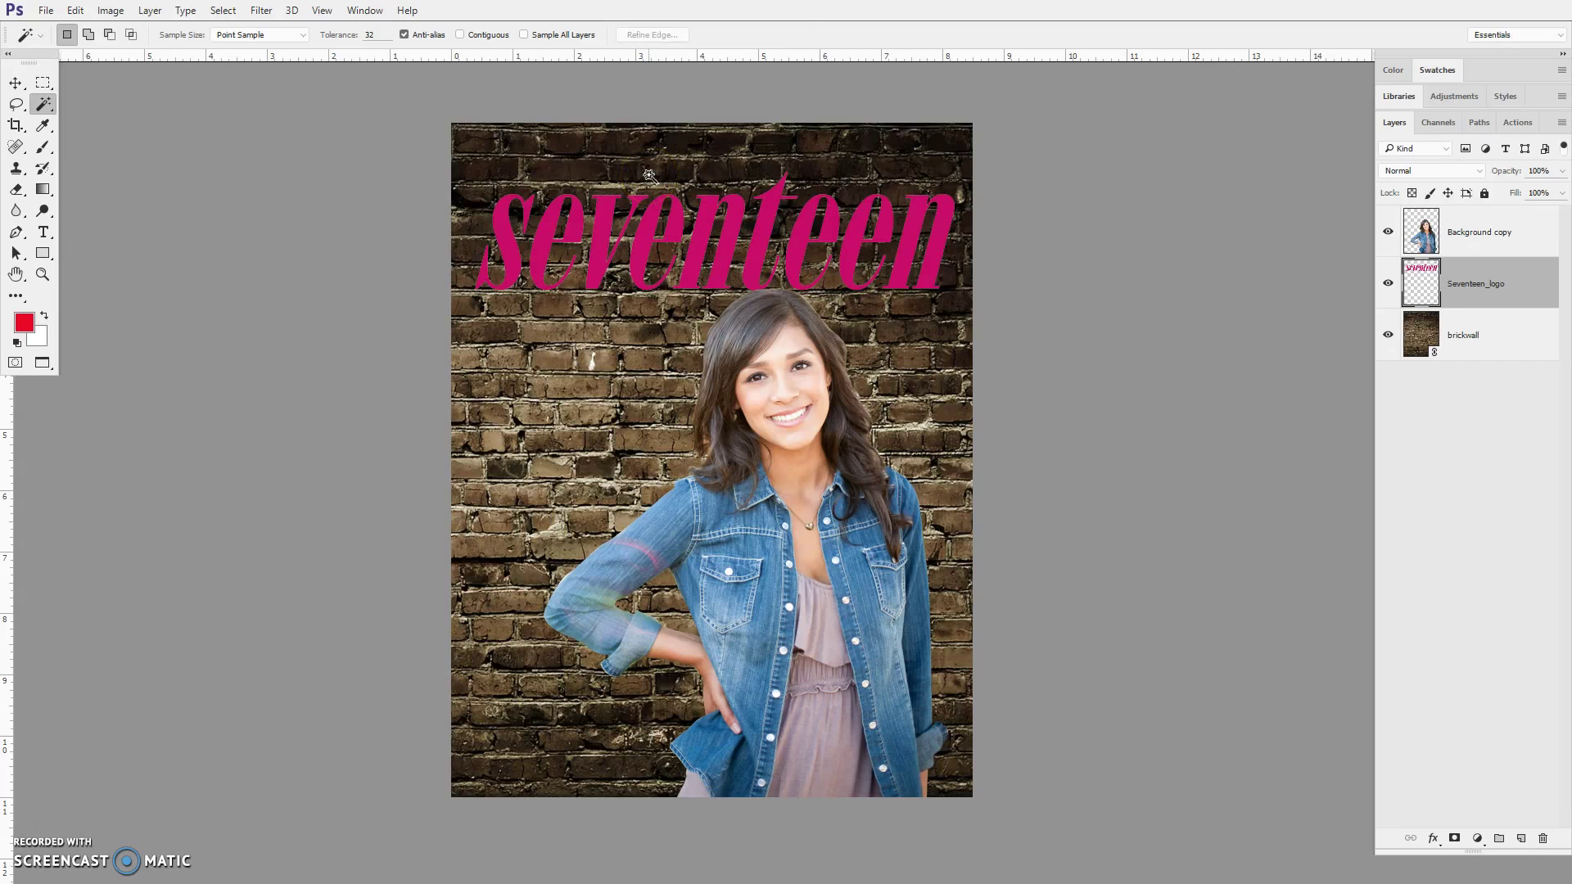
- Move the seventeen logo up close to the page's upper edge
key(v)
click(648, 238)
drag(649, 239, 642, 202)
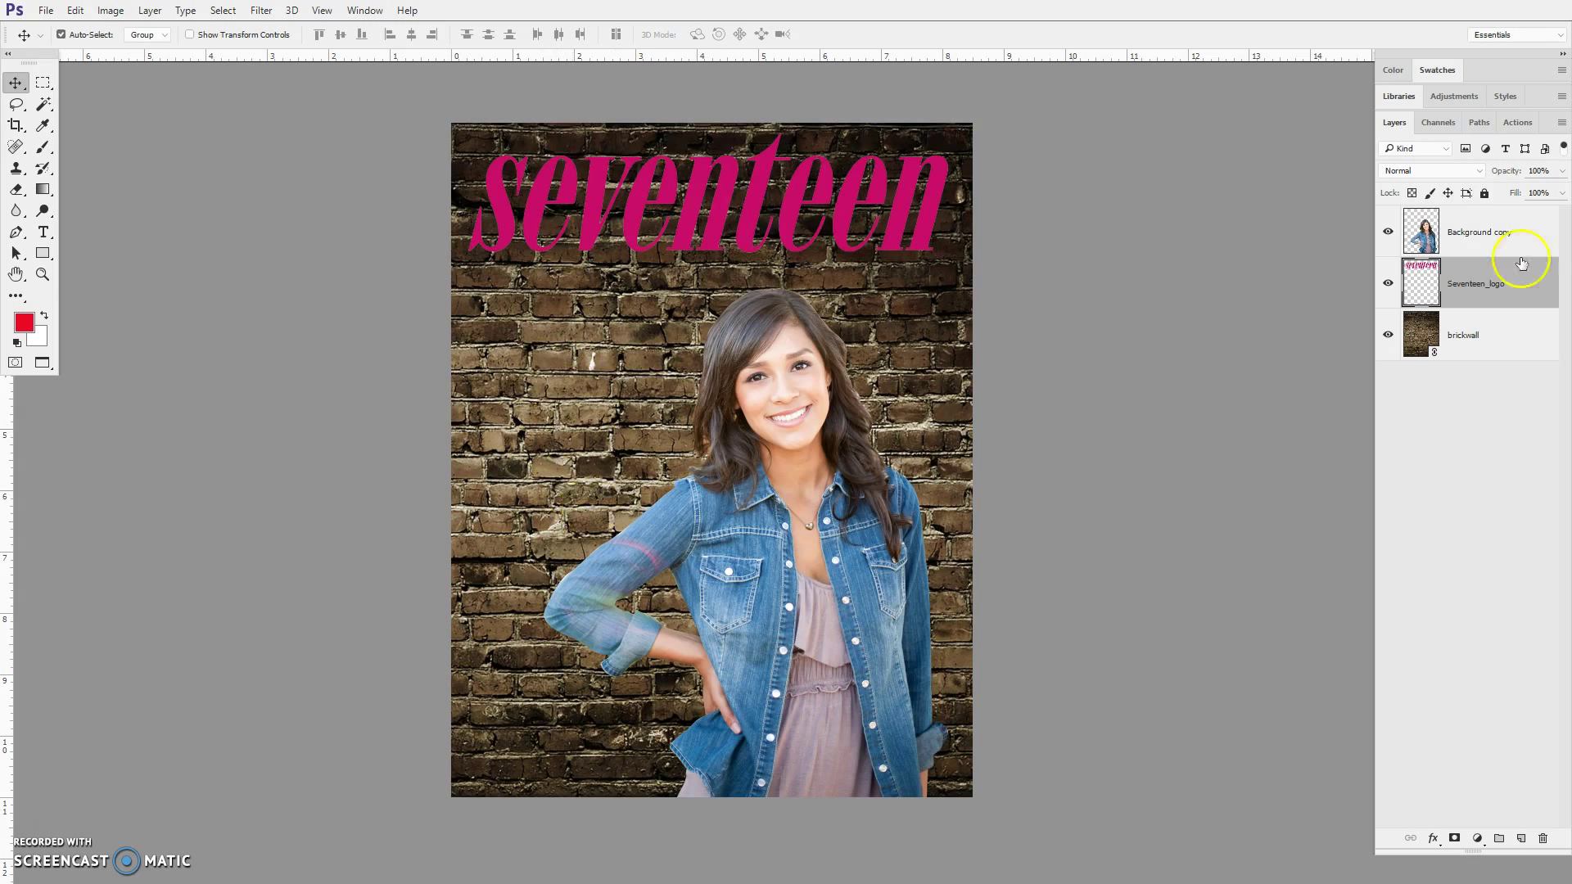
- Adjust the Levels of the woman's Background copy layer with midtones at 0.73 and white input at 247
click(1488, 239)
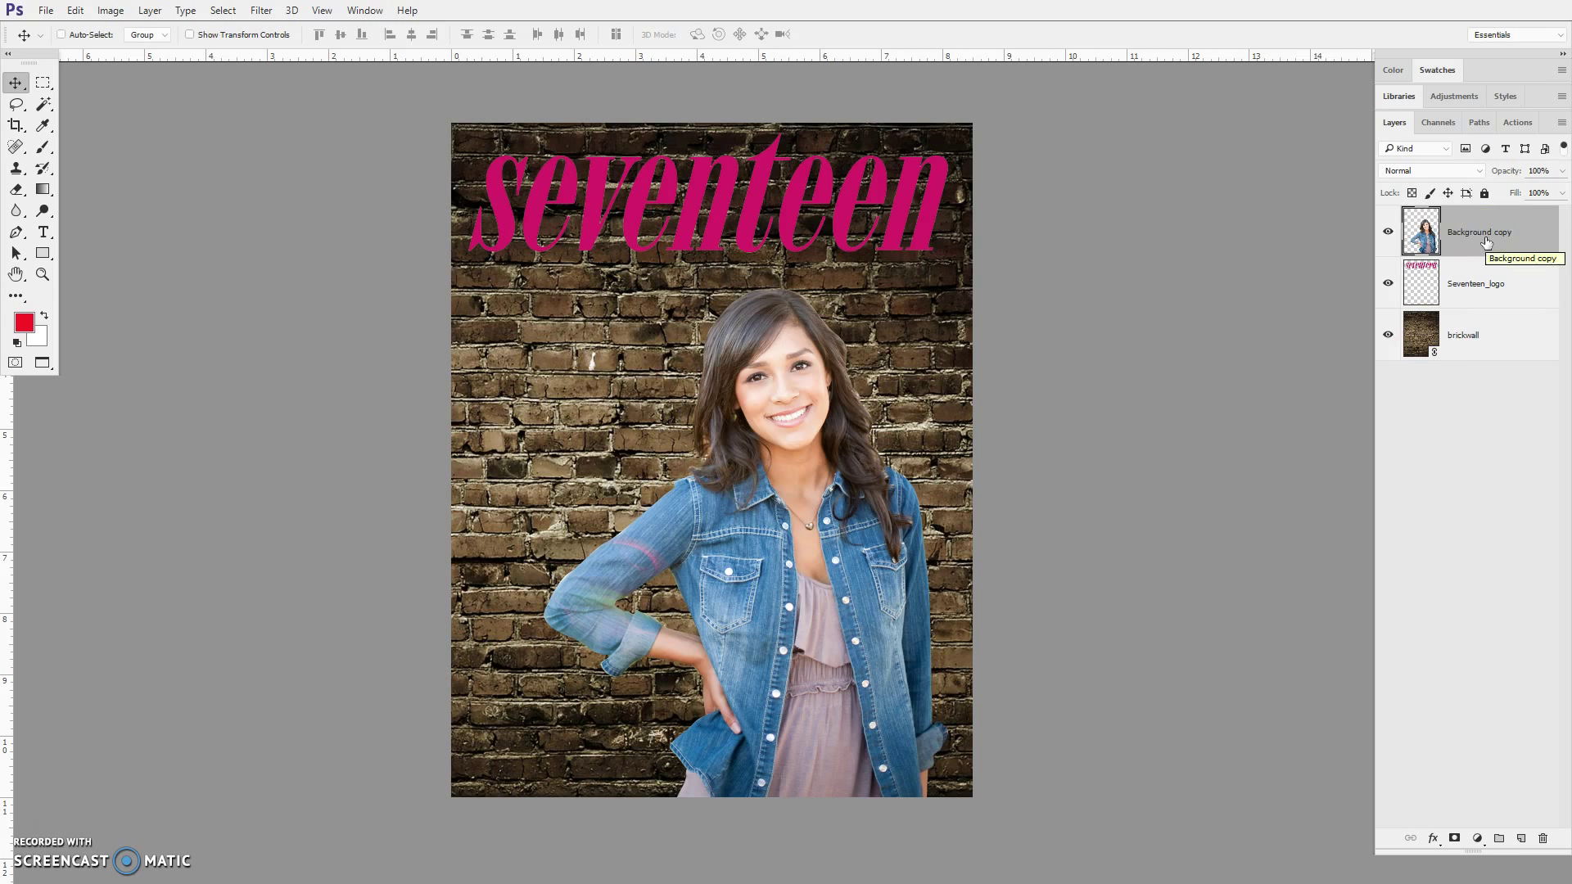
key(ctrl+l)
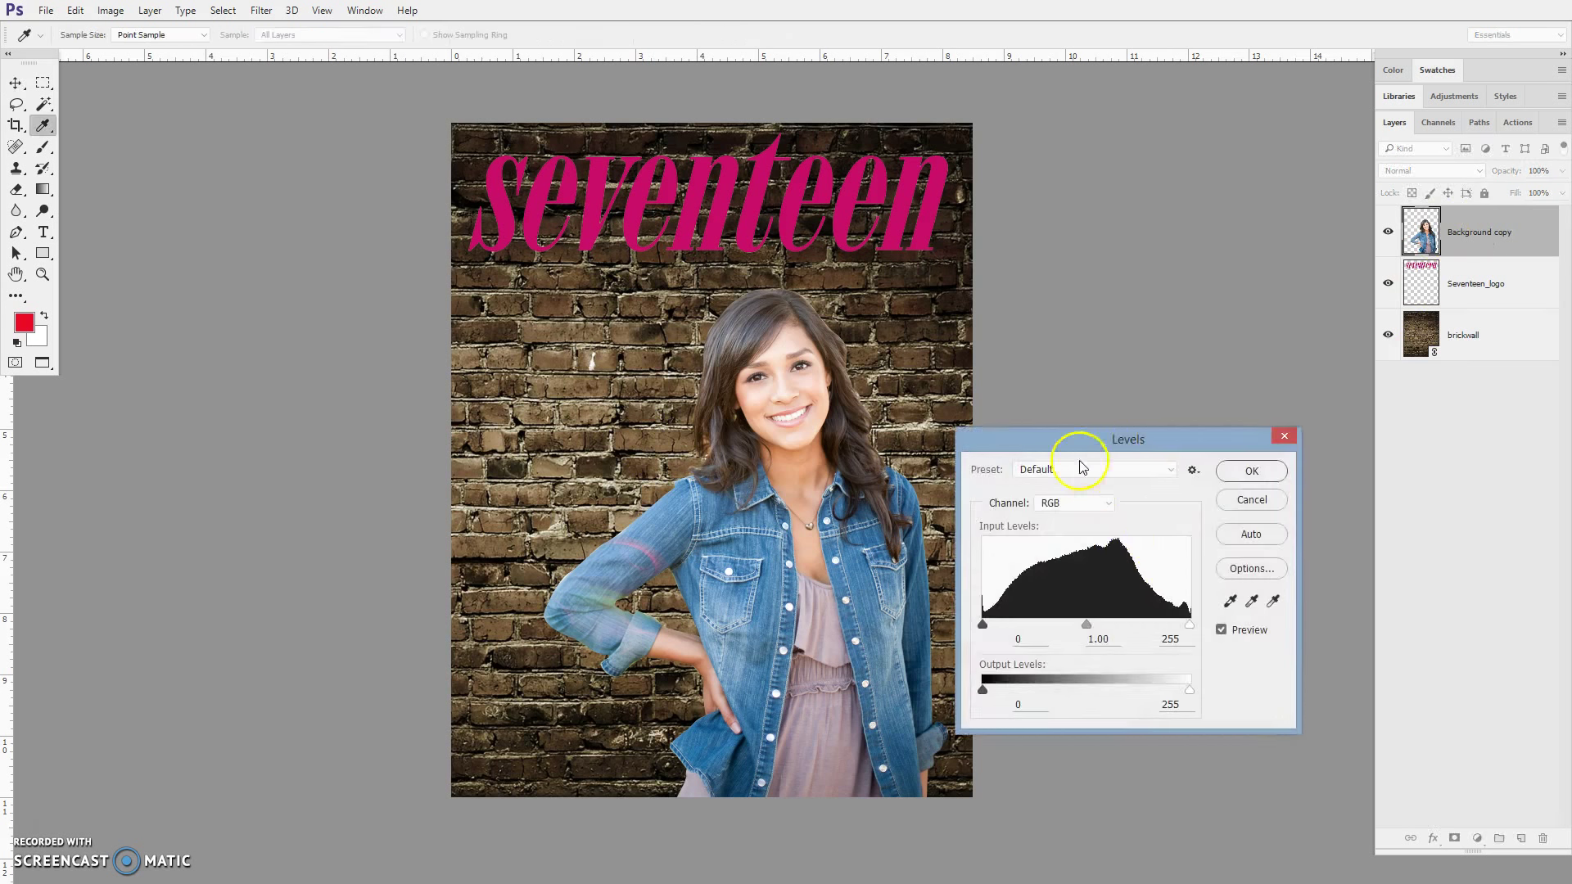
drag(1086, 629, 1087, 629)
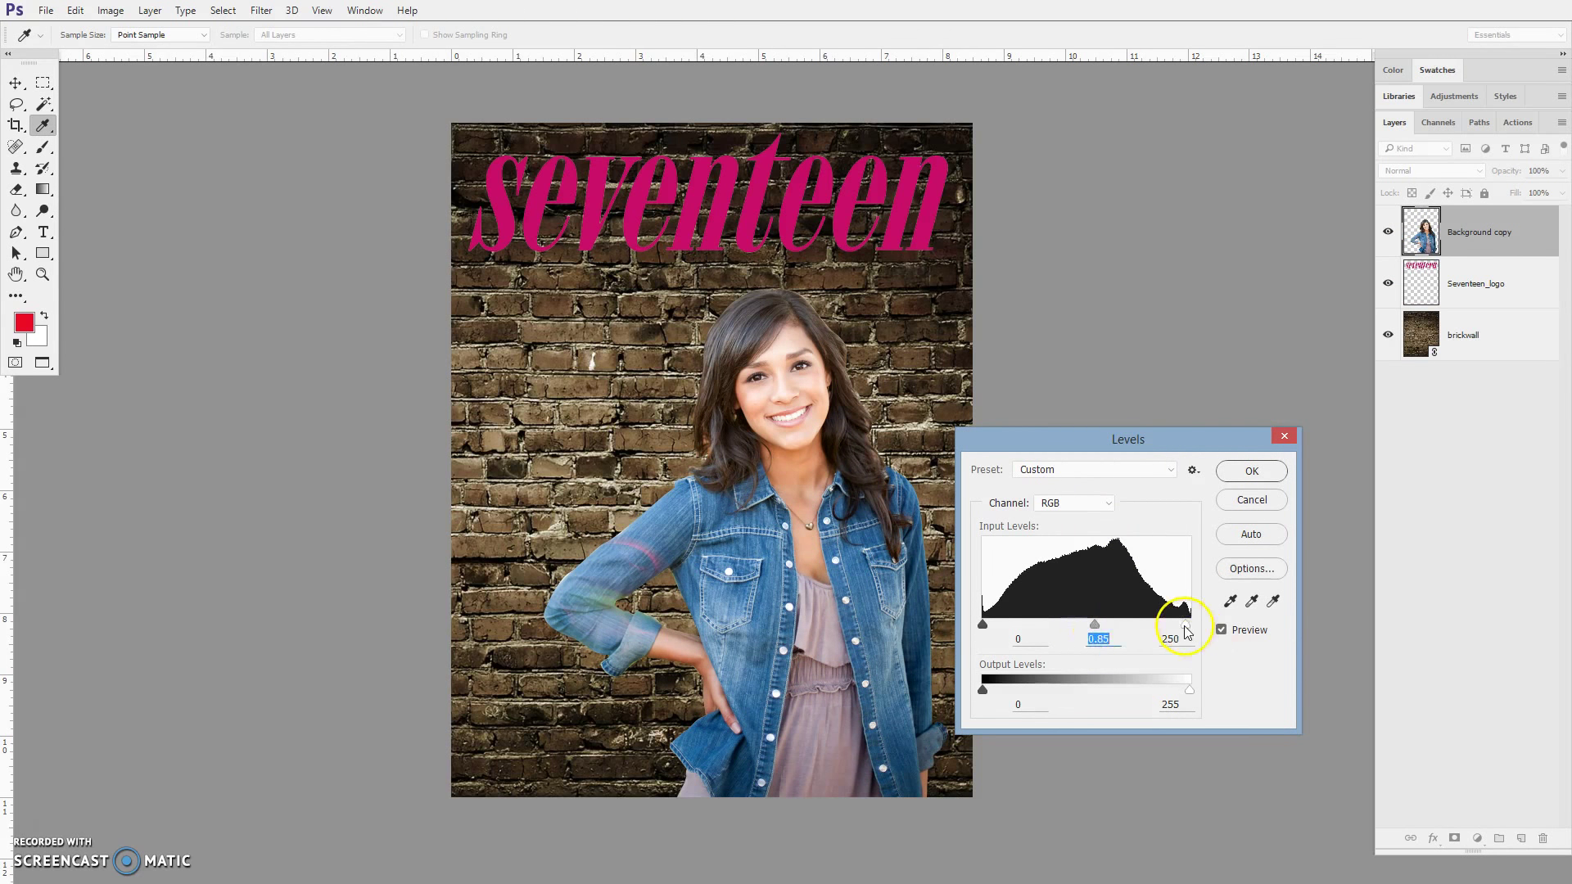
drag(1182, 627, 1184, 626)
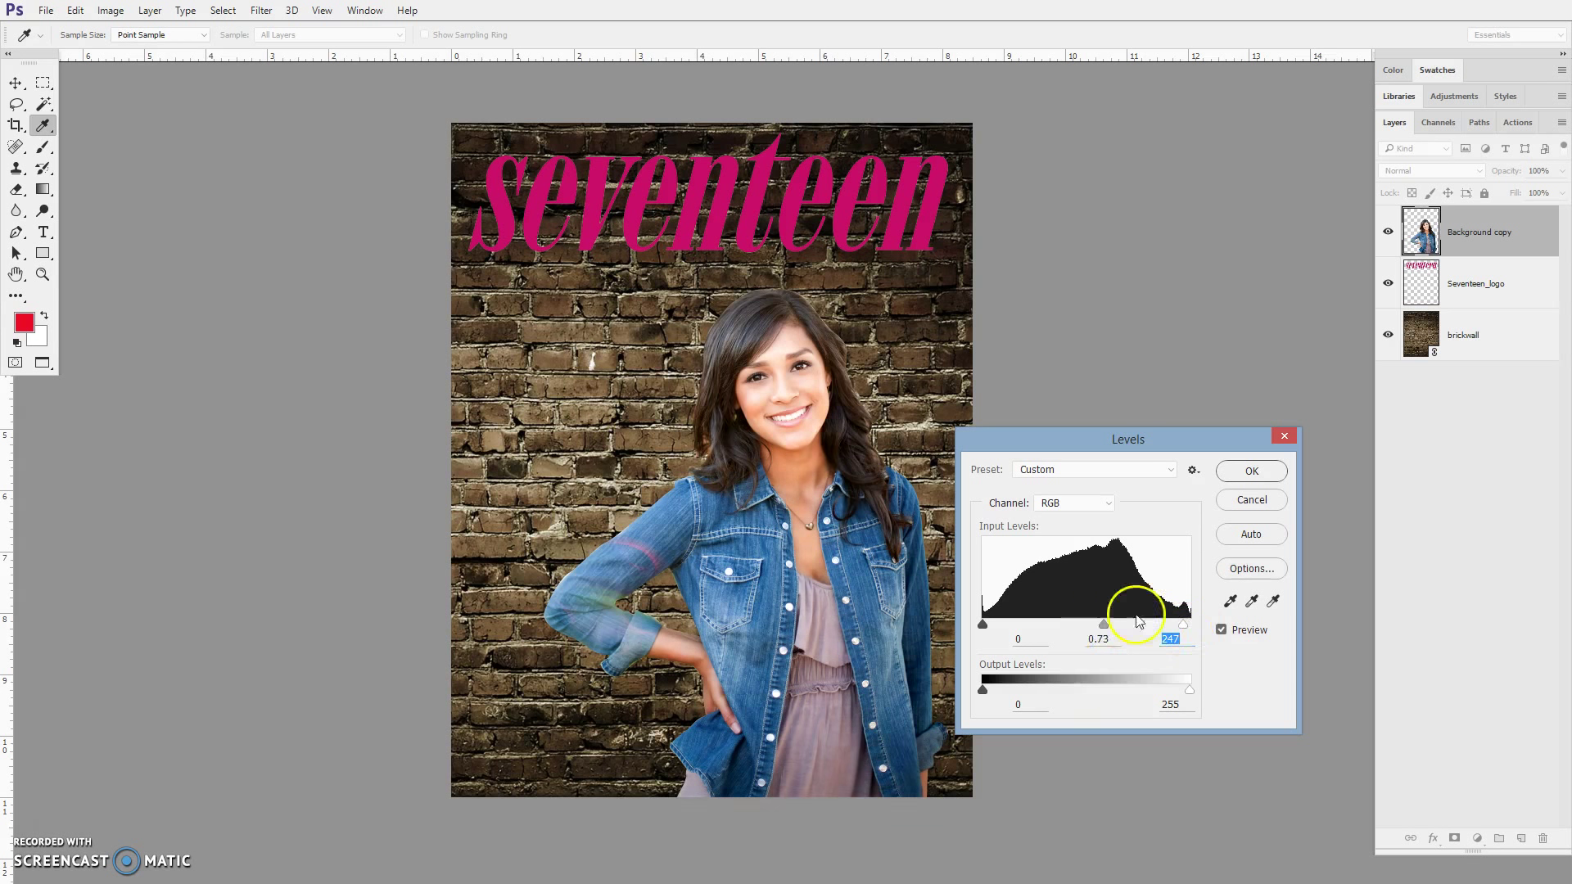
click(1253, 471)
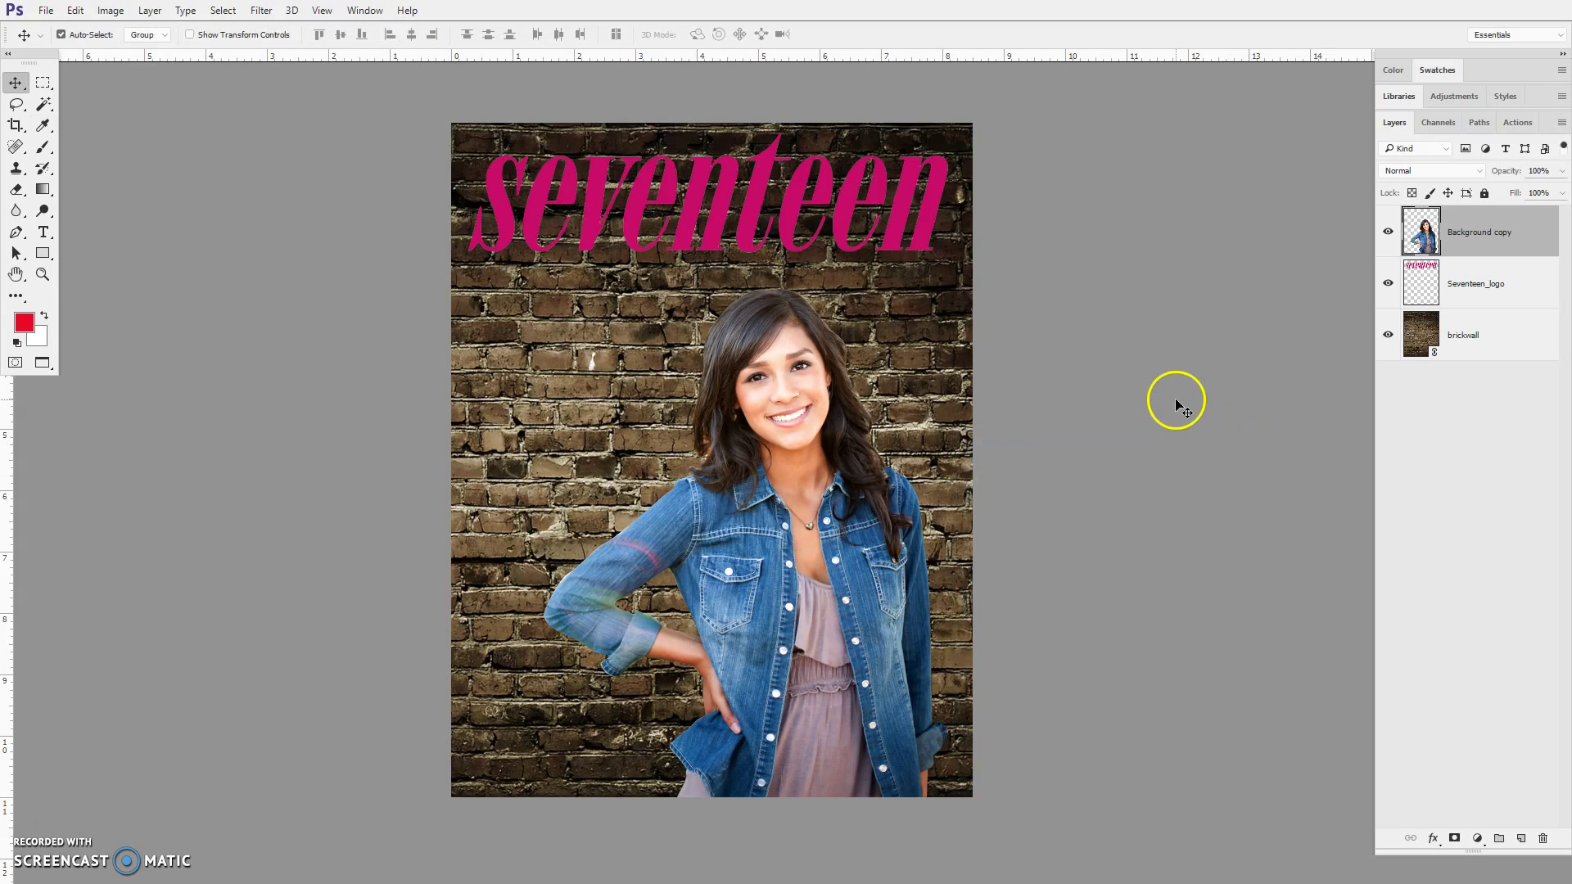
key(shift+f)
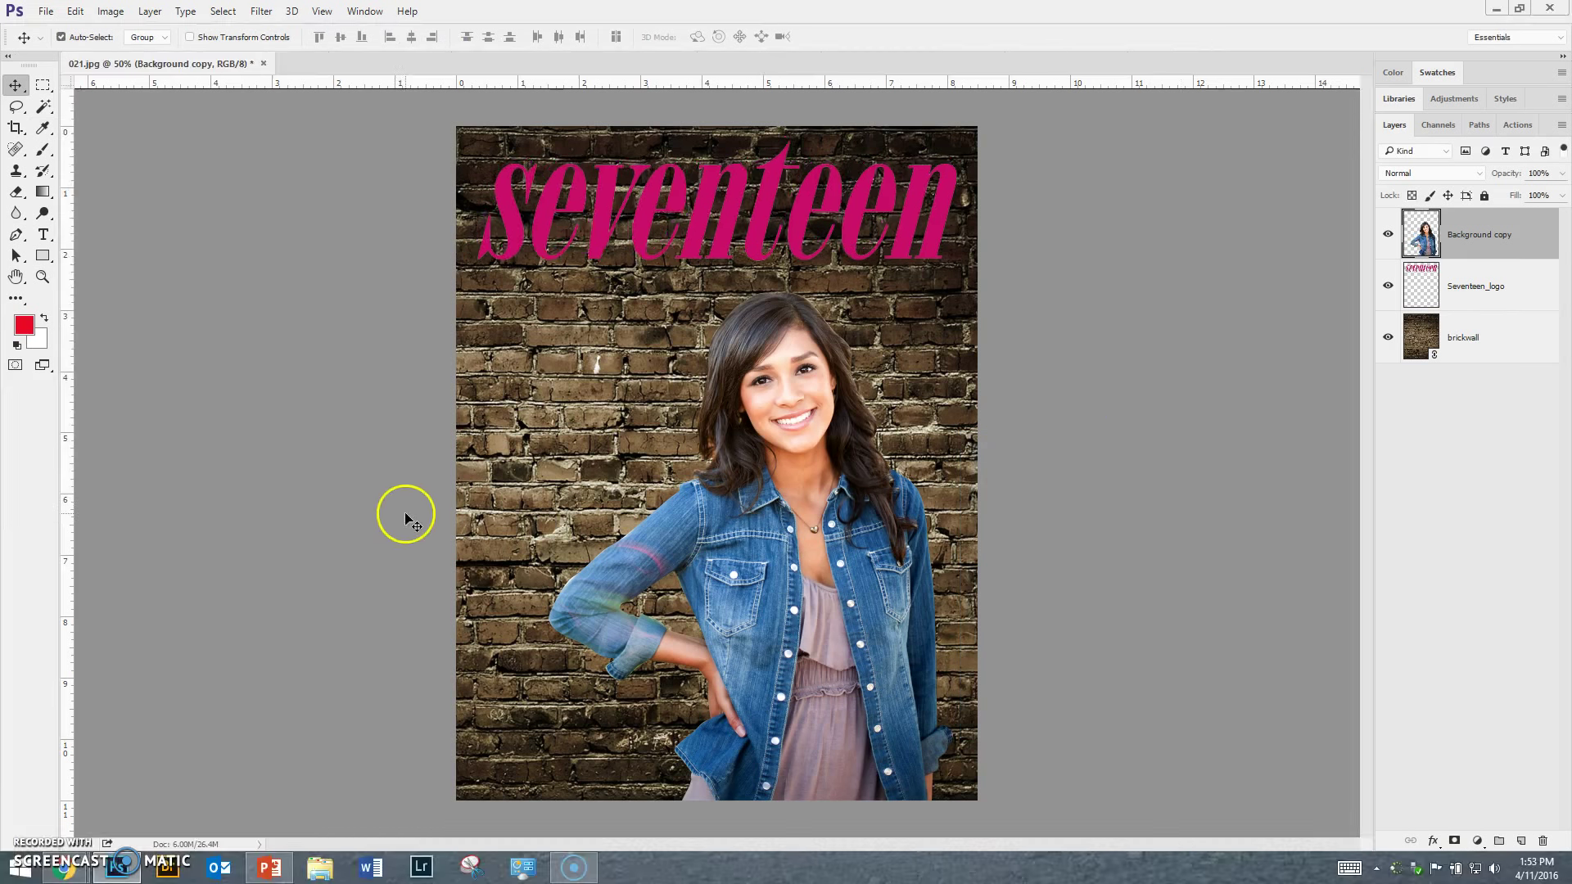
key(f)
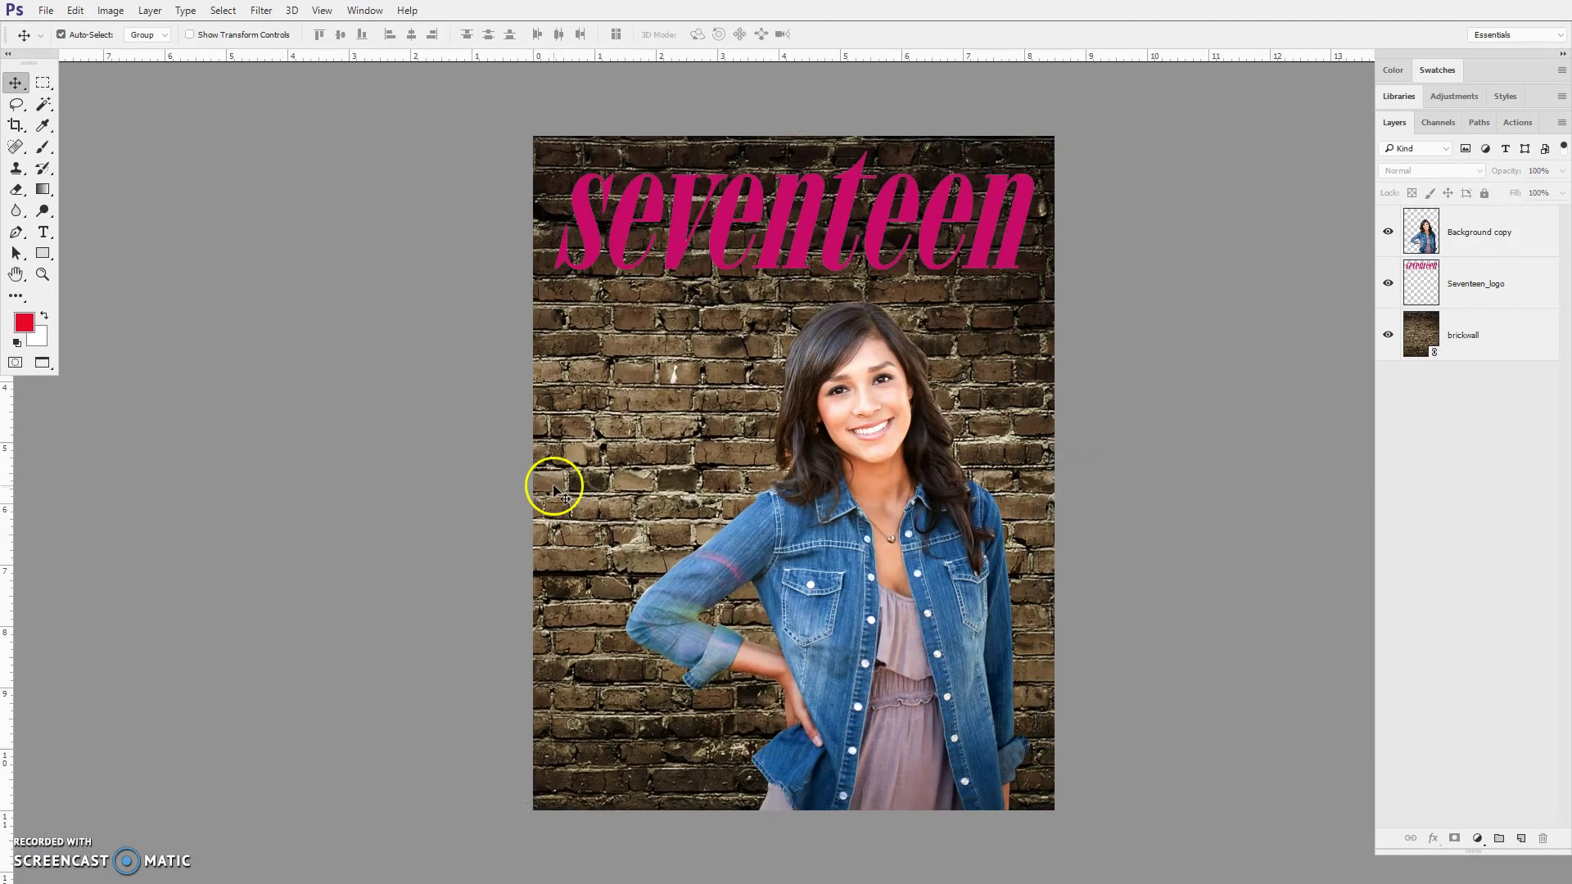
- Scale the woman's layer up proportionally to about 114% so her head overlaps the seventeen logo, and shift her slightly right
drag(701, 544, 575, 508)
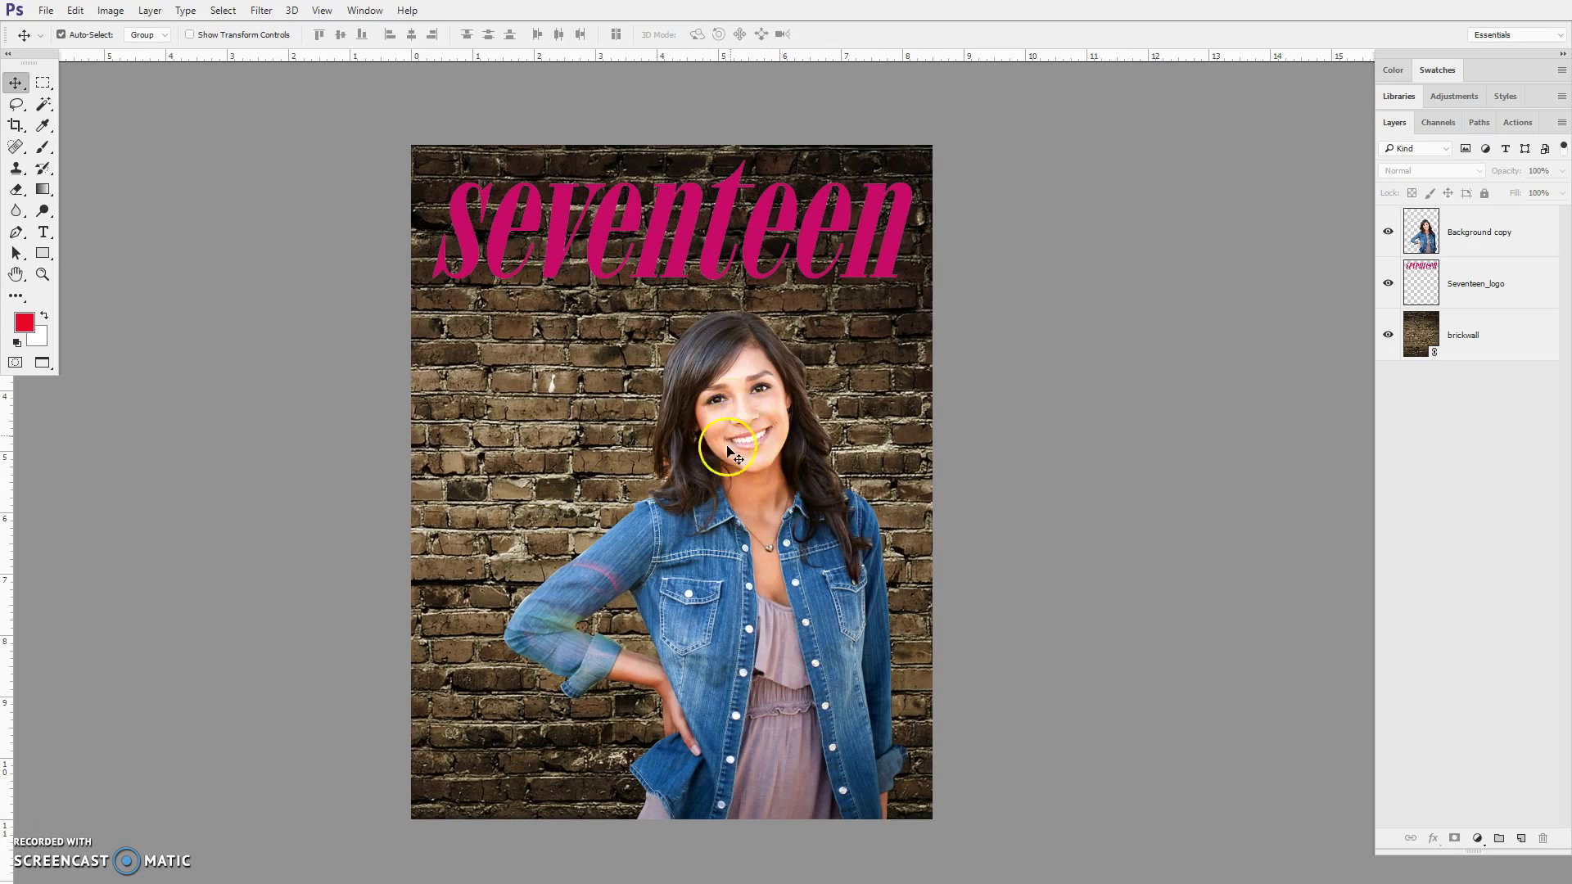
click(706, 511)
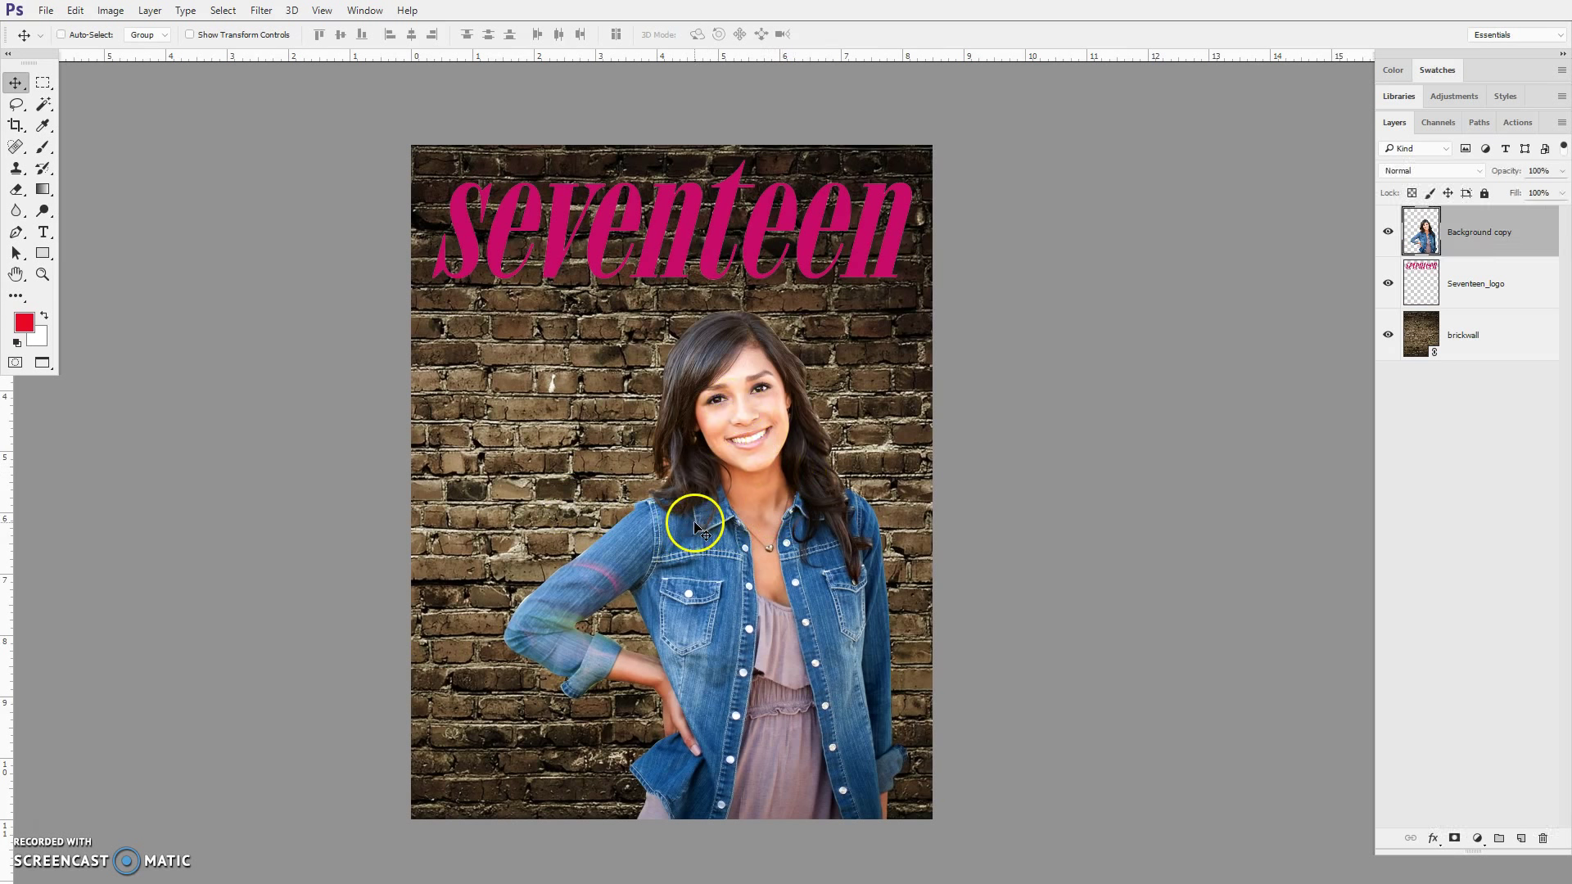
key(ctrl+t)
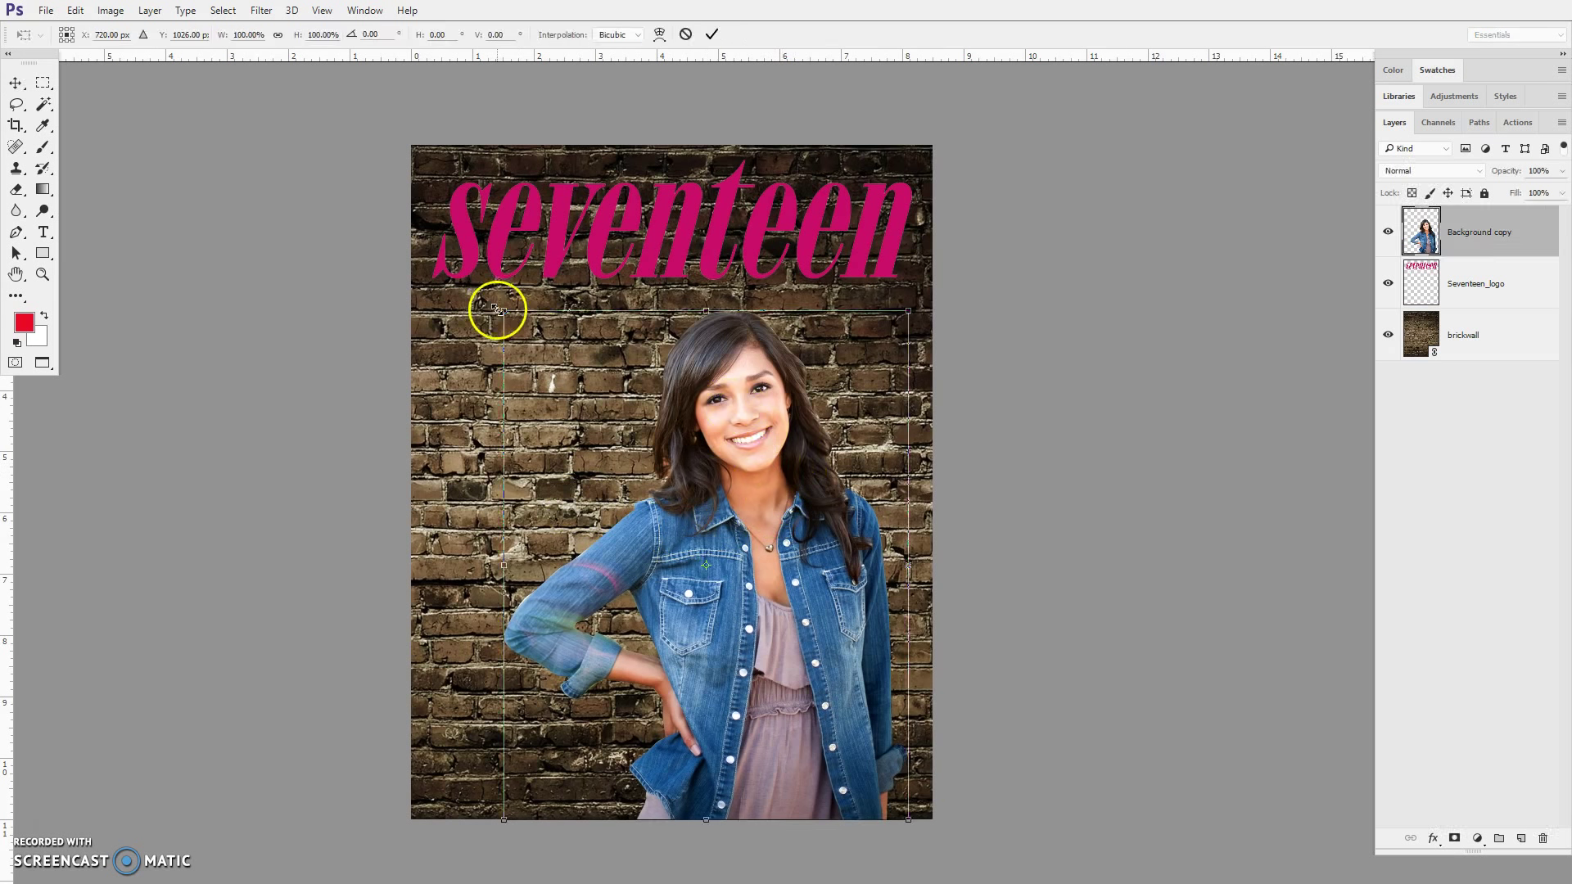
drag(501, 311, 432, 252)
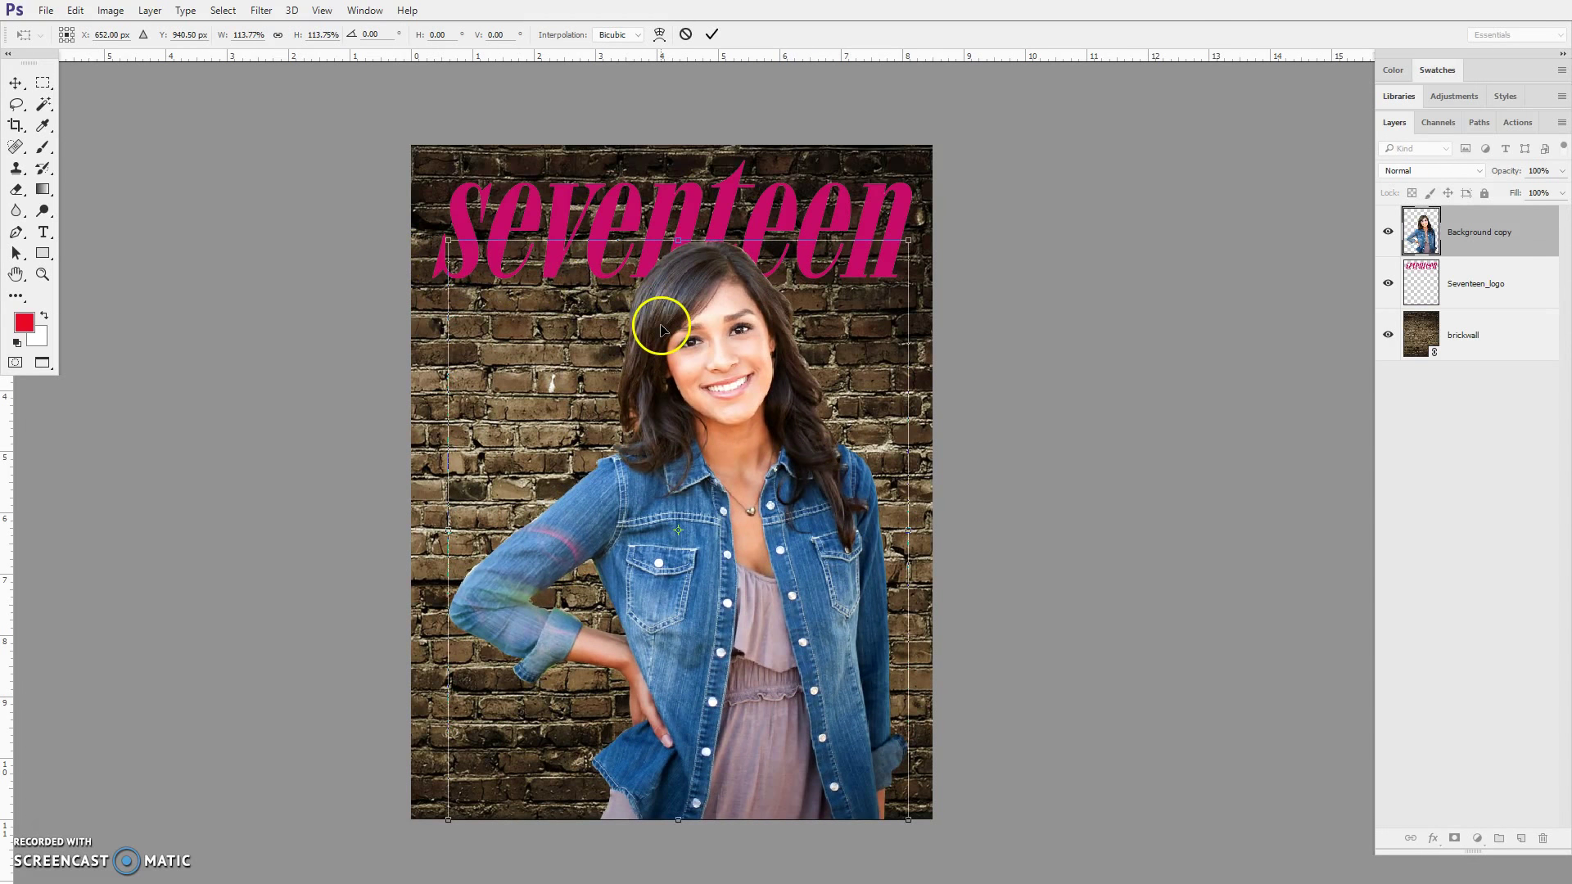
key(Return)
drag(718, 381, 731, 383)
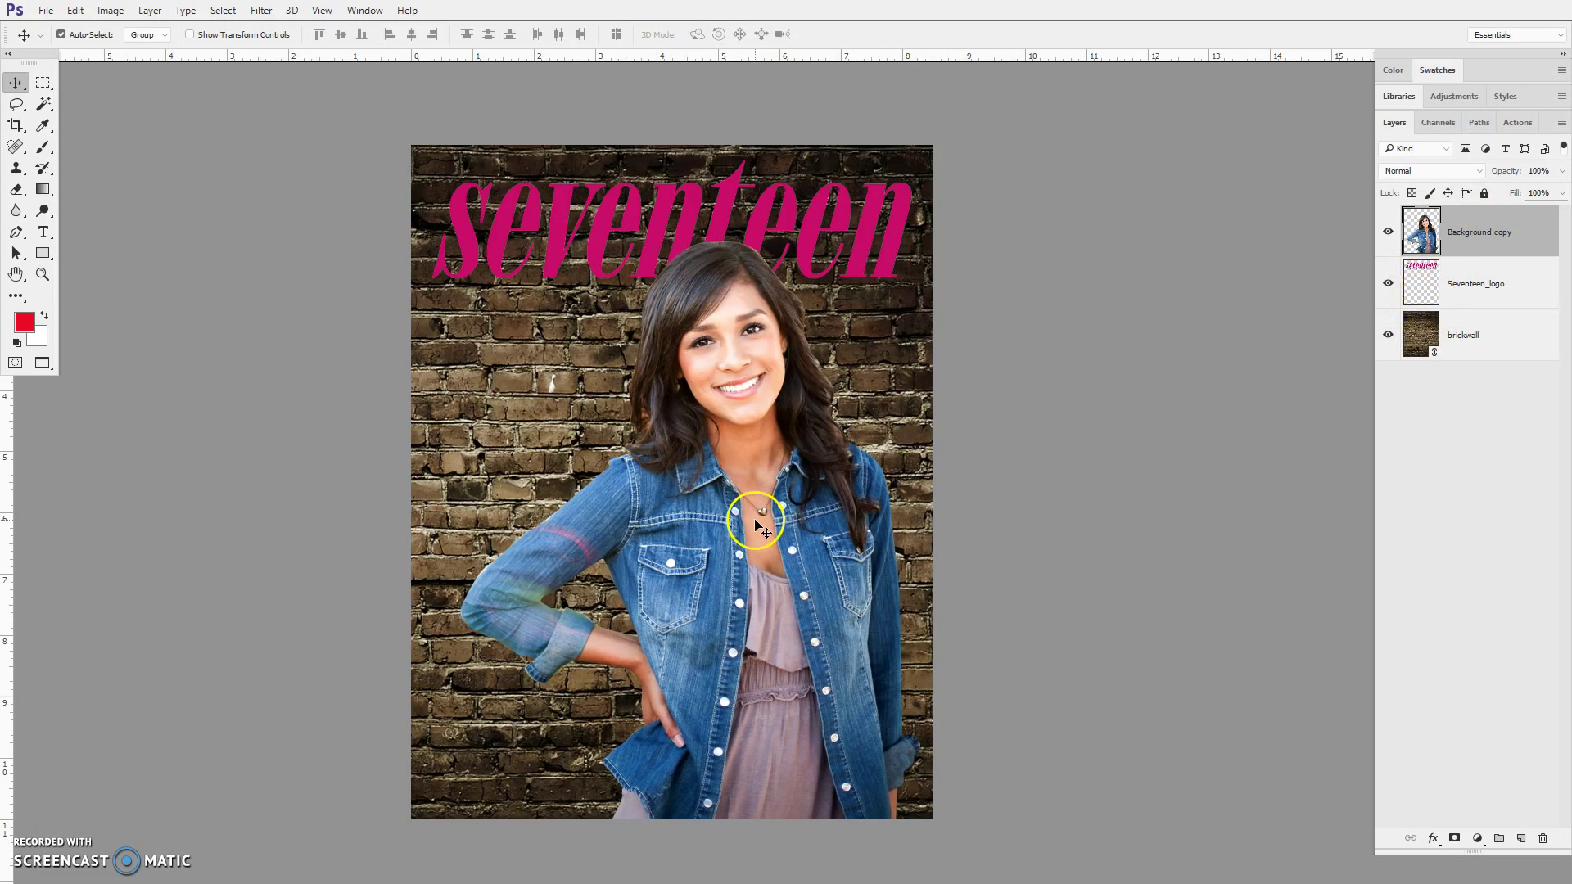
drag(754, 524, 756, 523)
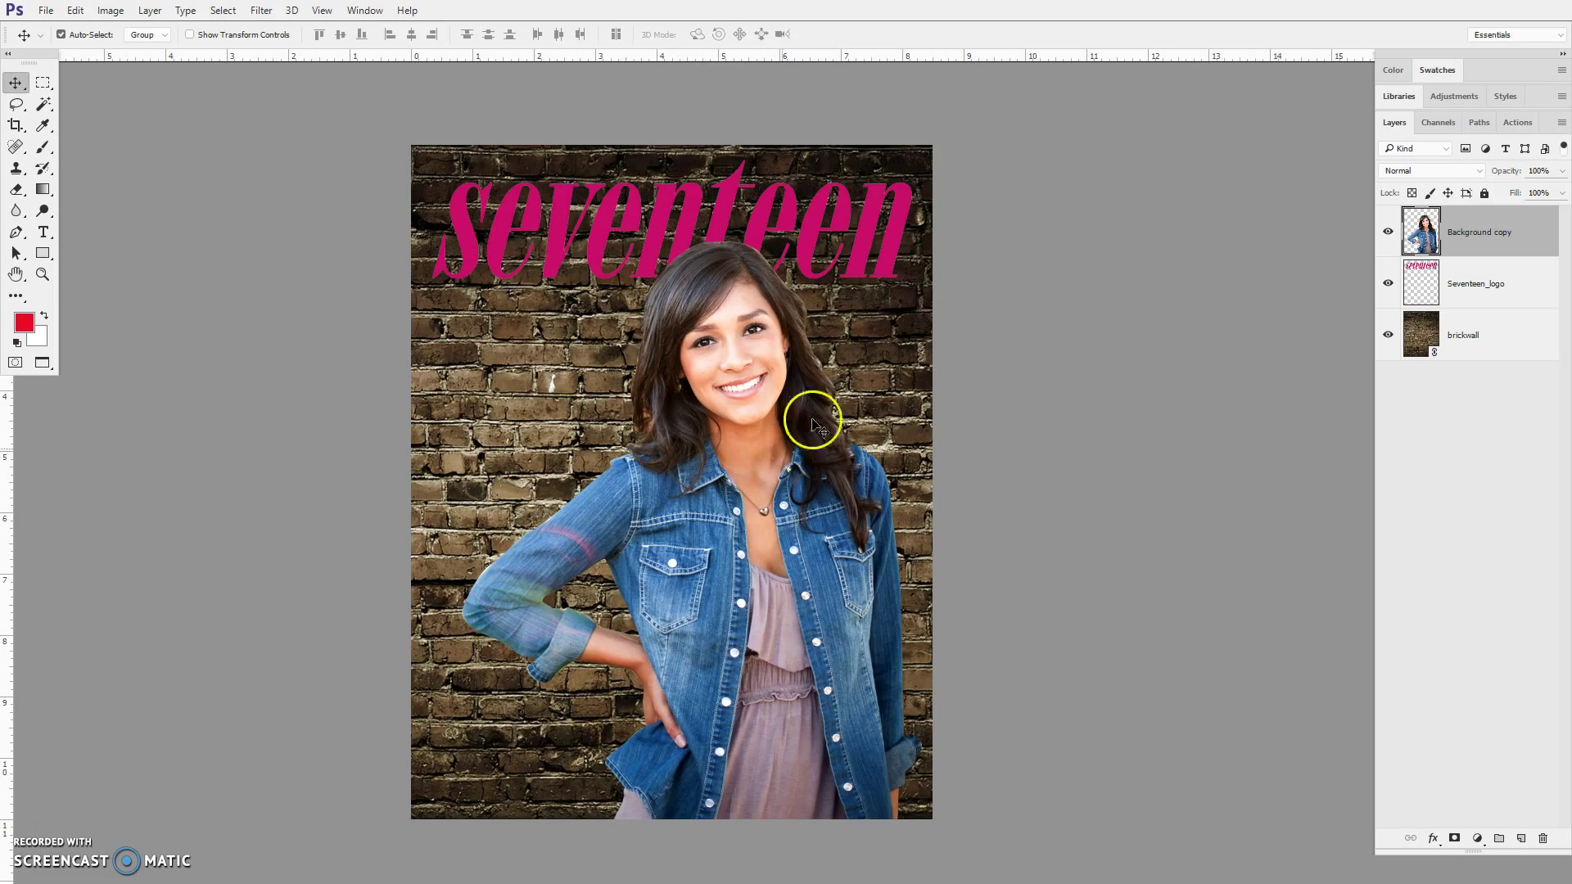
- Add the three-line headline "Look Pretty Now" in Showcard Gothic at 72 pt, placed over the bricks beside the woman's face
click(43, 232)
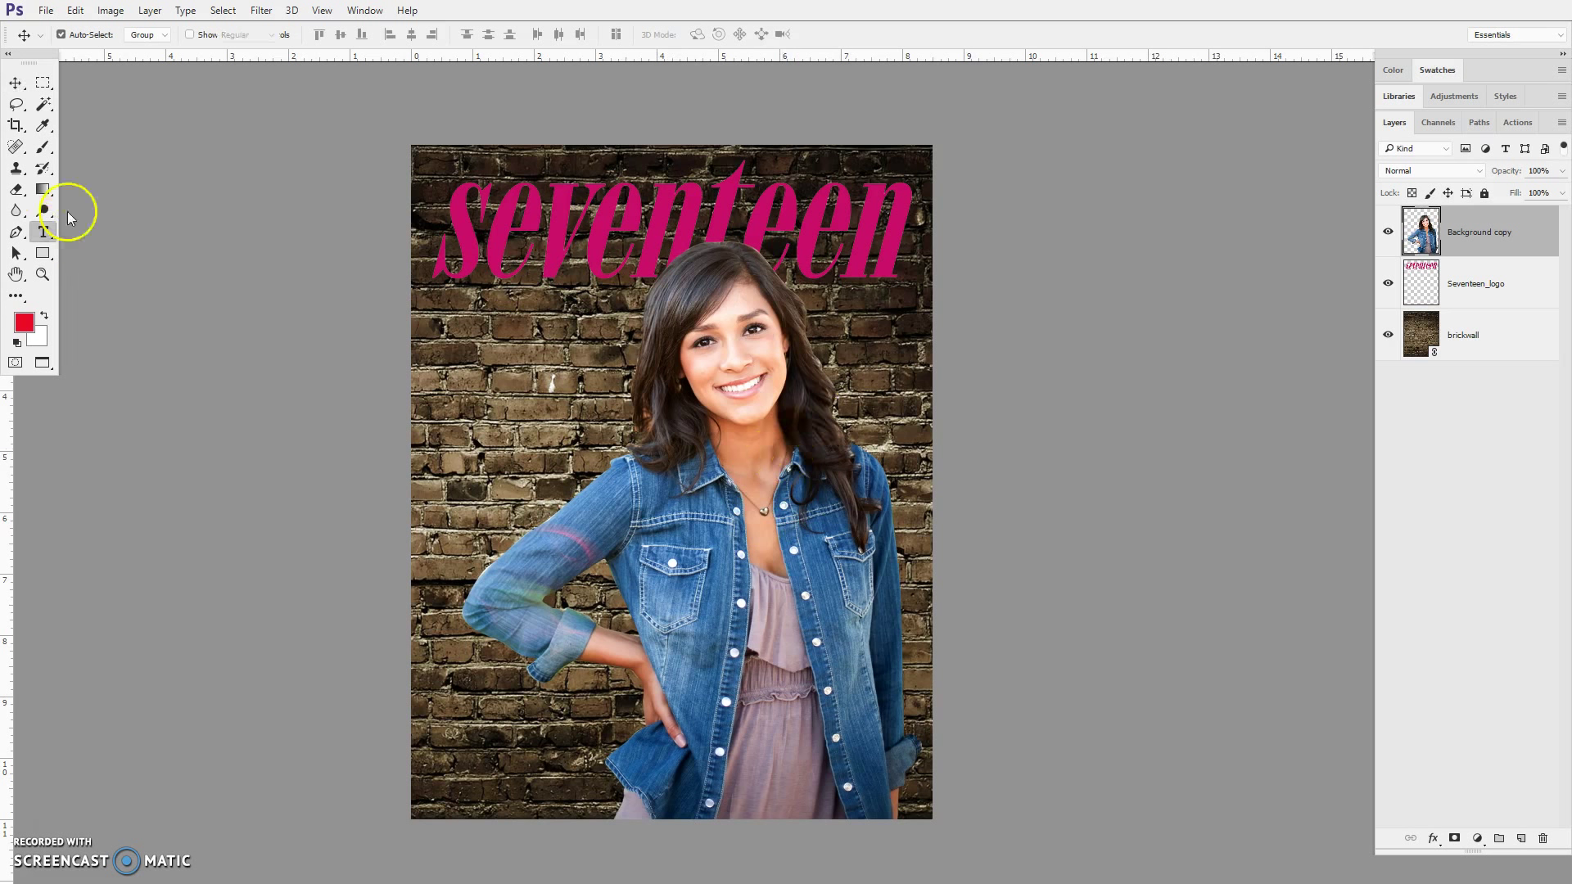
click(442, 370)
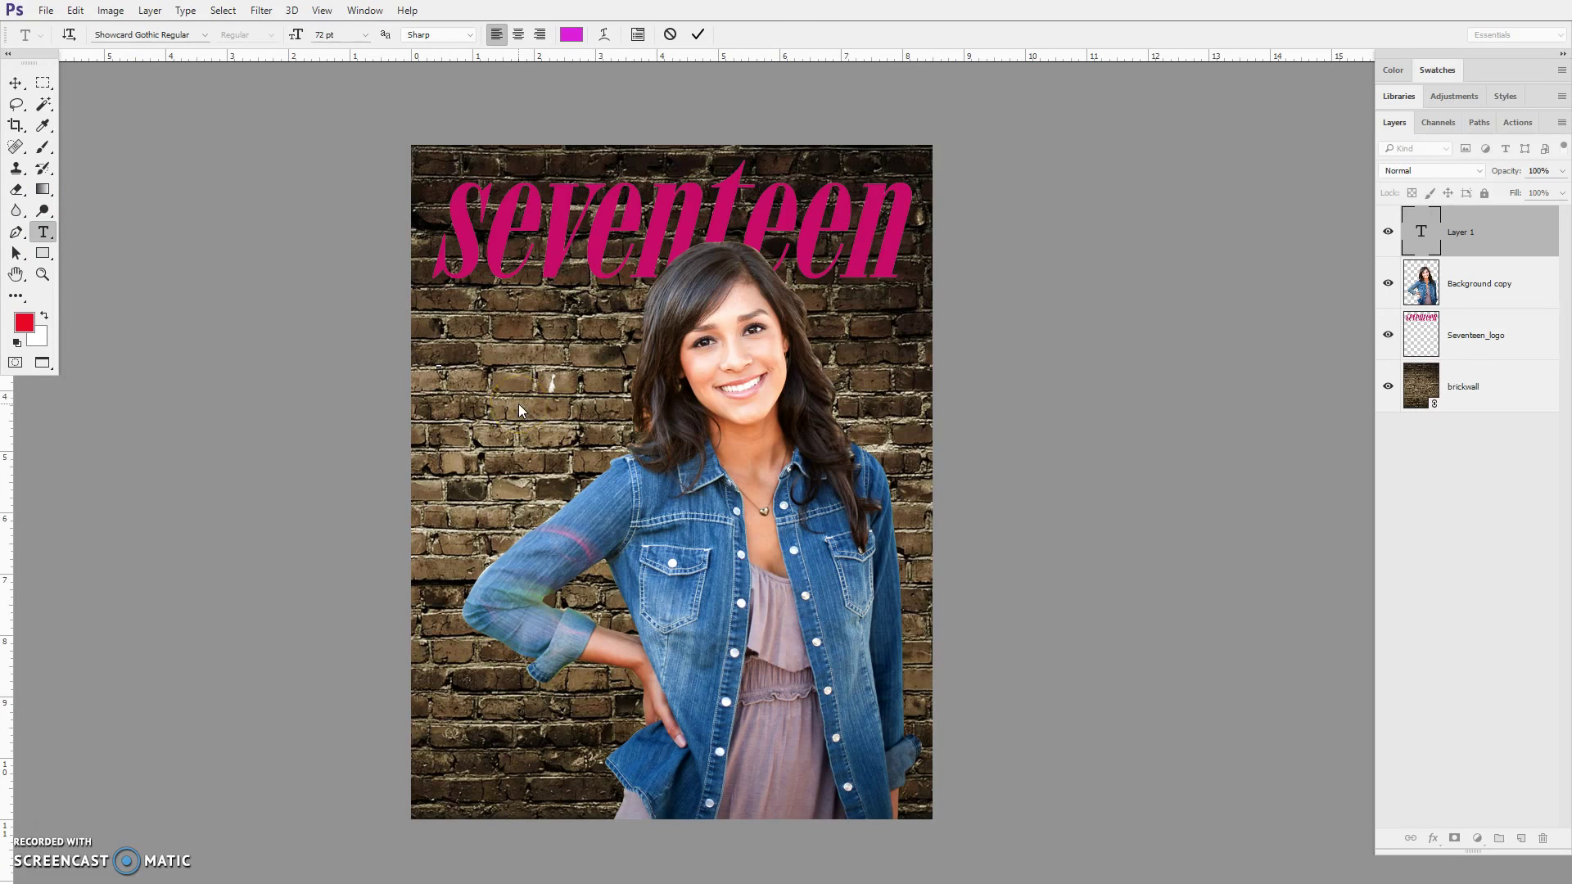
text(LOOK)
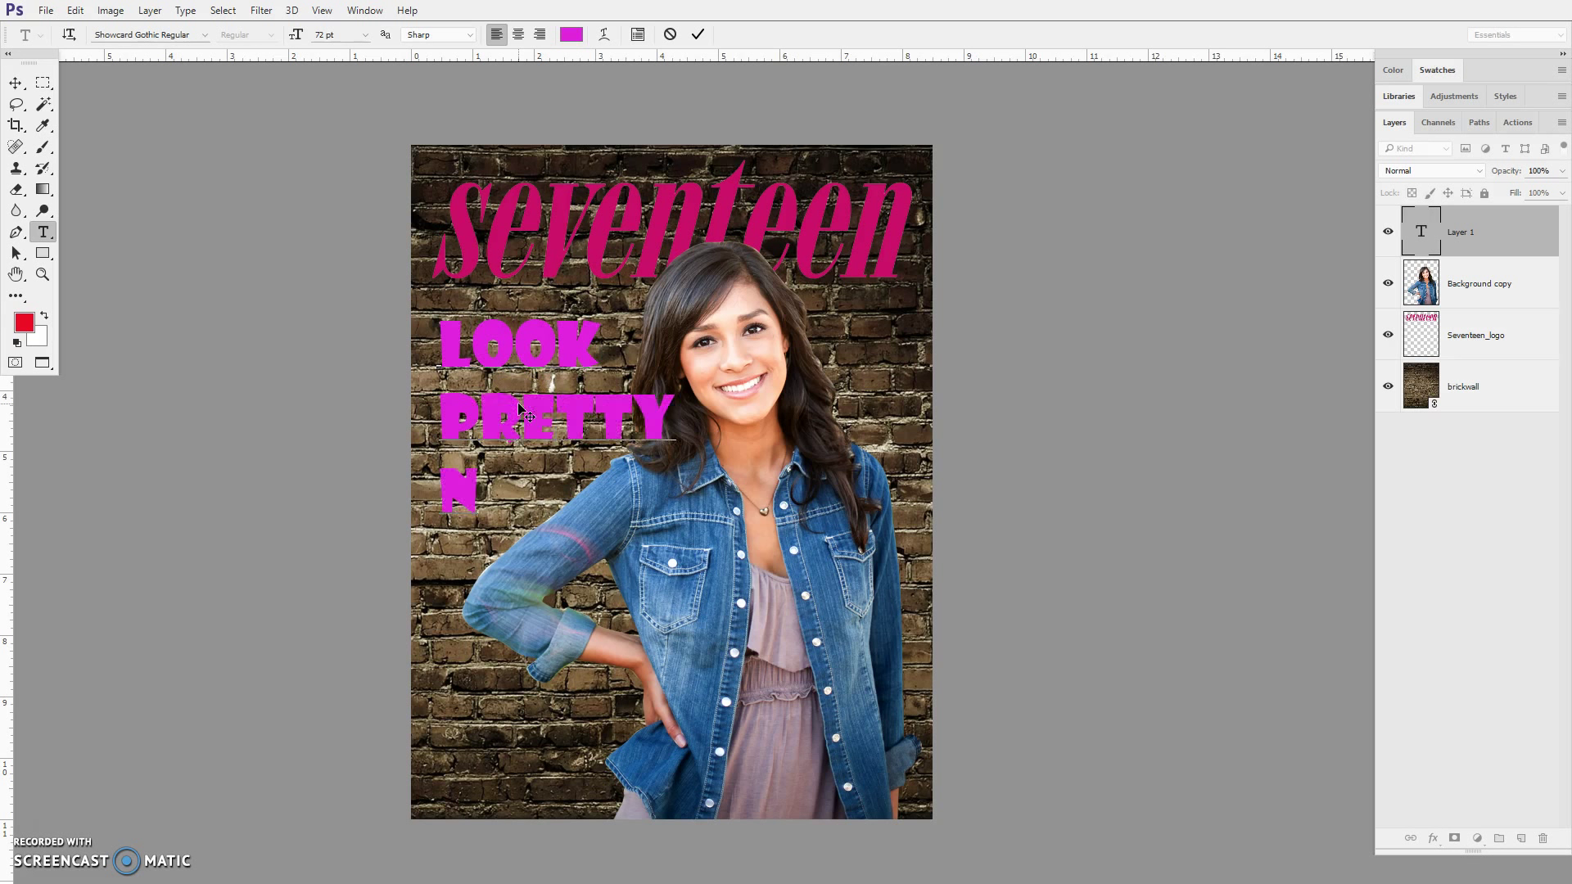
text(W)
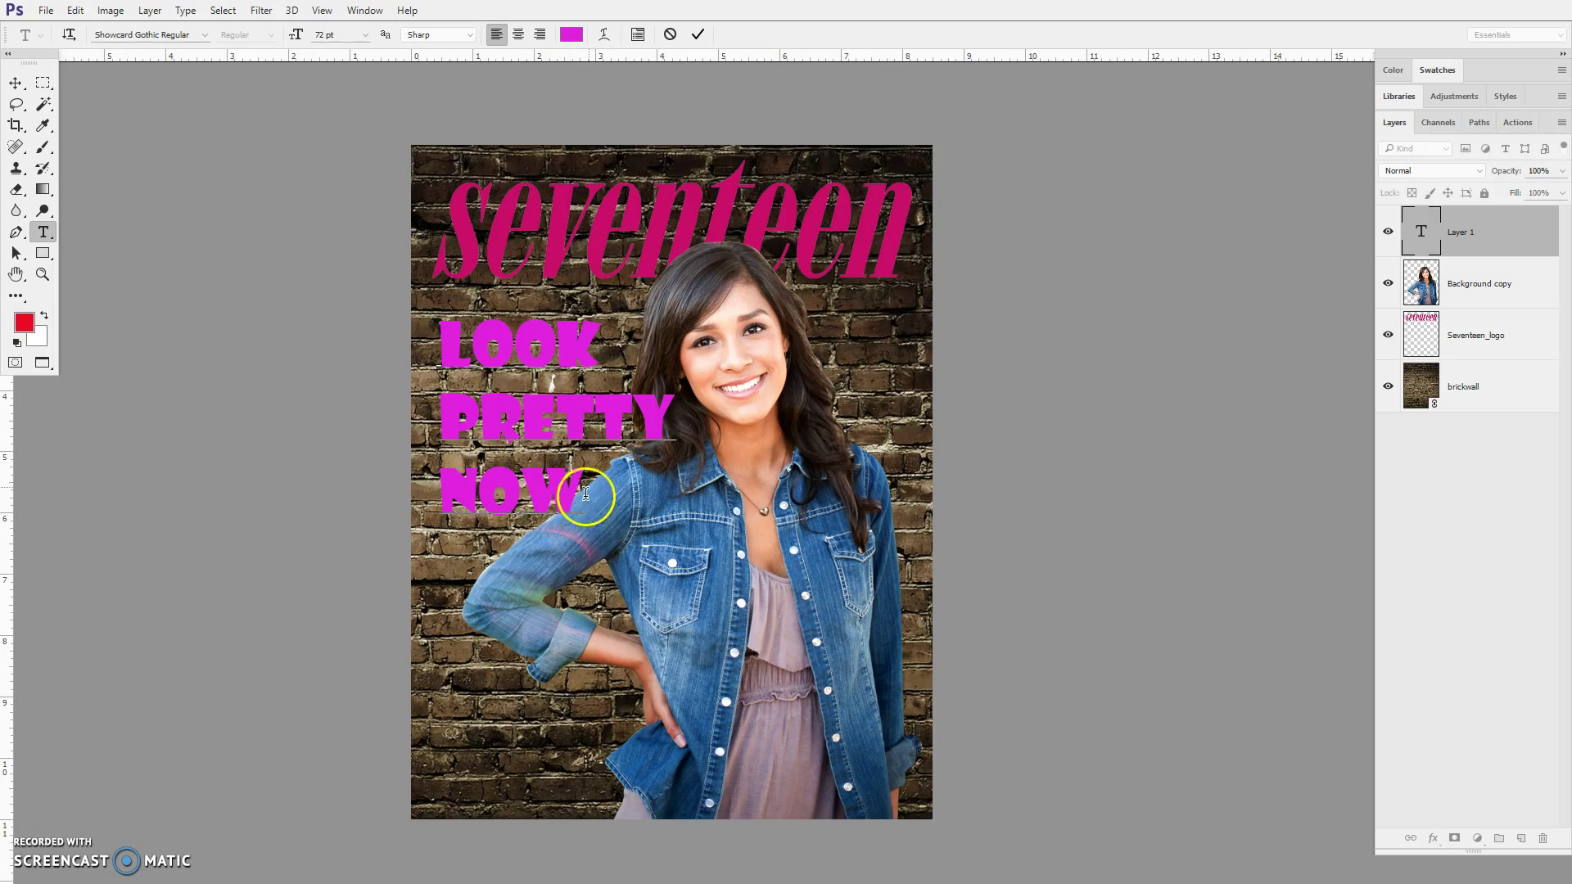
click(16, 82)
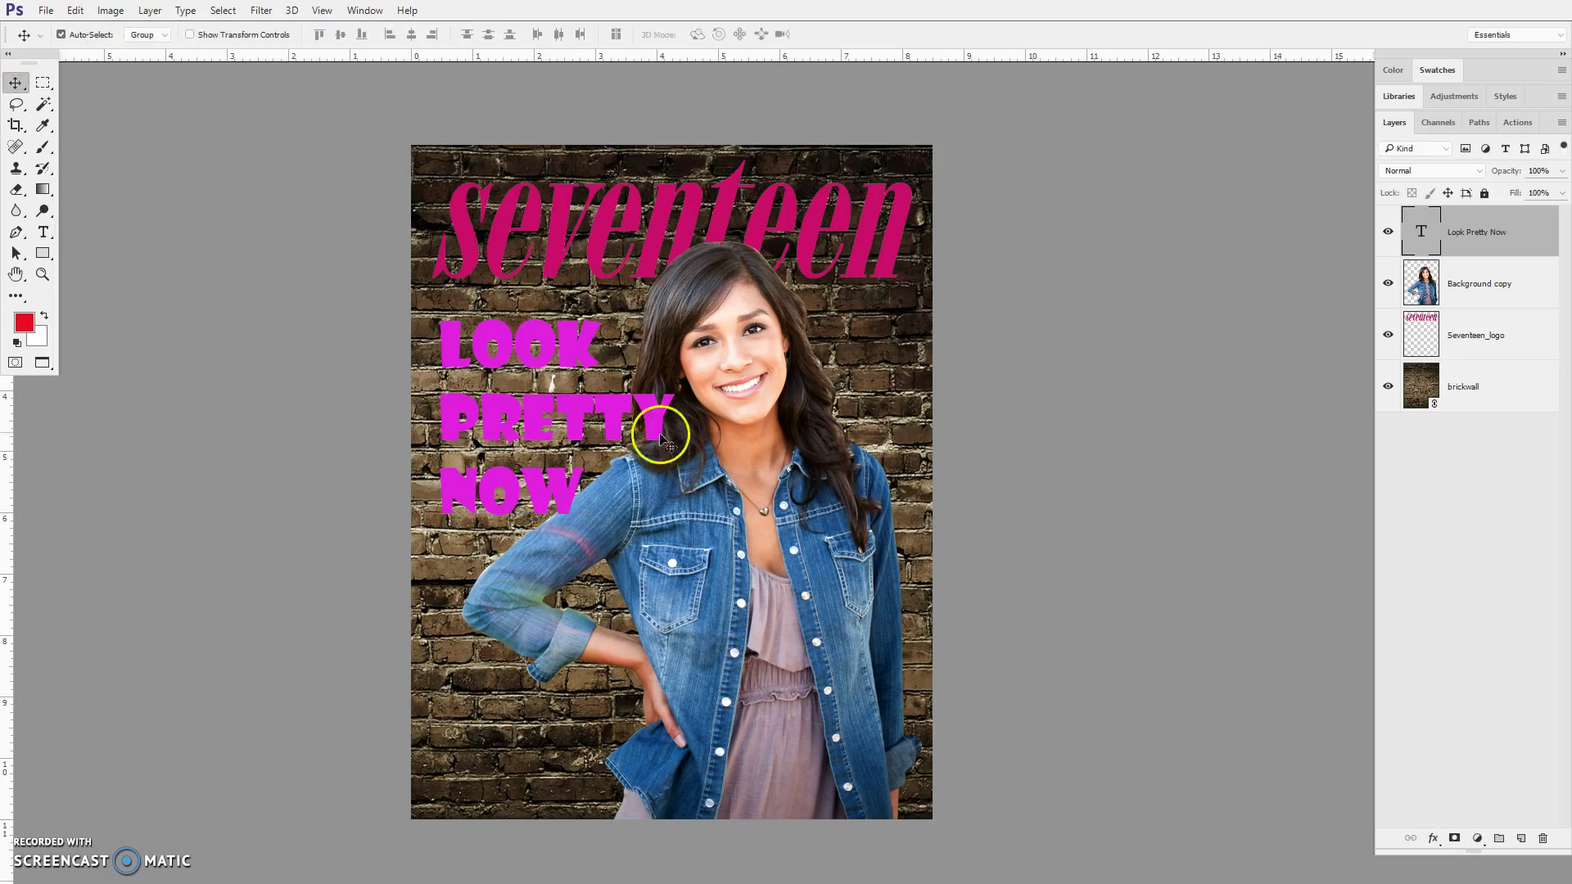
drag(573, 413, 583, 444)
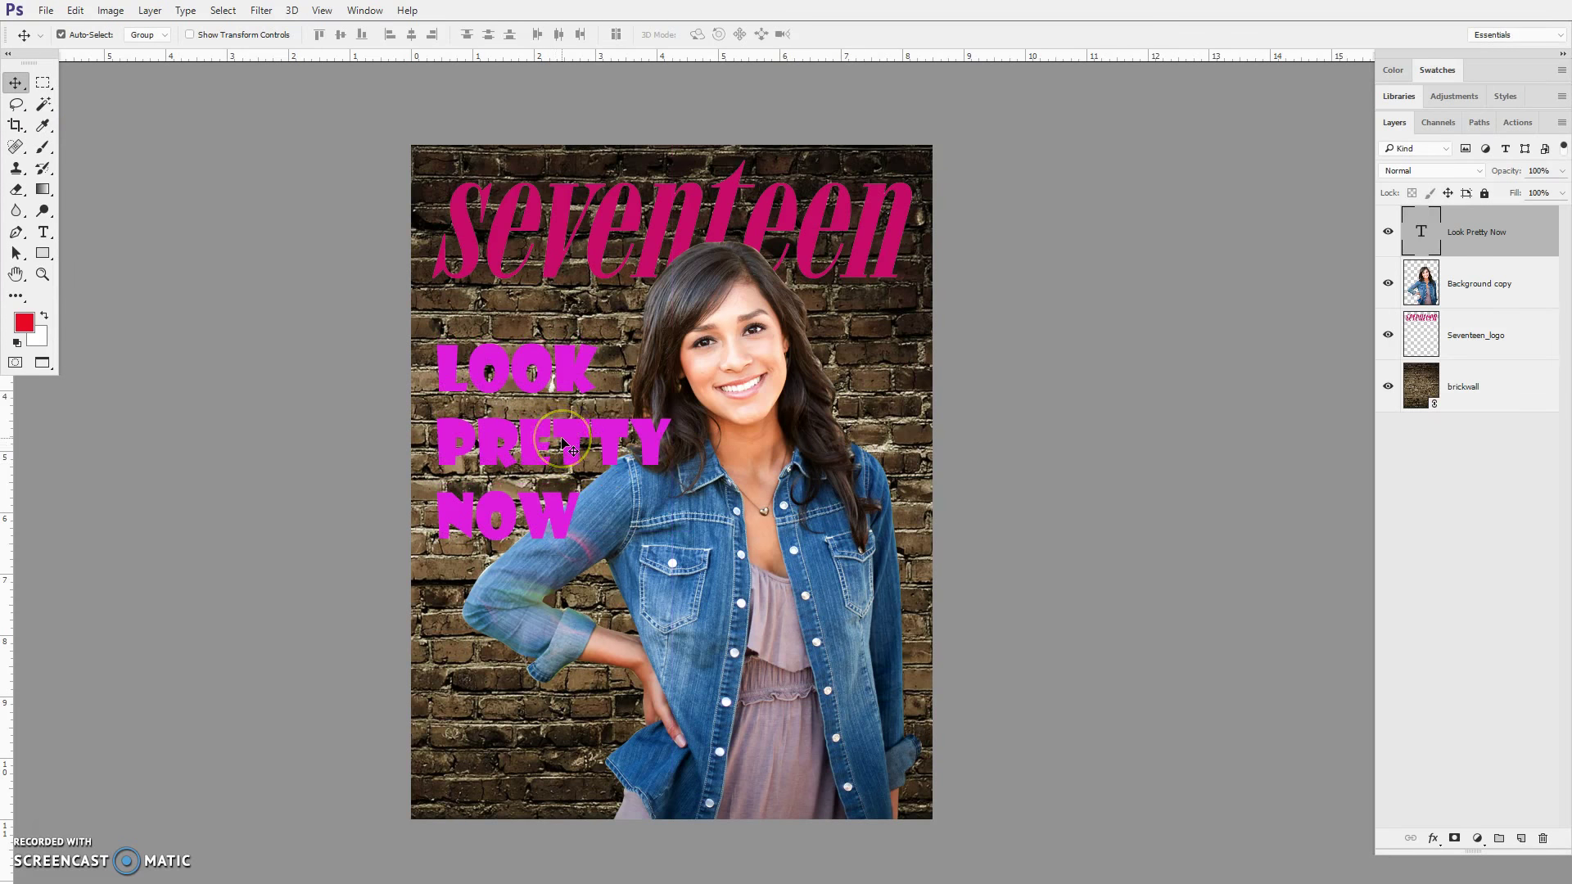
- Recolor the whole "Look Pretty Now" headline to the brighter magenta e61ae4
click(44, 232)
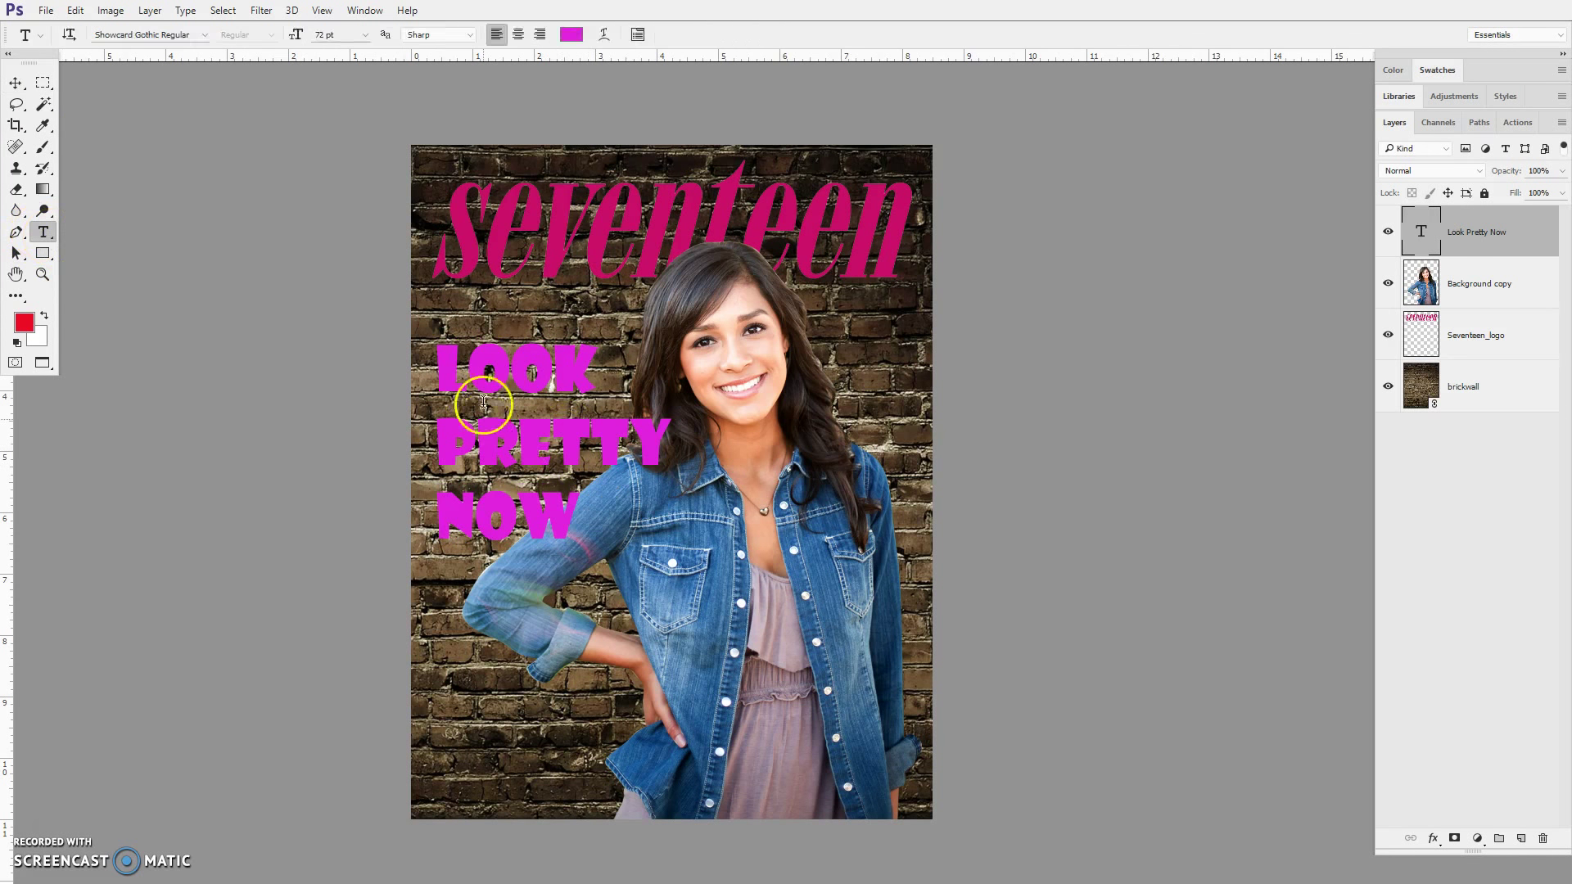
click(528, 446)
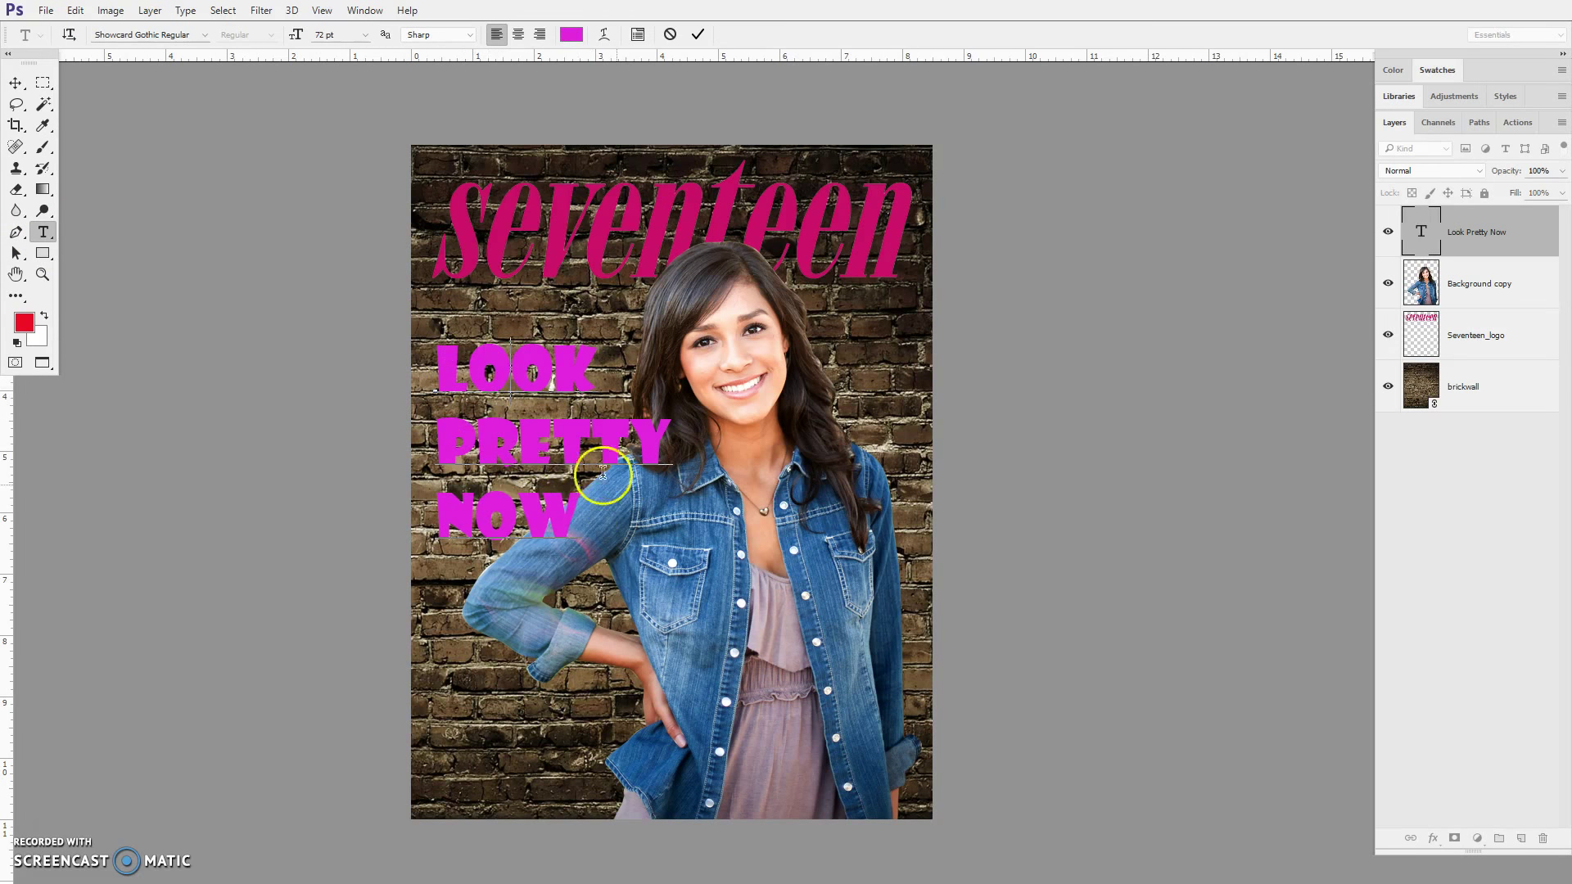
key(ctrl+a)
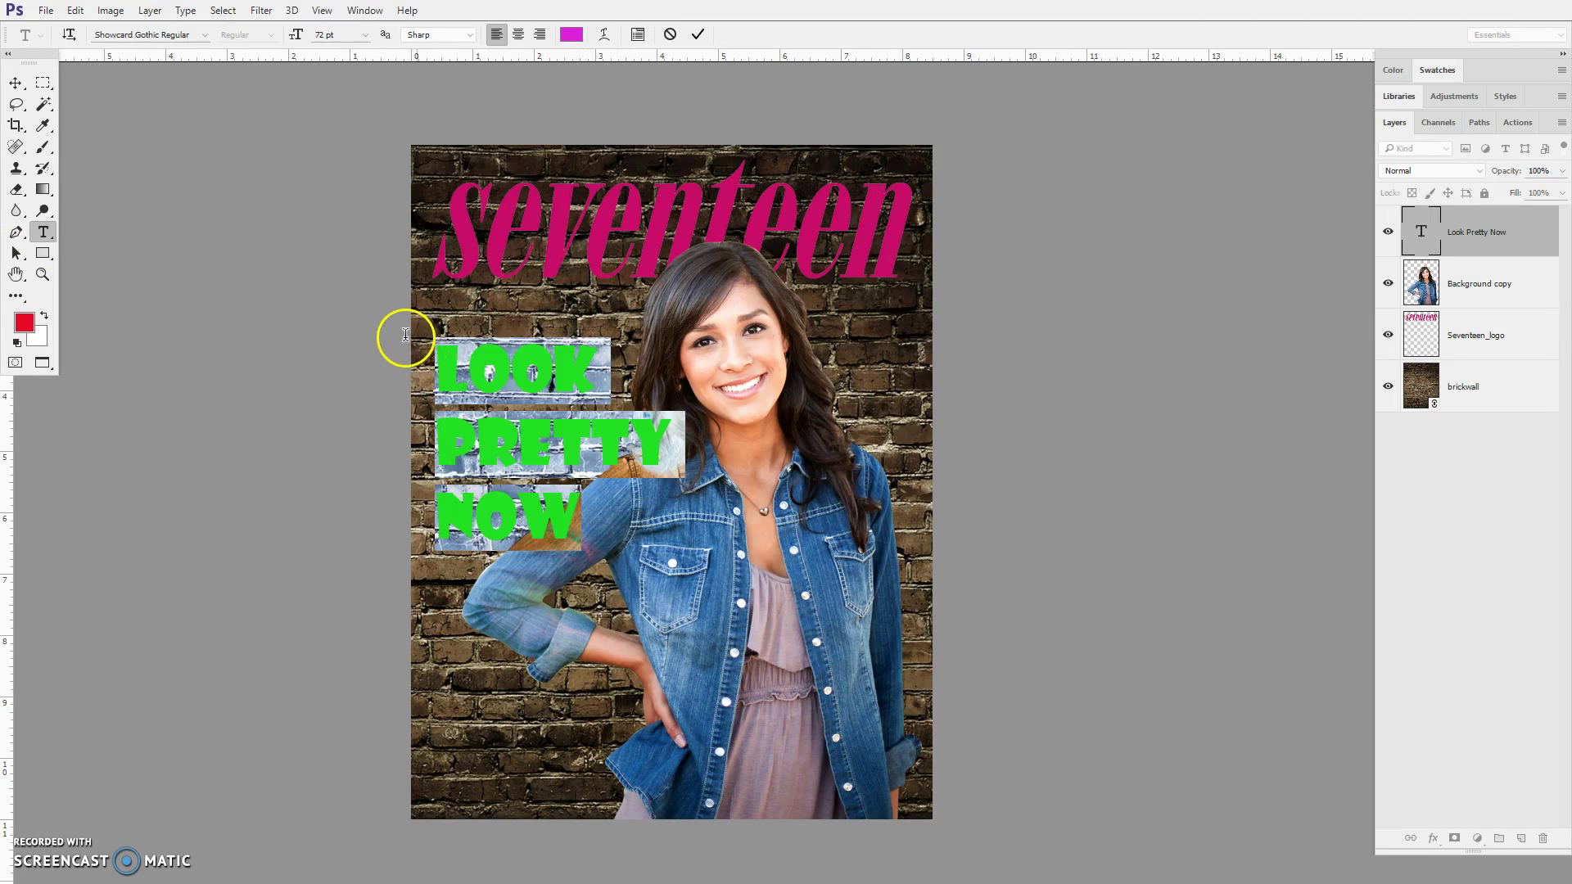
click(571, 33)
drag(1076, 311, 1074, 280)
click(1076, 263)
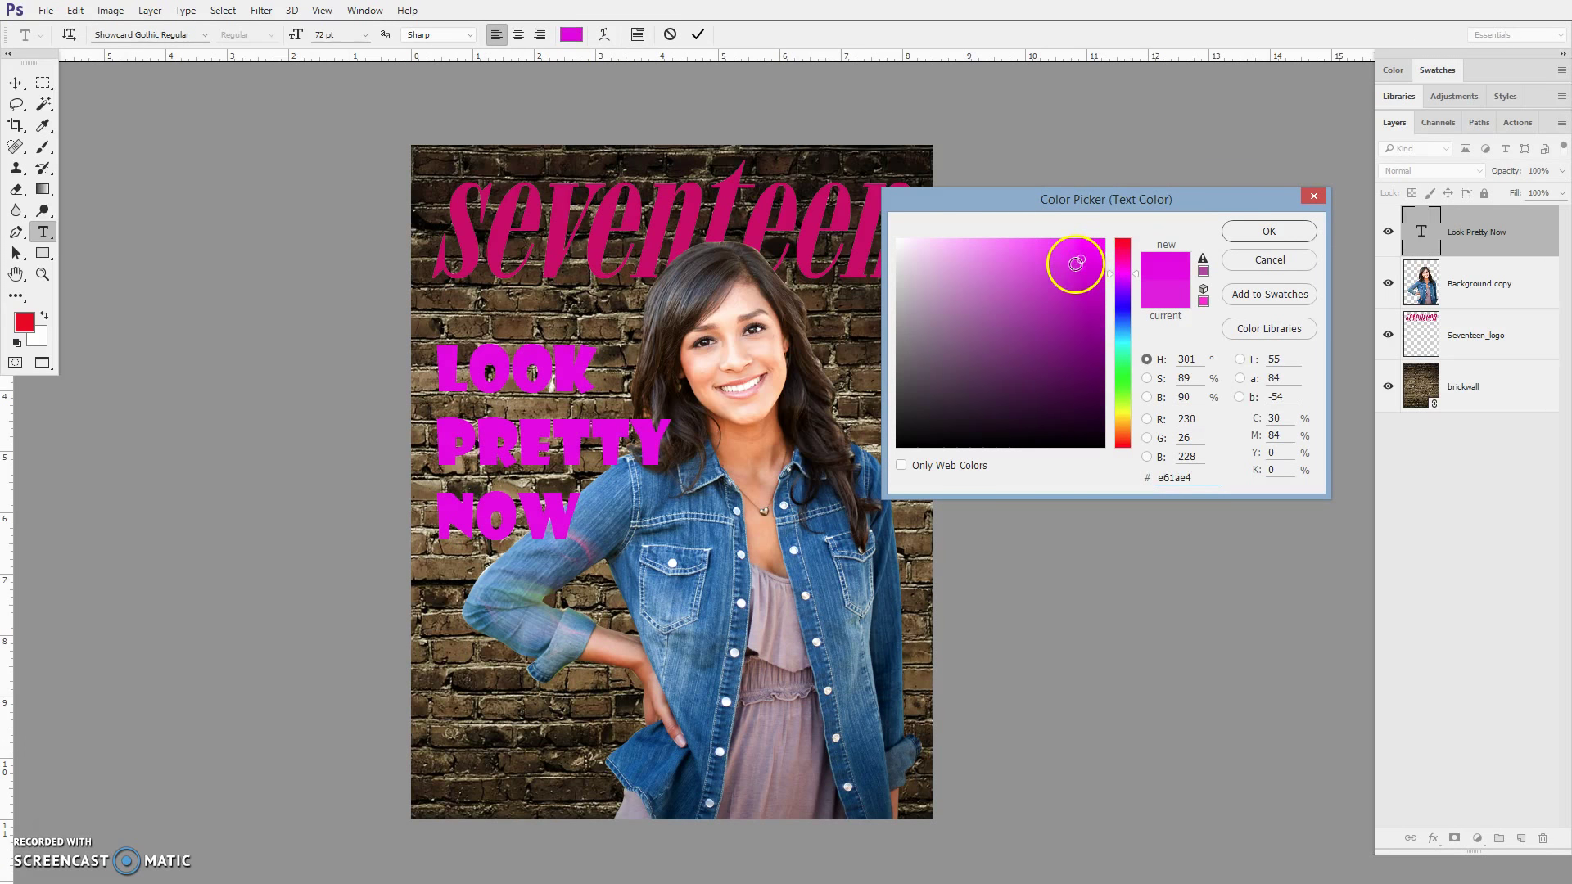
click(1236, 233)
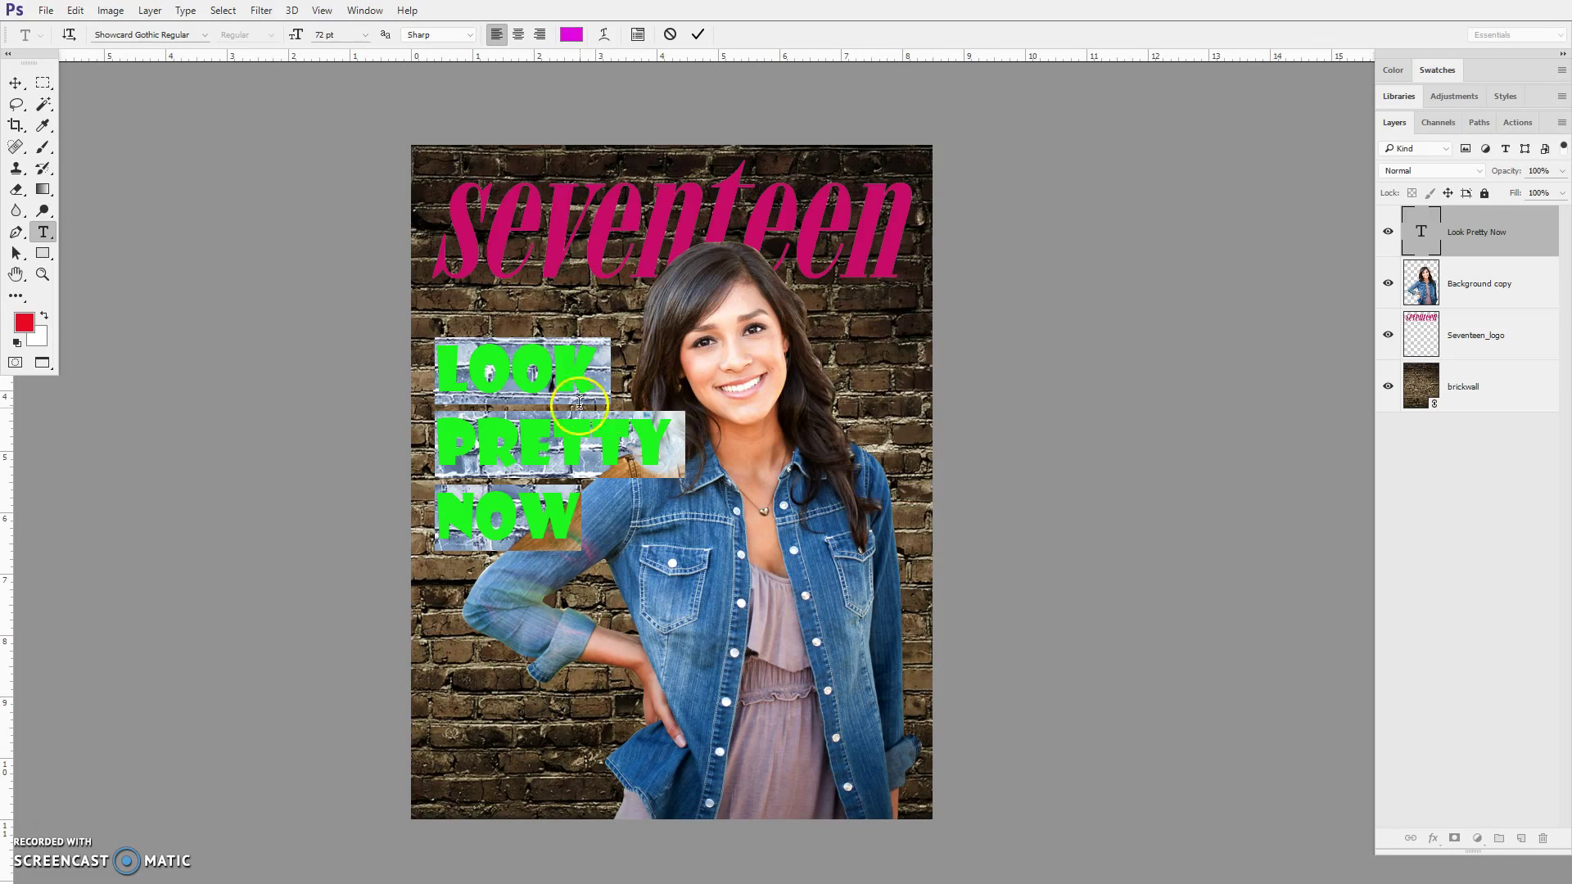
- Reduce the "Look Pretty Now" headline to 48 pt and nudge it slightly toward the page's left edge
click(367, 38)
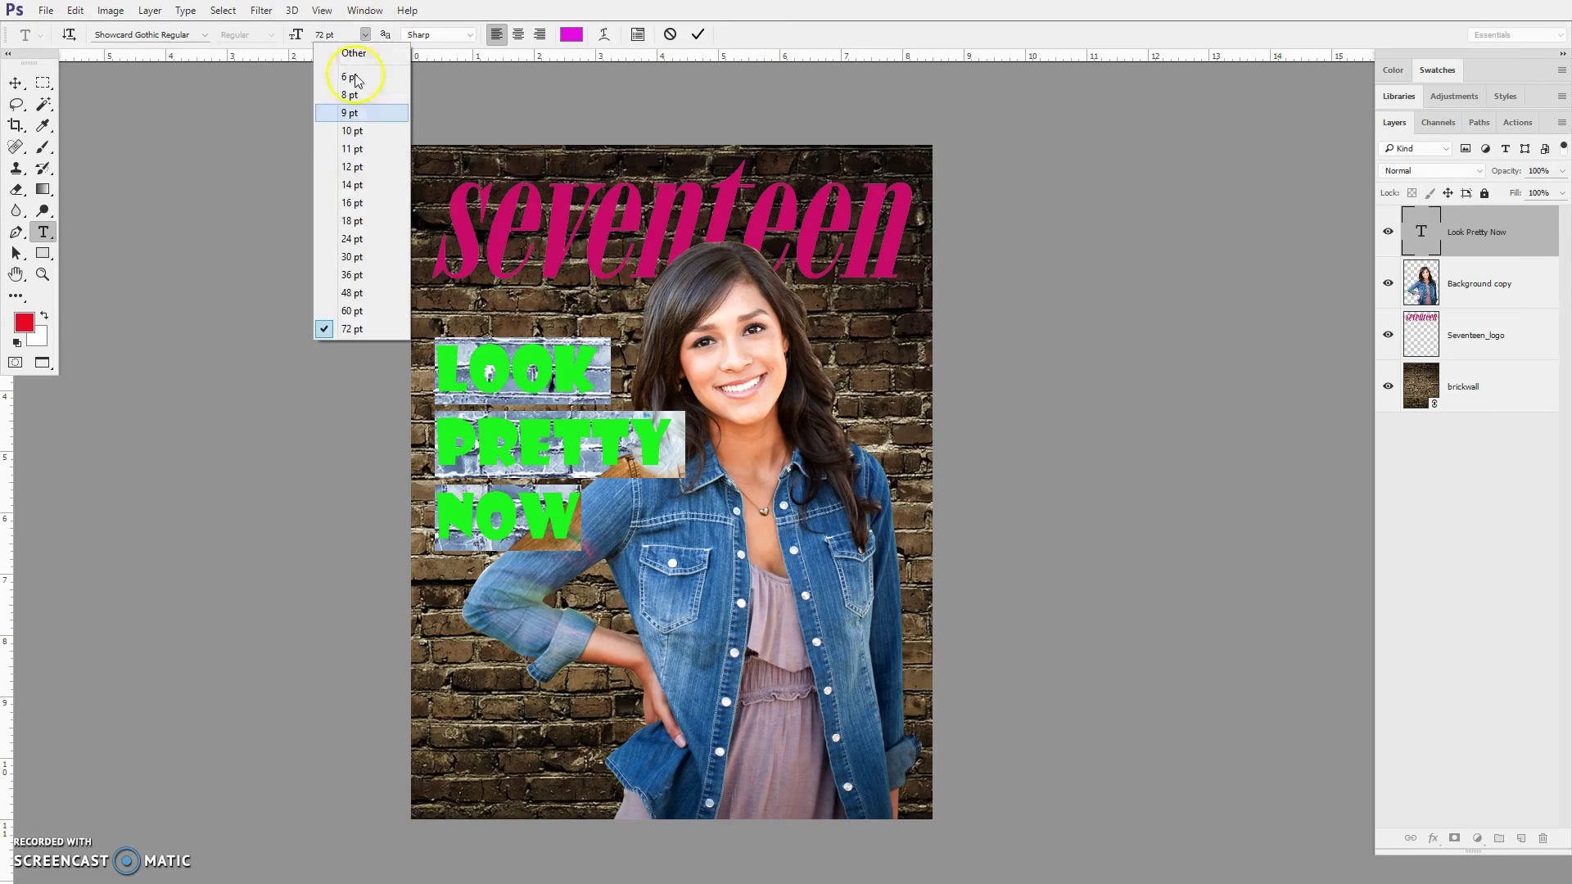
click(360, 306)
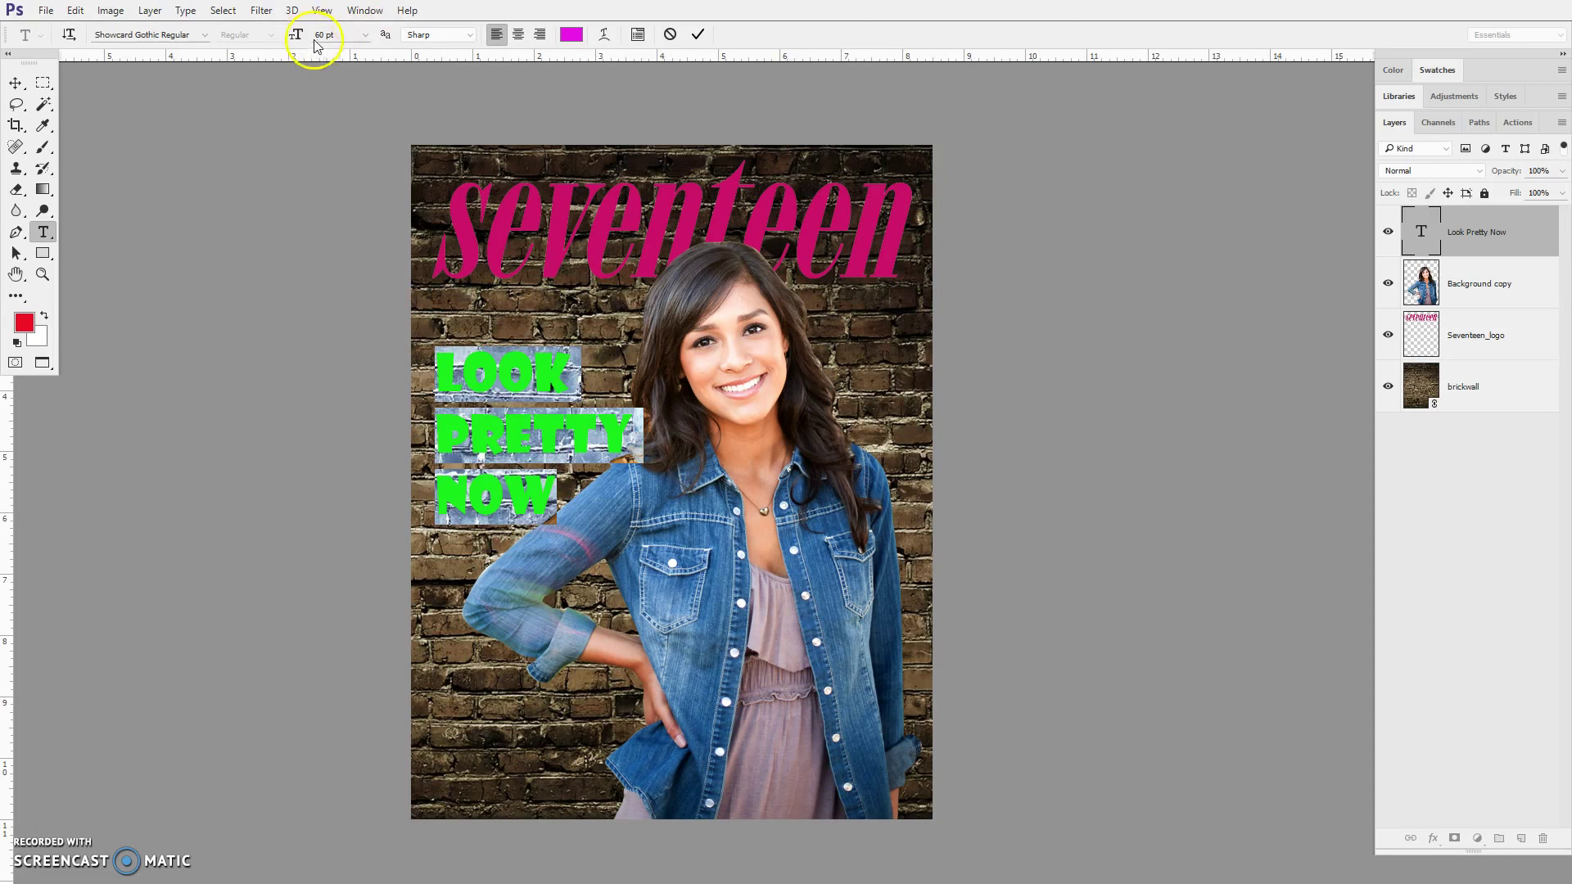
click(367, 38)
click(364, 292)
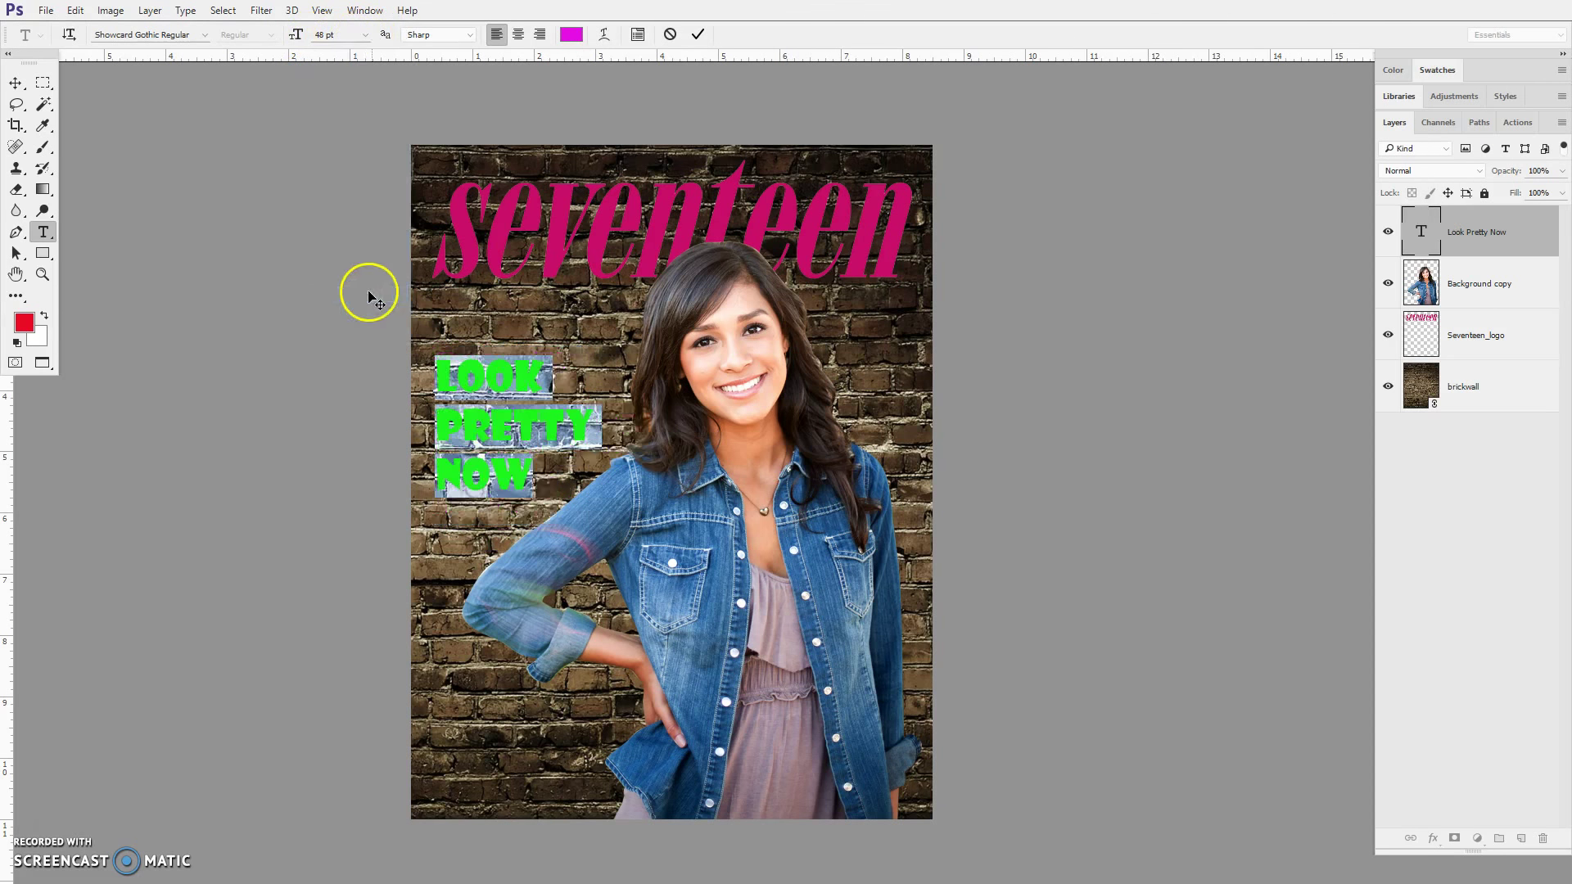
click(16, 85)
drag(506, 427, 503, 430)
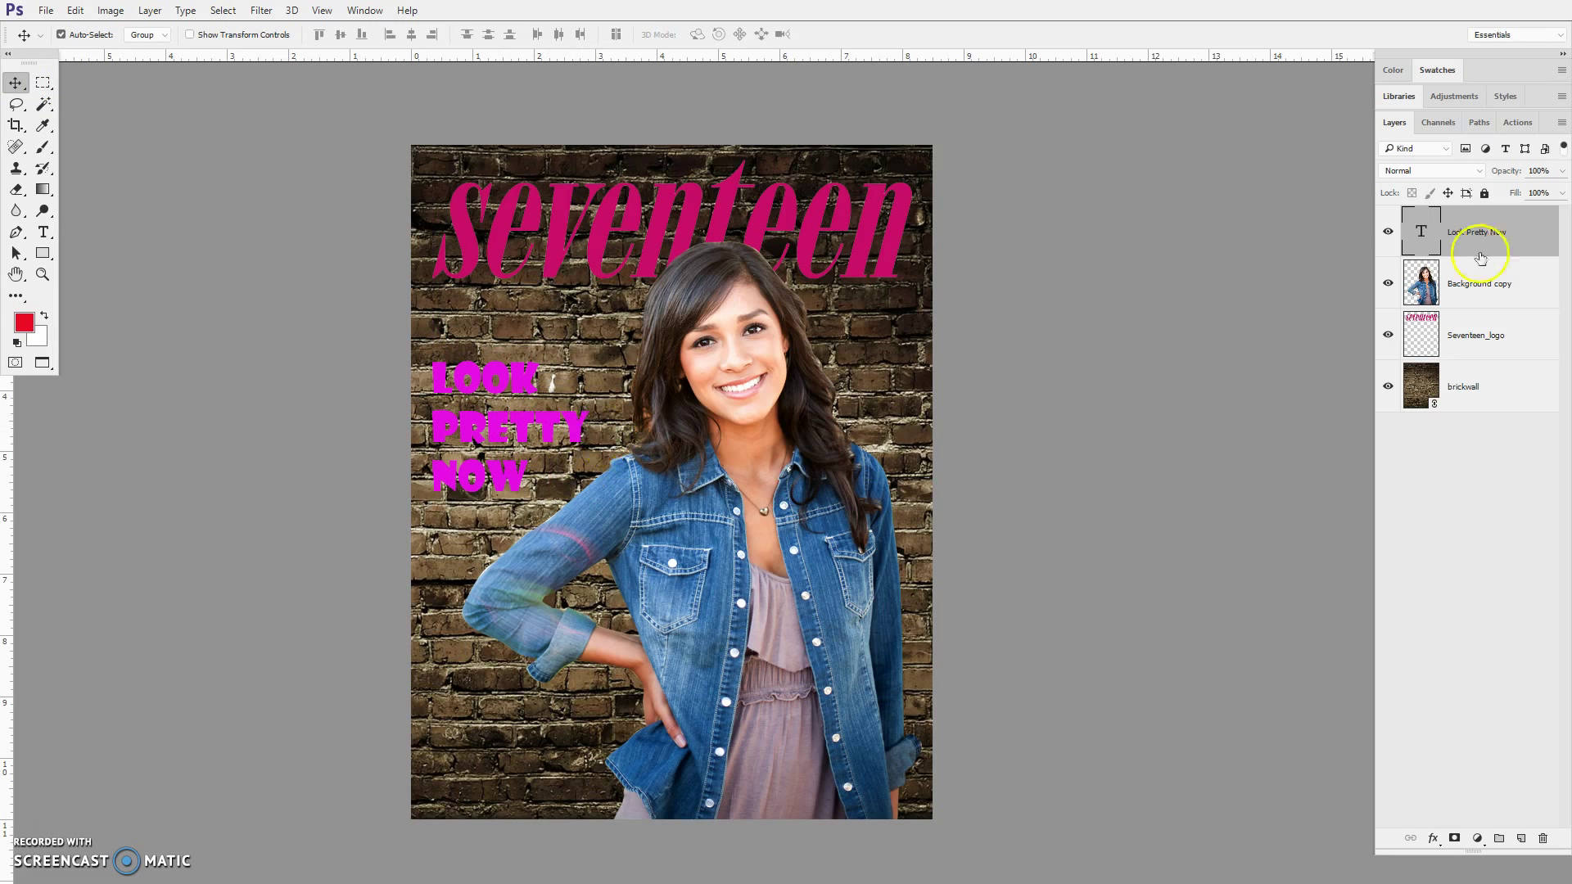
- Apply Drop Shadow, Bevel & Emboss and Inner Shadow to the "Look Pretty Now" headline and move it slightly up
click(1436, 839)
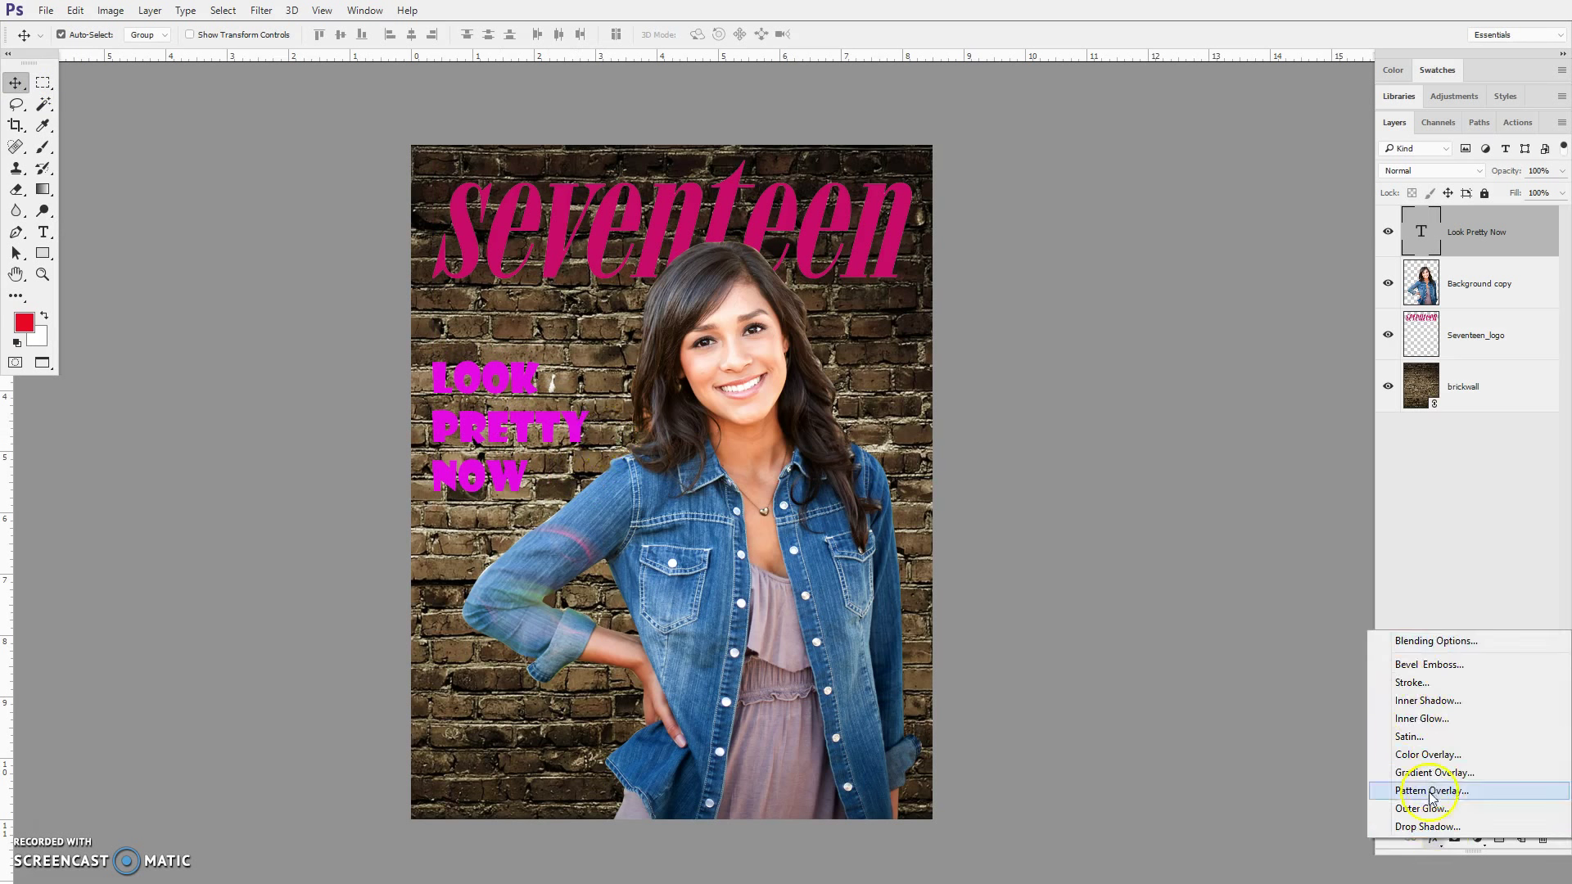
click(1435, 828)
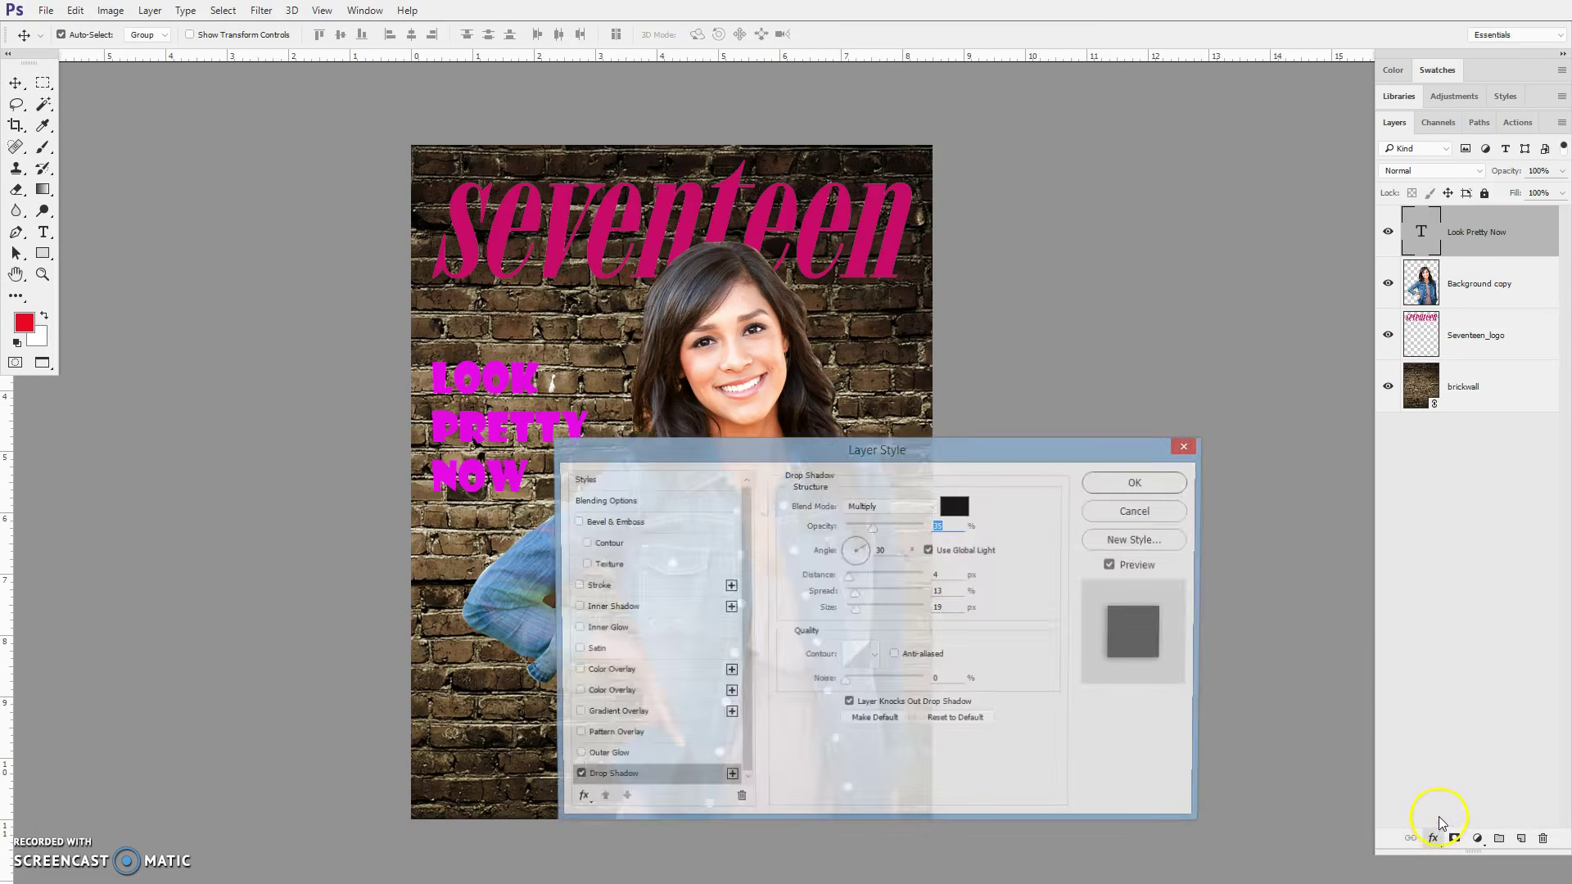
drag(827, 458, 1022, 328)
click(783, 398)
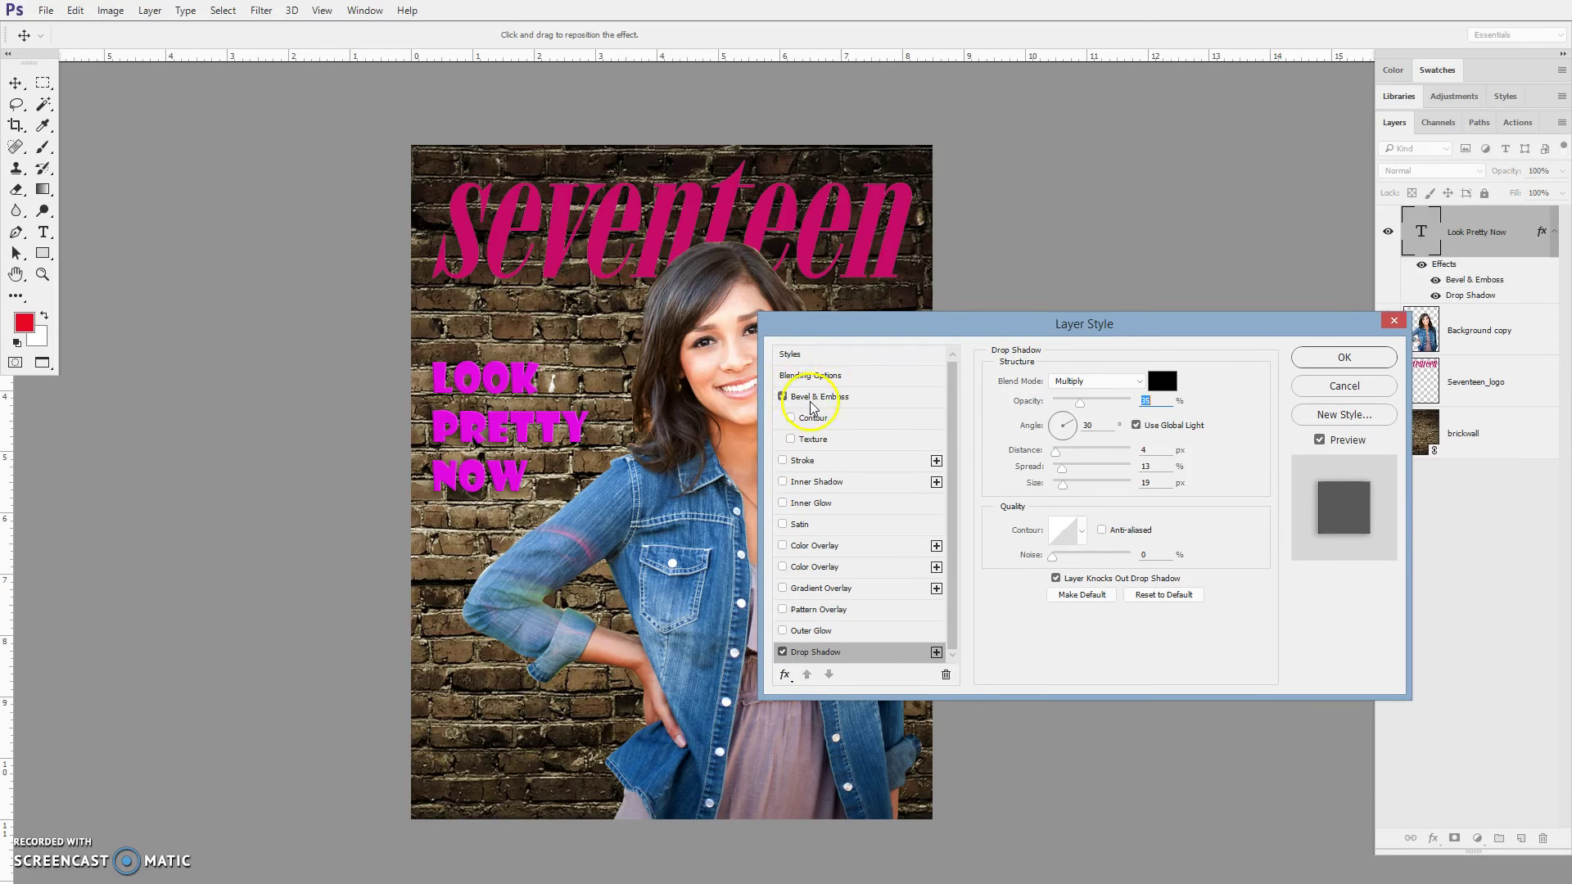
click(783, 483)
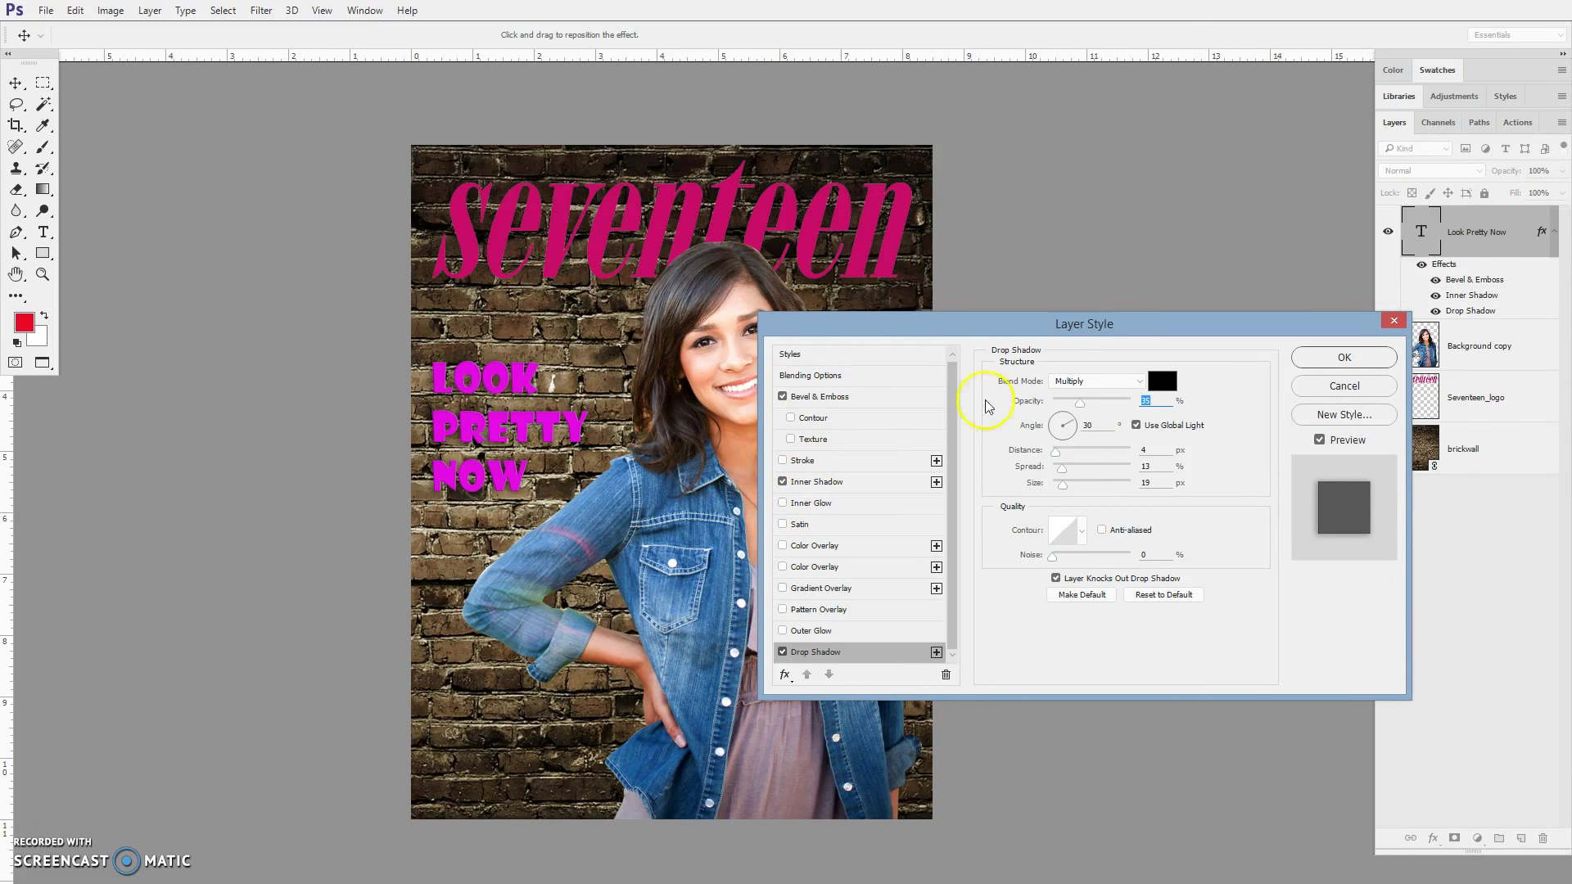
click(1320, 357)
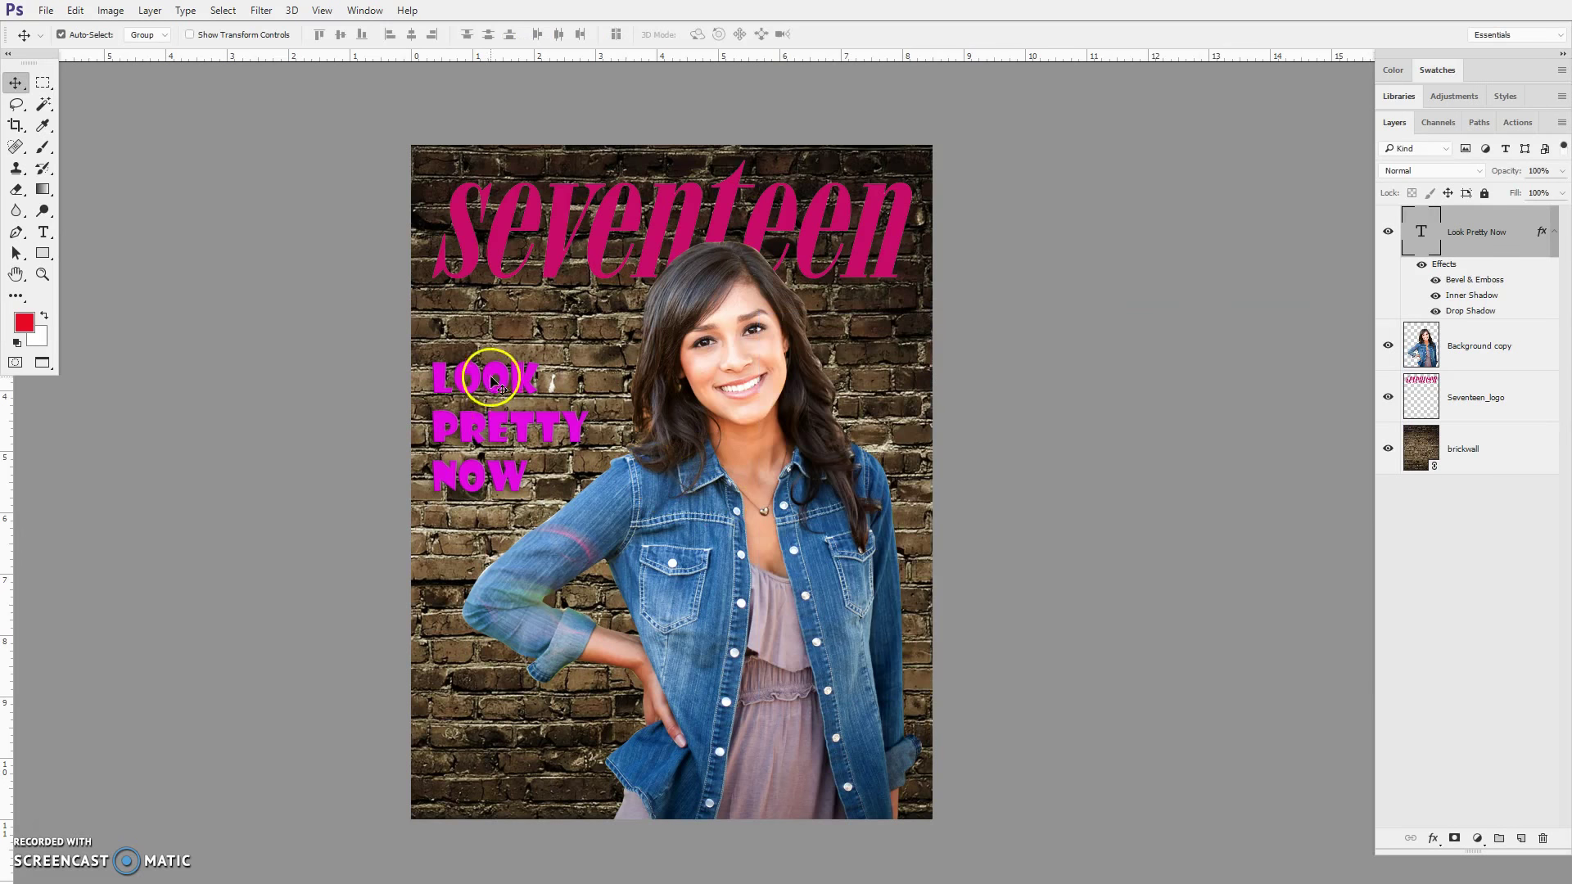
drag(478, 379, 475, 362)
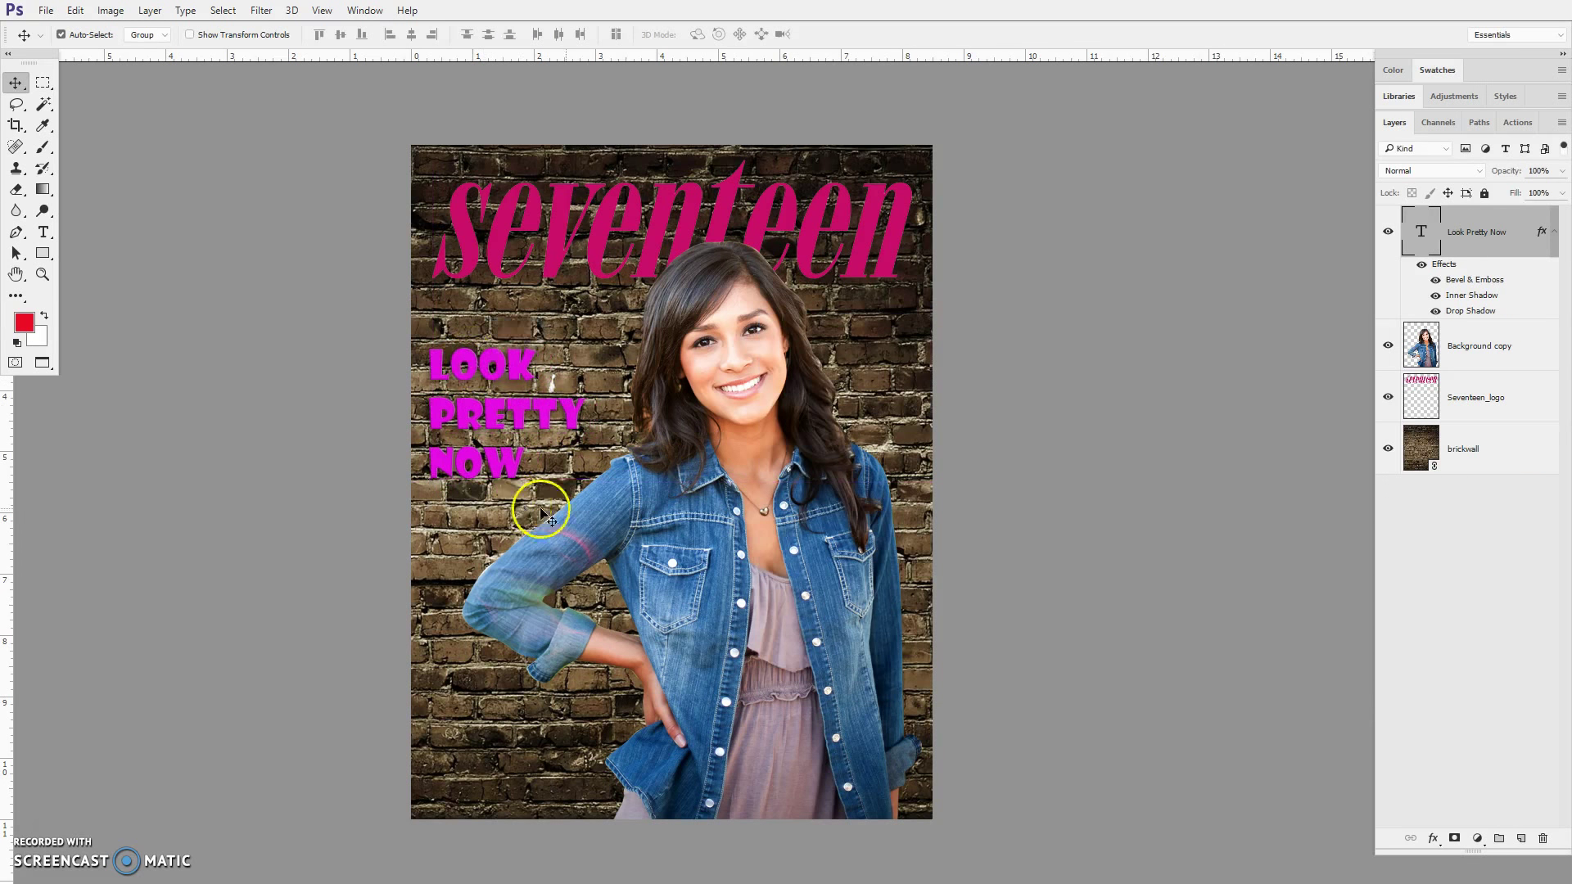
drag(534, 449, 549, 510)
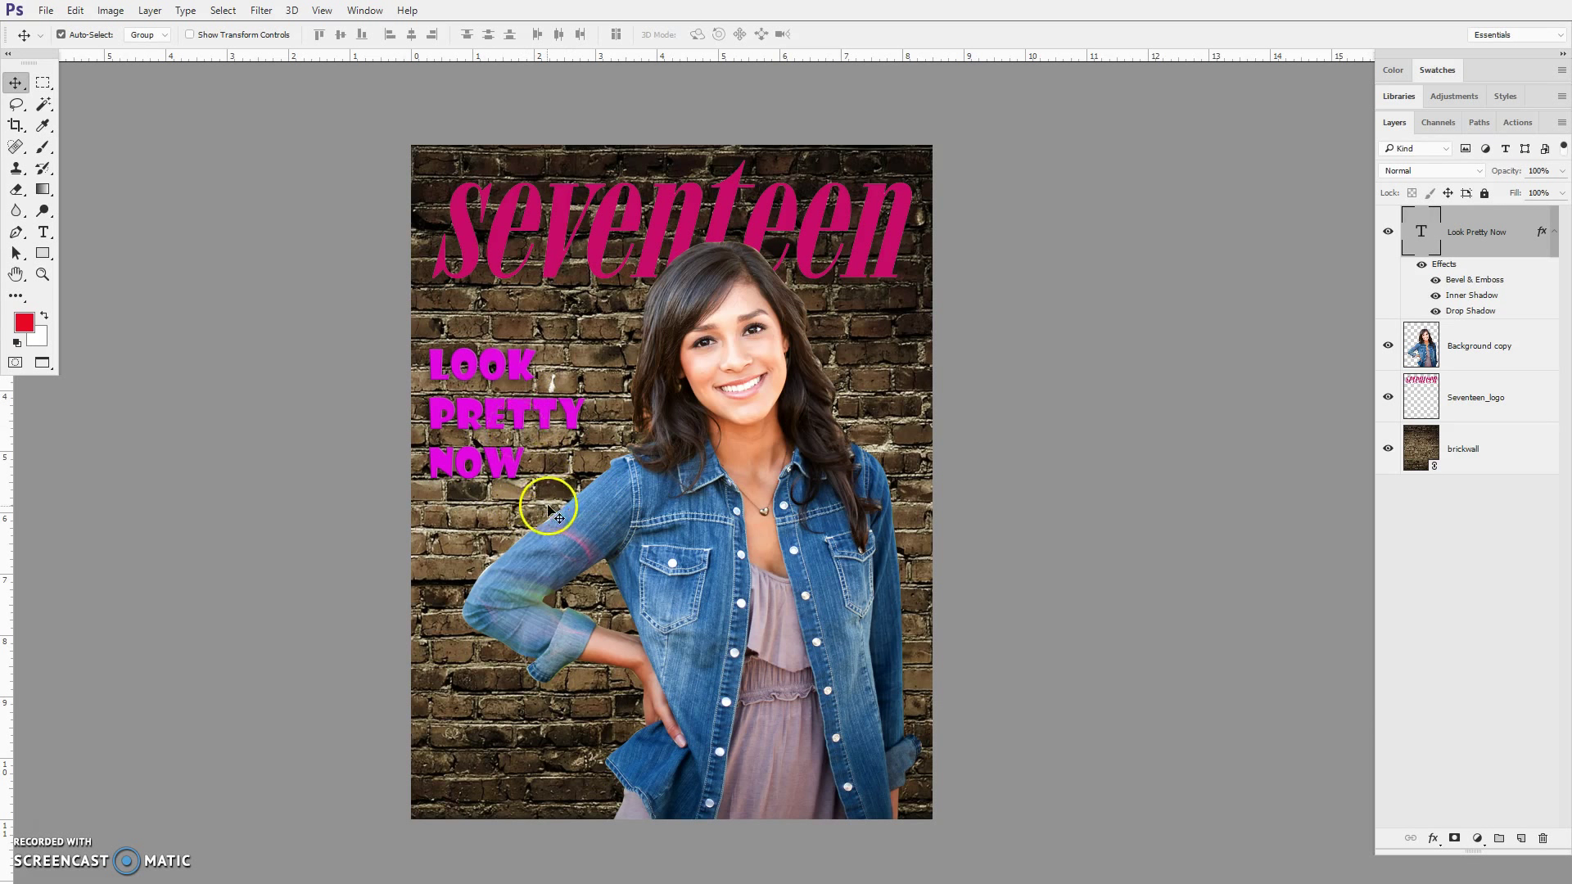
- Place the barcode file from the mag folder into the cover as a linked image
click(46, 10)
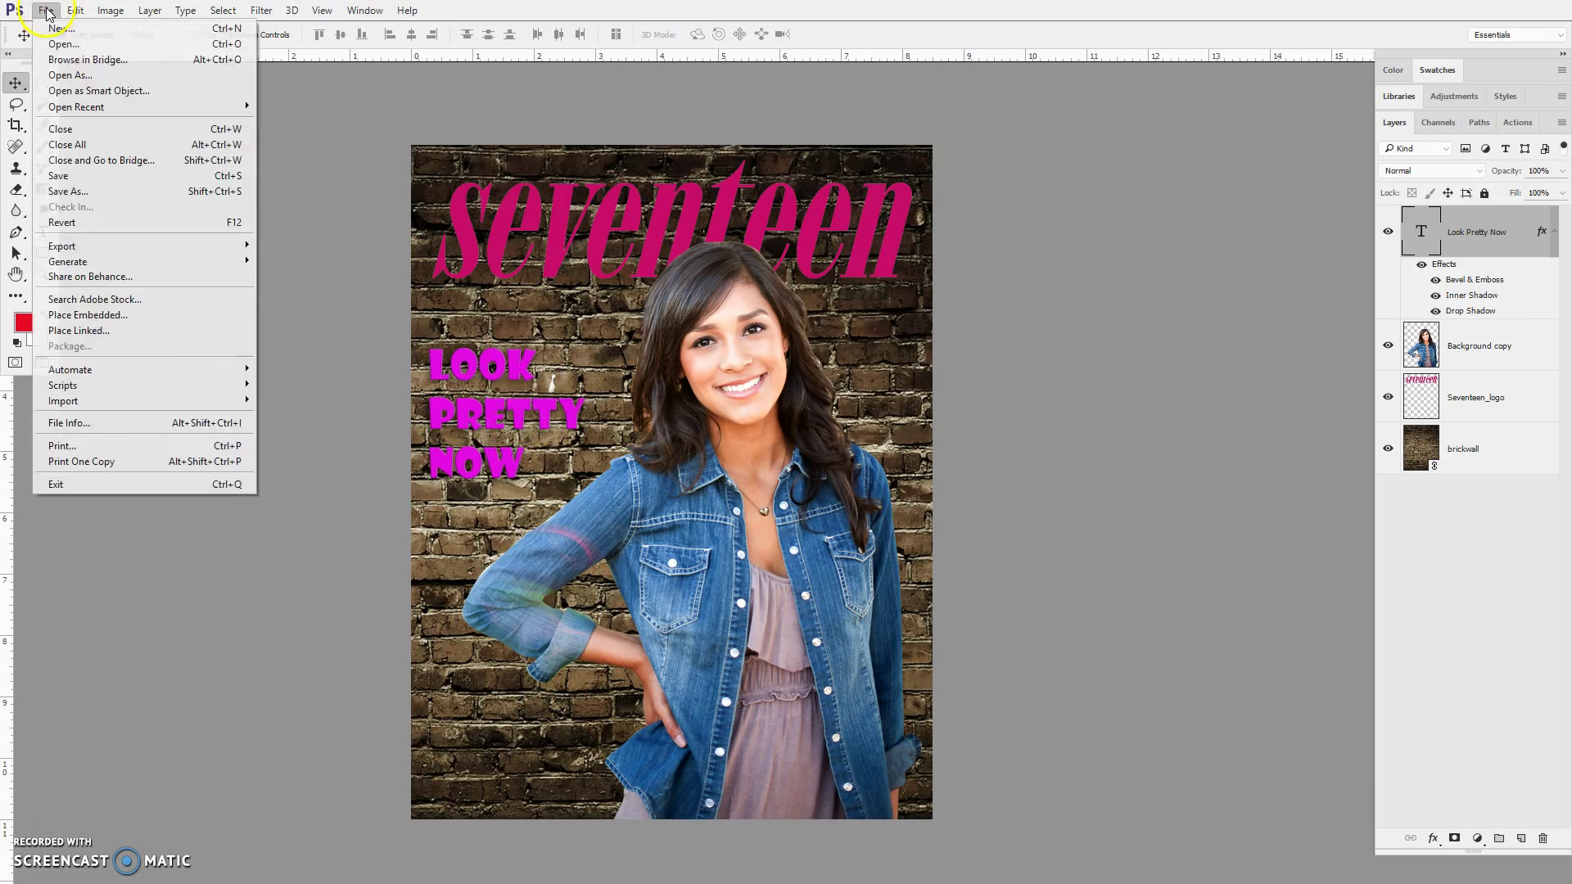
click(94, 330)
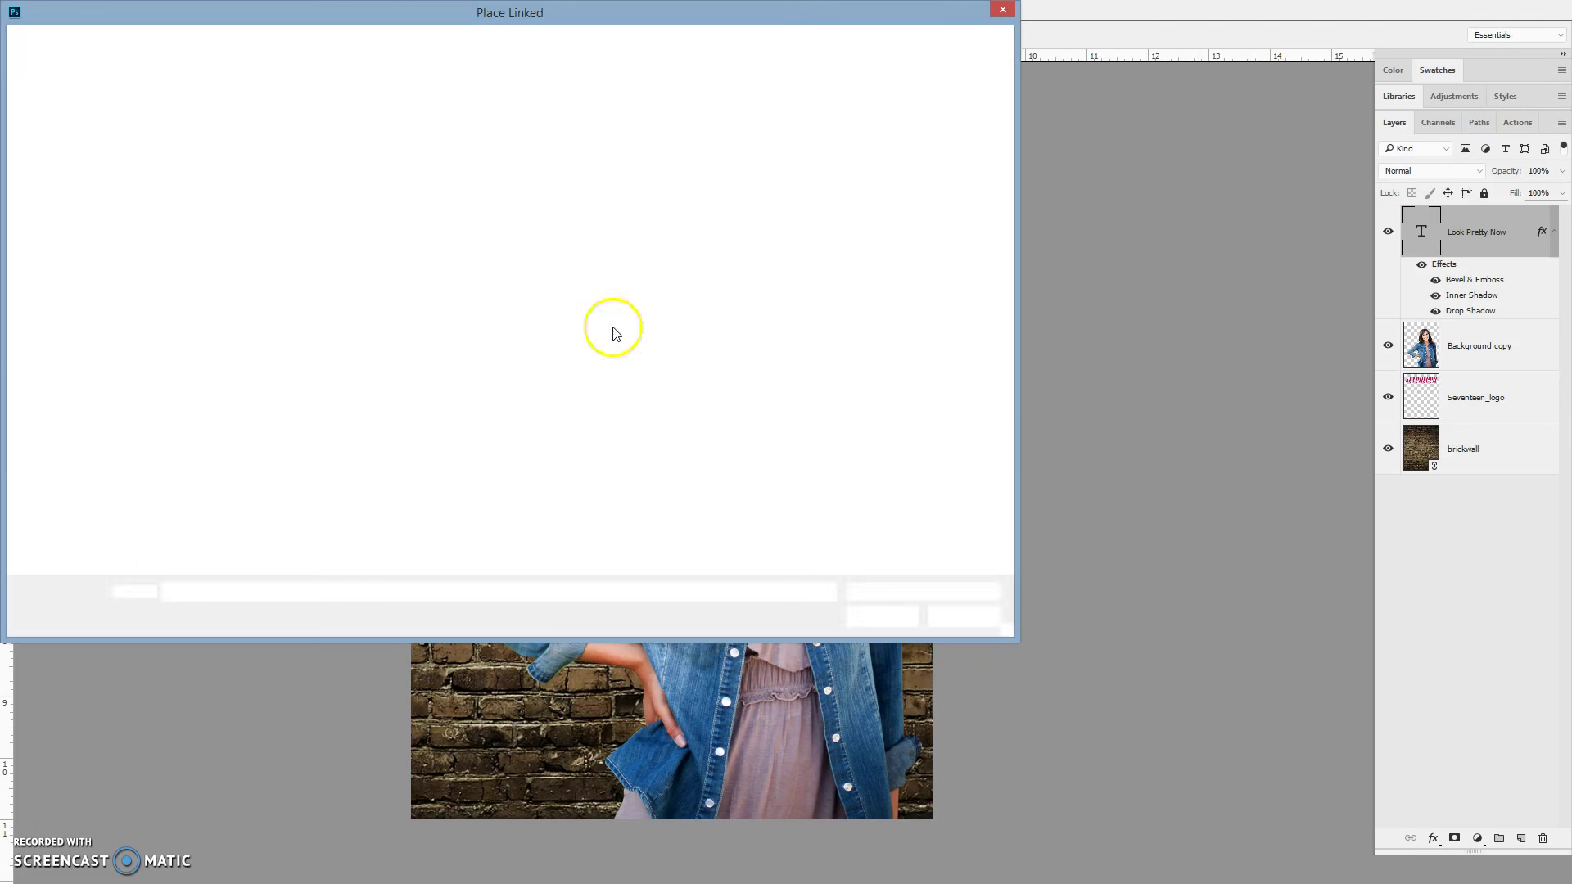
click(287, 135)
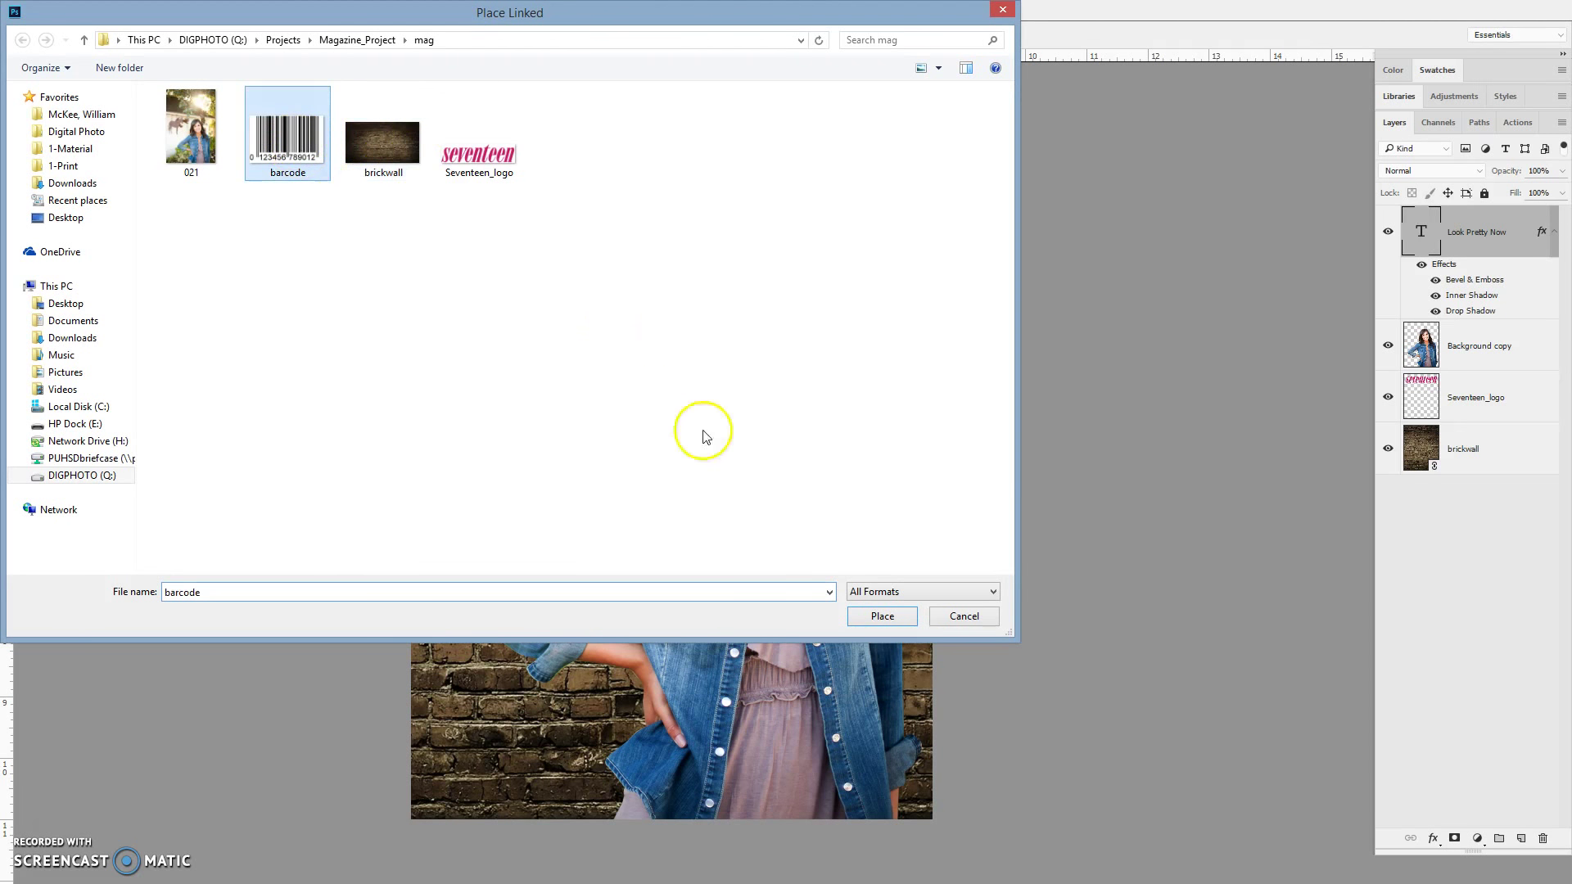
click(881, 617)
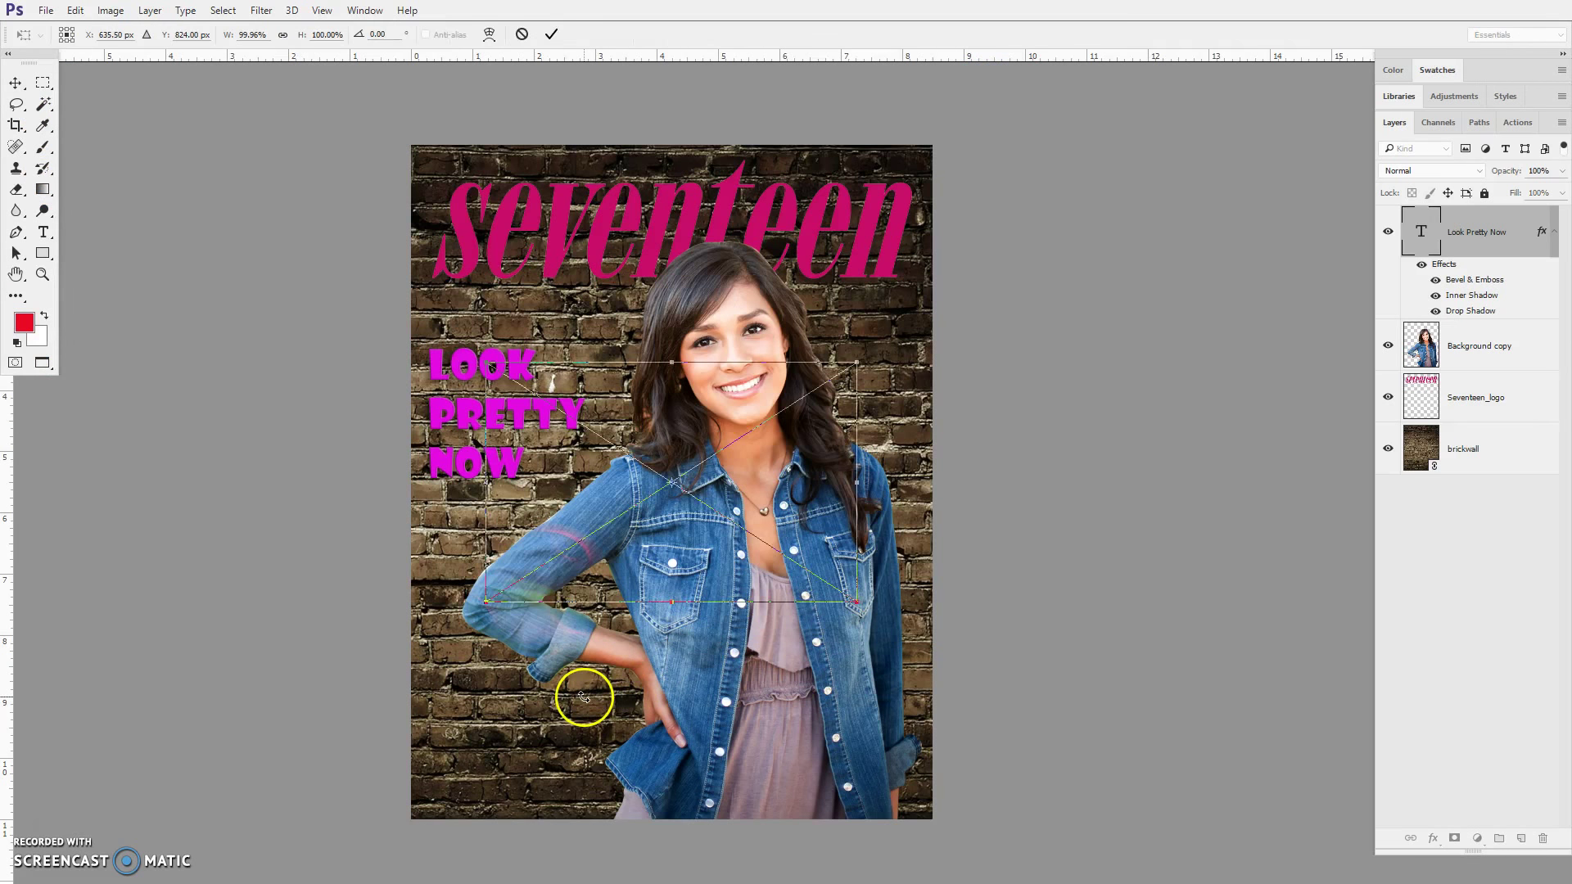
- Shrink the barcode proportionally to about 1.7 in wide and position it in the page's lower-left corner
drag(854, 362, 676, 514)
drag(543, 593, 502, 791)
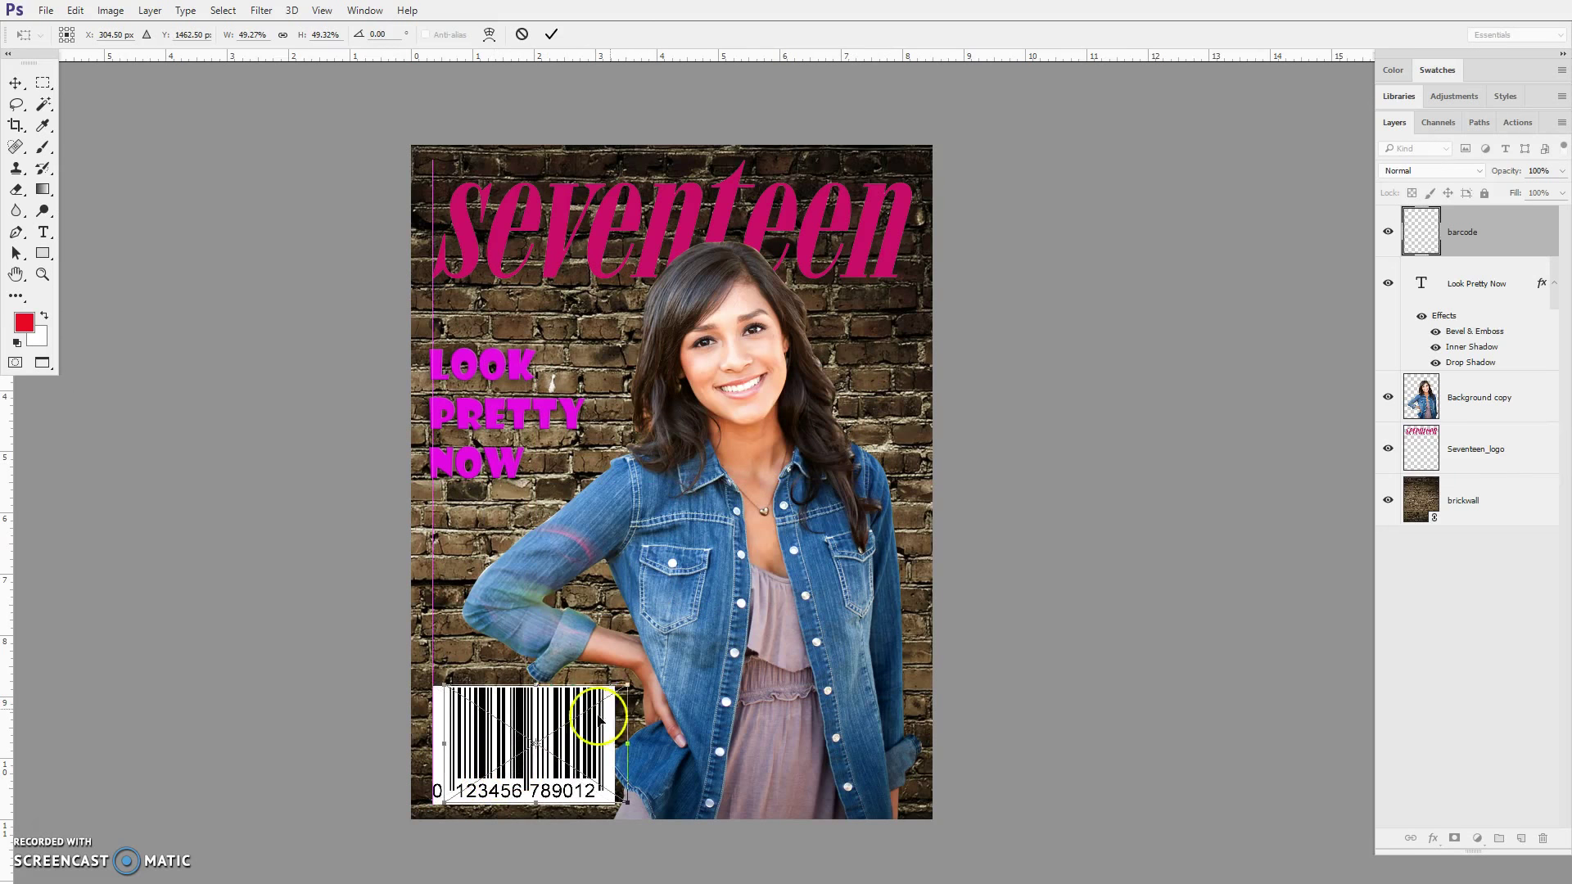
drag(628, 686, 492, 760)
key(Return)
key(shift+Left)
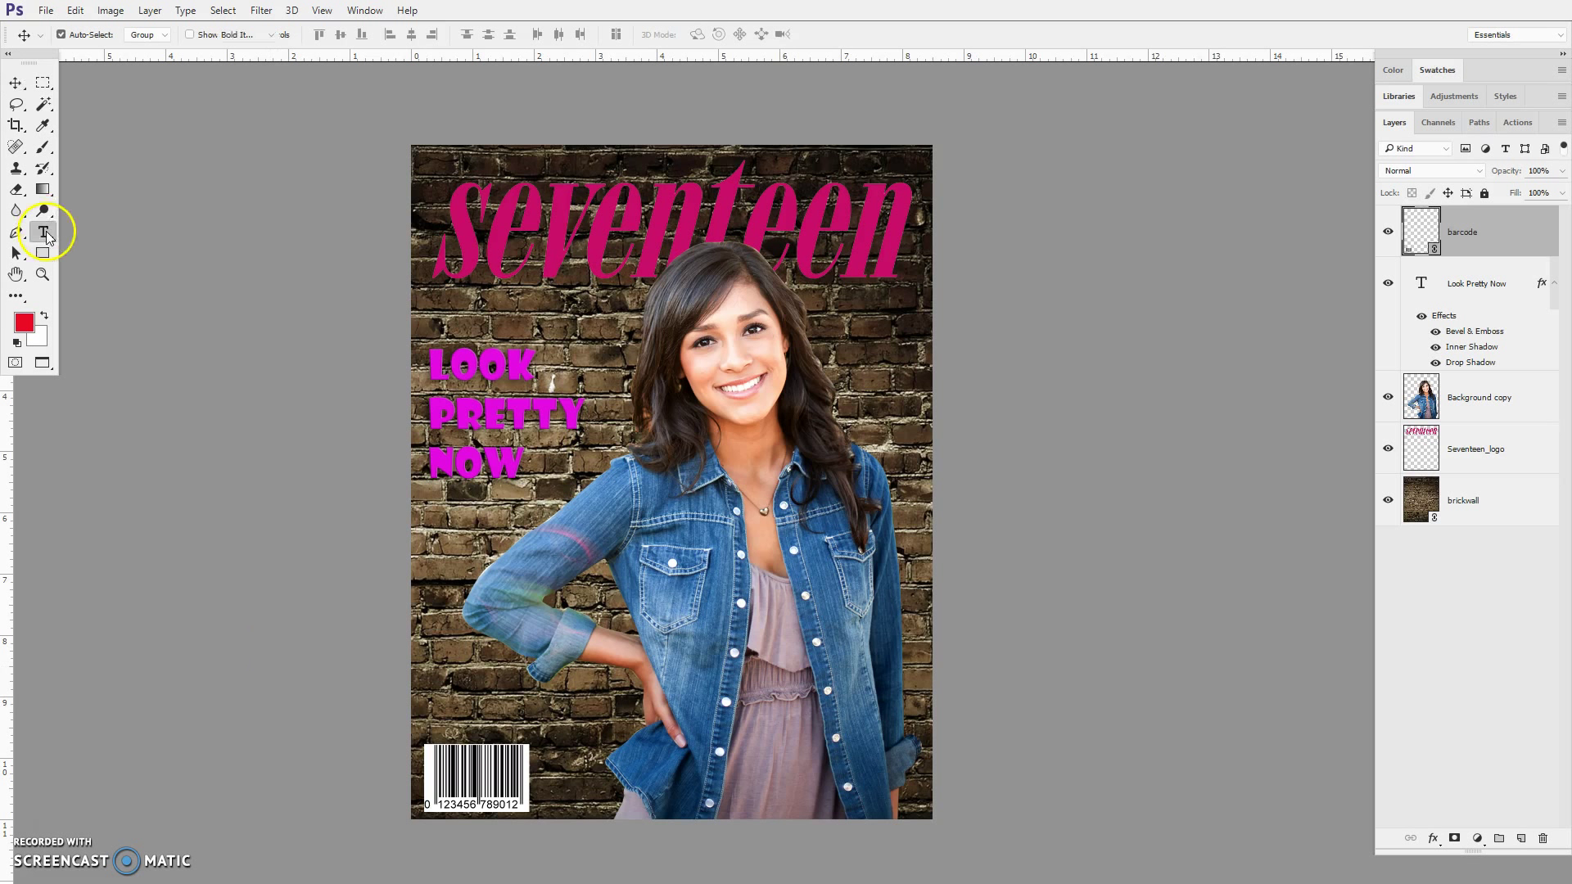
- Set the type size to 30 pt, sample the seventeen logo's pink as the foreground colour, and select the Seventeen_logo layer
click(45, 234)
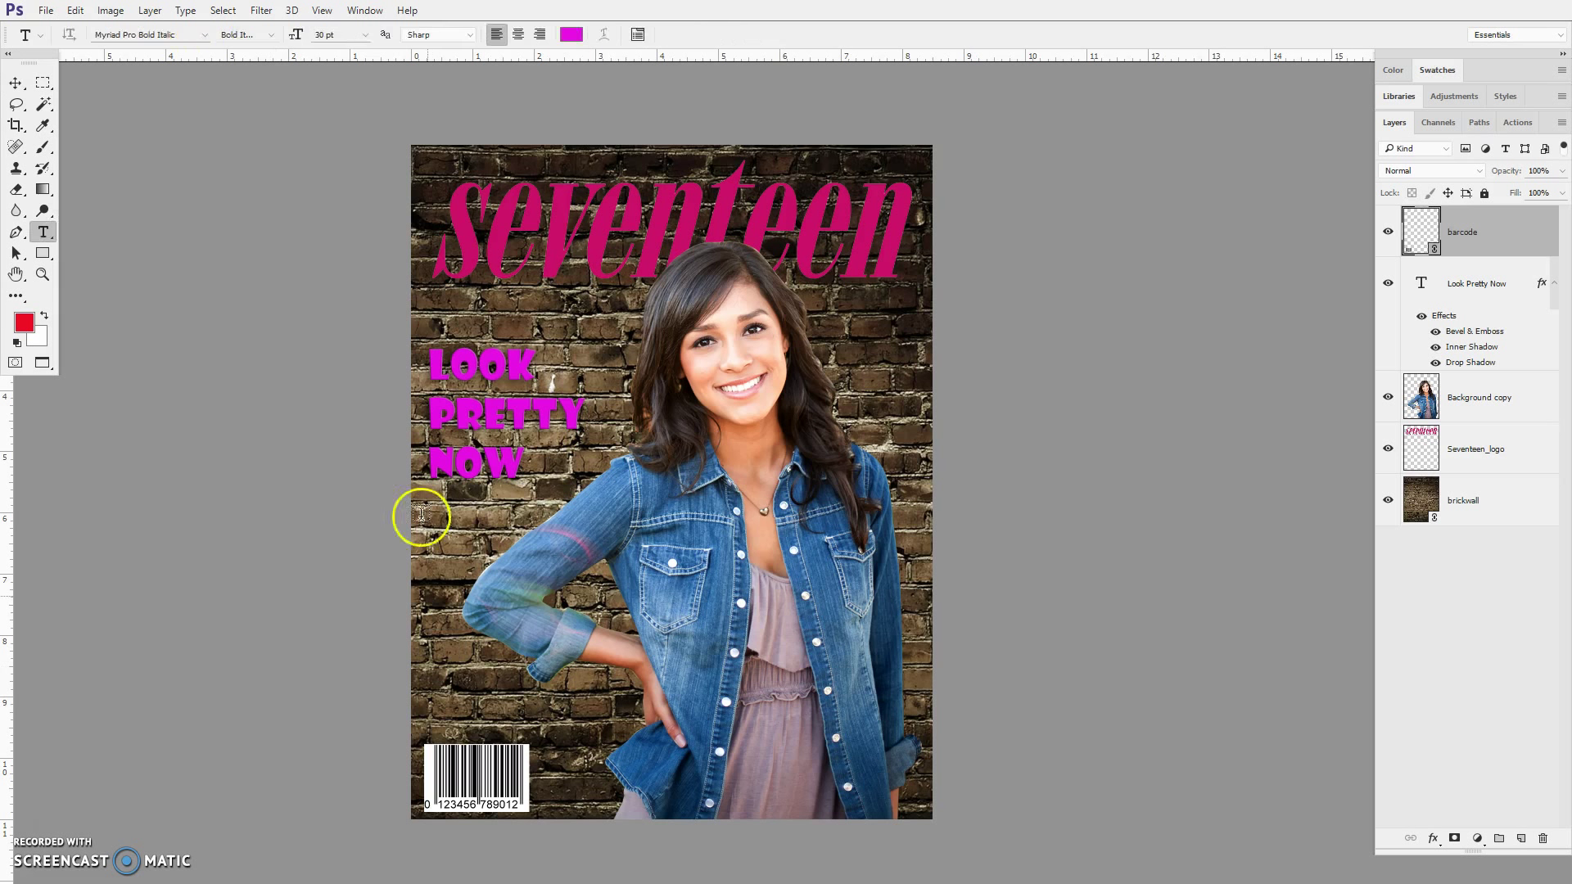
click(366, 36)
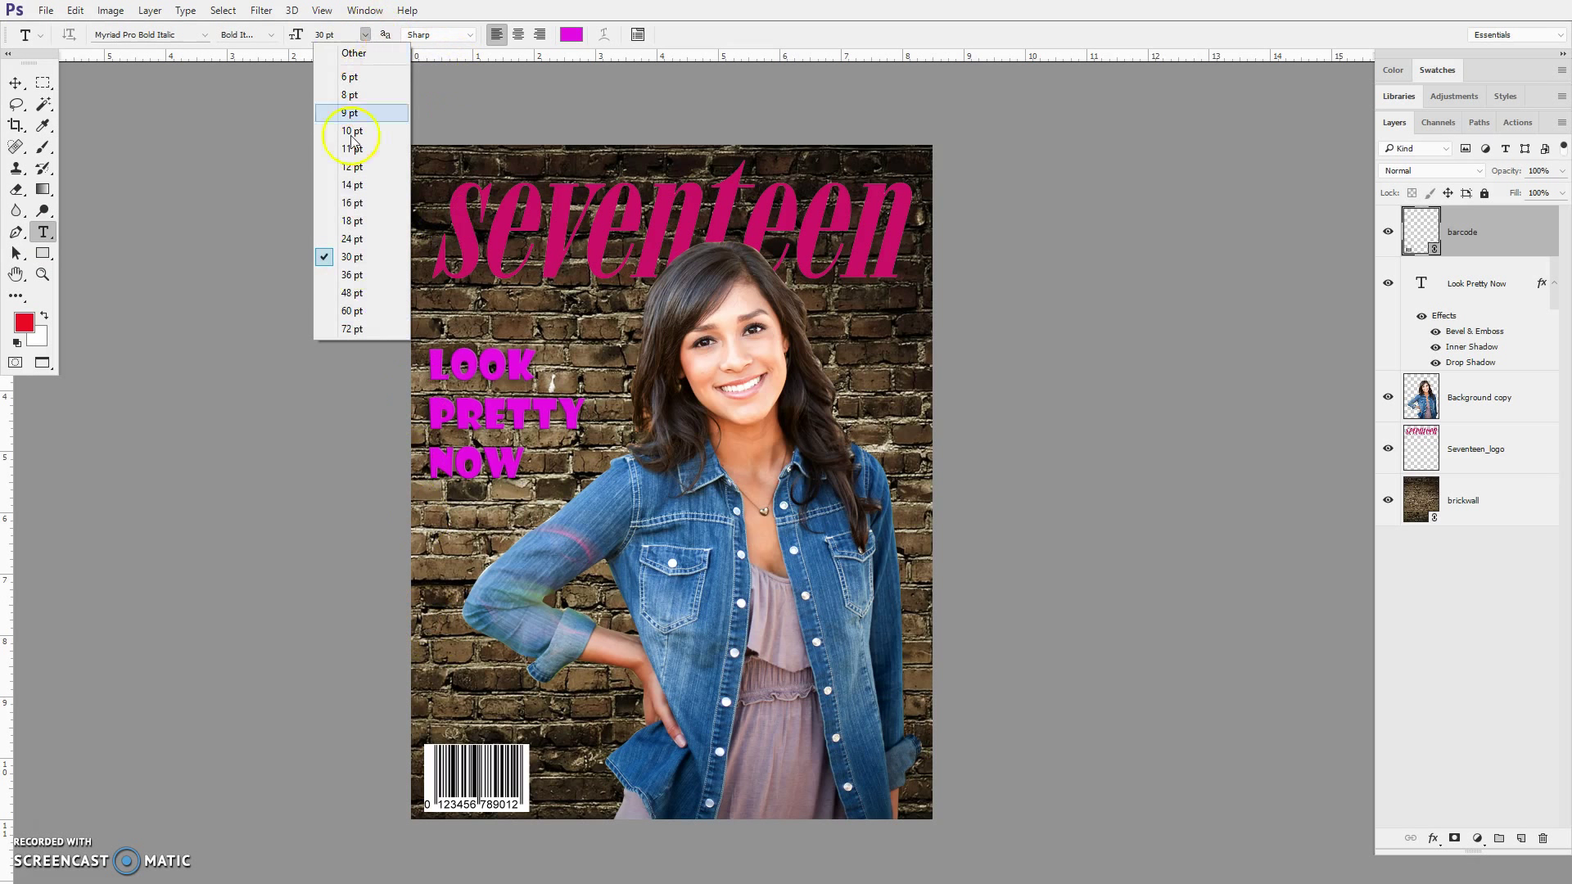
click(372, 258)
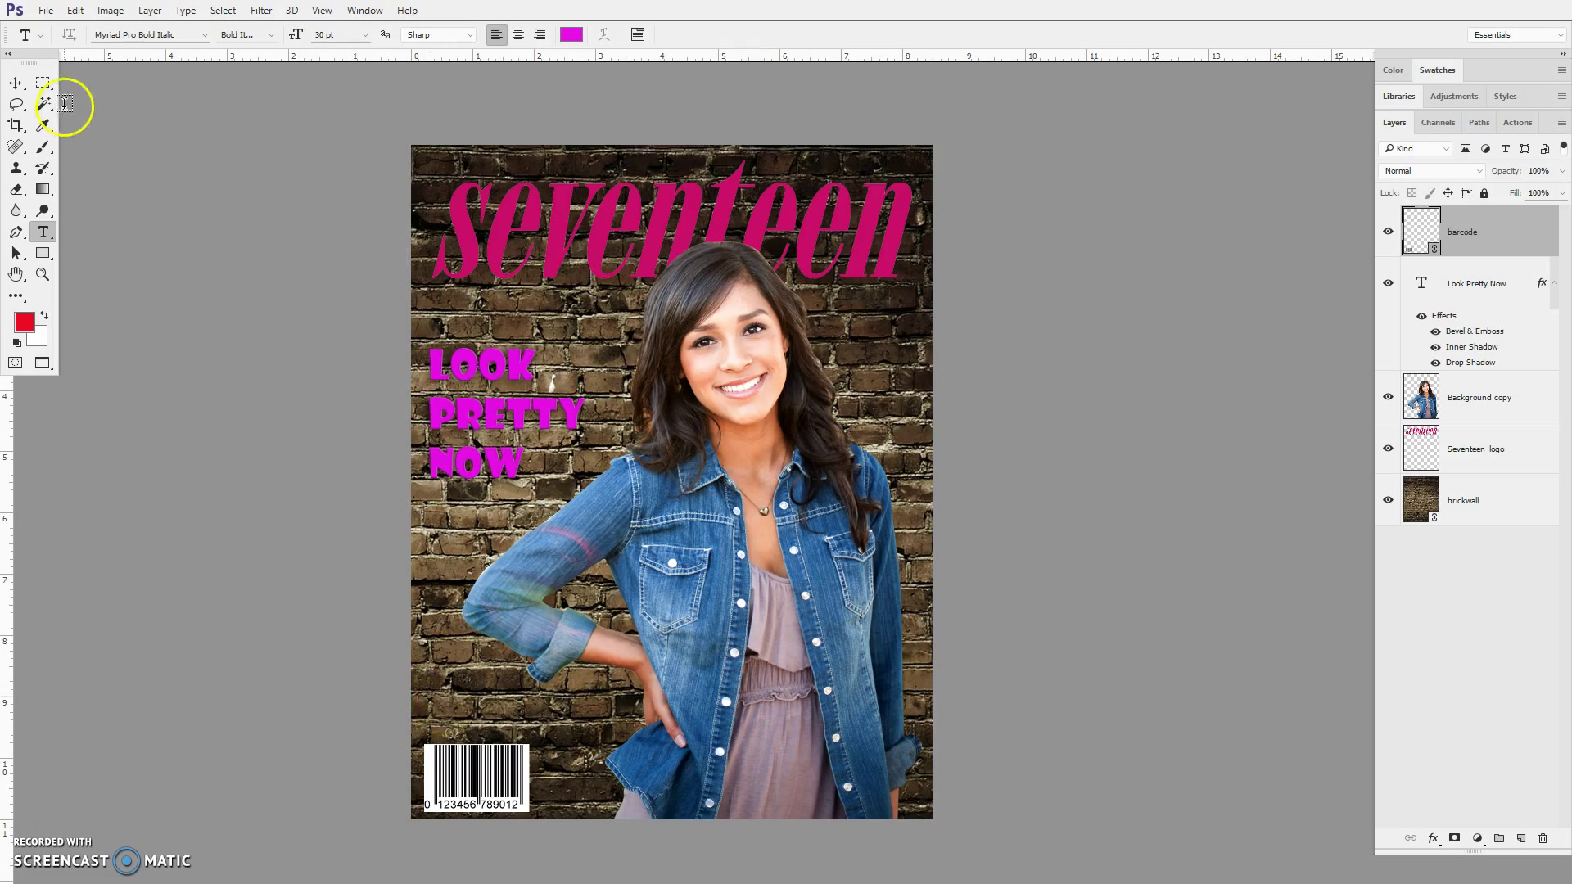
click(48, 122)
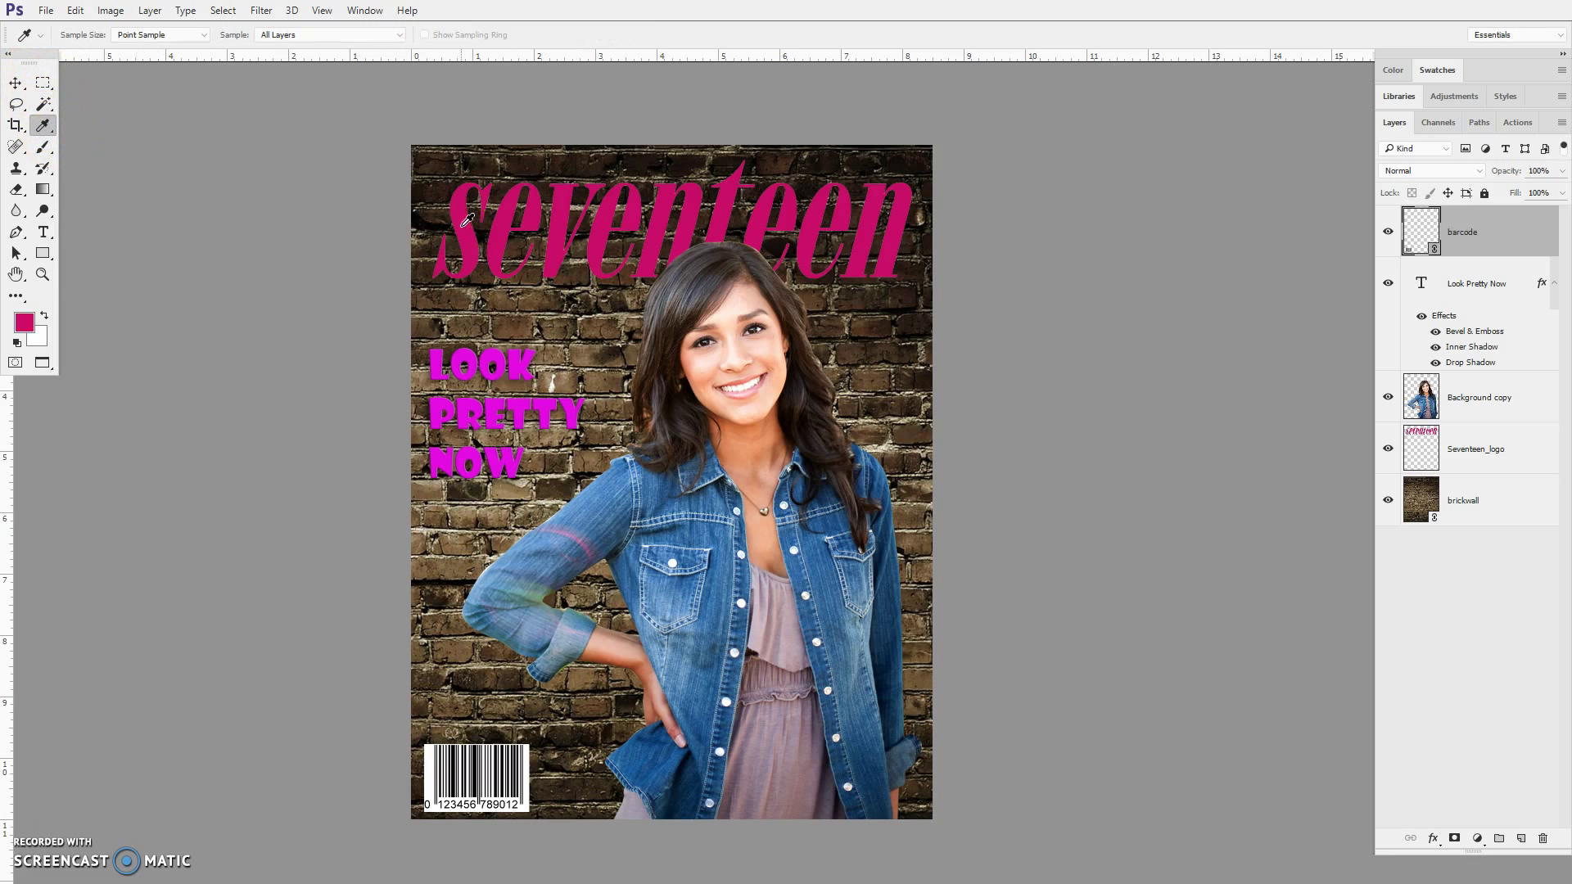
click(1486, 451)
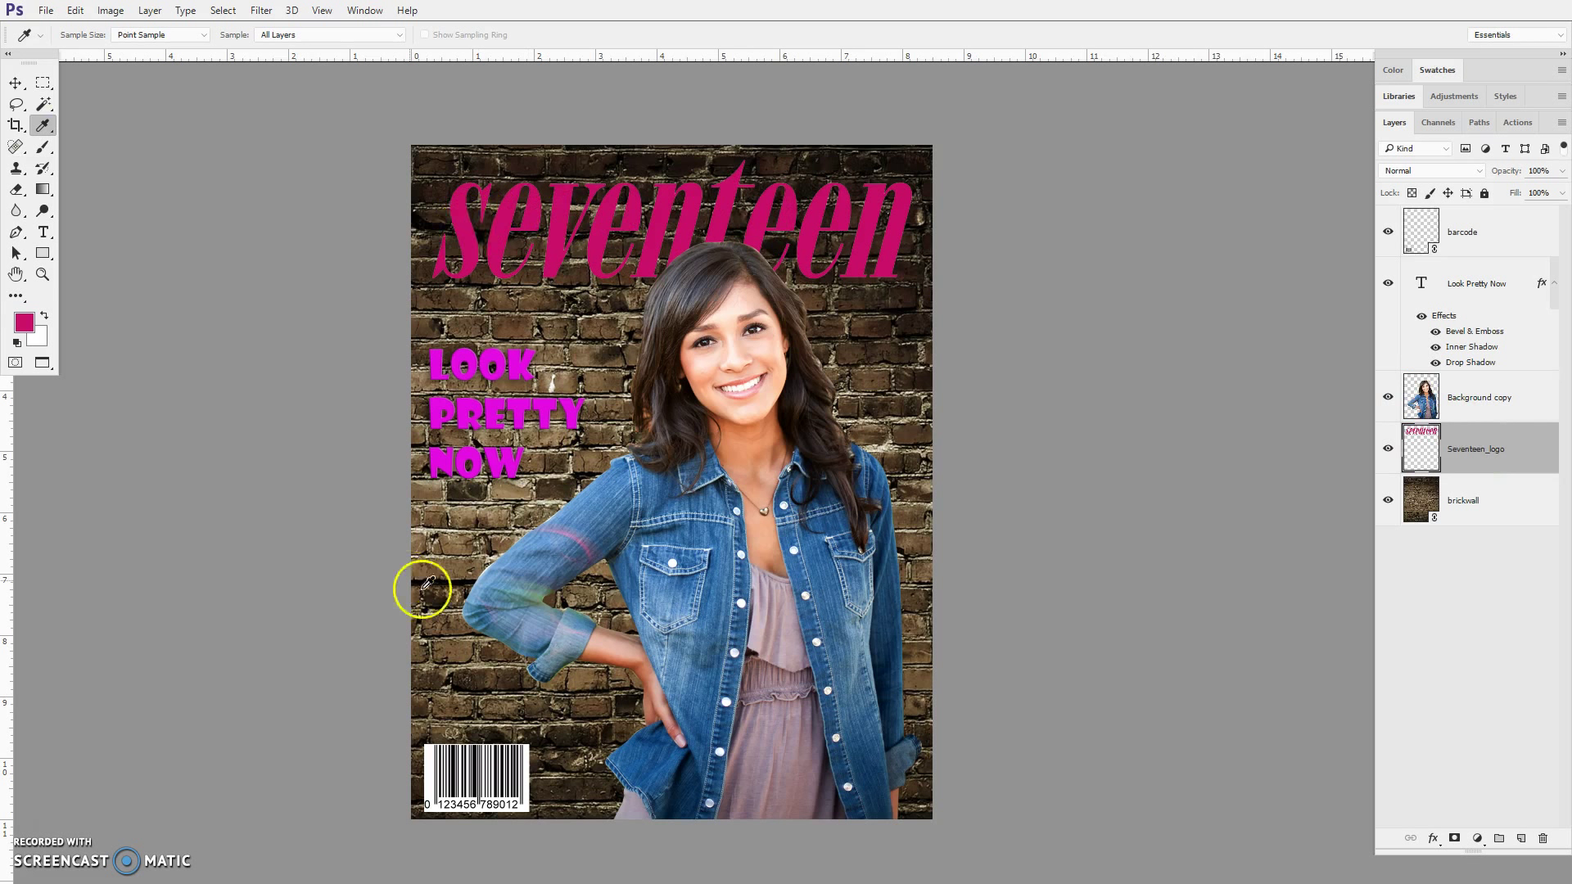
- Add the two-line text "Hair that makes you happy!" just above the barcode and nudge it slightly down
click(47, 229)
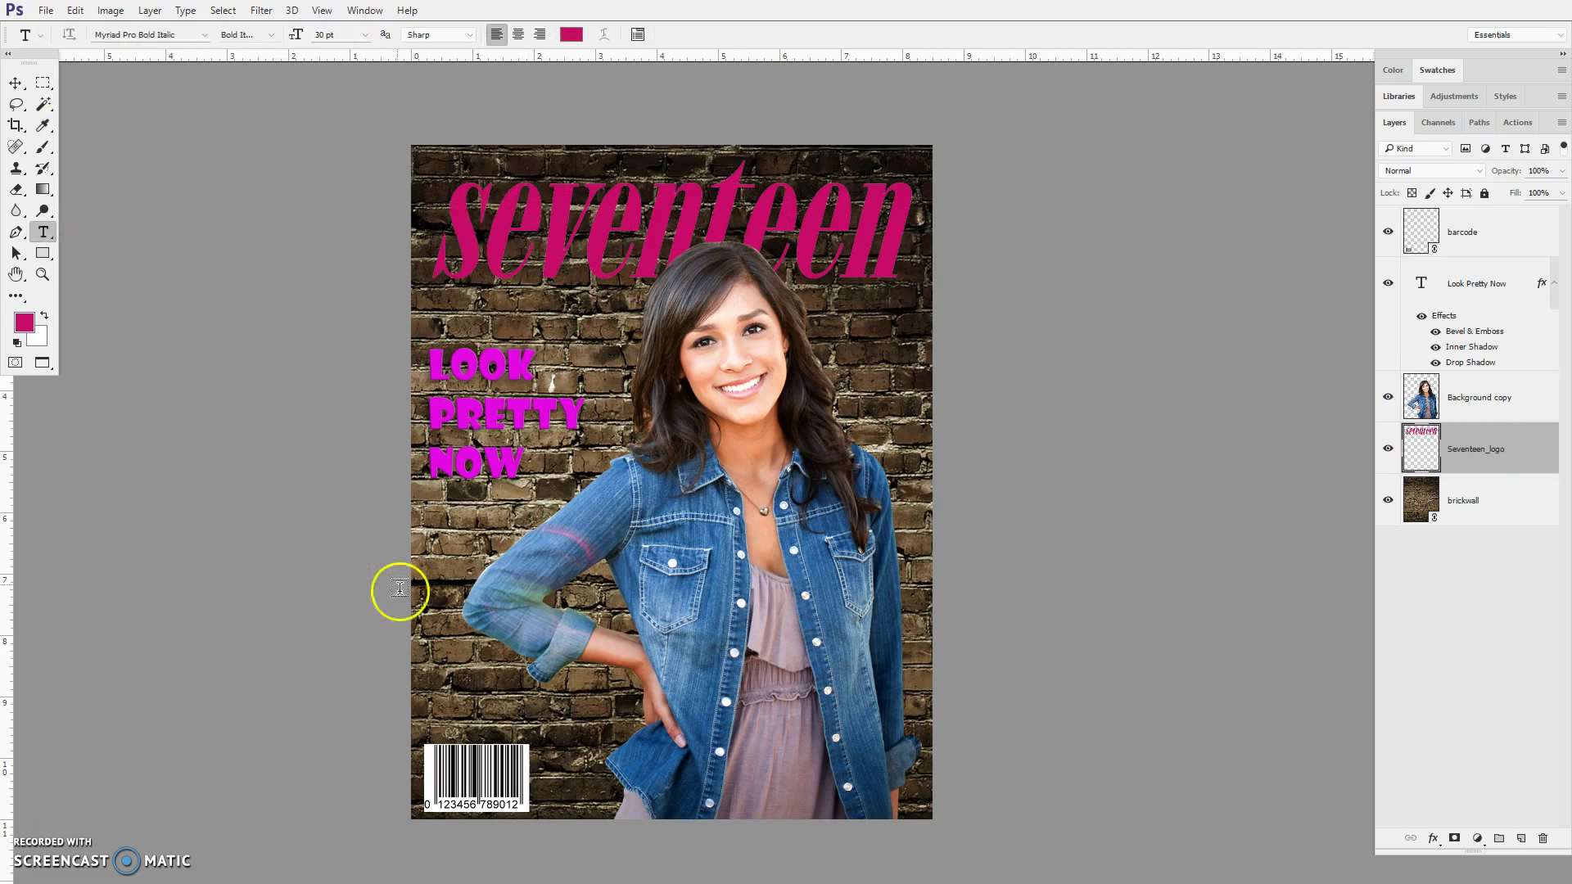
click(432, 696)
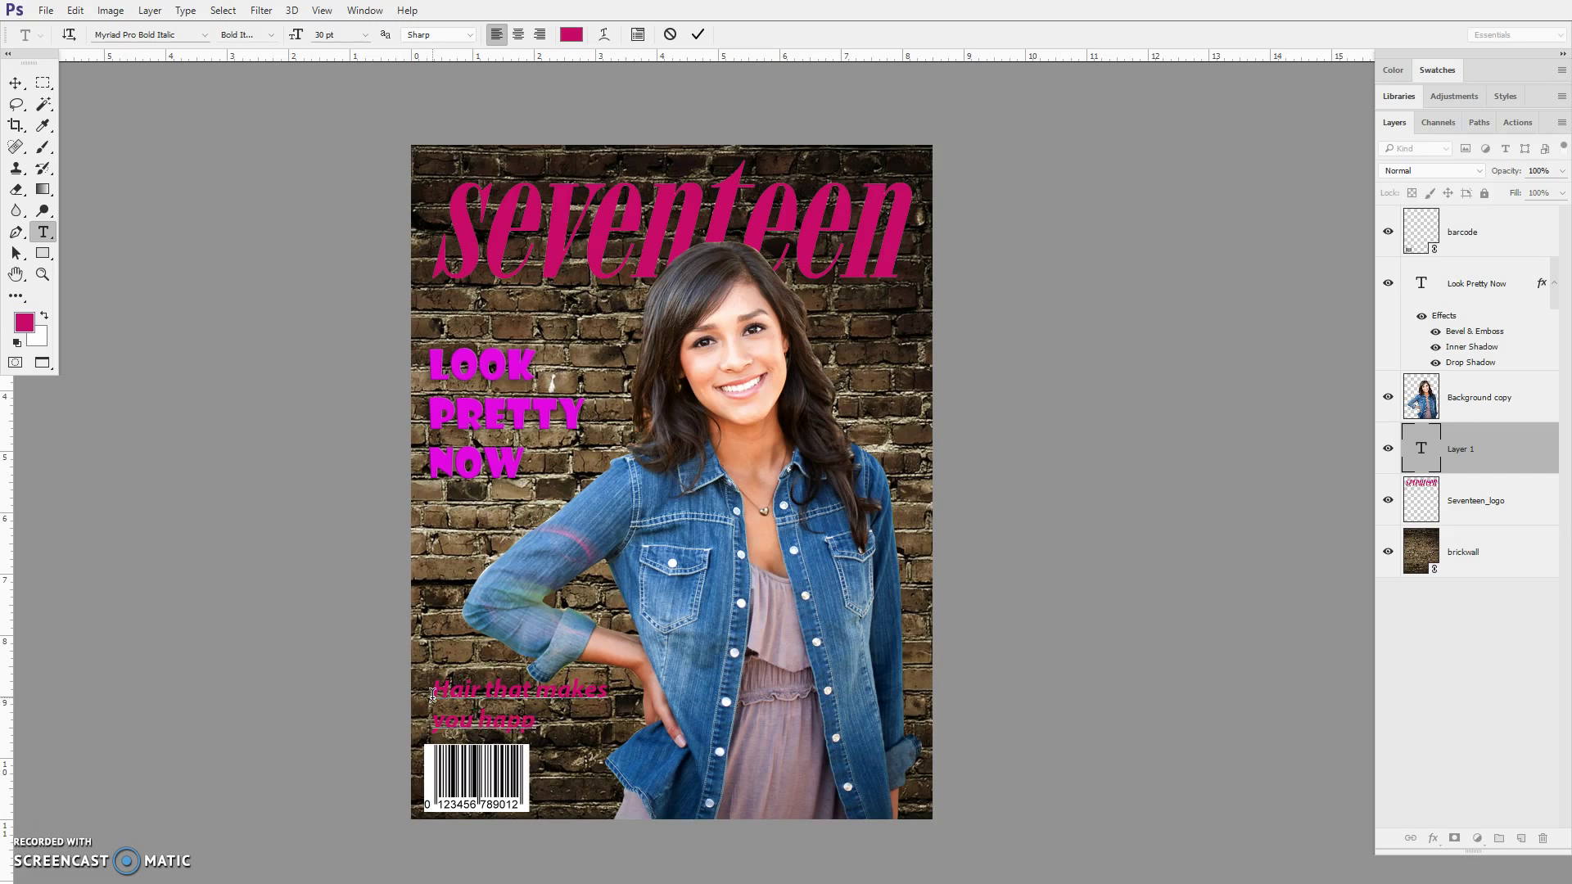
click(323, 406)
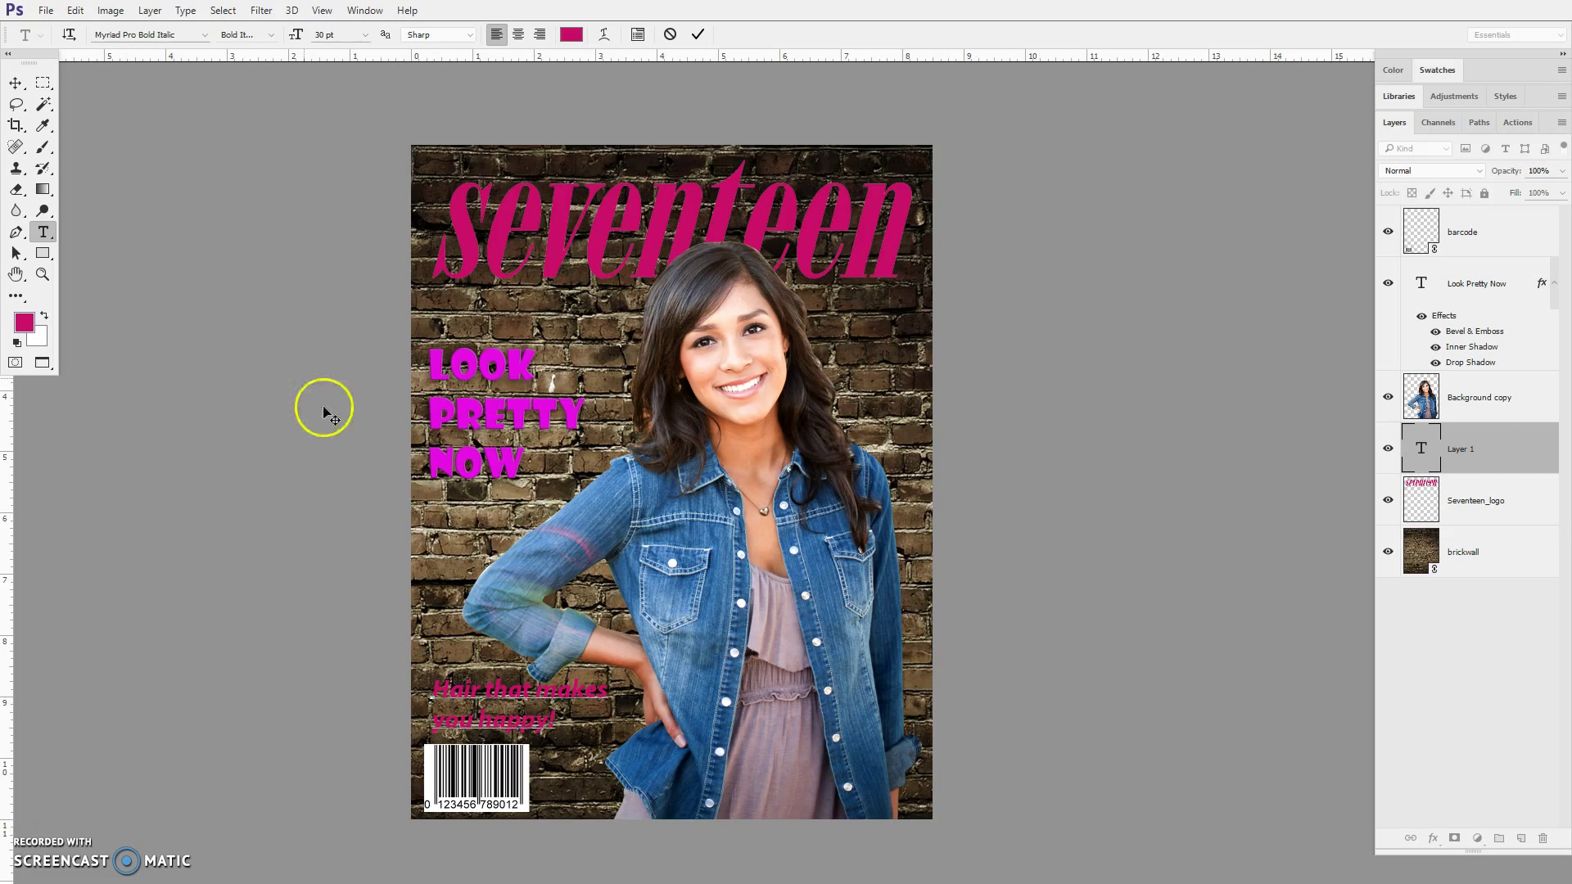
click(16, 83)
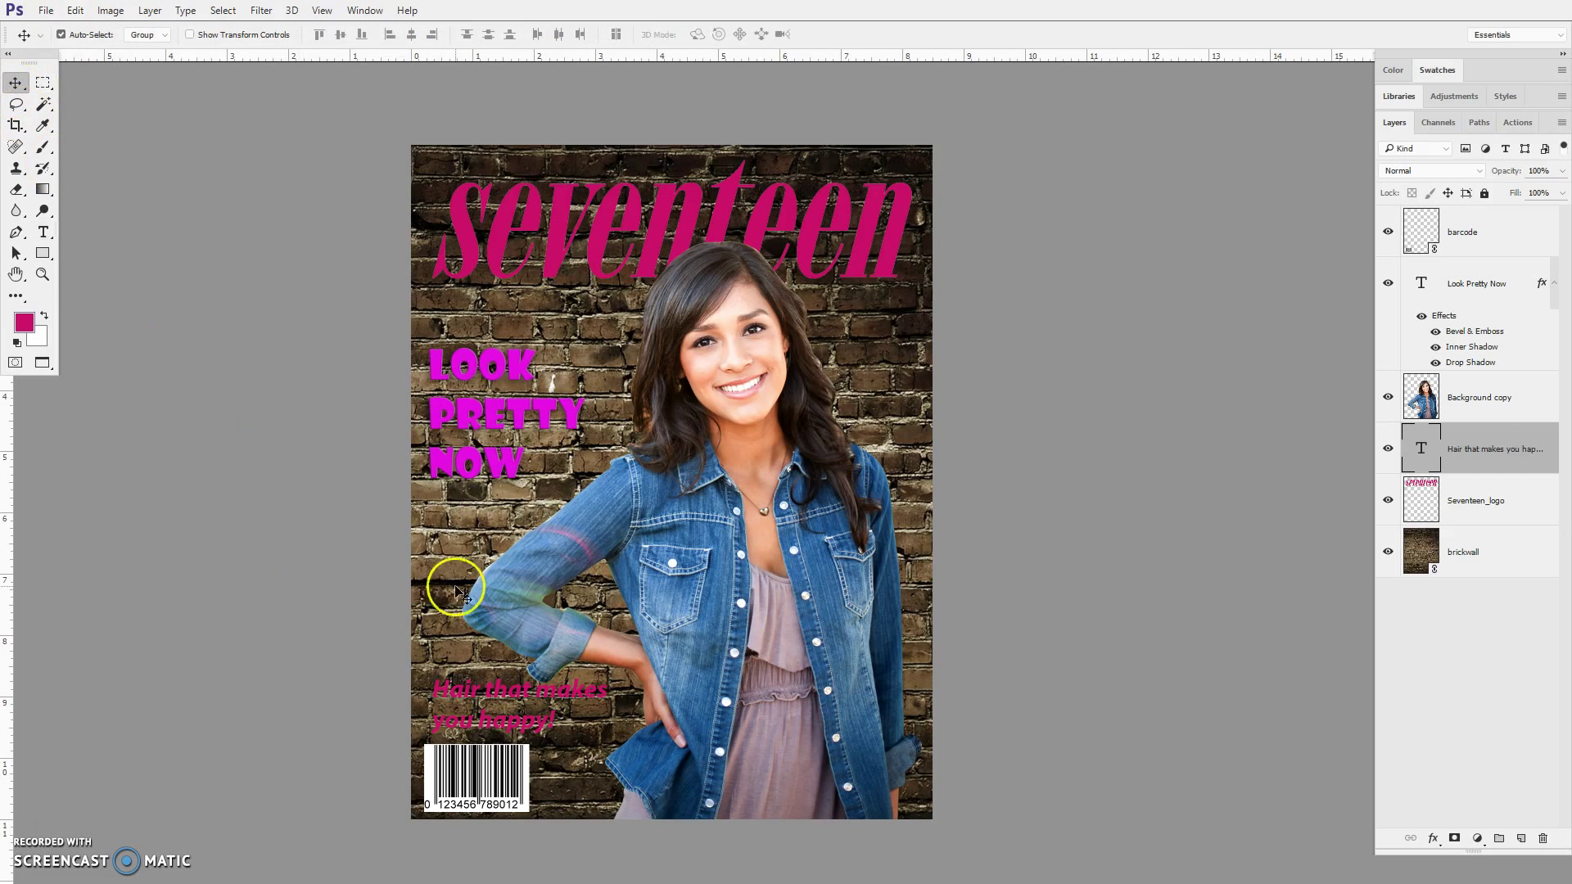
drag(455, 688, 460, 688)
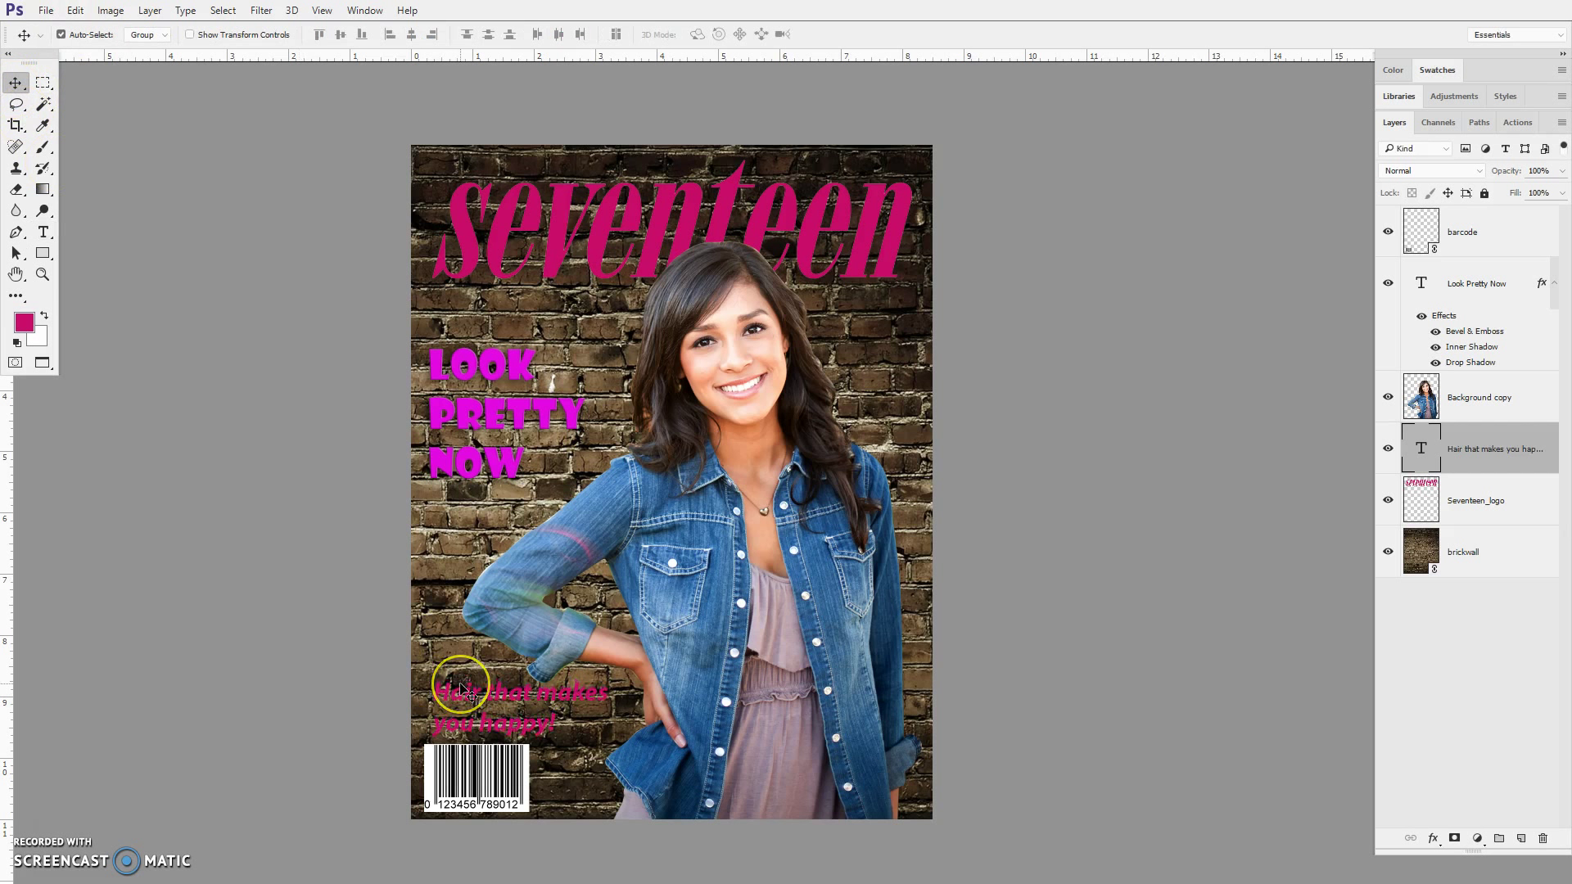
click(1177, 586)
- Apply Drop Shadow and Bevel & Emboss to the "Hair that makes you happy!" text, leaving Inner Glow and Color Overlay off
click(1438, 840)
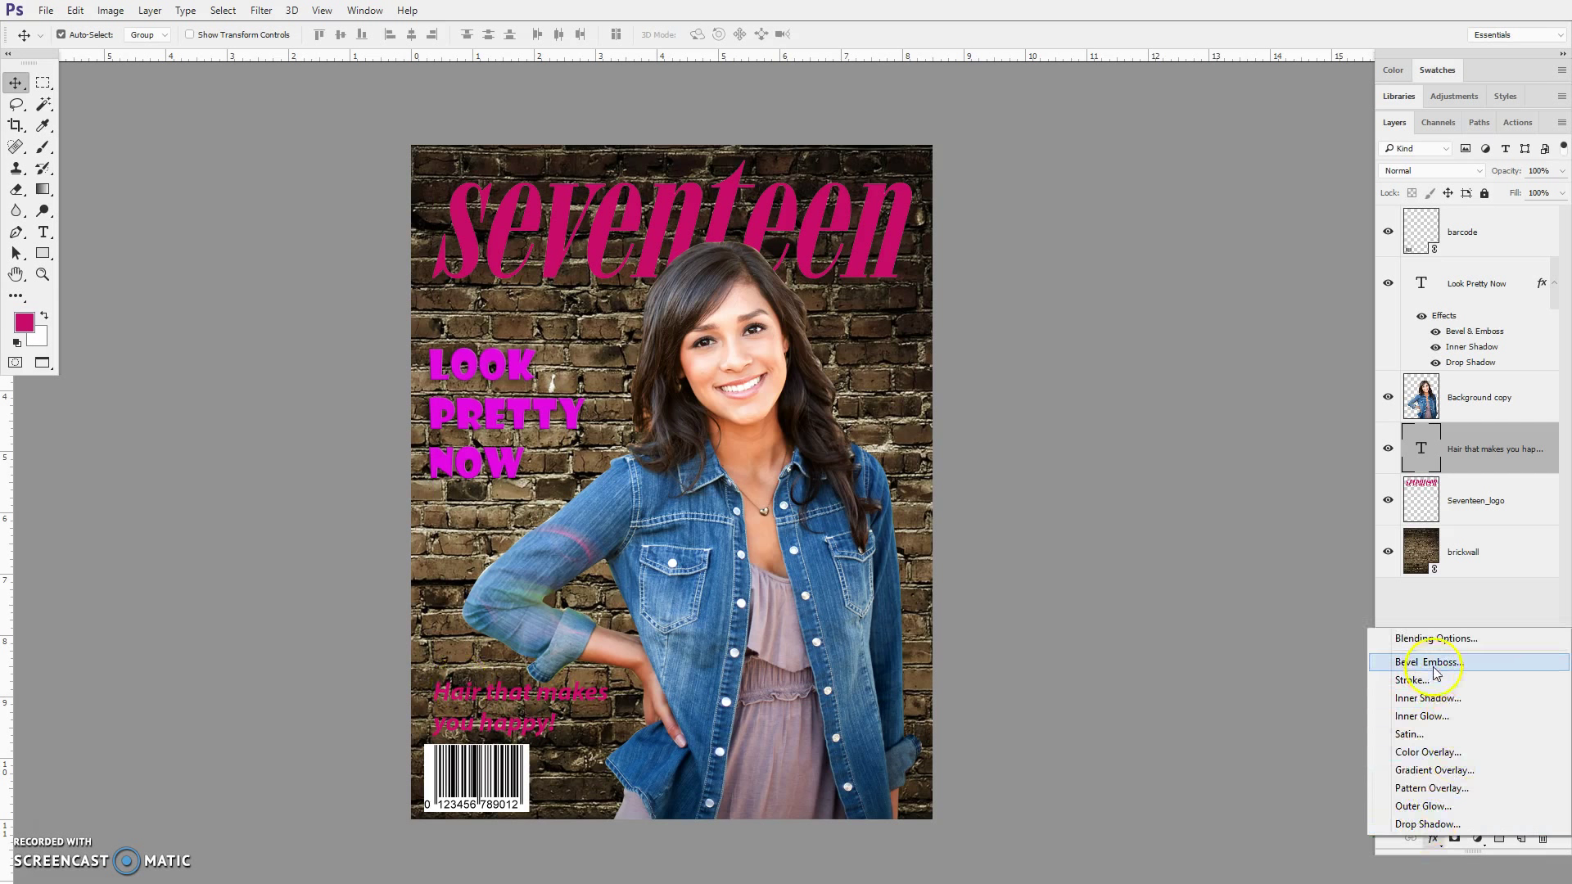
click(1423, 826)
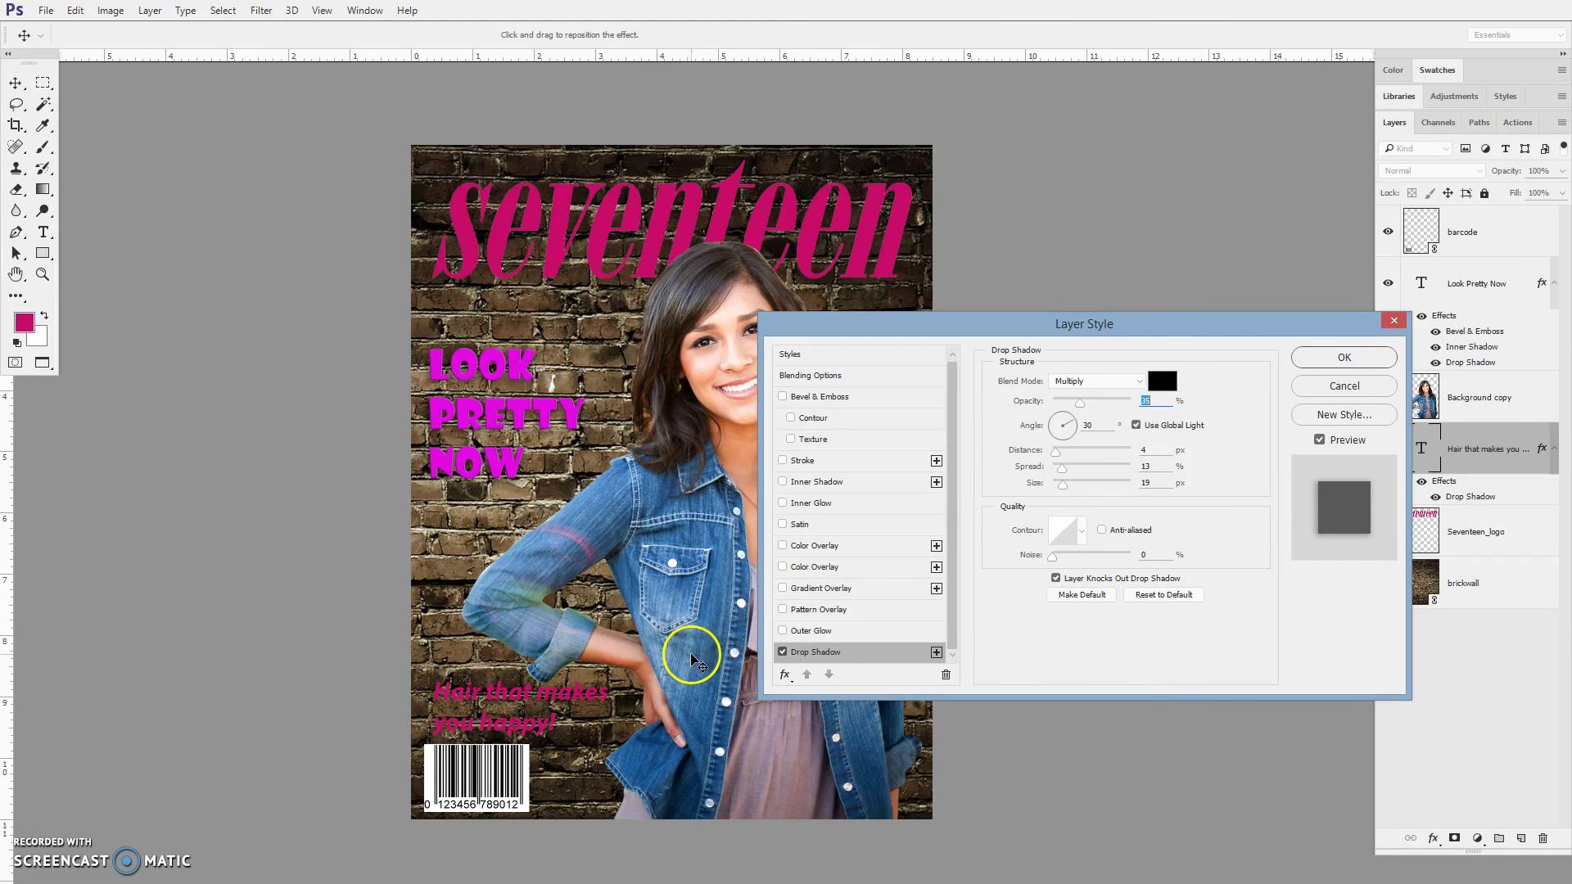
click(783, 398)
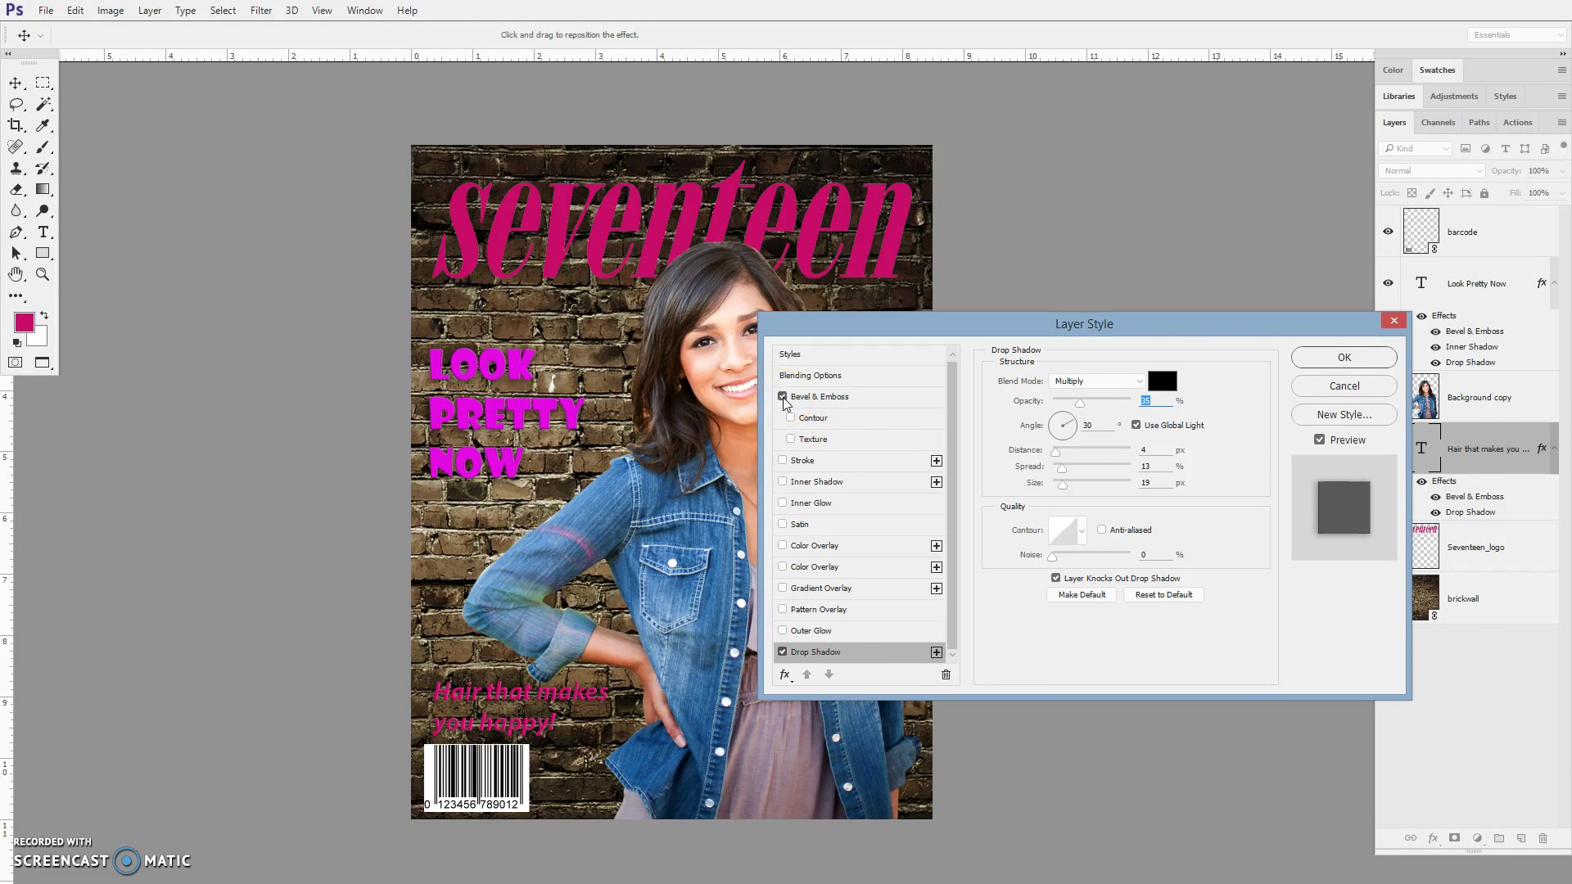
click(783, 503)
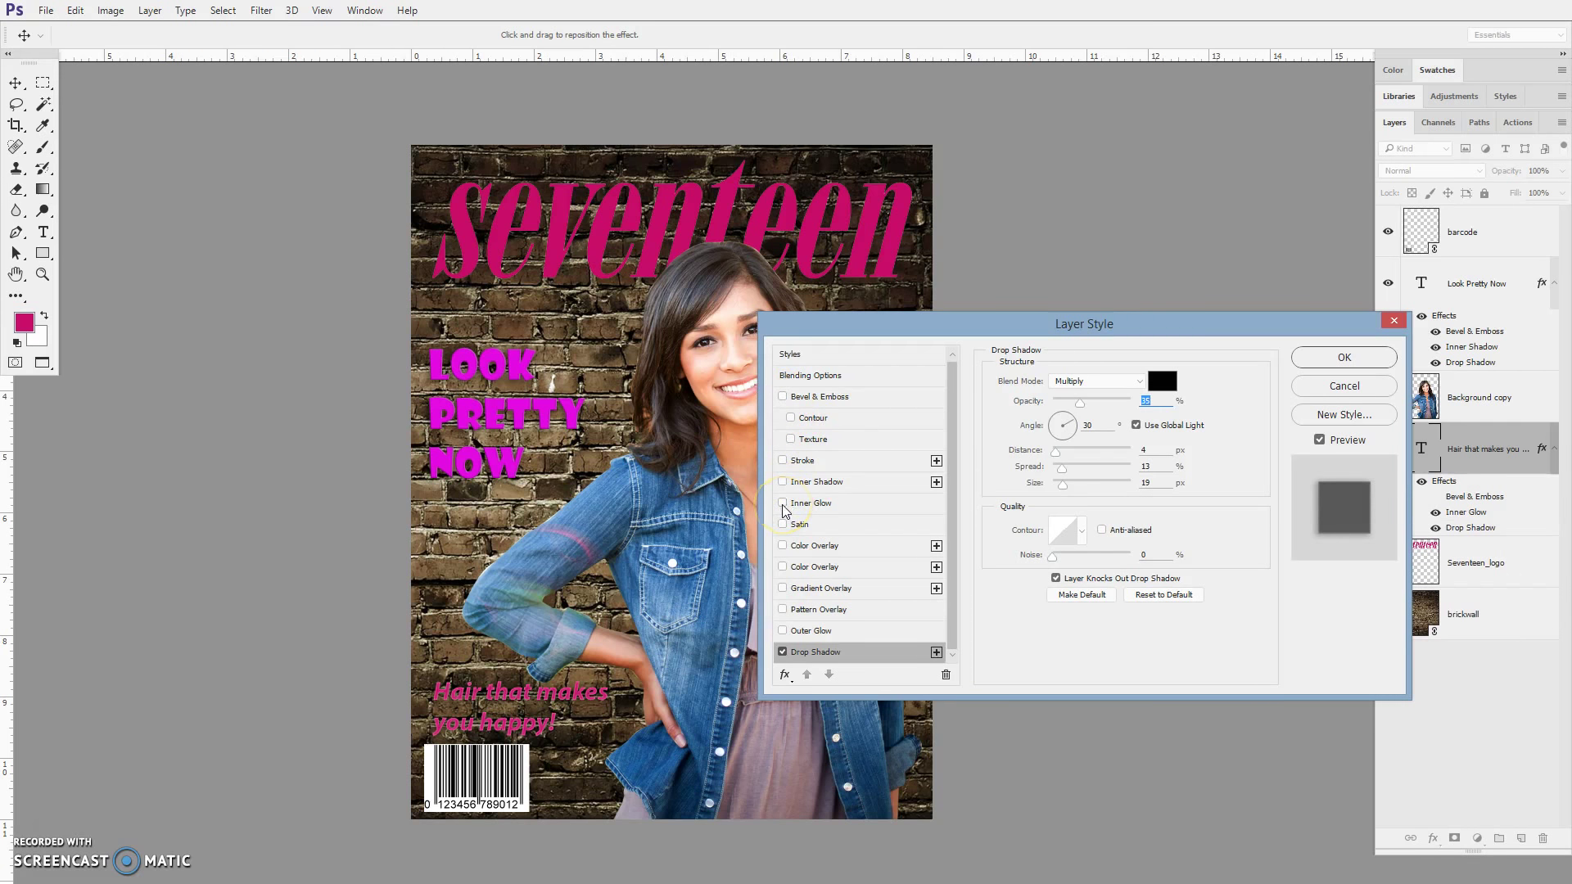
click(783, 504)
click(784, 547)
click(784, 547)
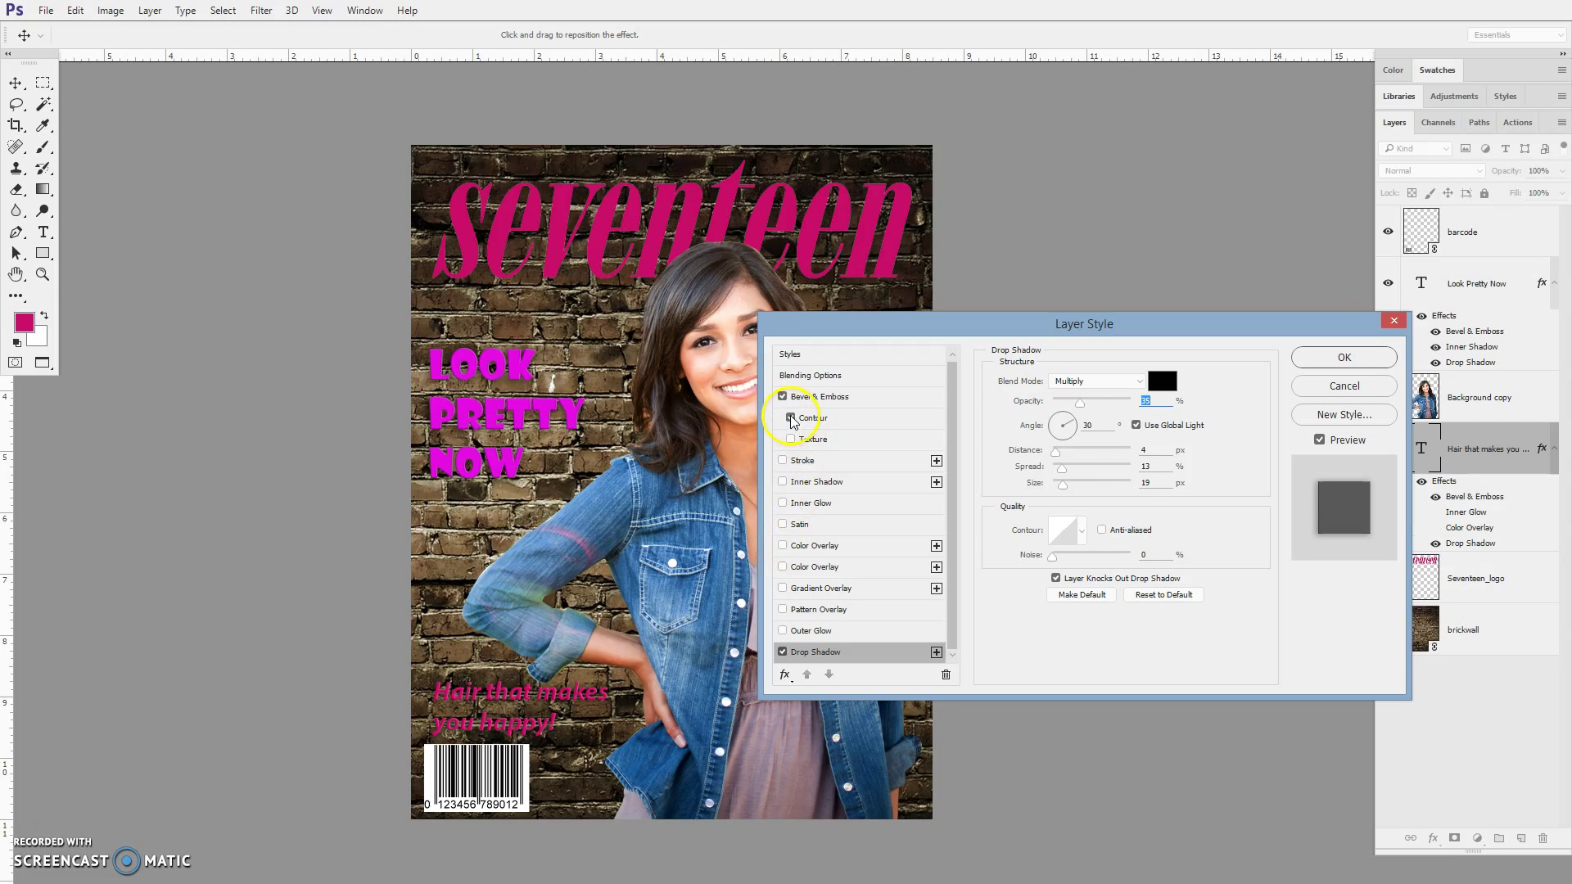
click(1315, 357)
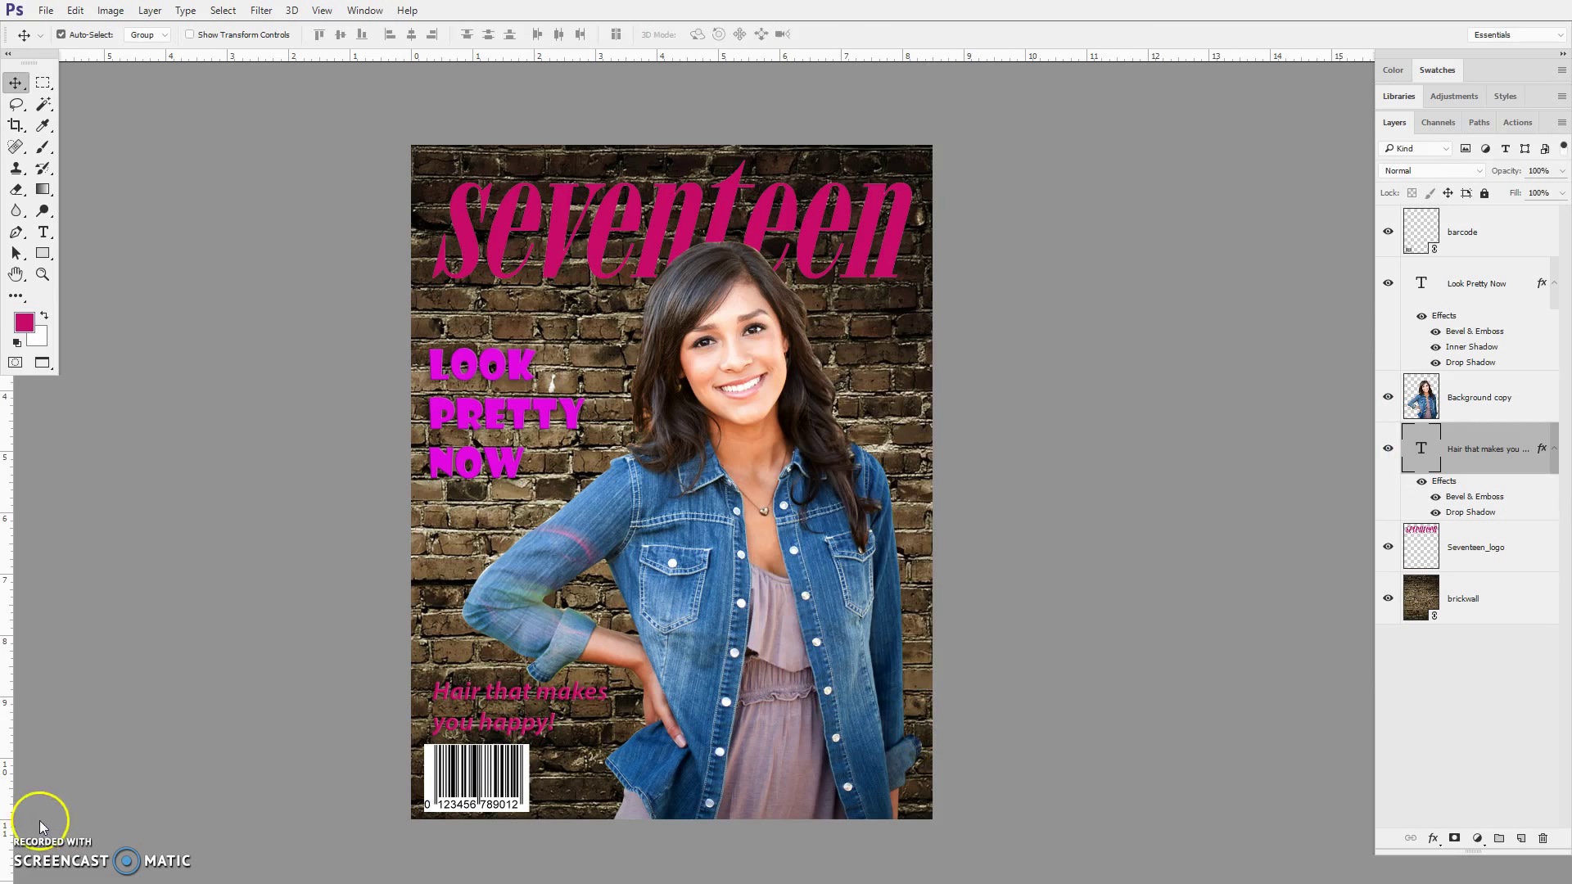
- Add the two-line text "Amazing new outfits" over the woman's chest, with its layer above the Background copy layer
key(t)
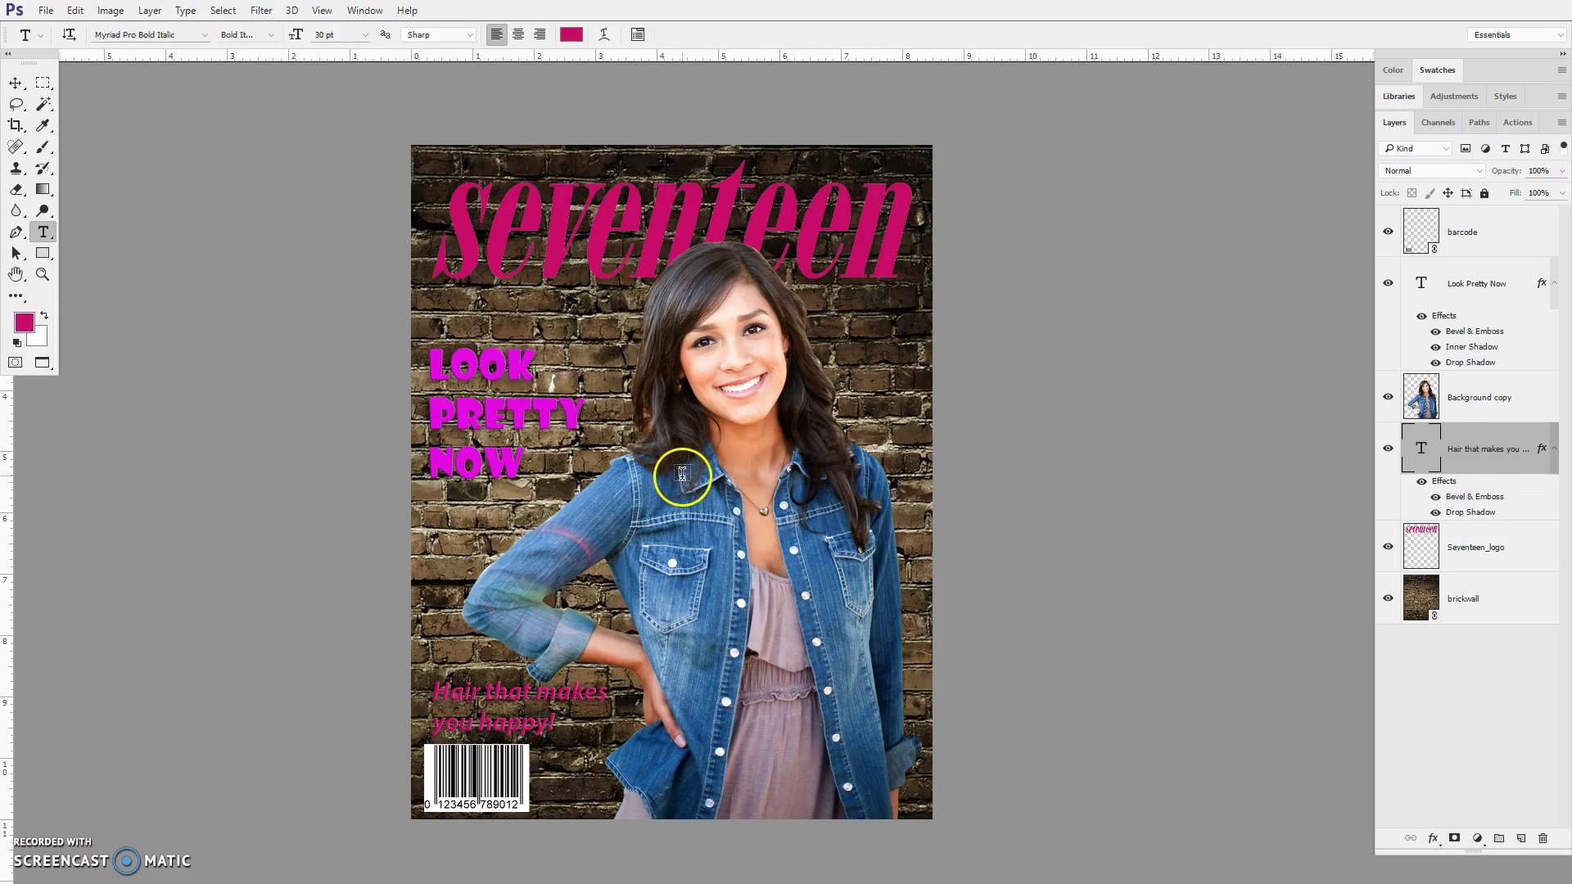
click(704, 483)
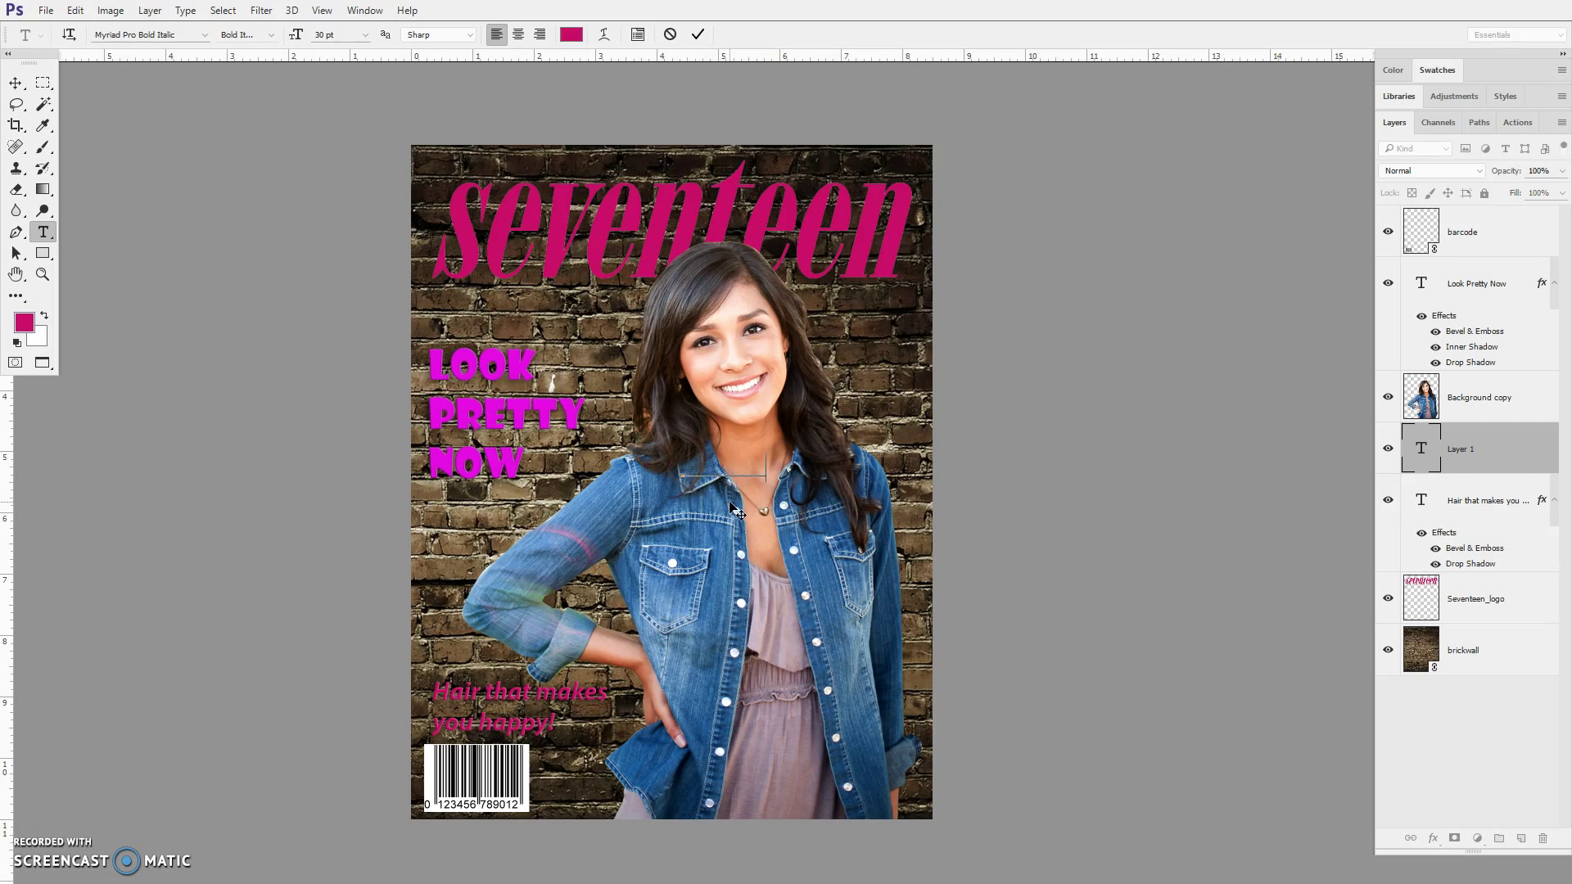
drag(788, 458, 742, 452)
drag(1501, 450, 1472, 381)
click(741, 468)
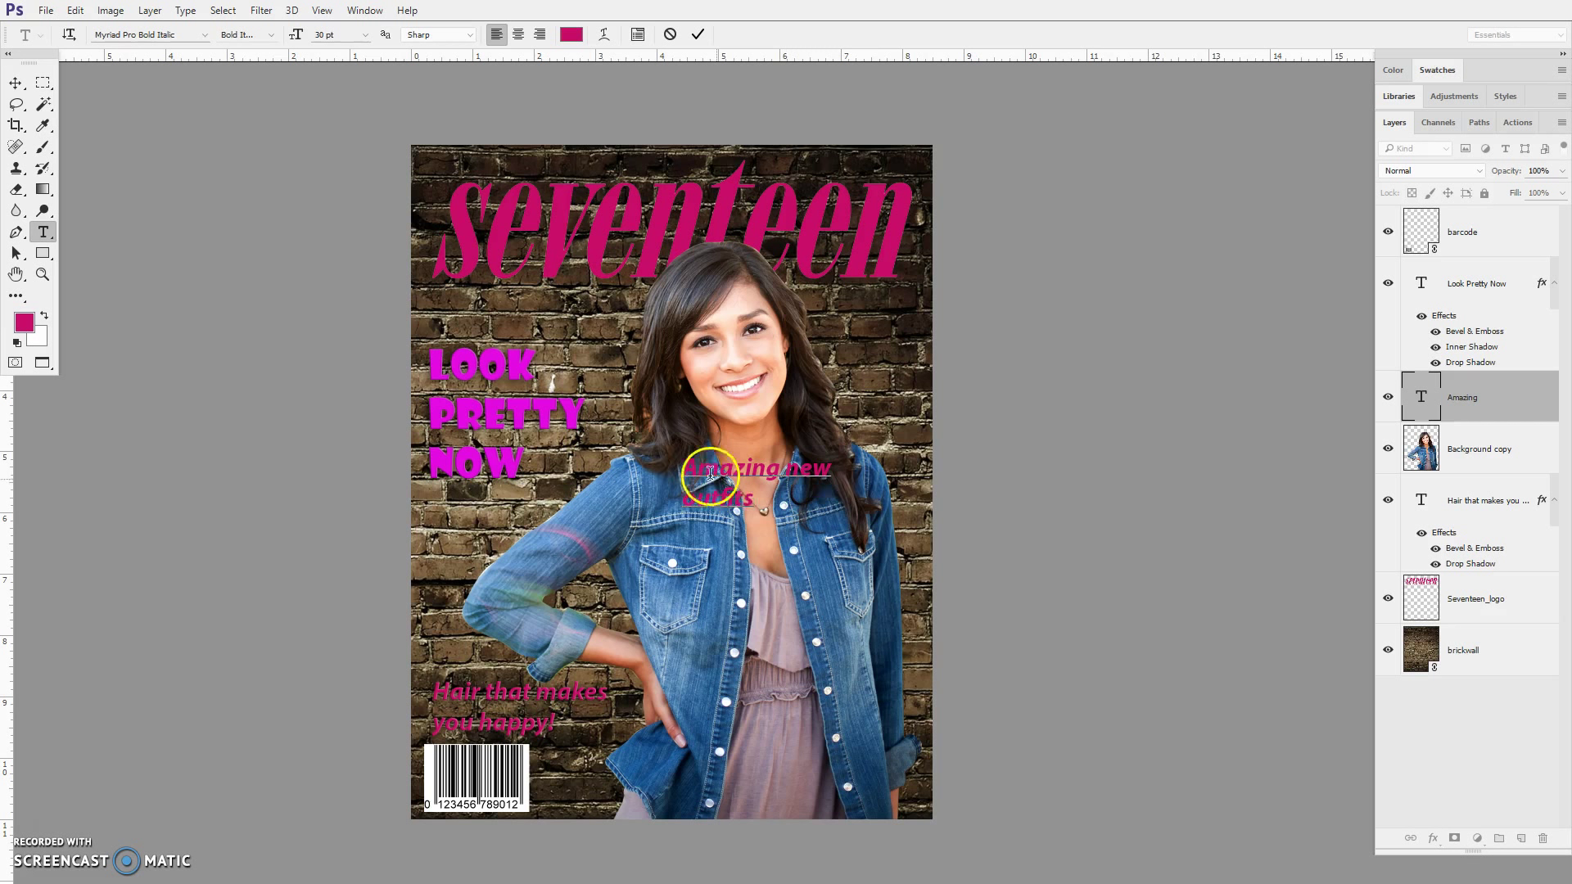
- Right-align both lines of the "Amazing new outfits" text
key(ctrl+a)
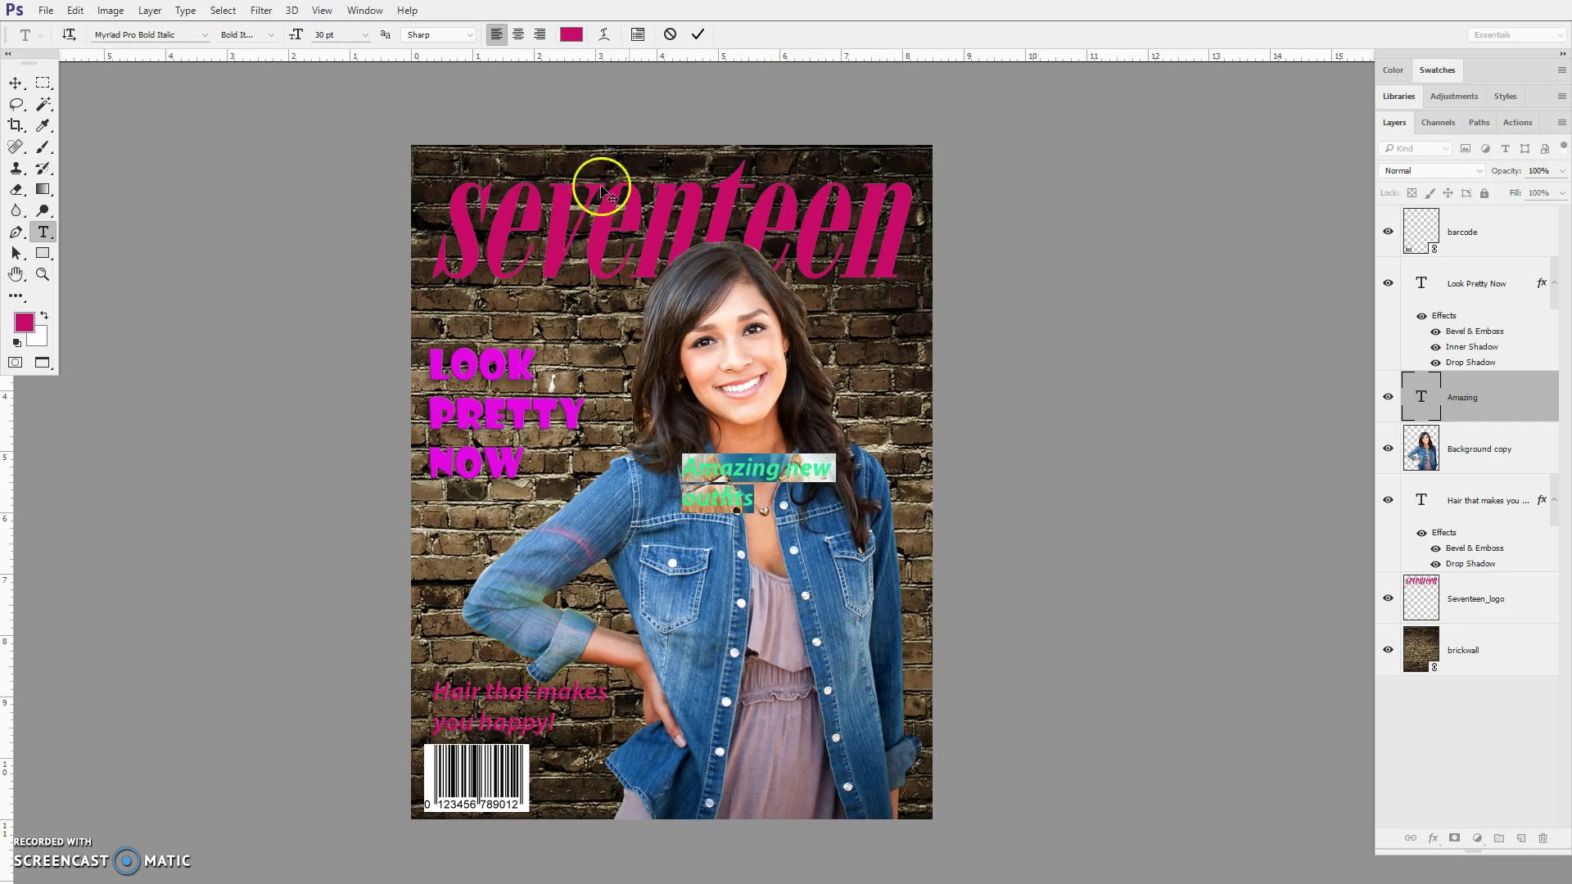
click(519, 35)
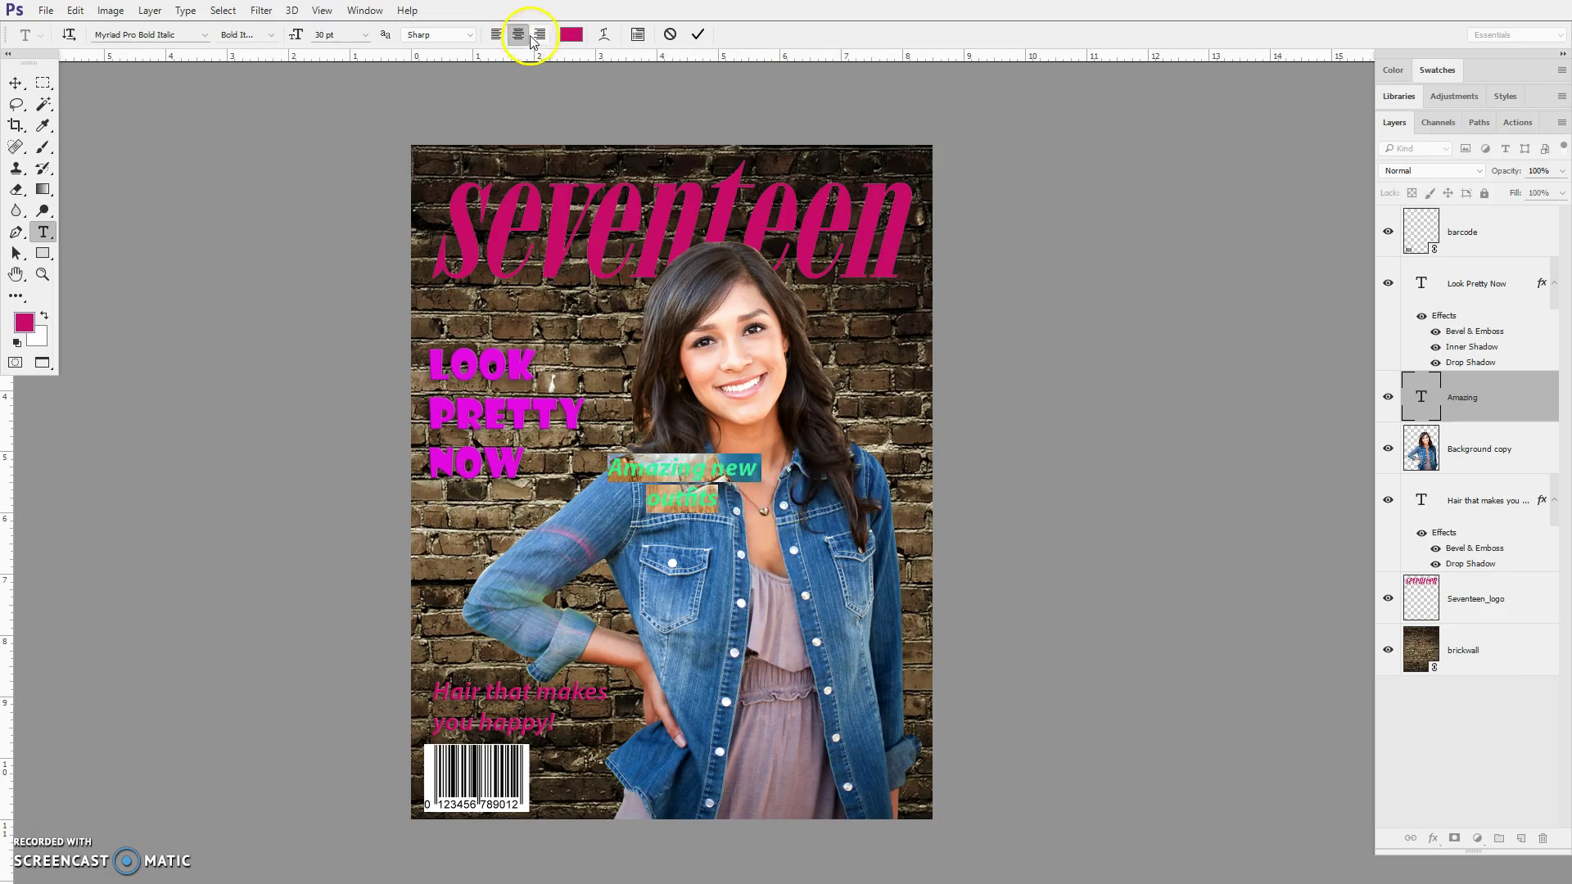
click(540, 35)
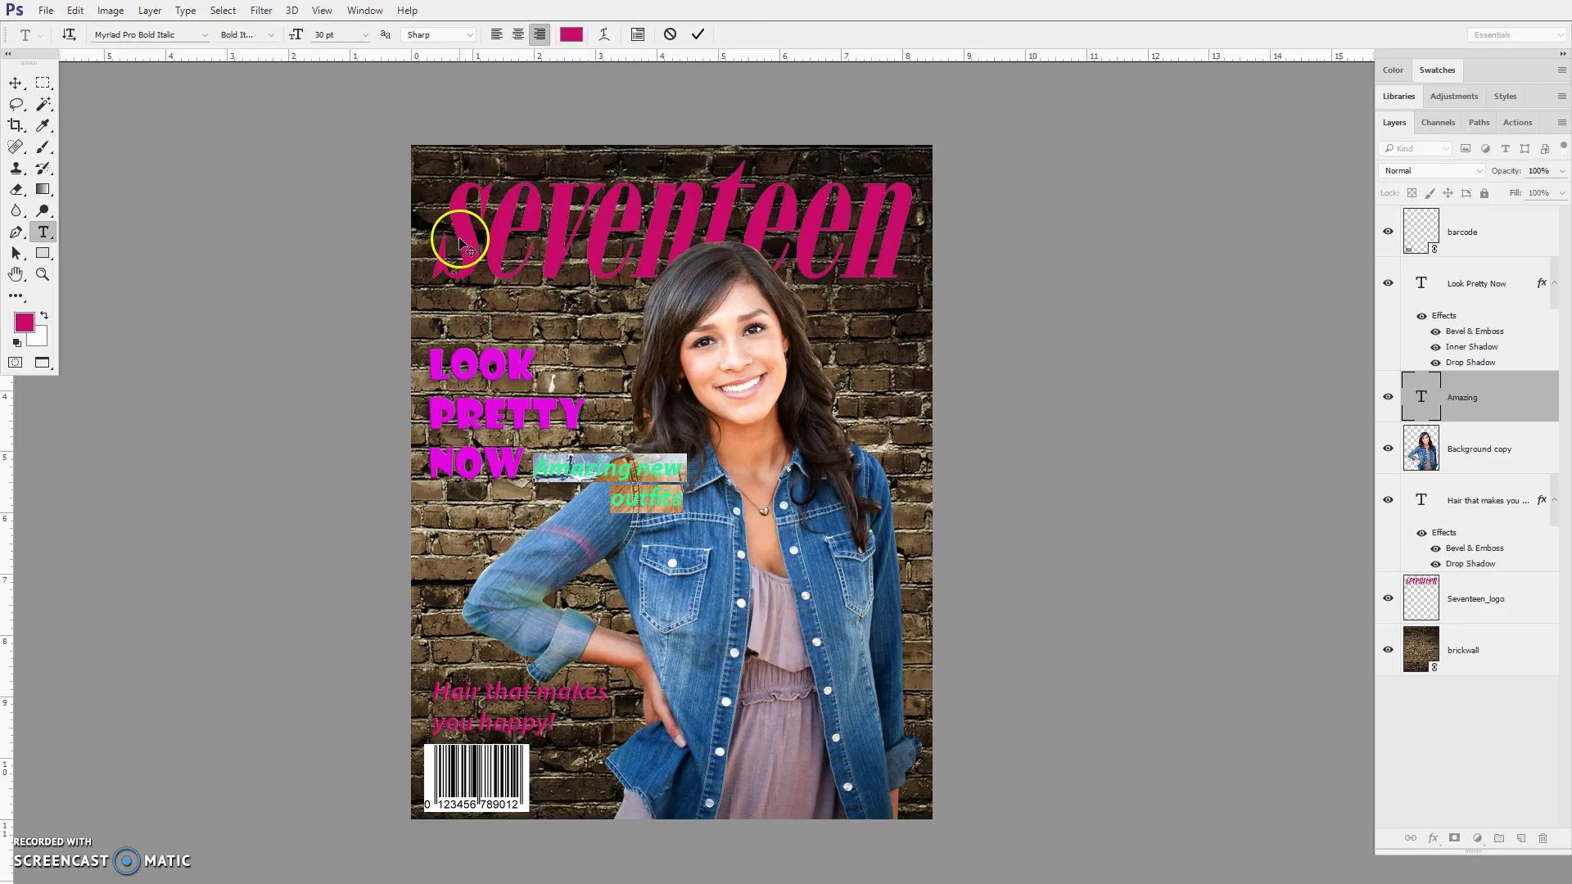
- Shift the woman slightly left and place "Amazing new outfits" beside her face near the page's right edge, breaking the line after "Amazing"
click(16, 82)
drag(634, 468, 824, 744)
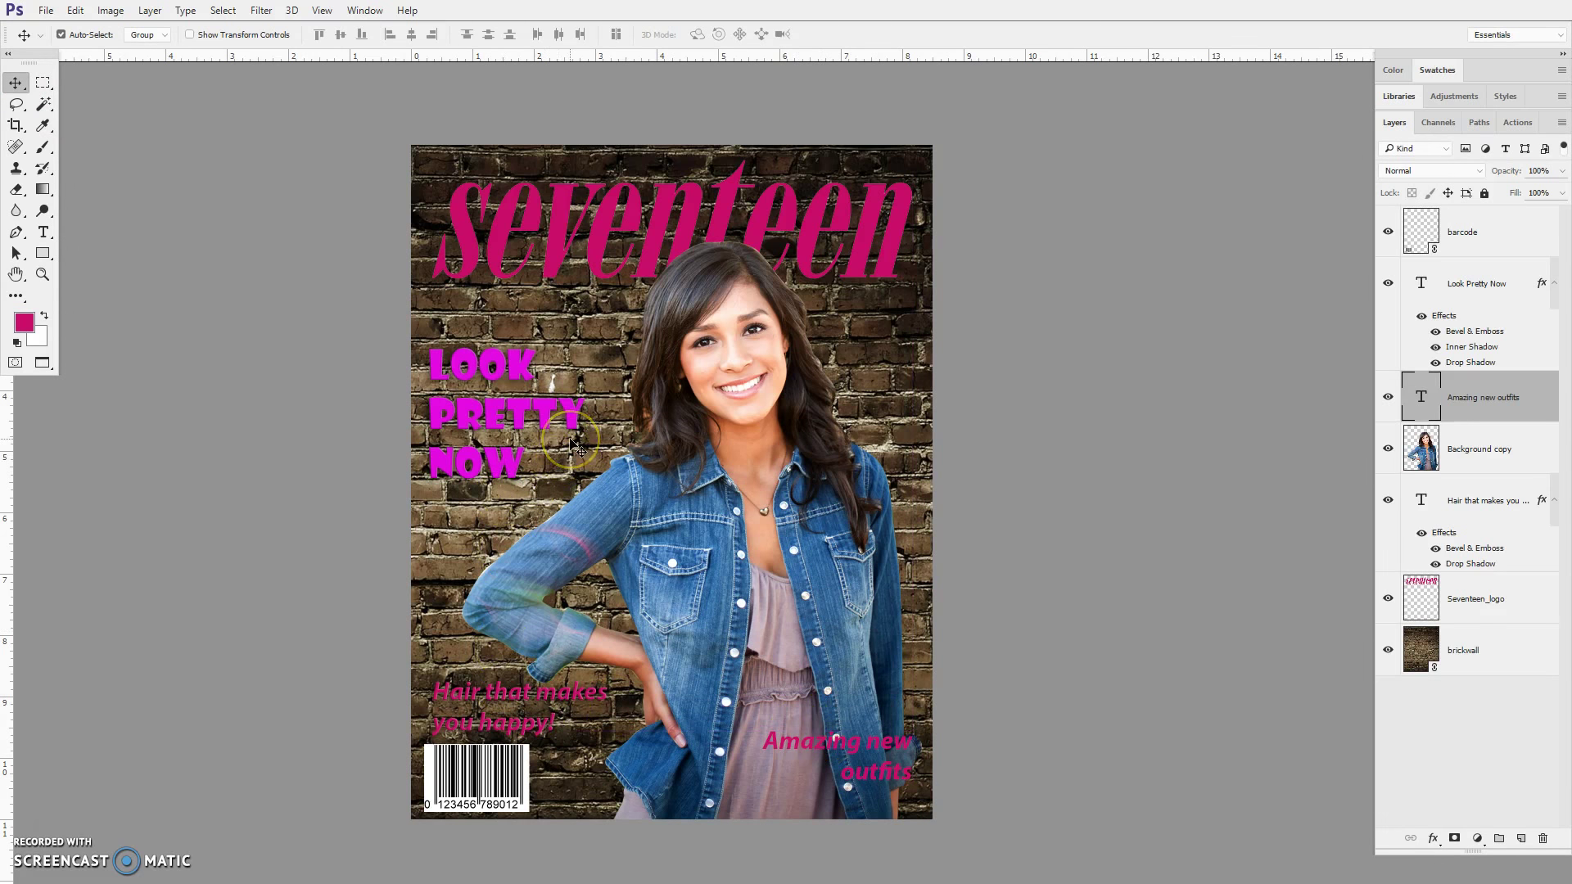
drag(602, 450, 706, 471)
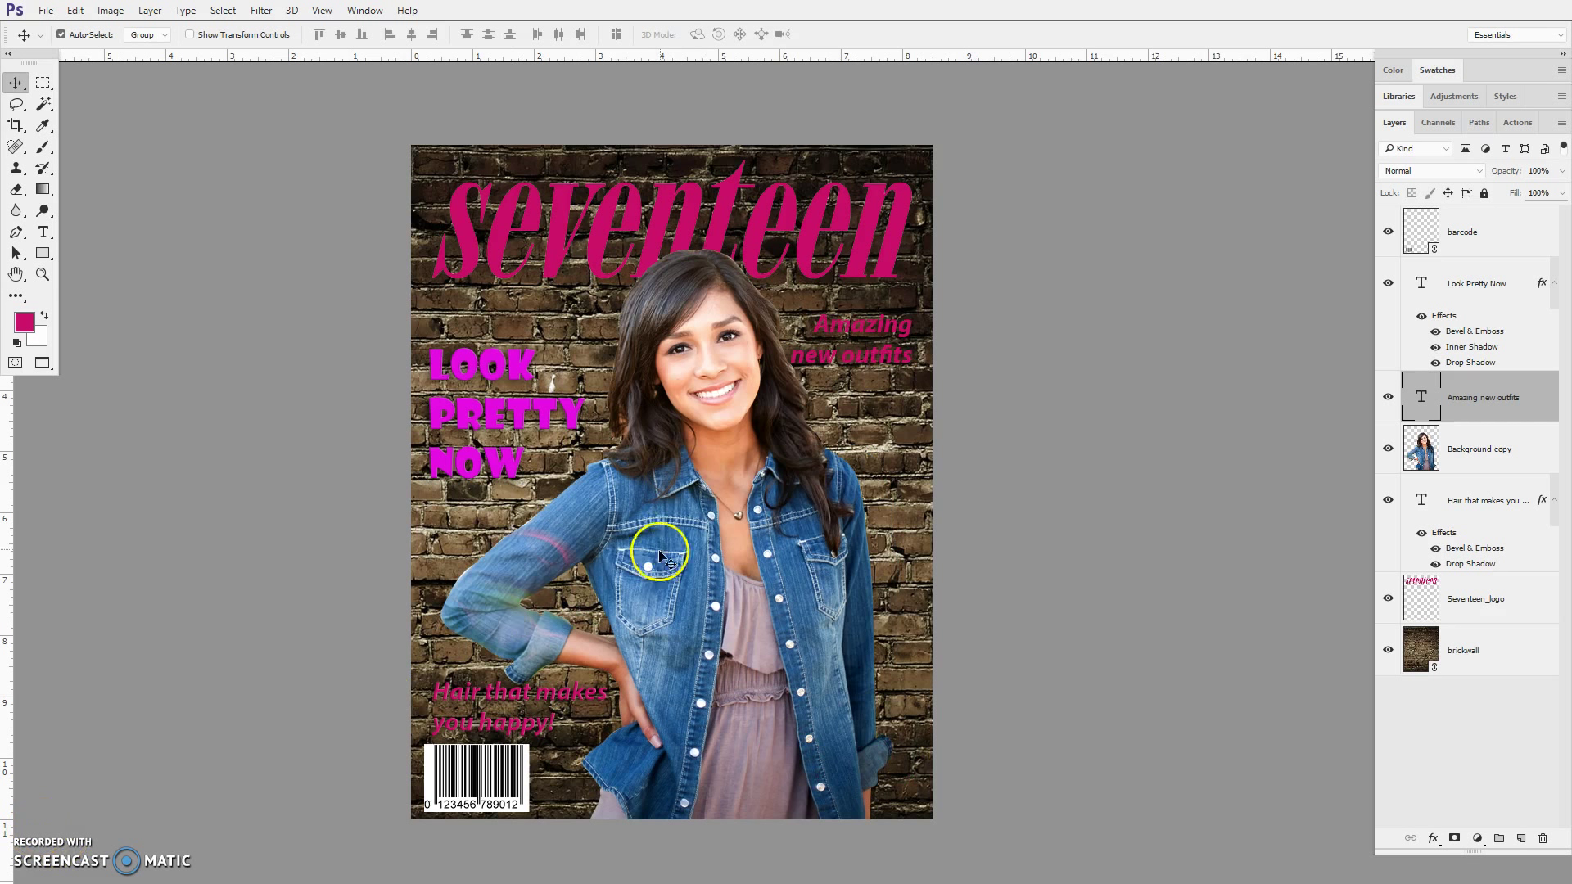
mouse_move(864, 330)
mouse_down()
mouse_move(906, 302)
mouse_move(864, 338)
mouse_up()
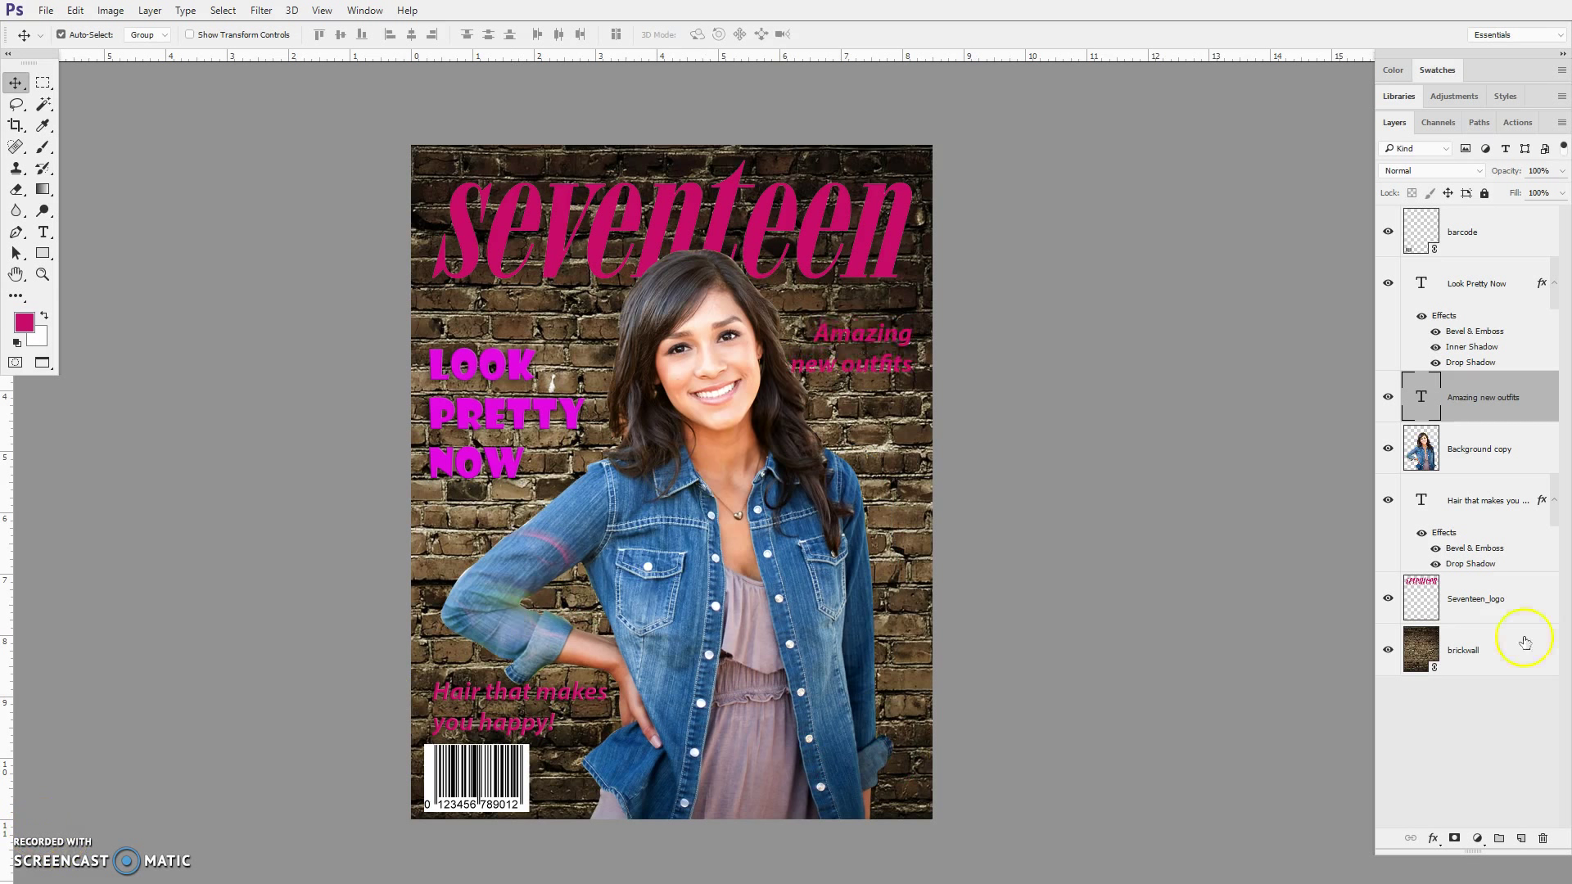
- Apply Drop Shadow and Bevel & Emboss to the "Amazing new outfits" text
click(1433, 839)
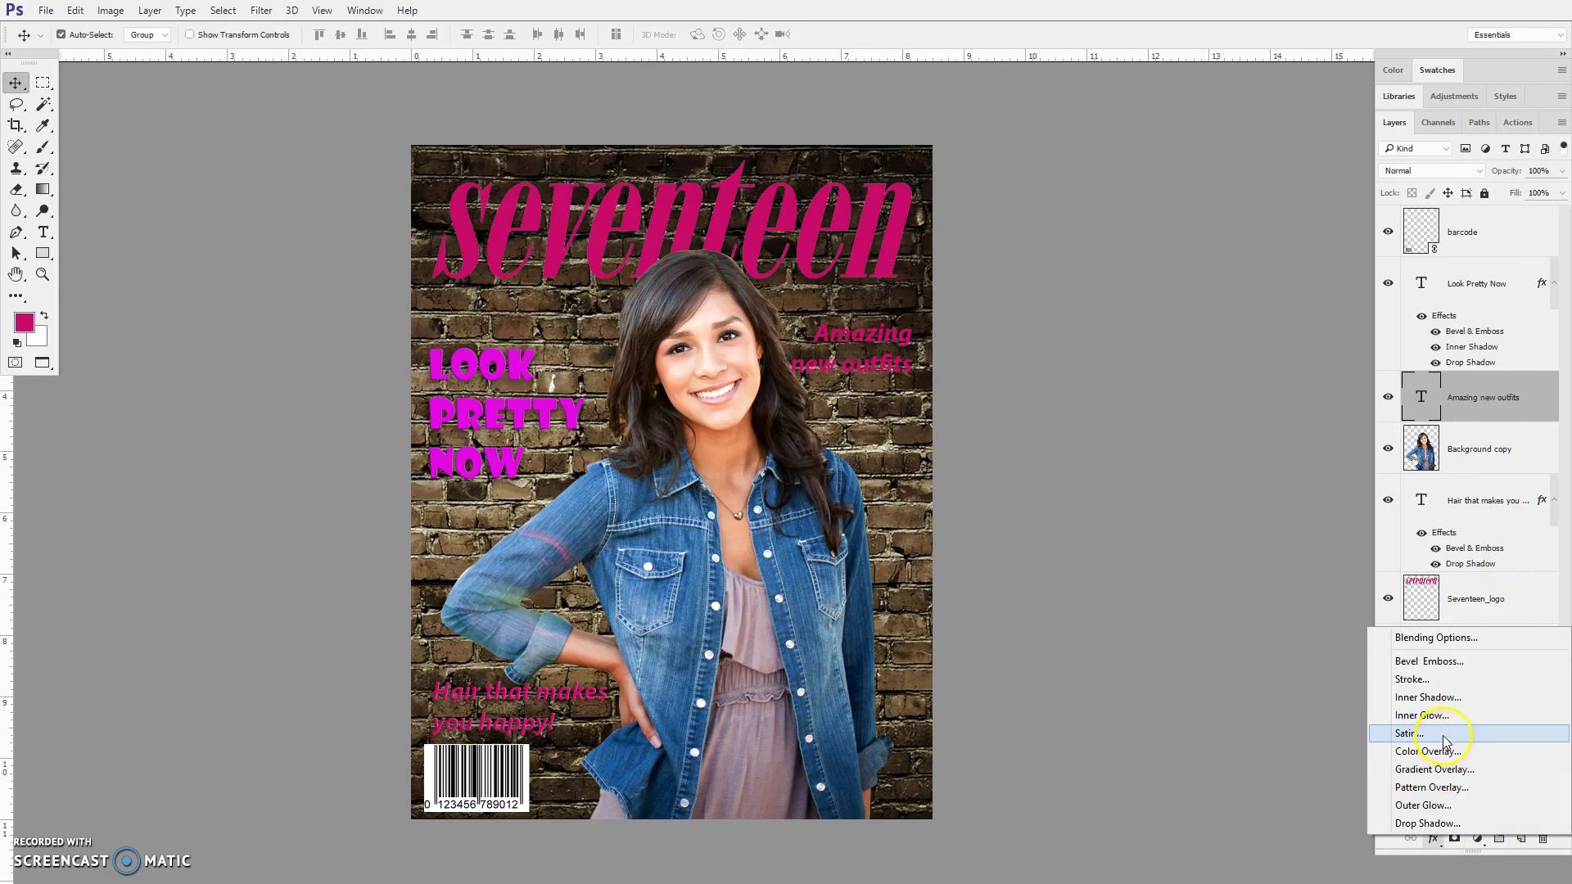
click(1435, 837)
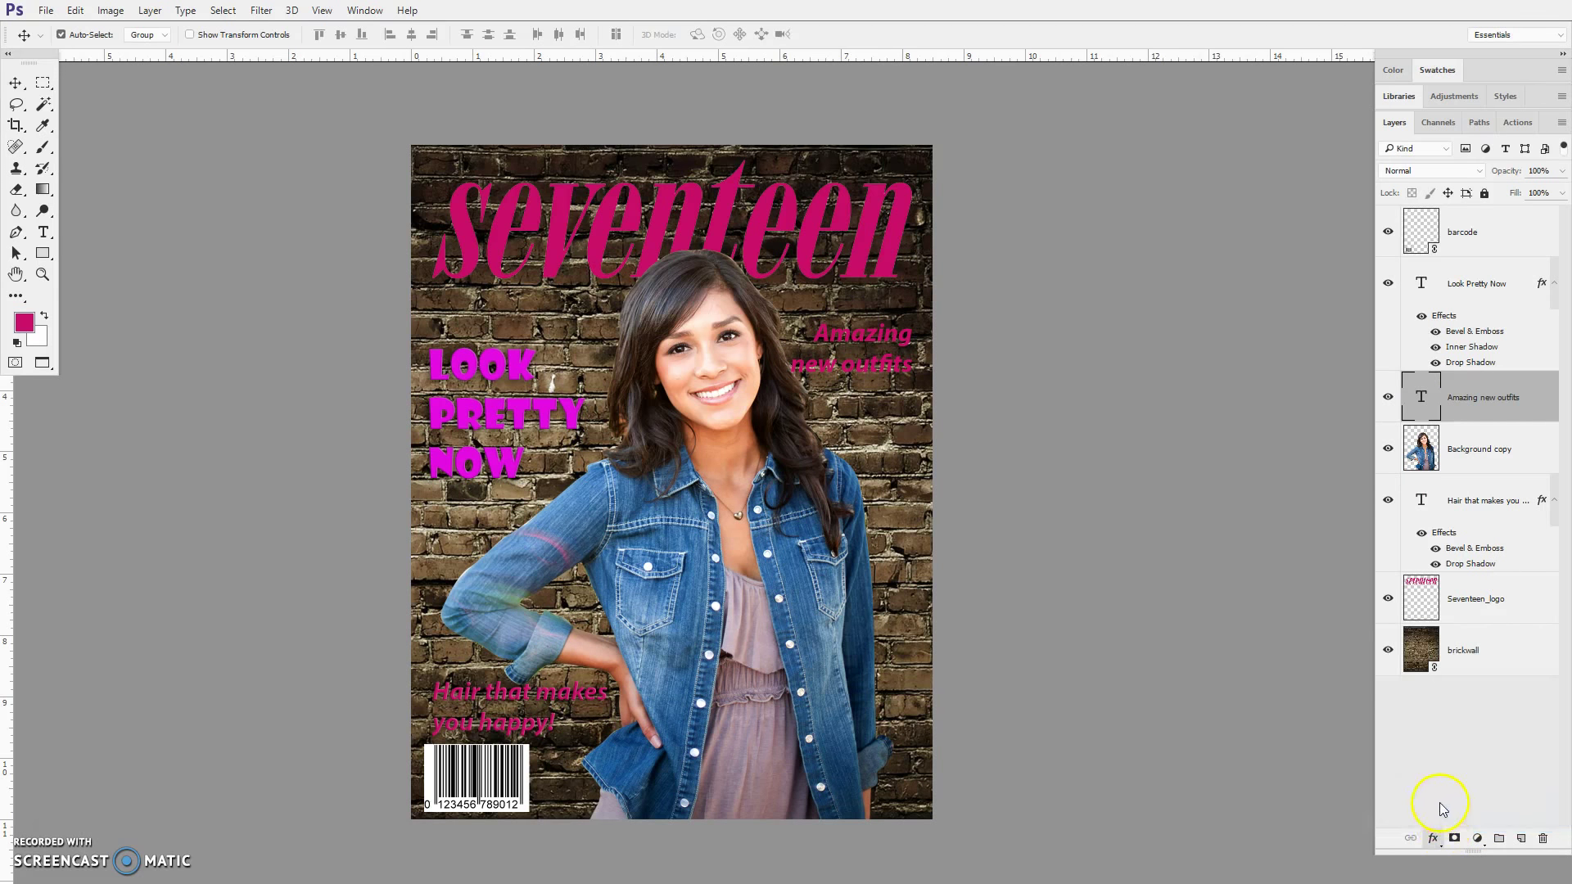
drag(999, 309, 1129, 431)
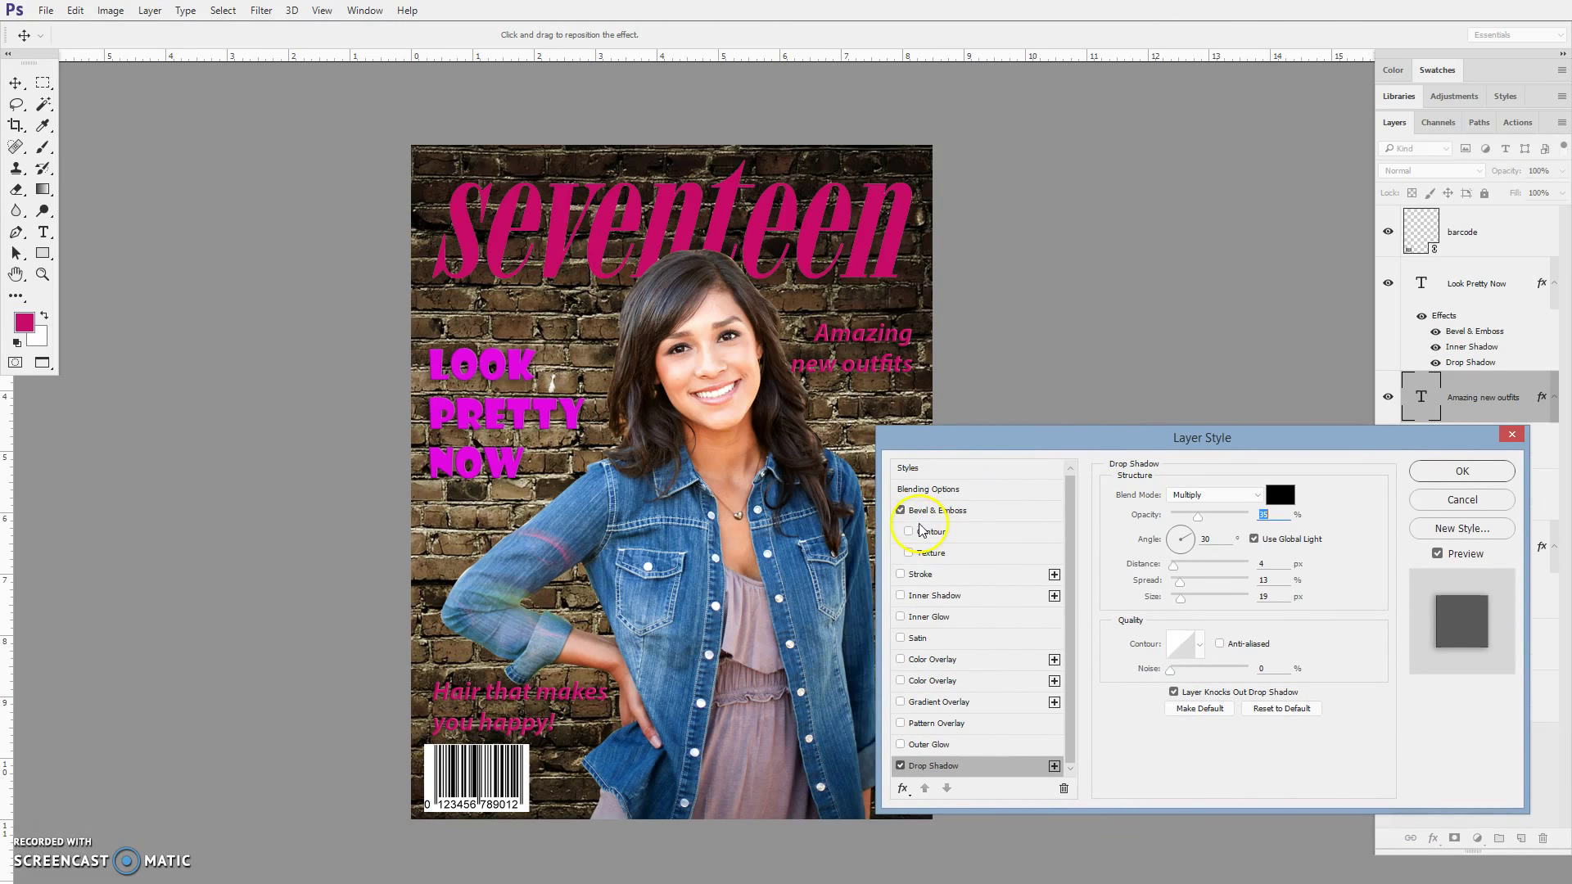
click(1460, 471)
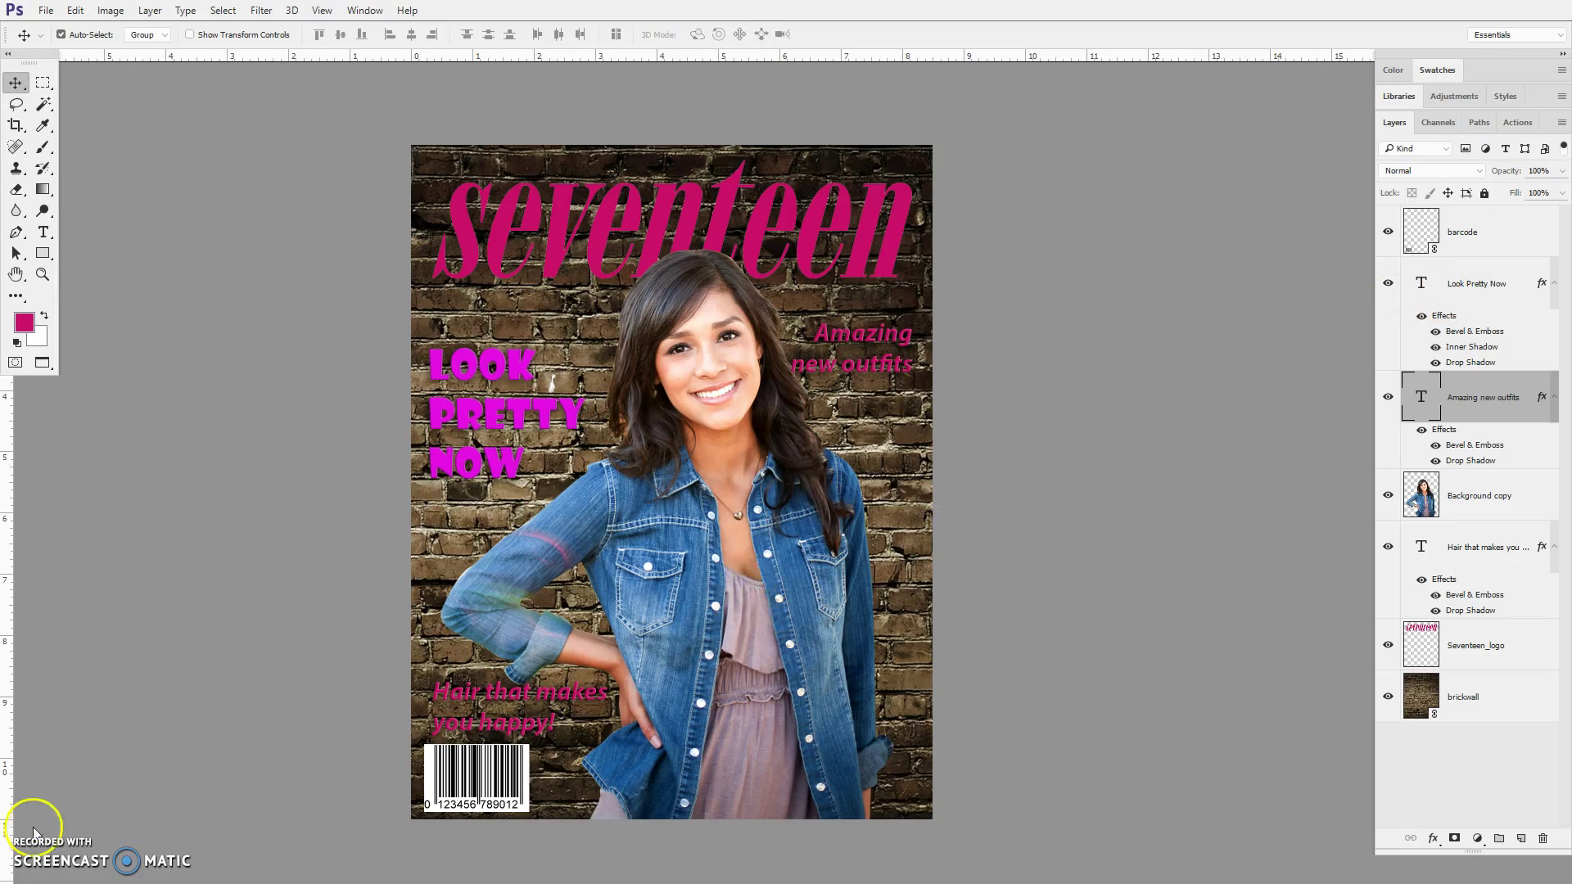
- On the Background copy layer, trace a closed Pen path around the white fringe along the bent arm's outer sleeve edge
click(464, 565)
scroll(464, 565, up, 4)
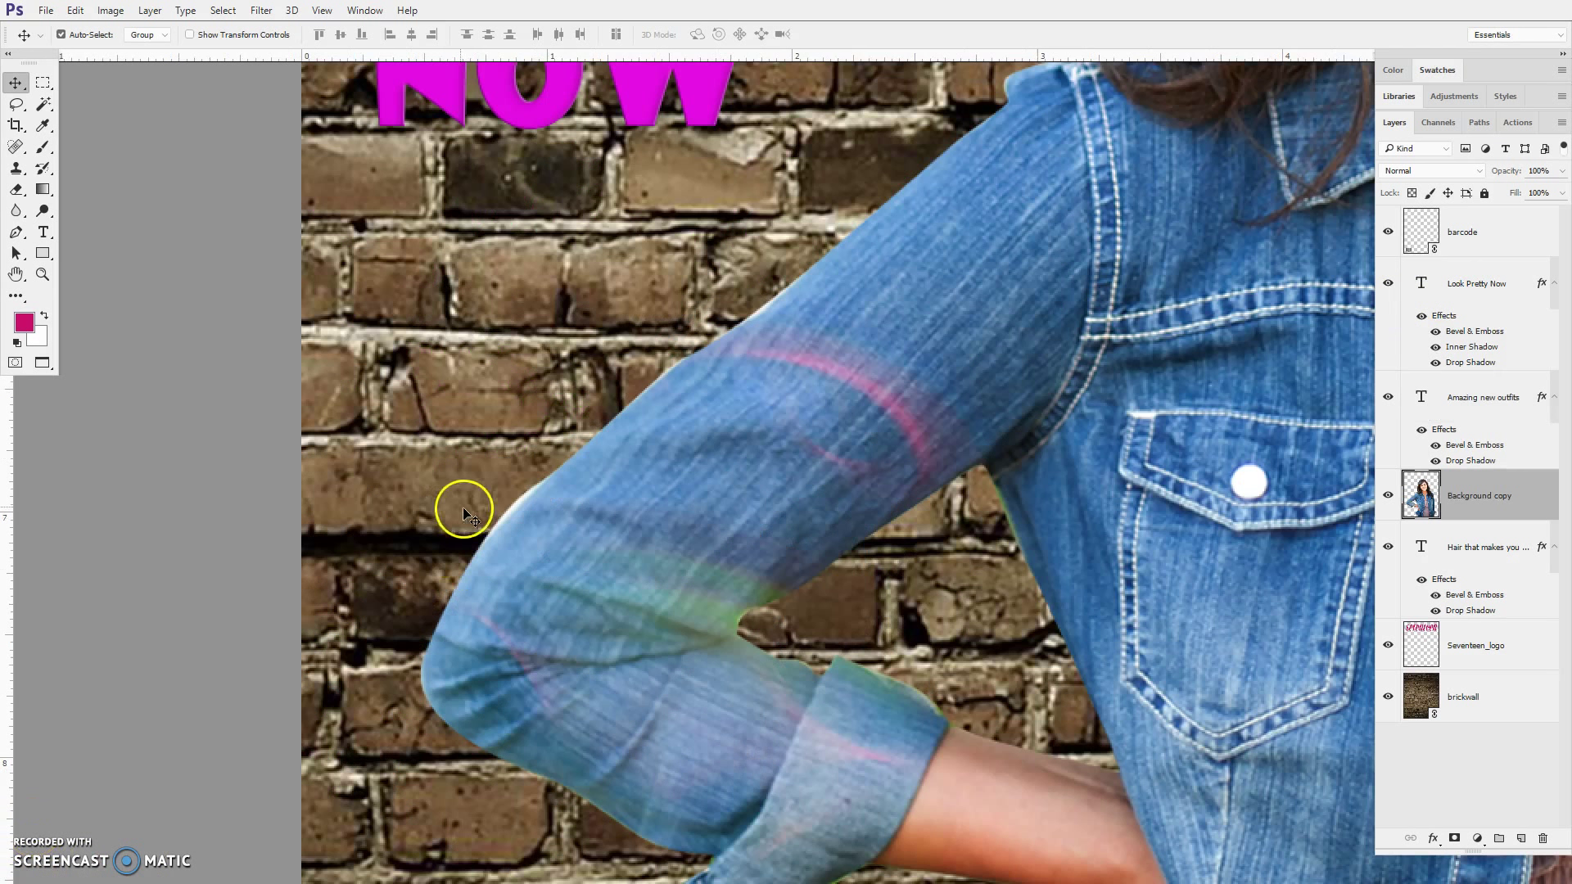
key(p)
drag(407, 647, 706, 354)
drag(801, 280, 819, 266)
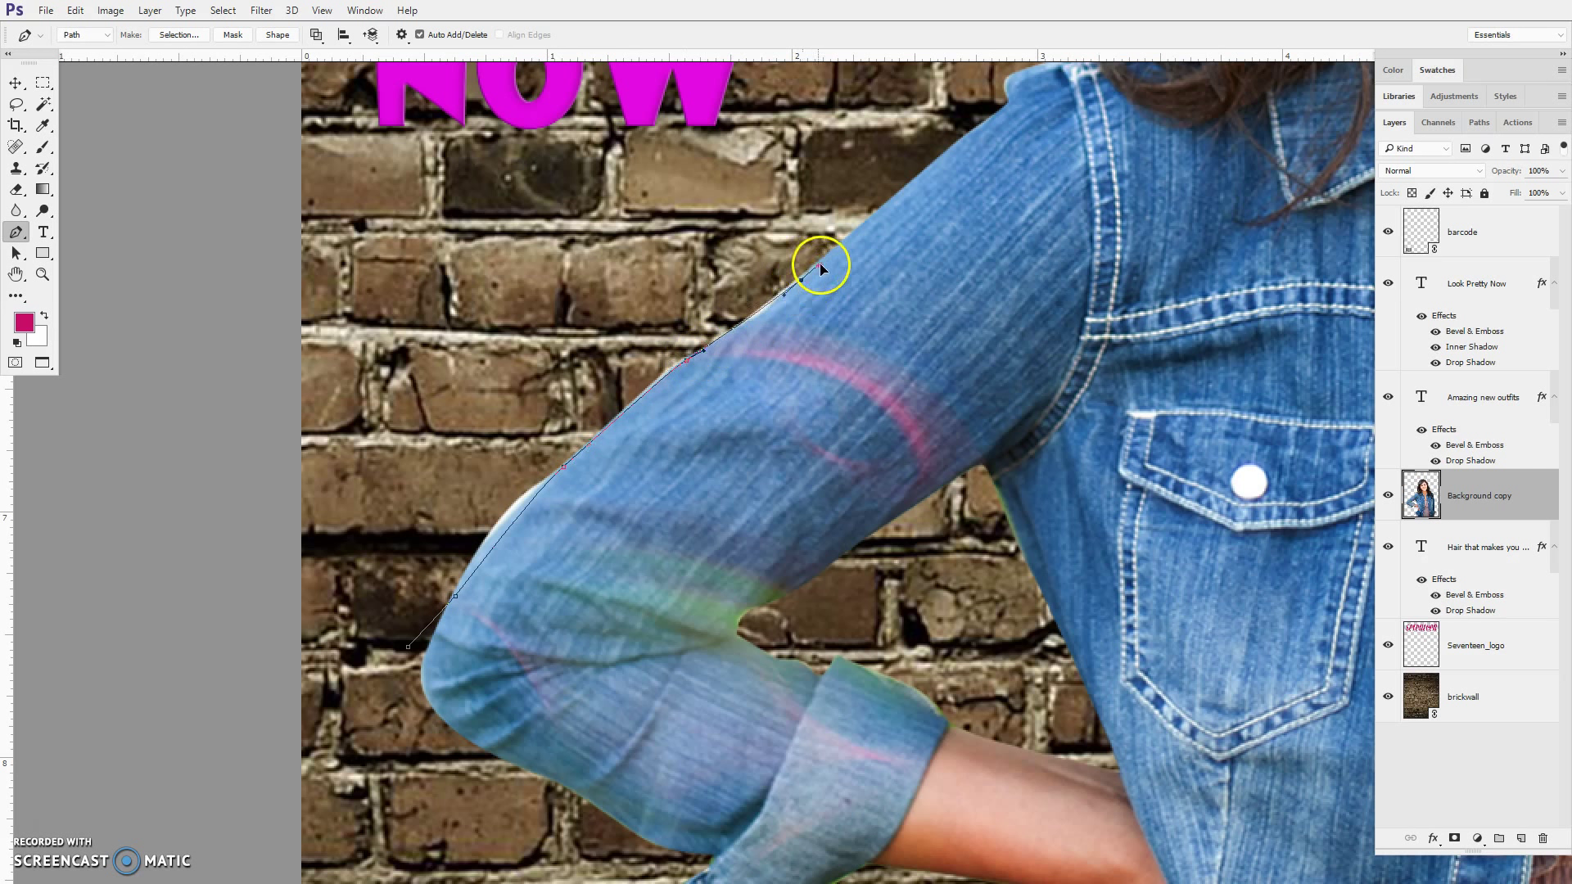
drag(880, 208, 528, 313)
click(407, 647)
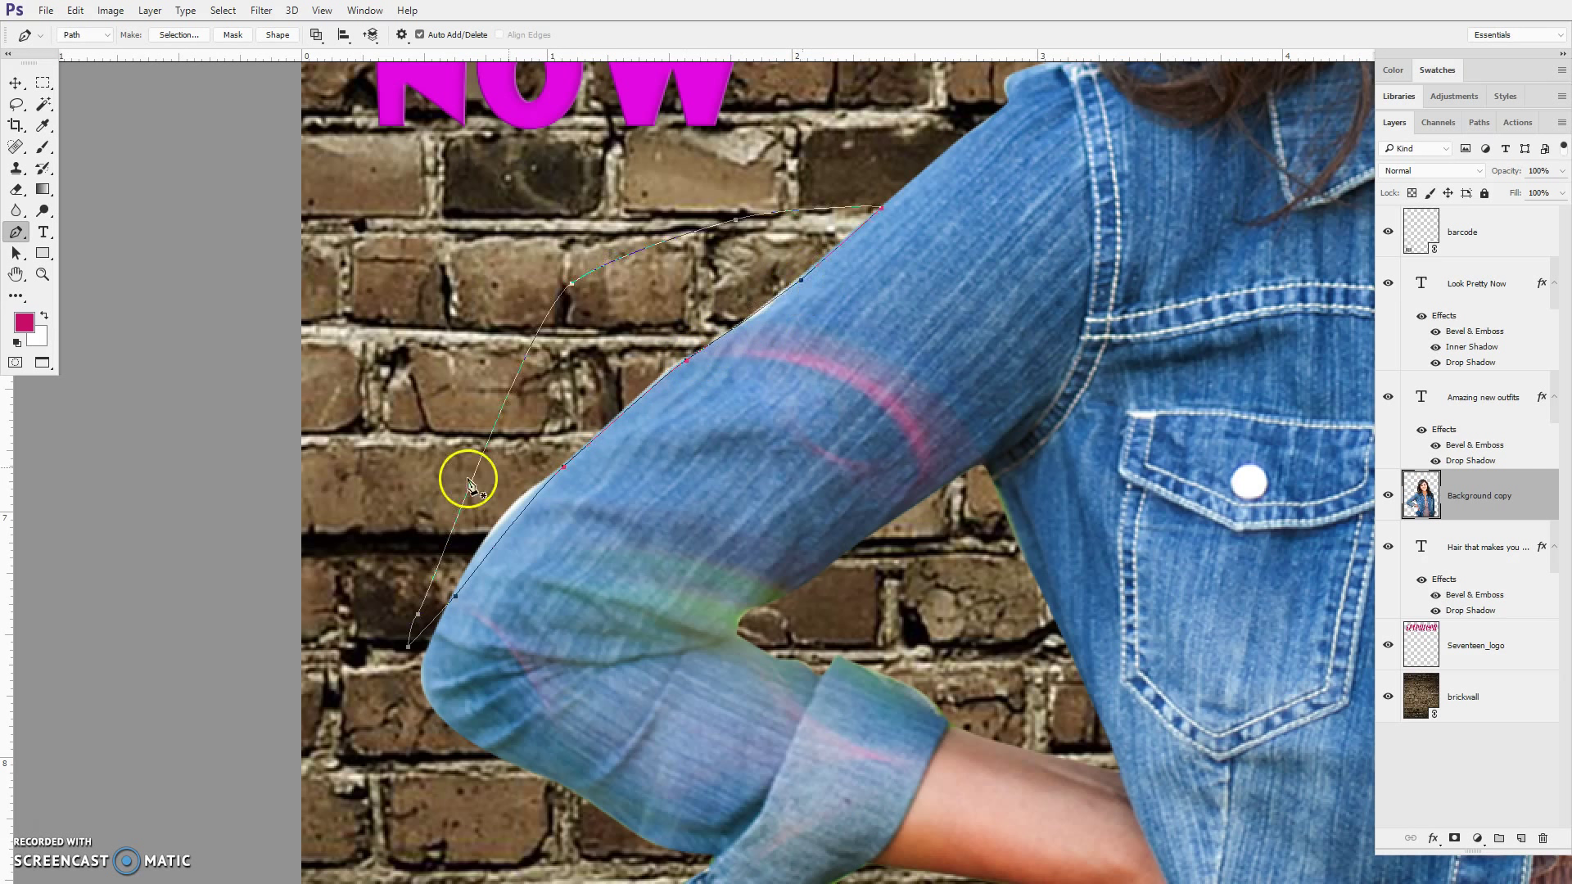
- Convert the sleeve-edge path to a selection, delete the white fringe inside it, and deselect
right_click(583, 403)
click(639, 470)
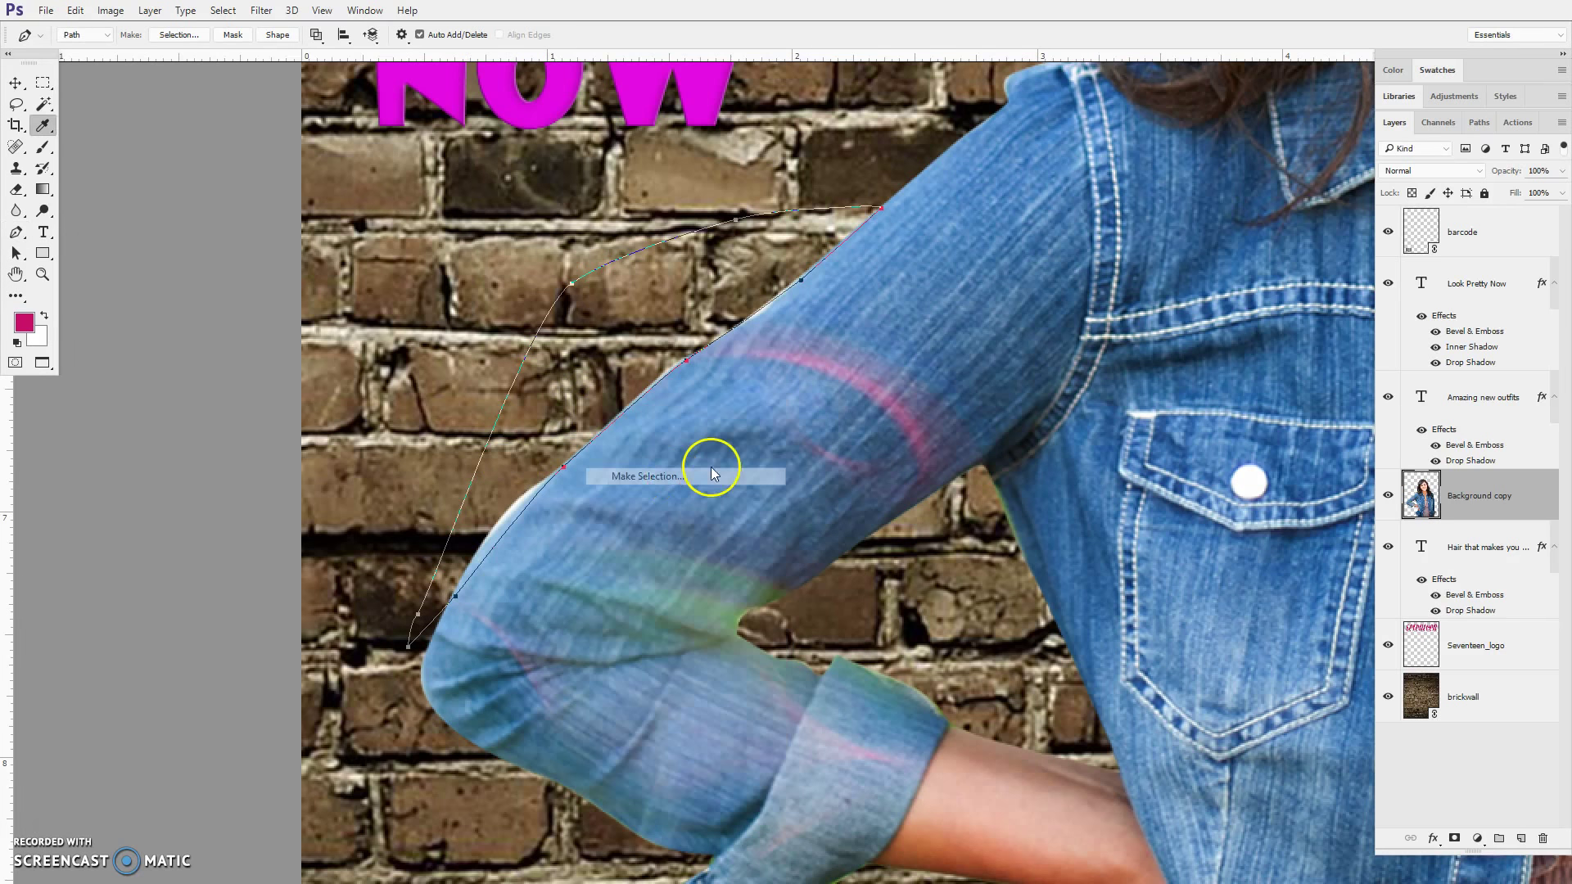
click(1275, 410)
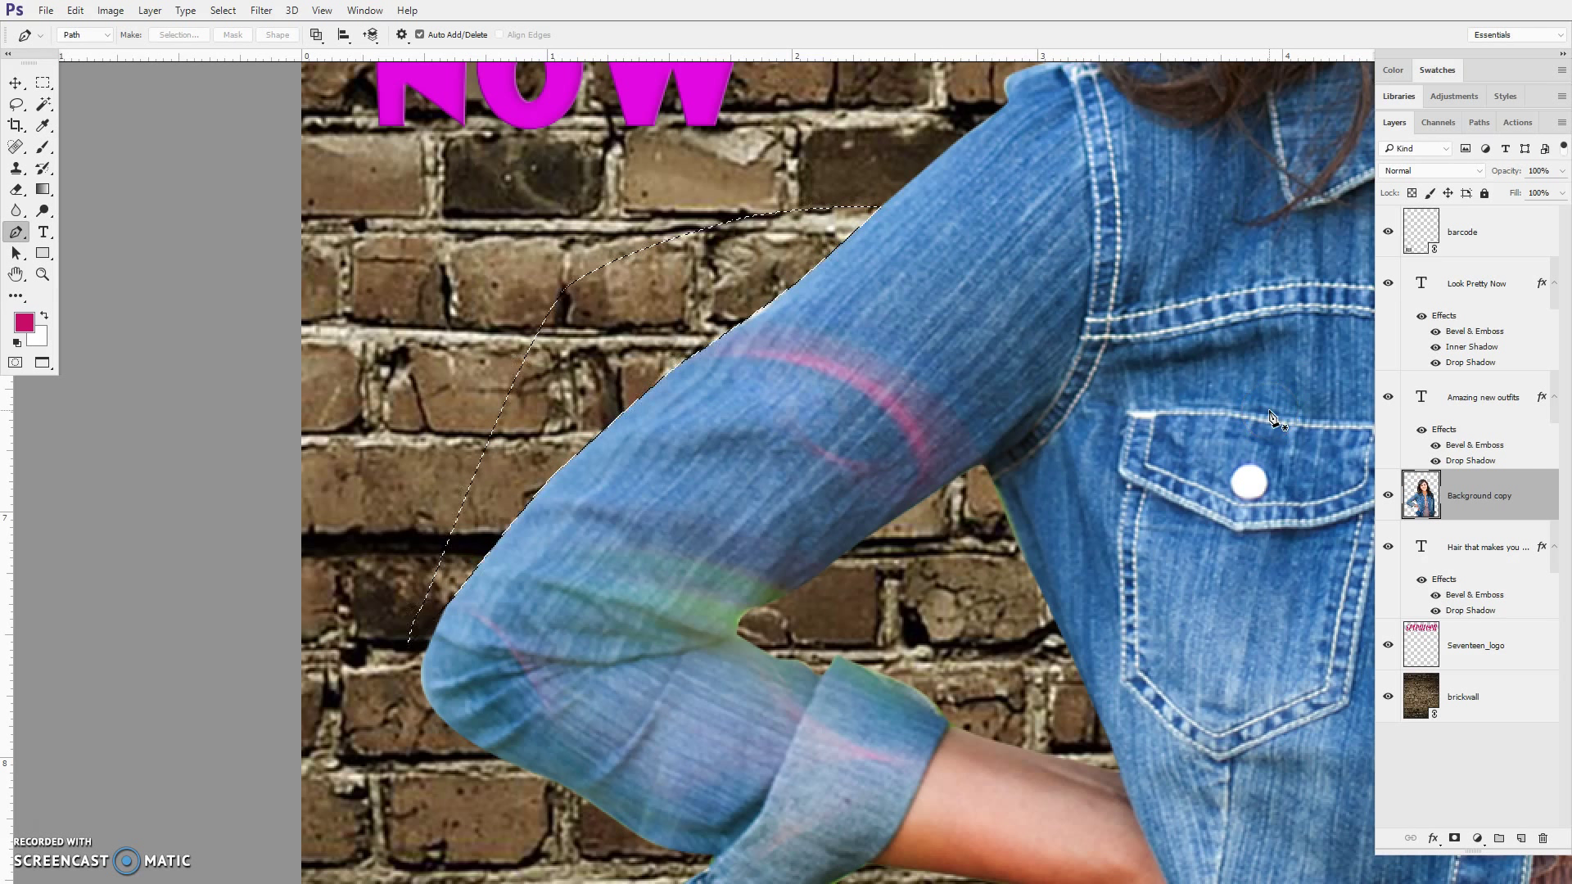
click(1172, 351)
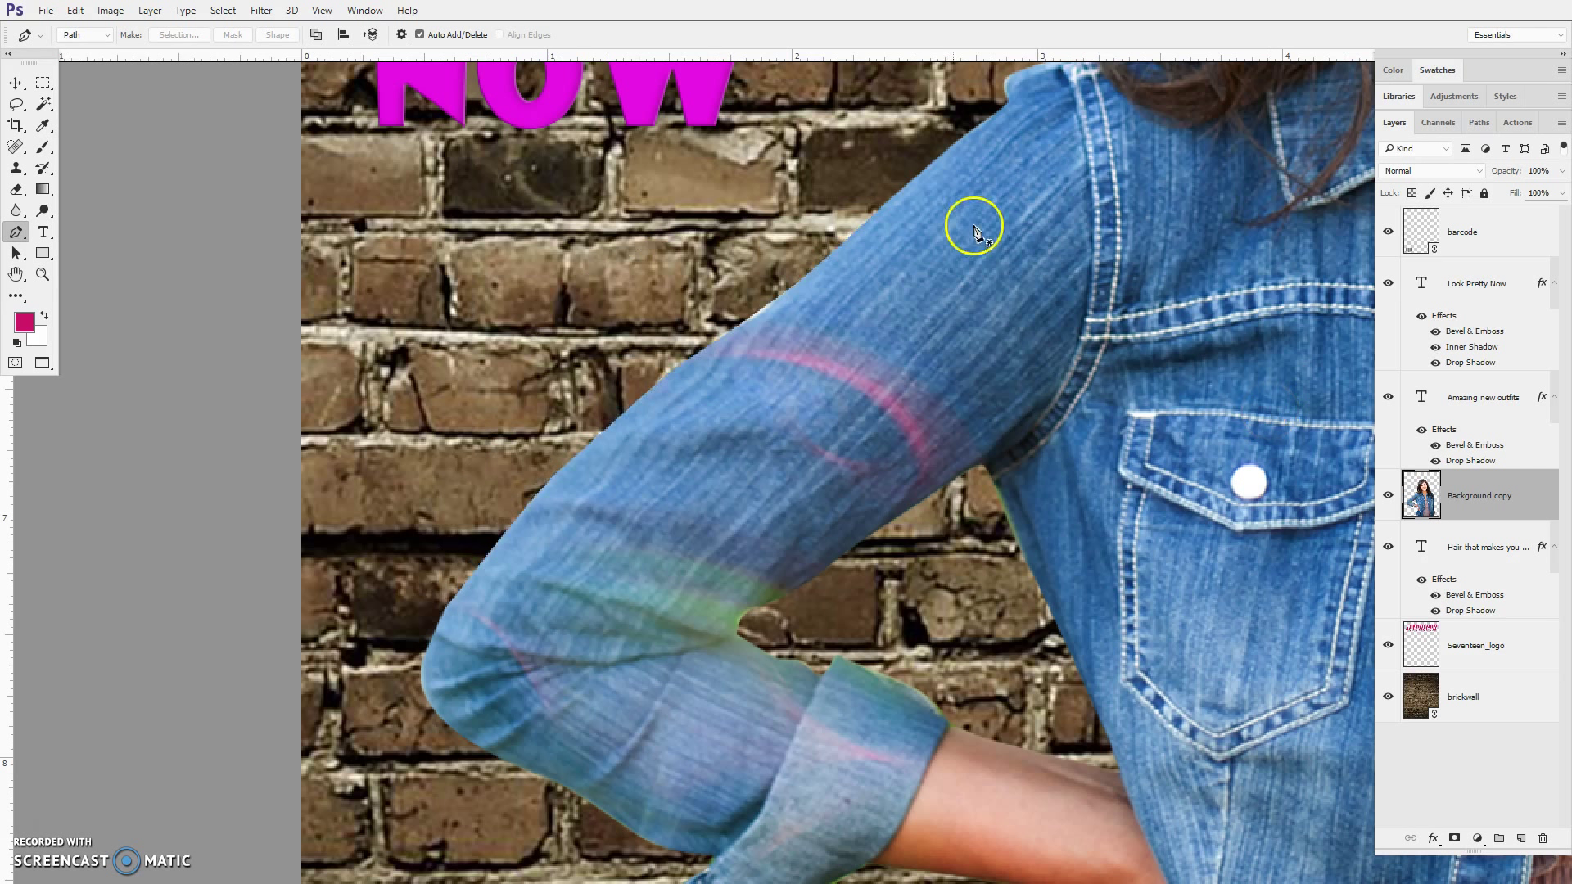
key(b)
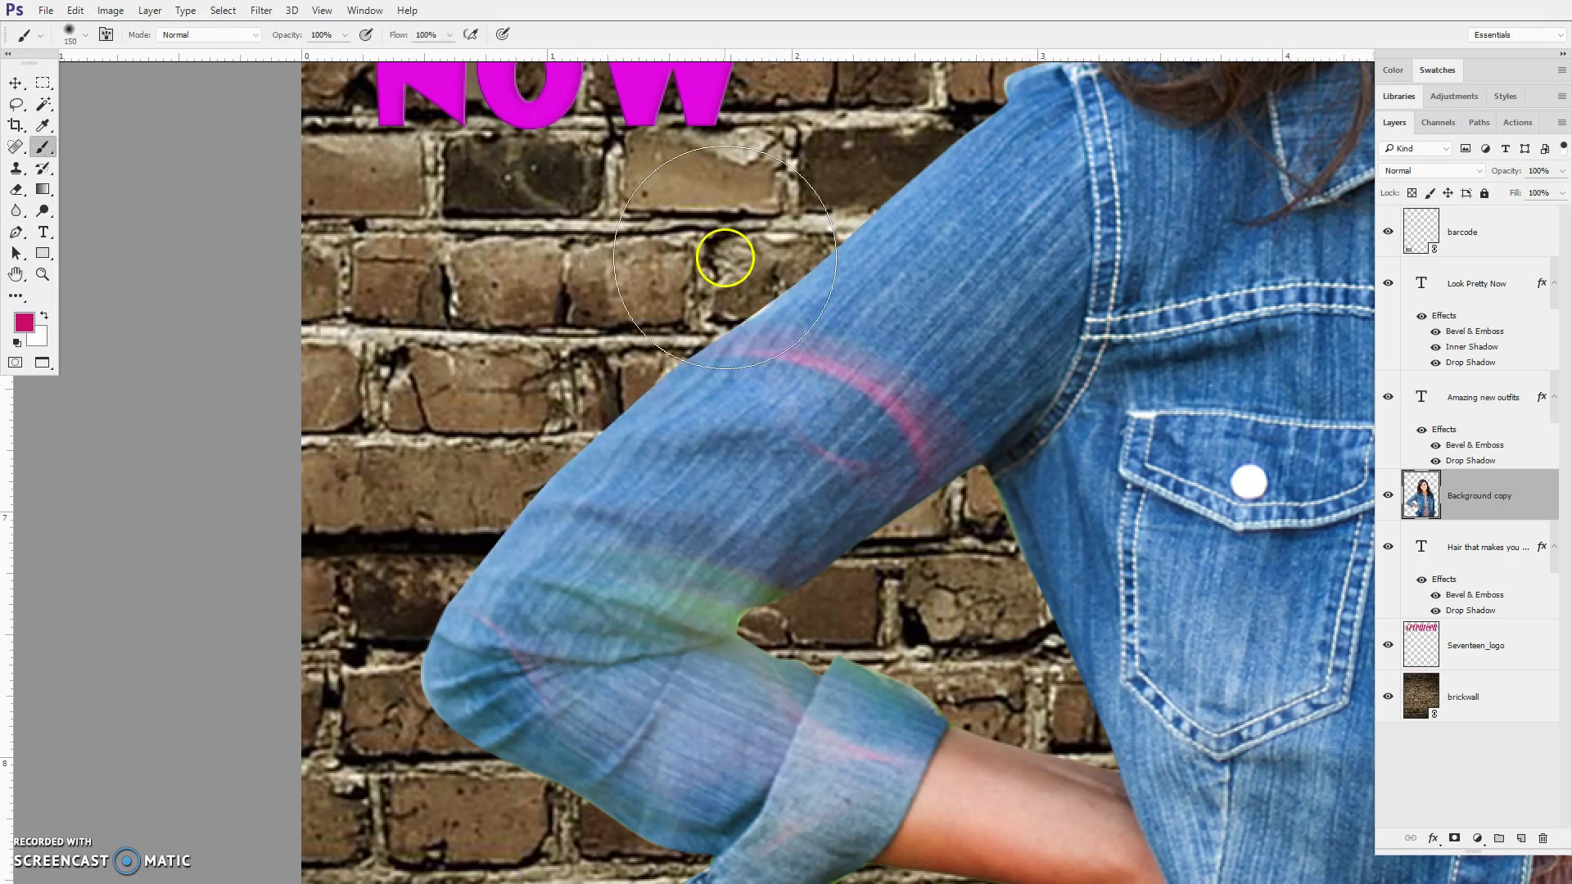
key(bracketleft)
key(bracketleft)
key(bracketleft)
key(bracketleft)
key(bracketleft)
key(bracketleft)
key(bracketleft)
key(bracketleft)
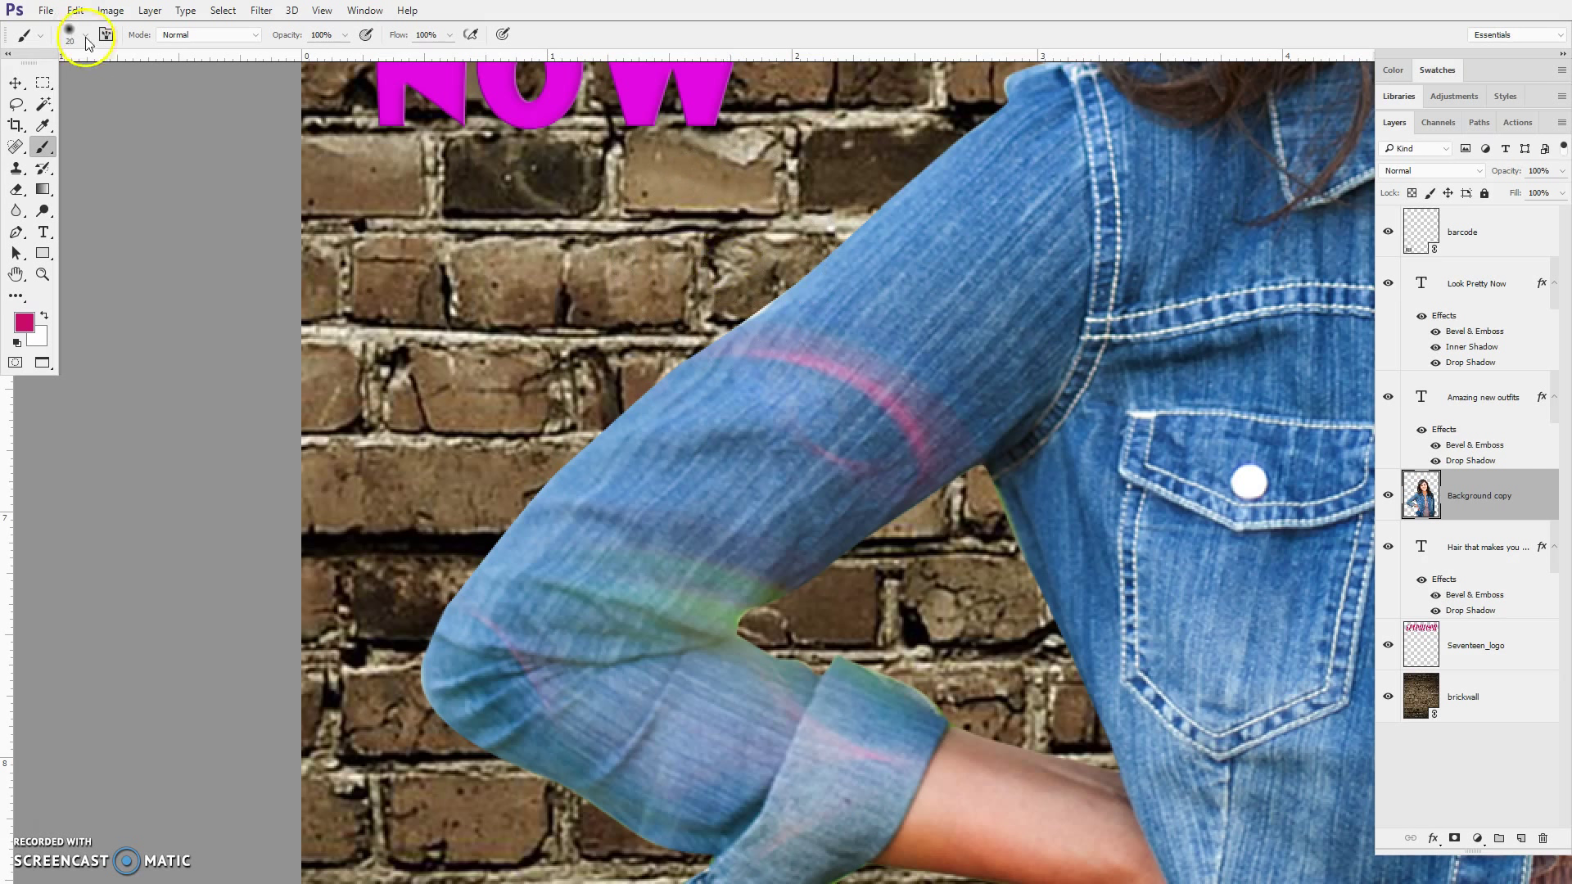
click(86, 37)
click(165, 191)
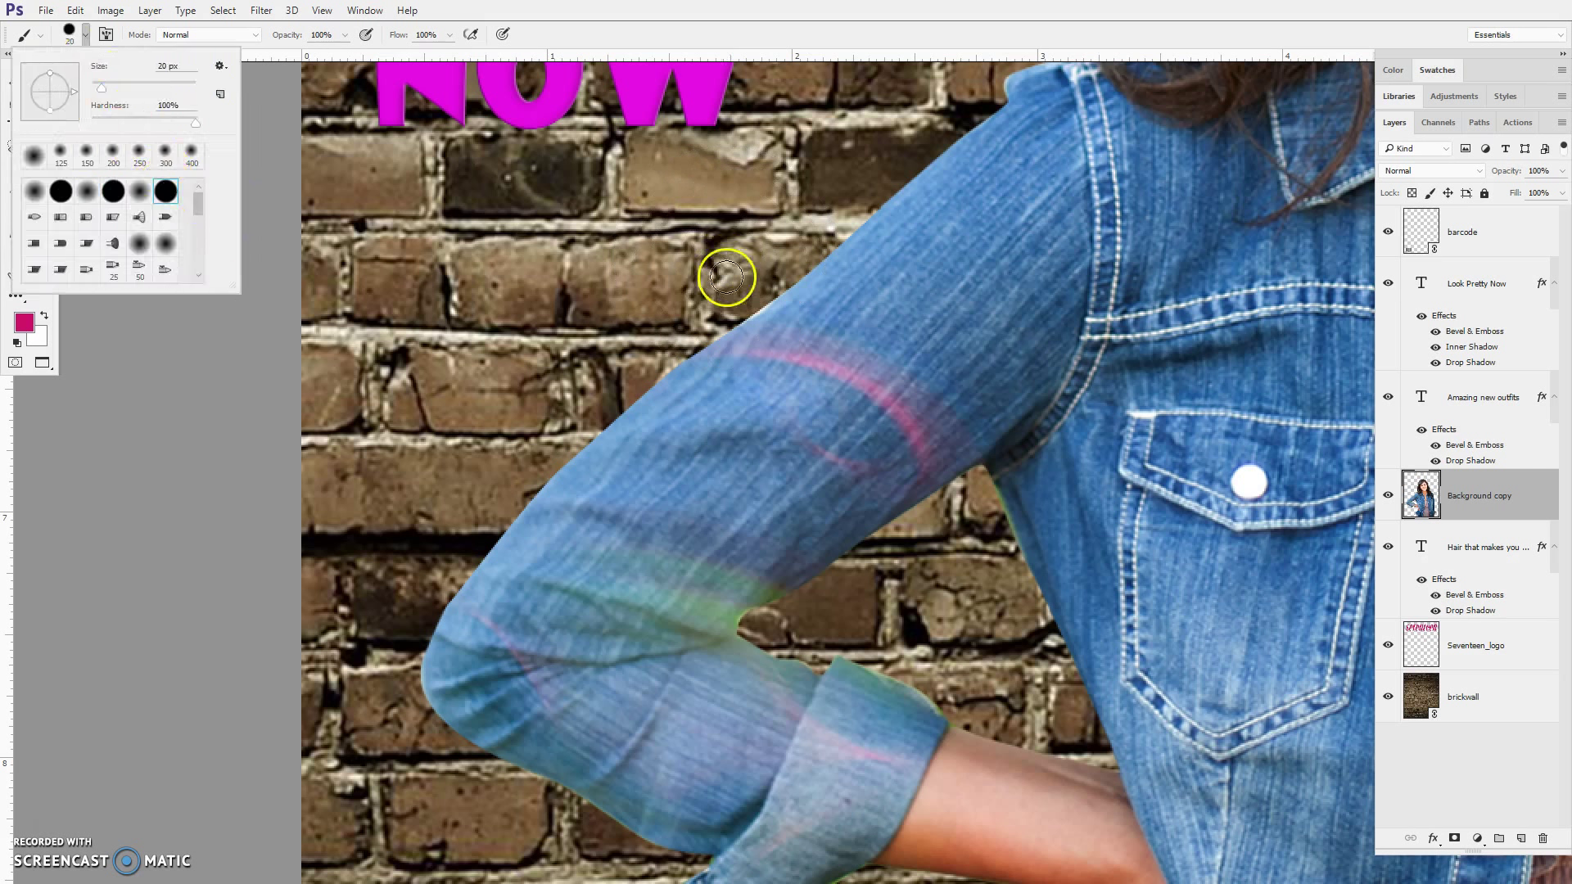
click(769, 263)
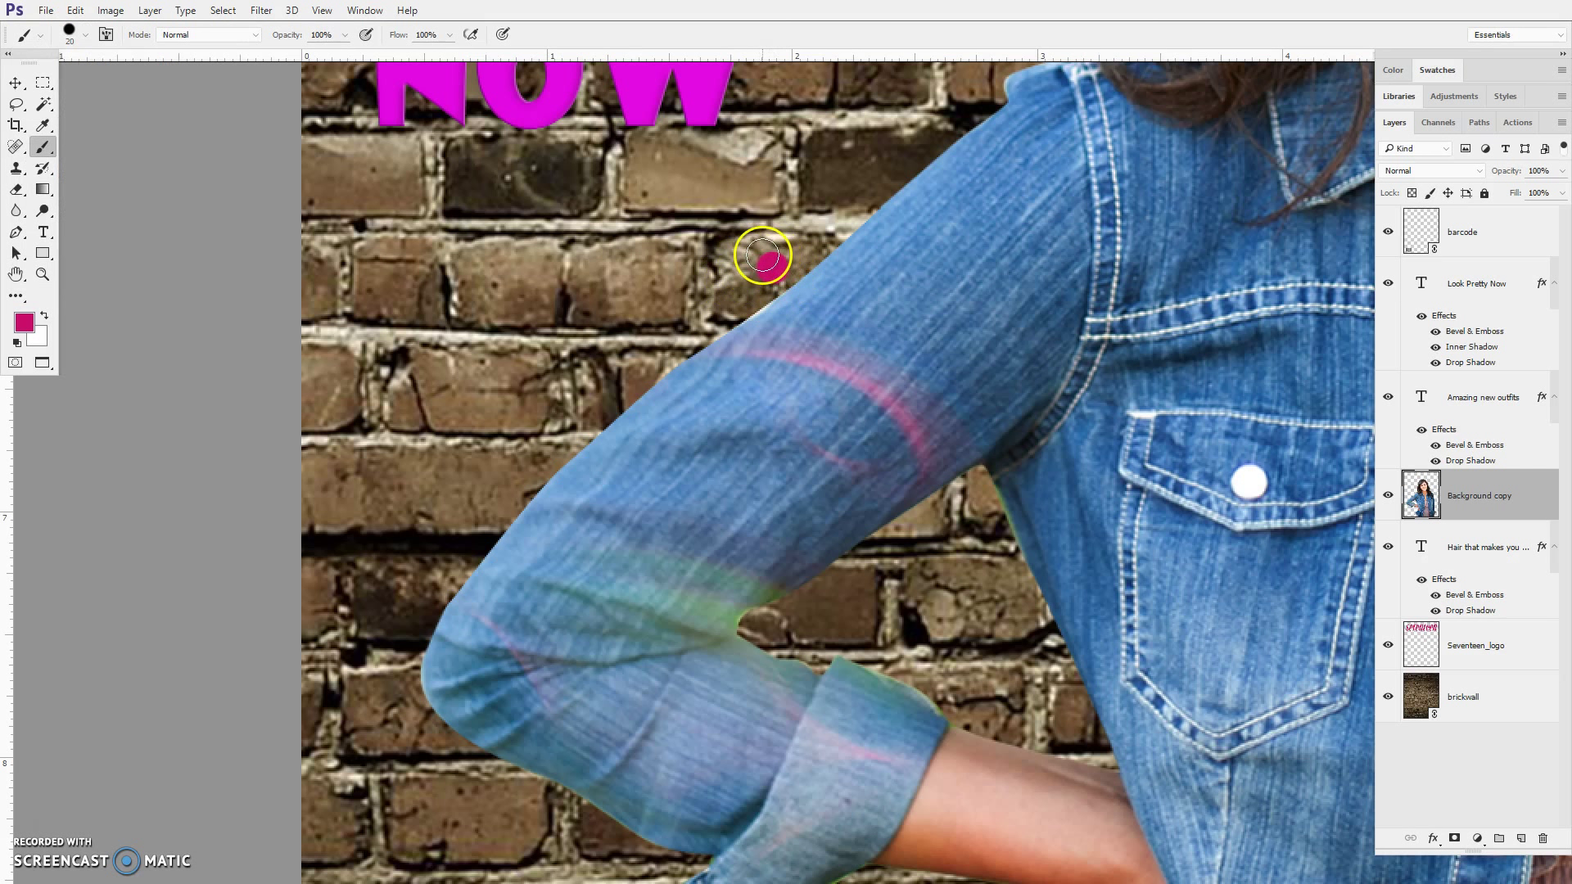
key(ctrl+z)
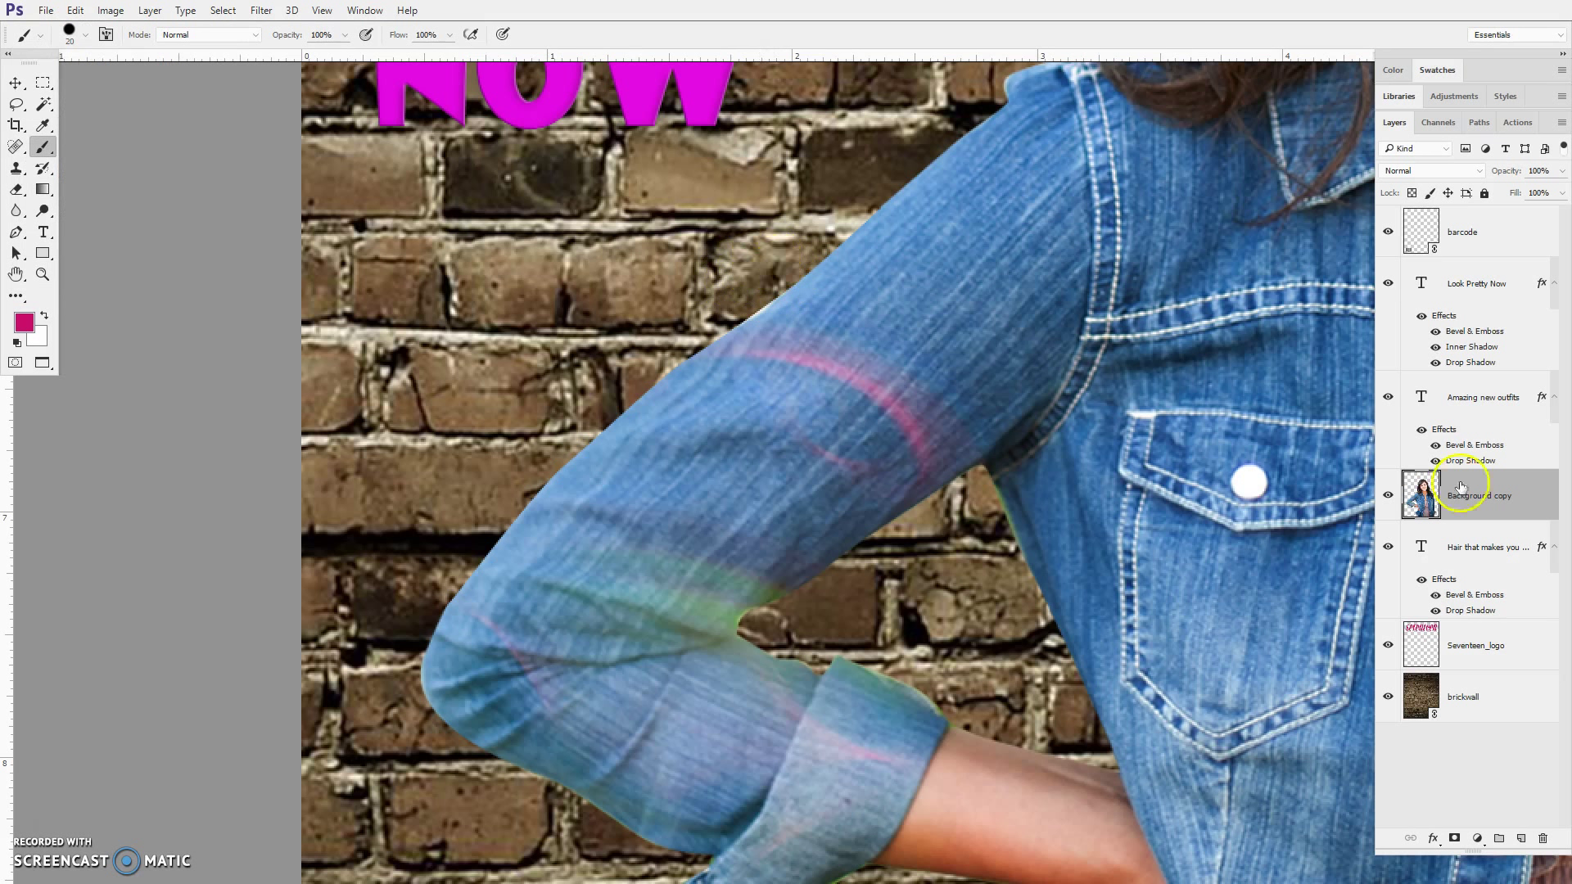
- With a small hard-edged Eraser, clean up the leftover fringe along the bent arm's outer sleeve edge
click(15, 189)
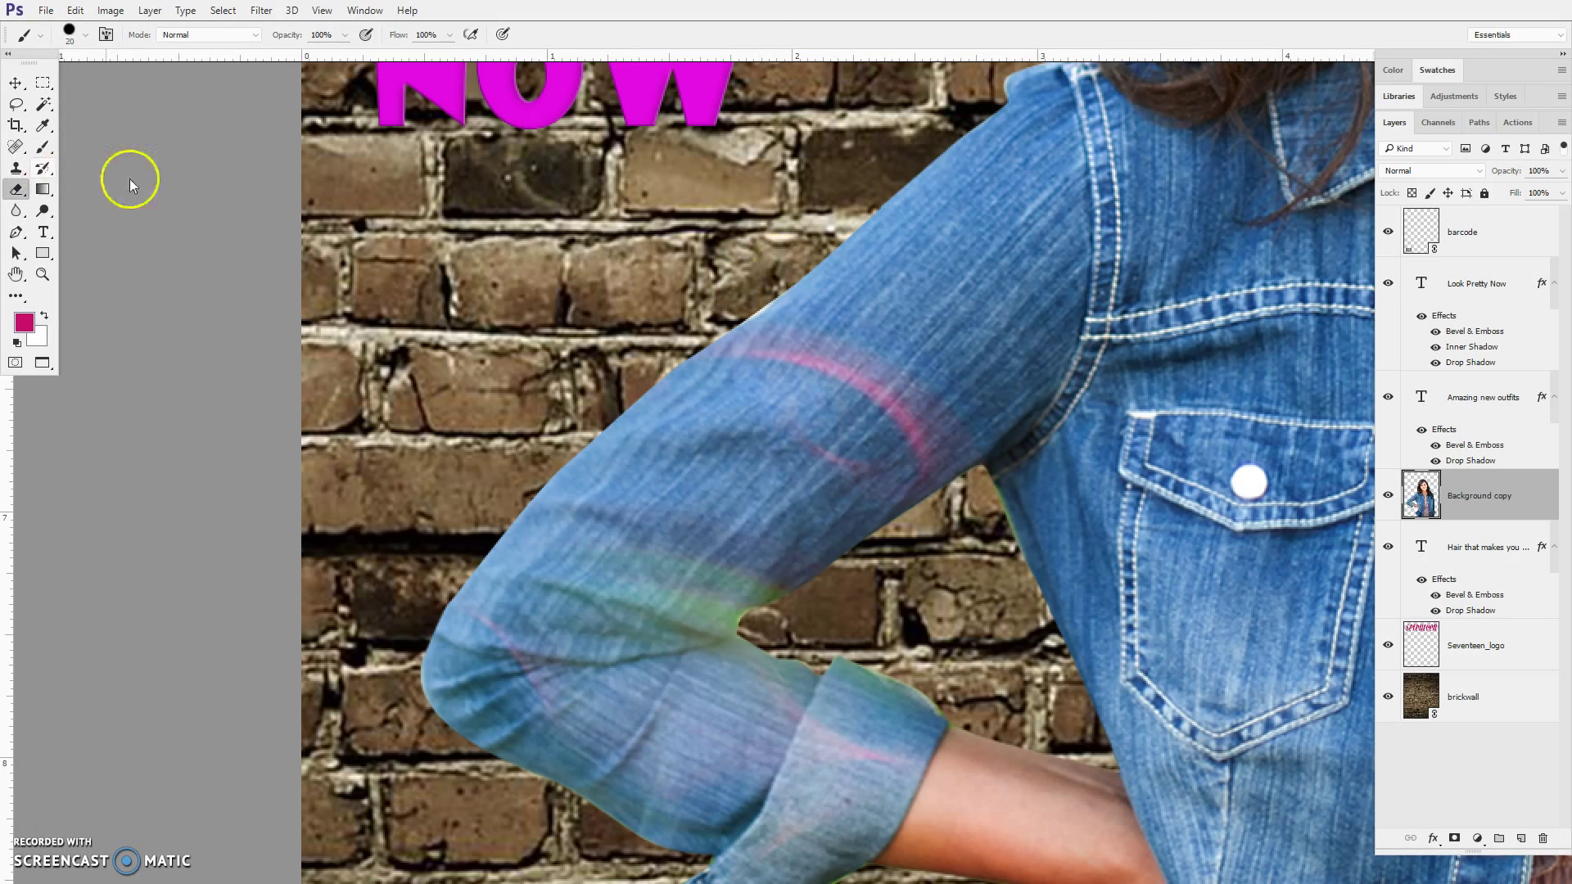
key(bracketleft)
key(bracketleft)
key(bracketleft)
key(bracketleft)
key(bracketleft)
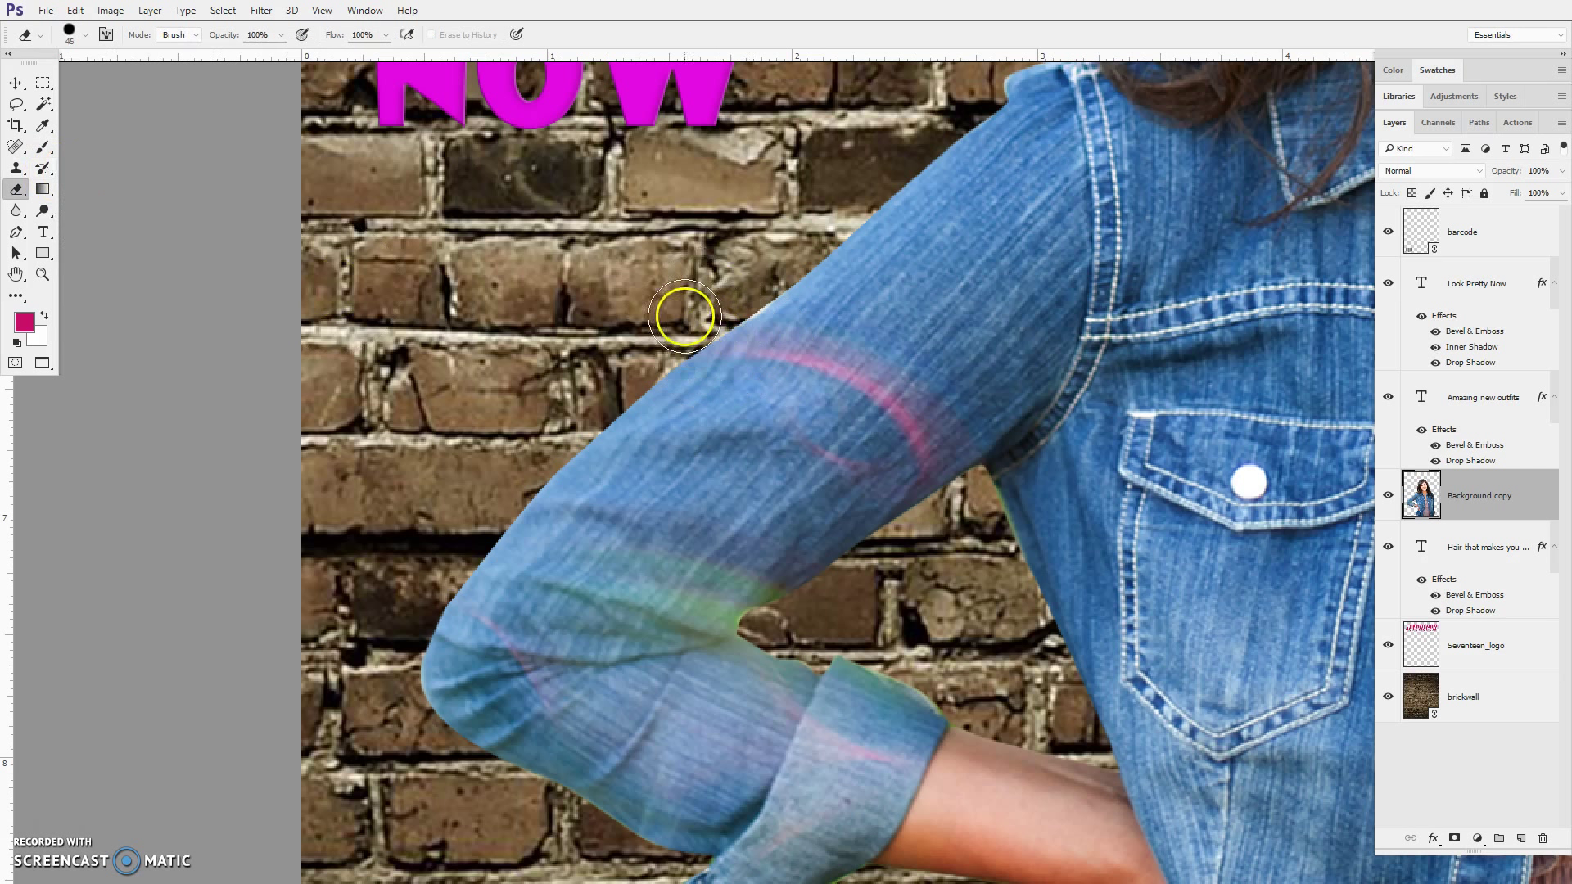
key(bracketleft)
key(bracketleft)
key(bracketleft)
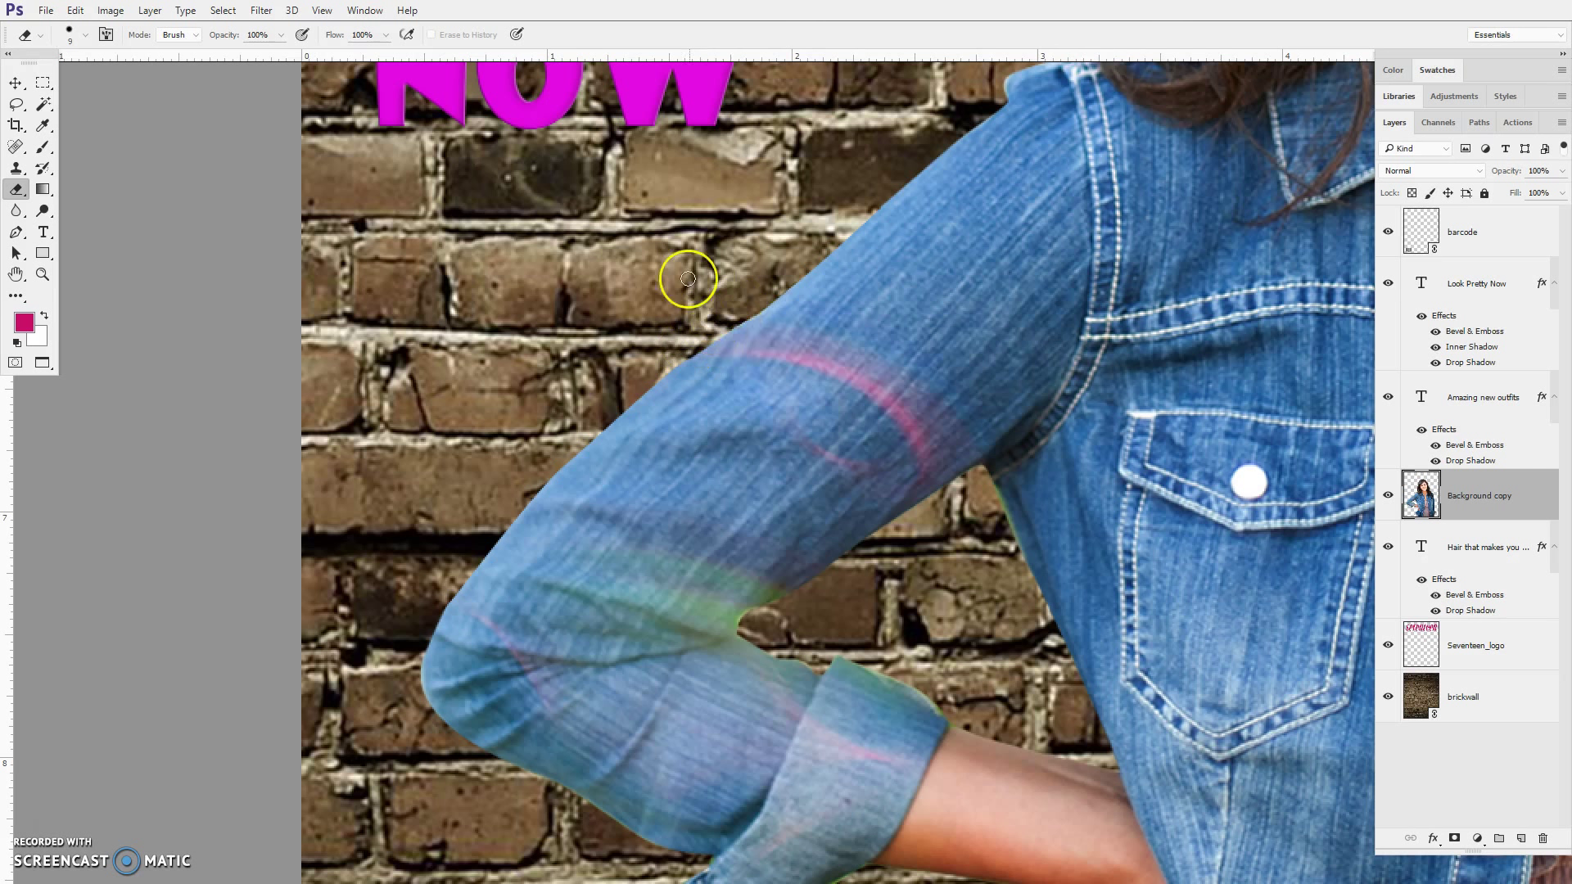
- Erase the light fringe around the top and side of the woman's hair where it overlaps the logo
key(ctrl+0)
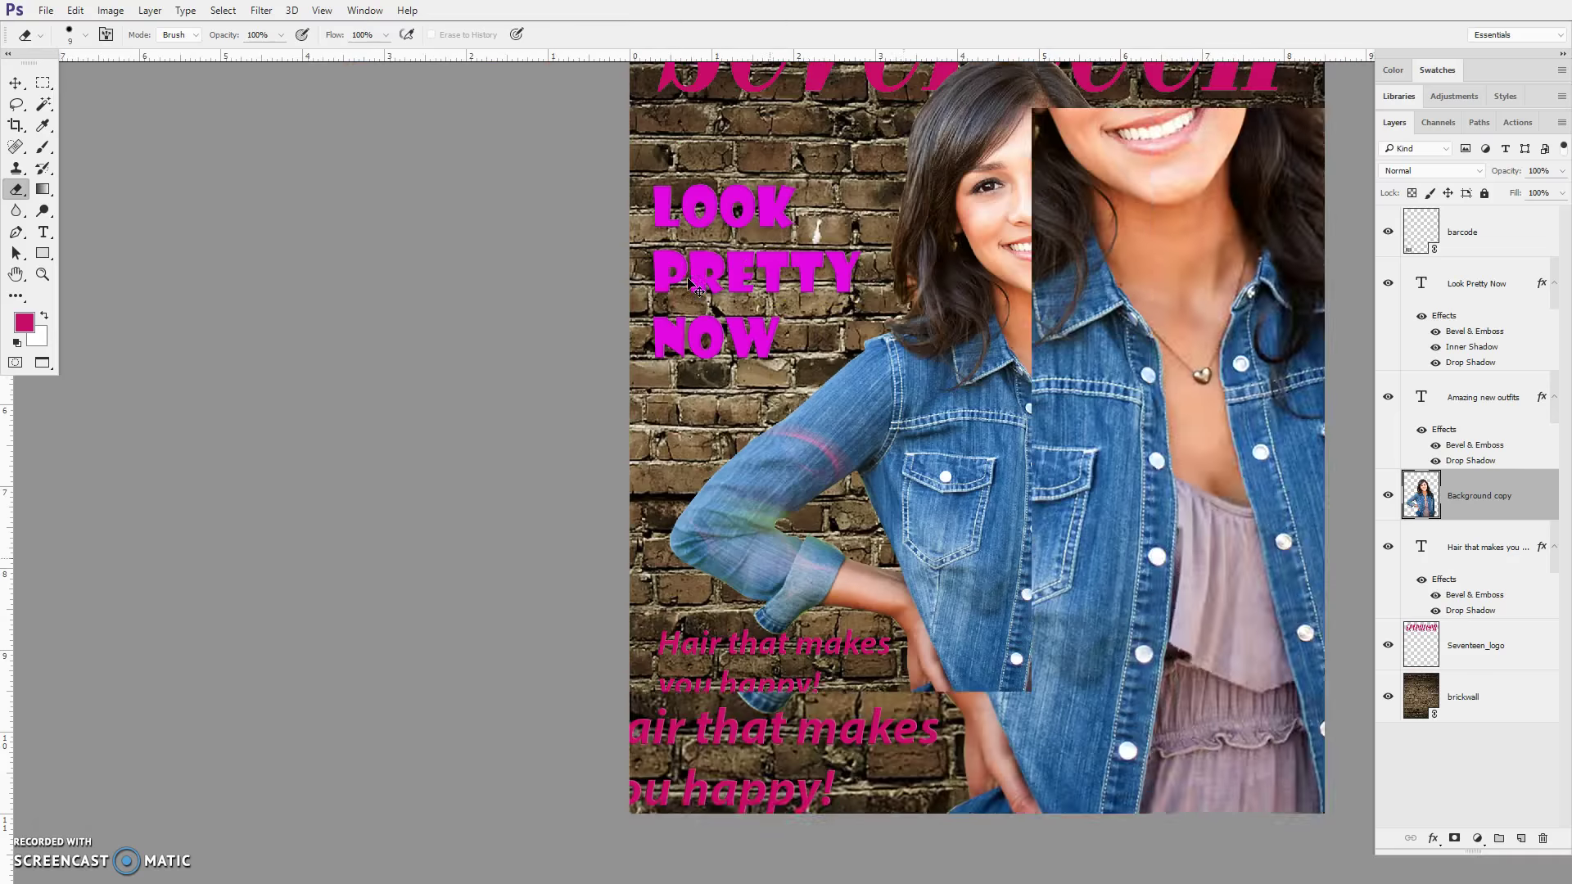
drag(946, 389, 932, 391)
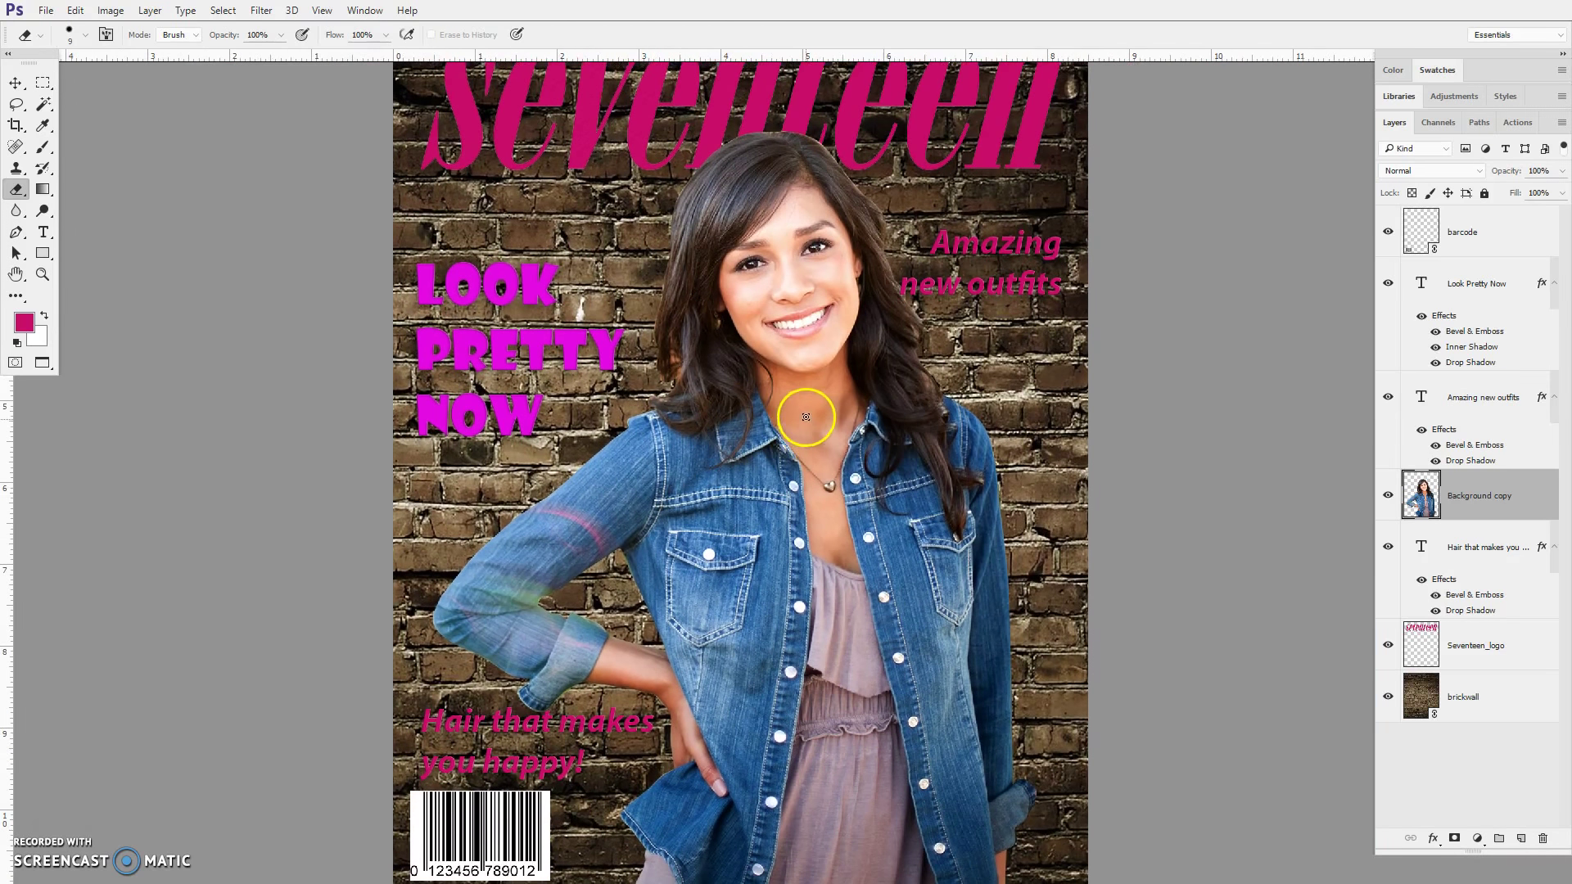
key(ctrl+plus)
drag(1010, 169, 930, 396)
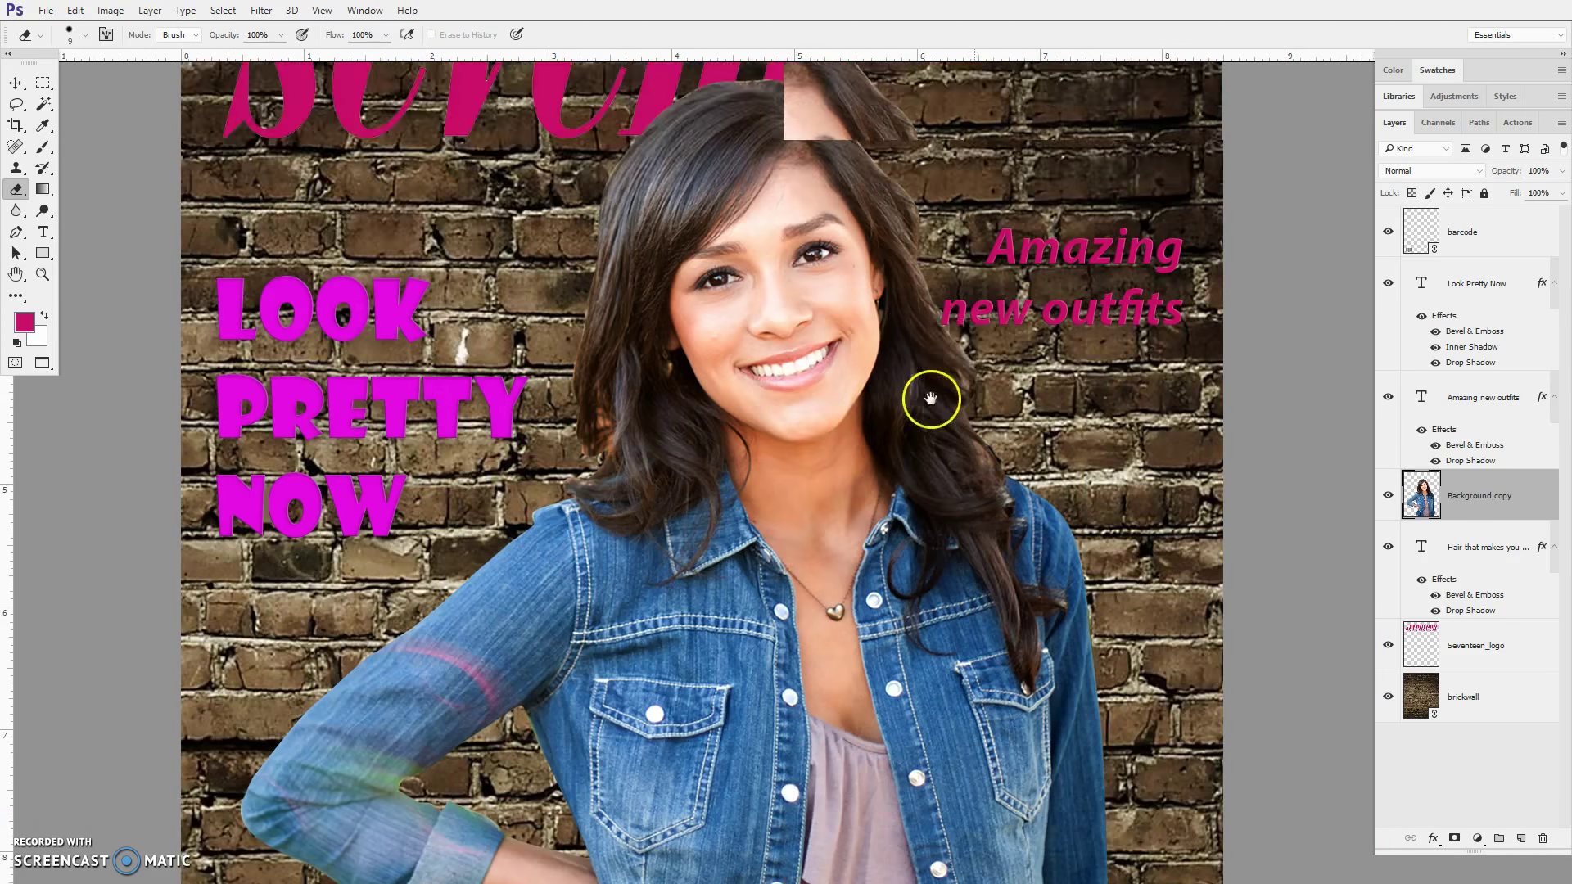
scroll(881, 364, up, 5)
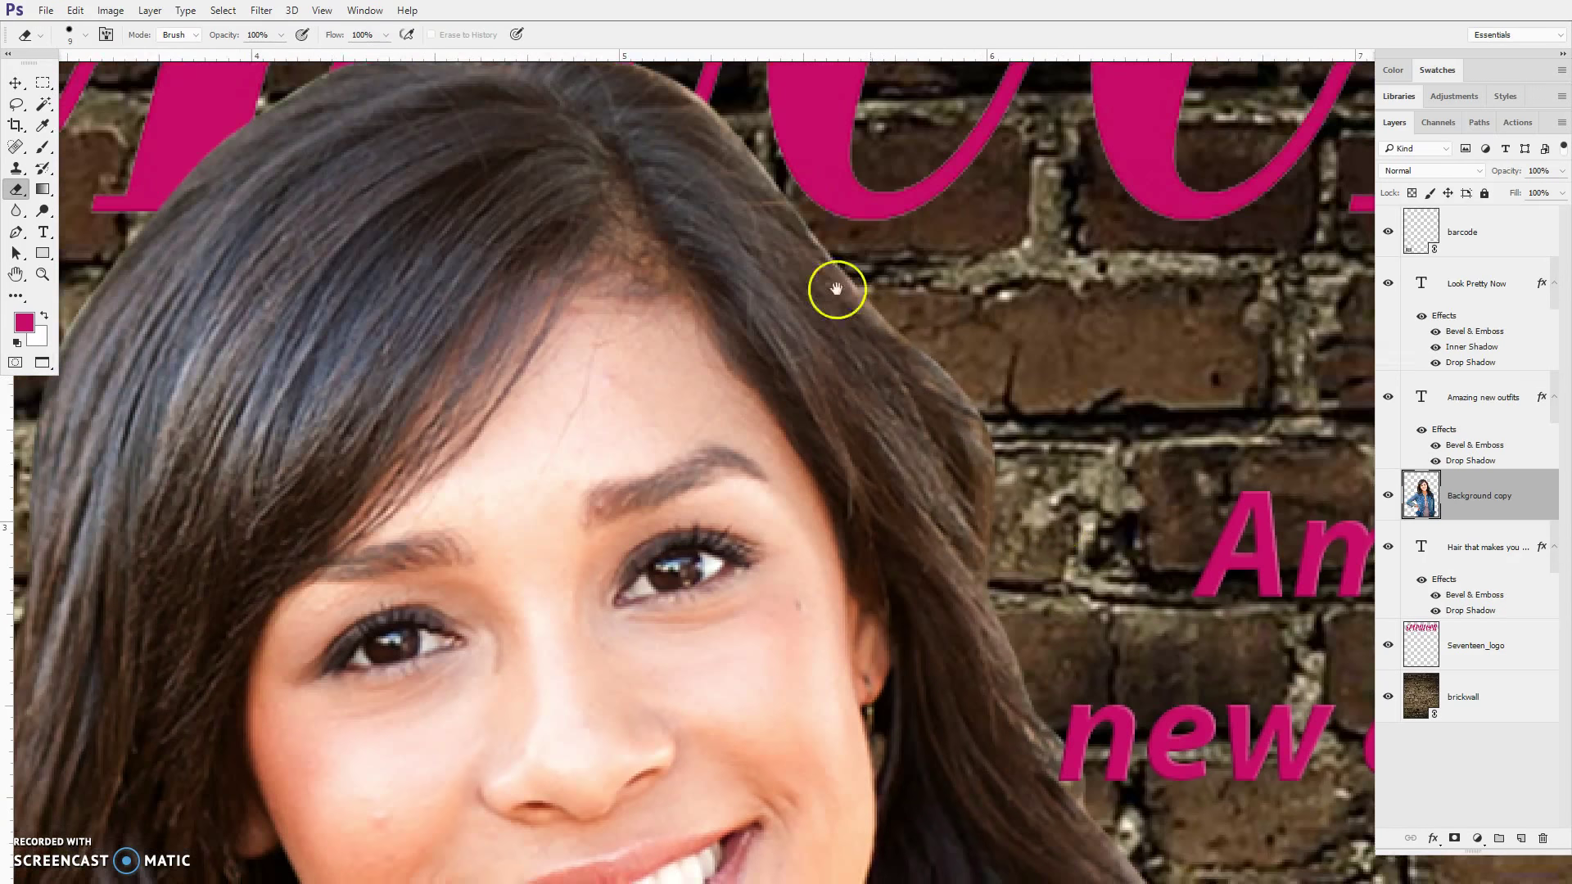
drag(836, 288, 874, 446)
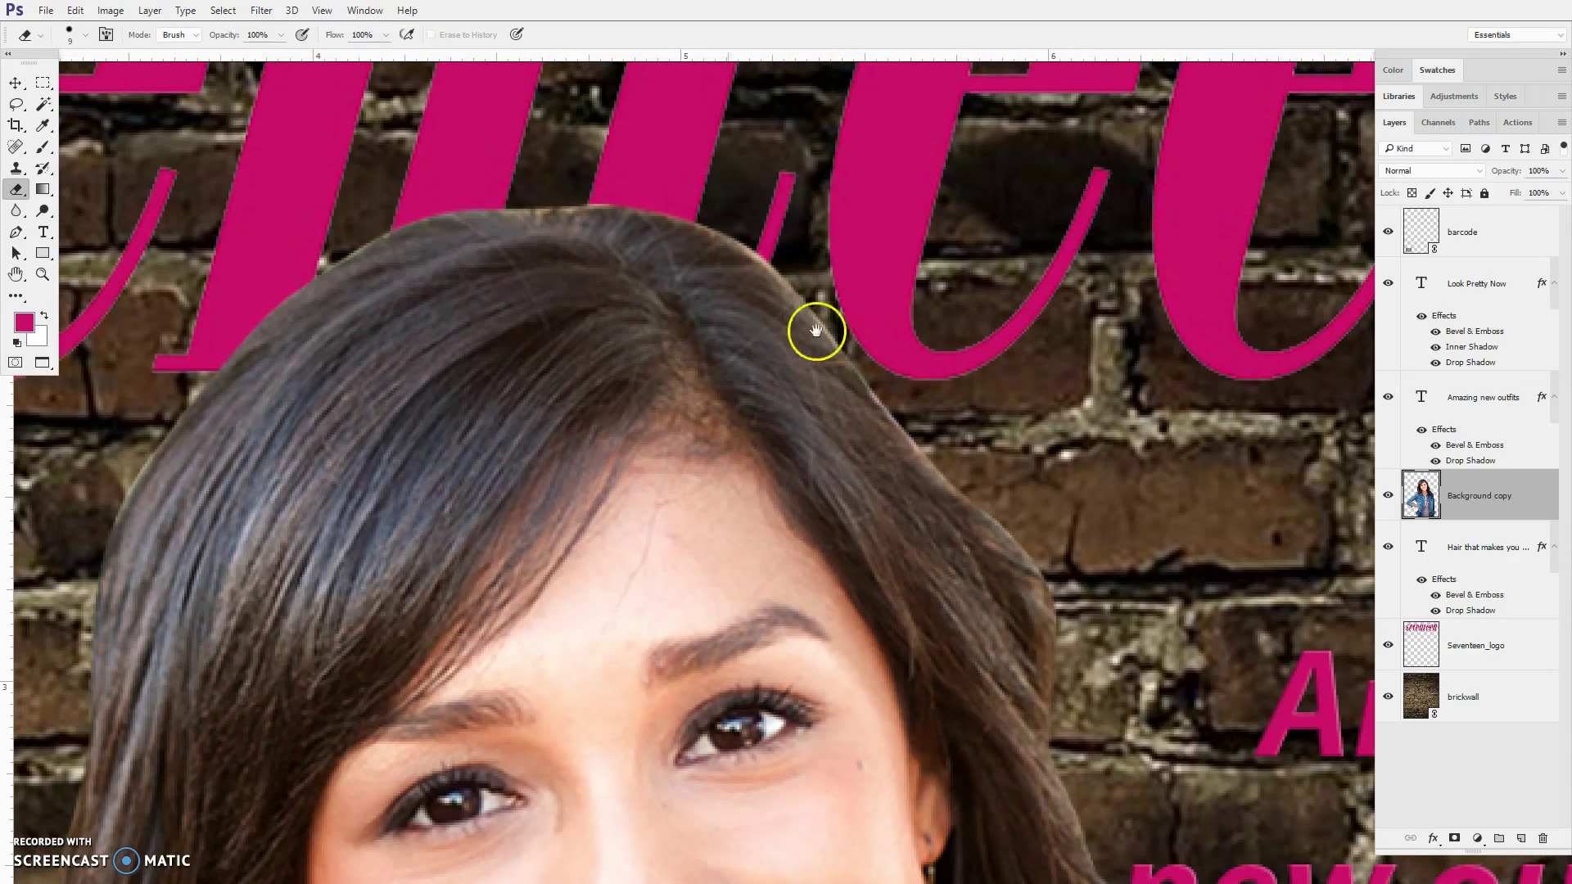
mouse_move(602, 207)
mouse_down()
mouse_move(611, 197)
mouse_move(442, 197)
mouse_move(309, 263)
mouse_move(359, 239)
mouse_up()
mouse_move(745, 271)
mouse_down()
mouse_move(714, 220)
mouse_move(773, 254)
mouse_move(758, 244)
mouse_move(964, 488)
mouse_move(914, 430)
mouse_move(1022, 516)
mouse_up()
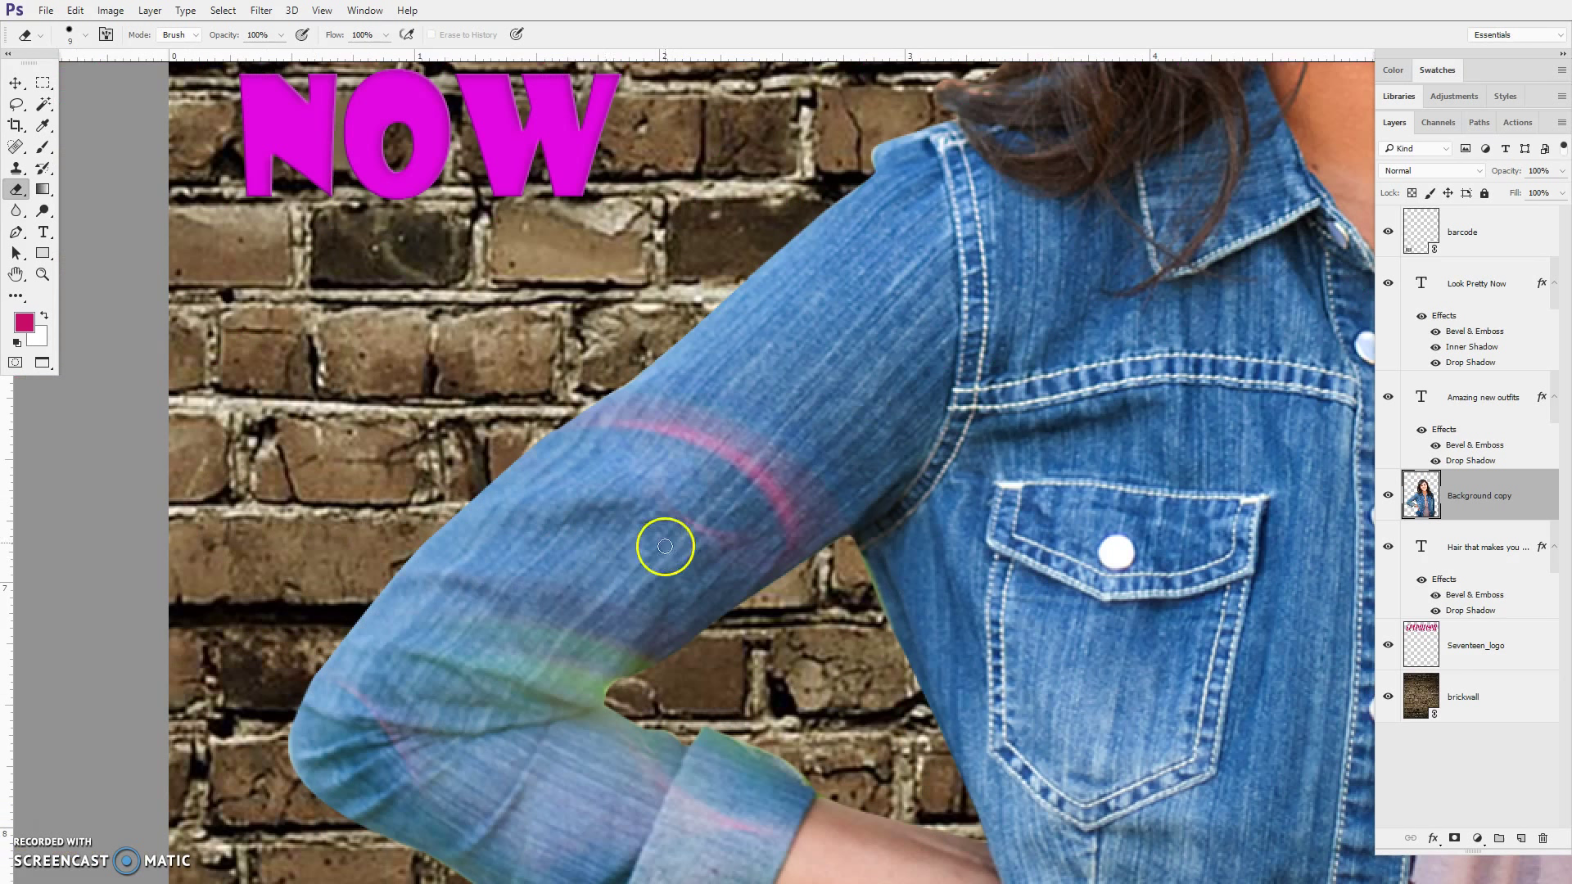
- Clone clean denim with the Clone Stamp over the pink light streaks on the bent arm's upper sleeve
key(ctrl+plus)
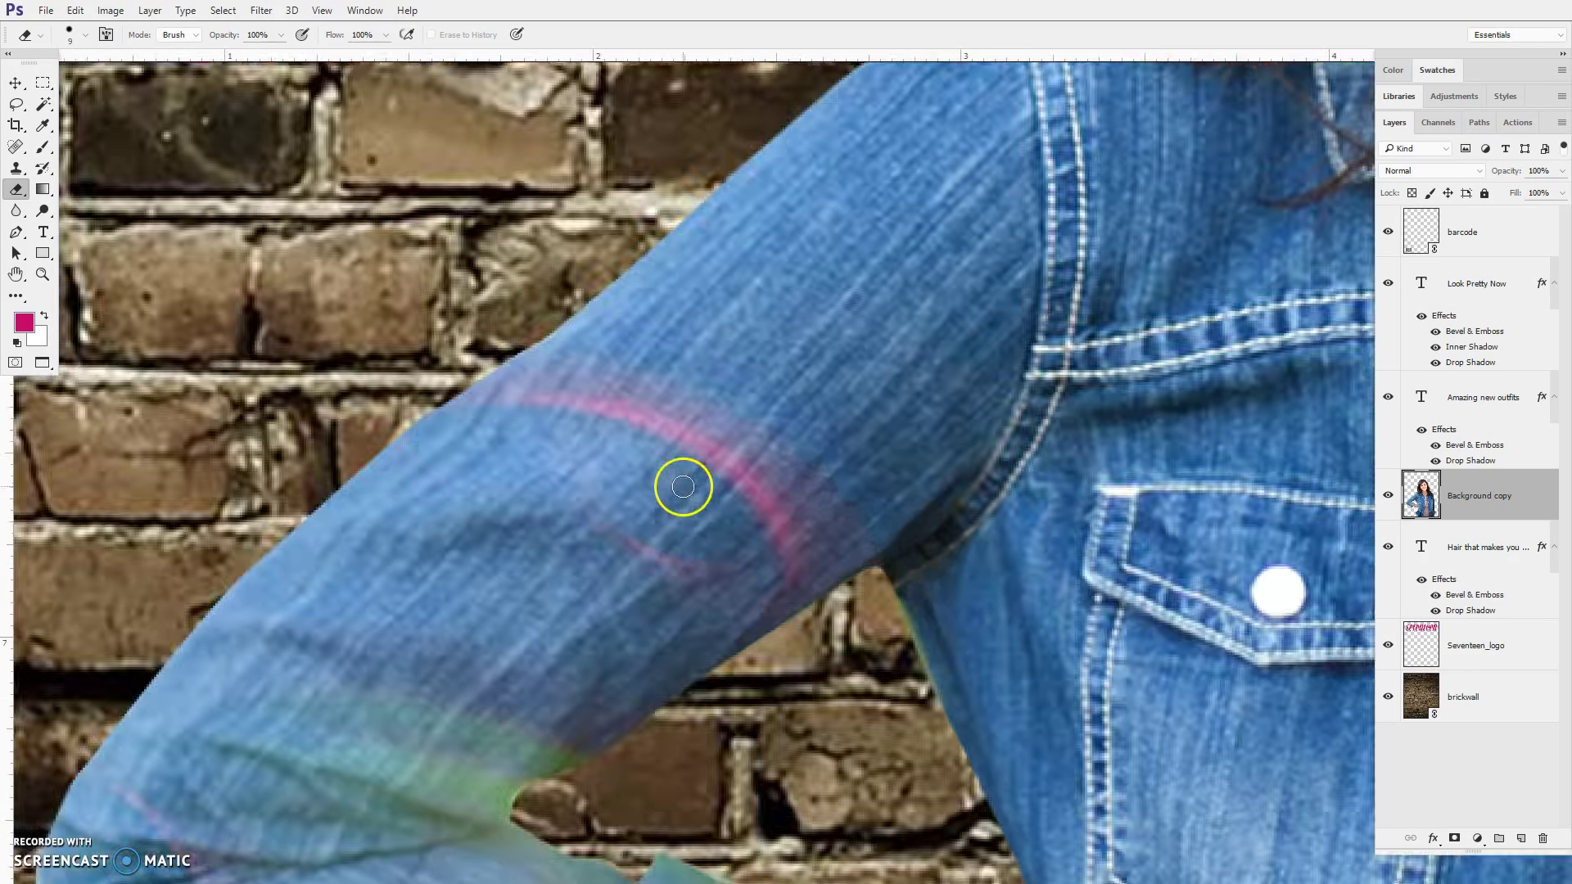
key(ctrl+minus)
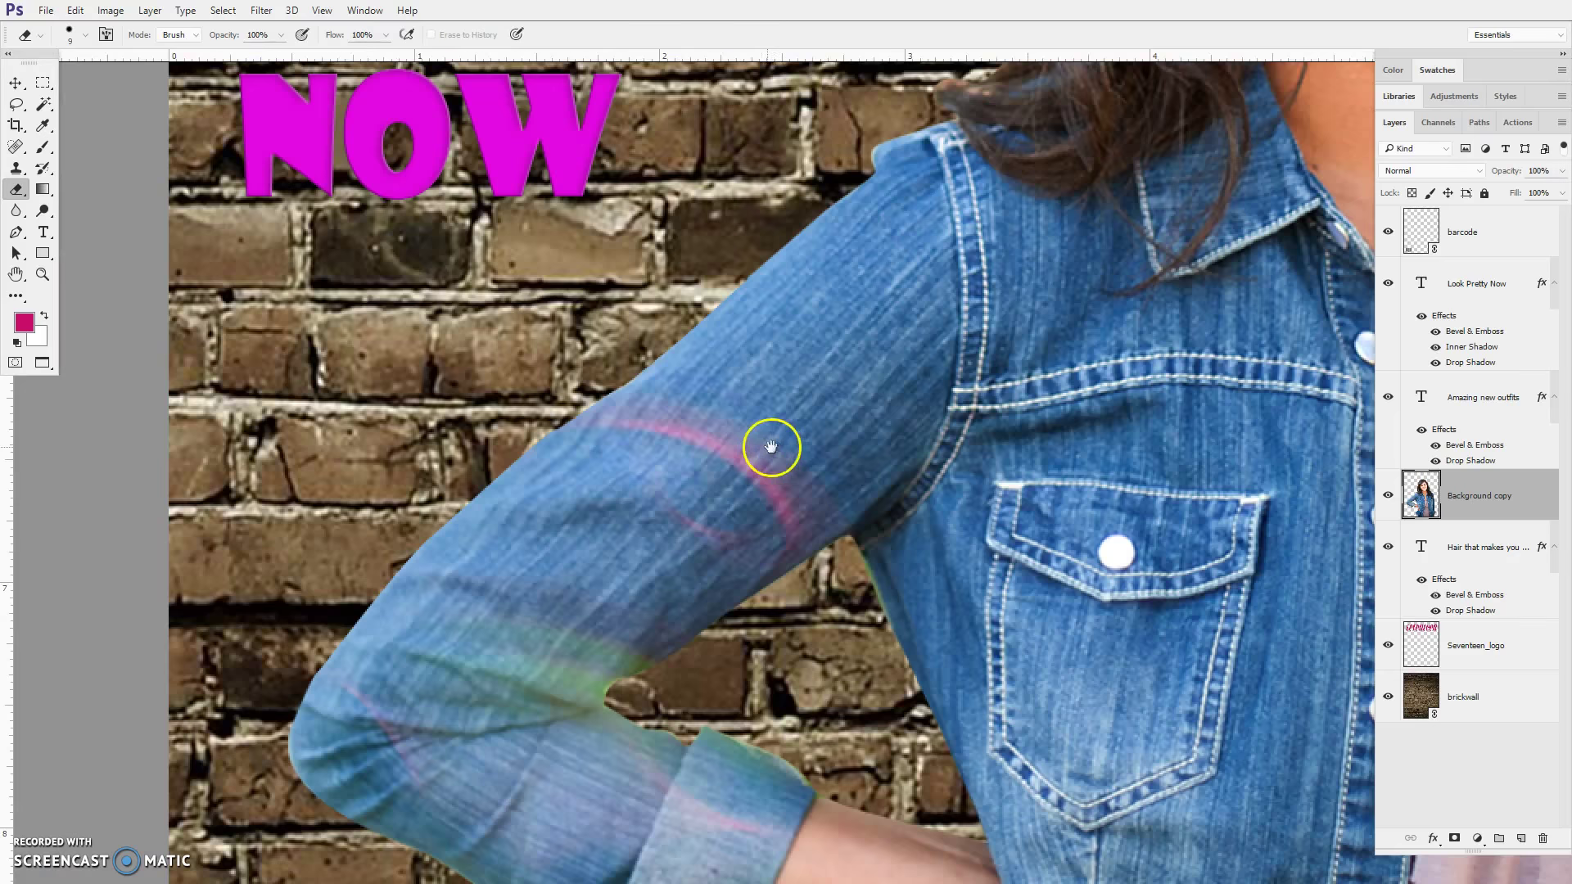
drag(769, 446, 740, 428)
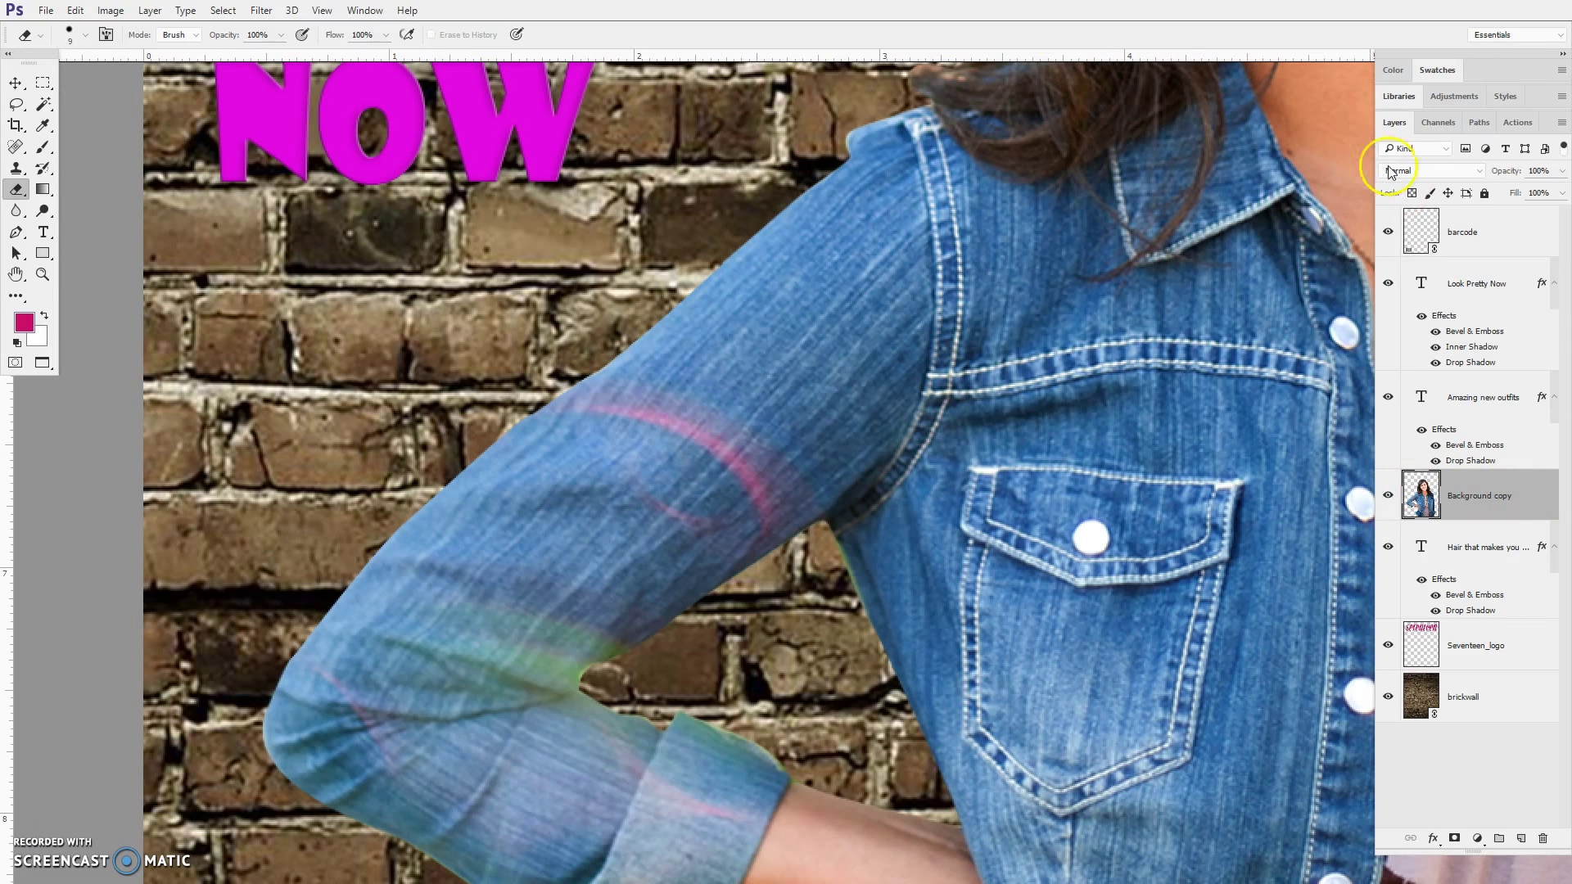
click(15, 170)
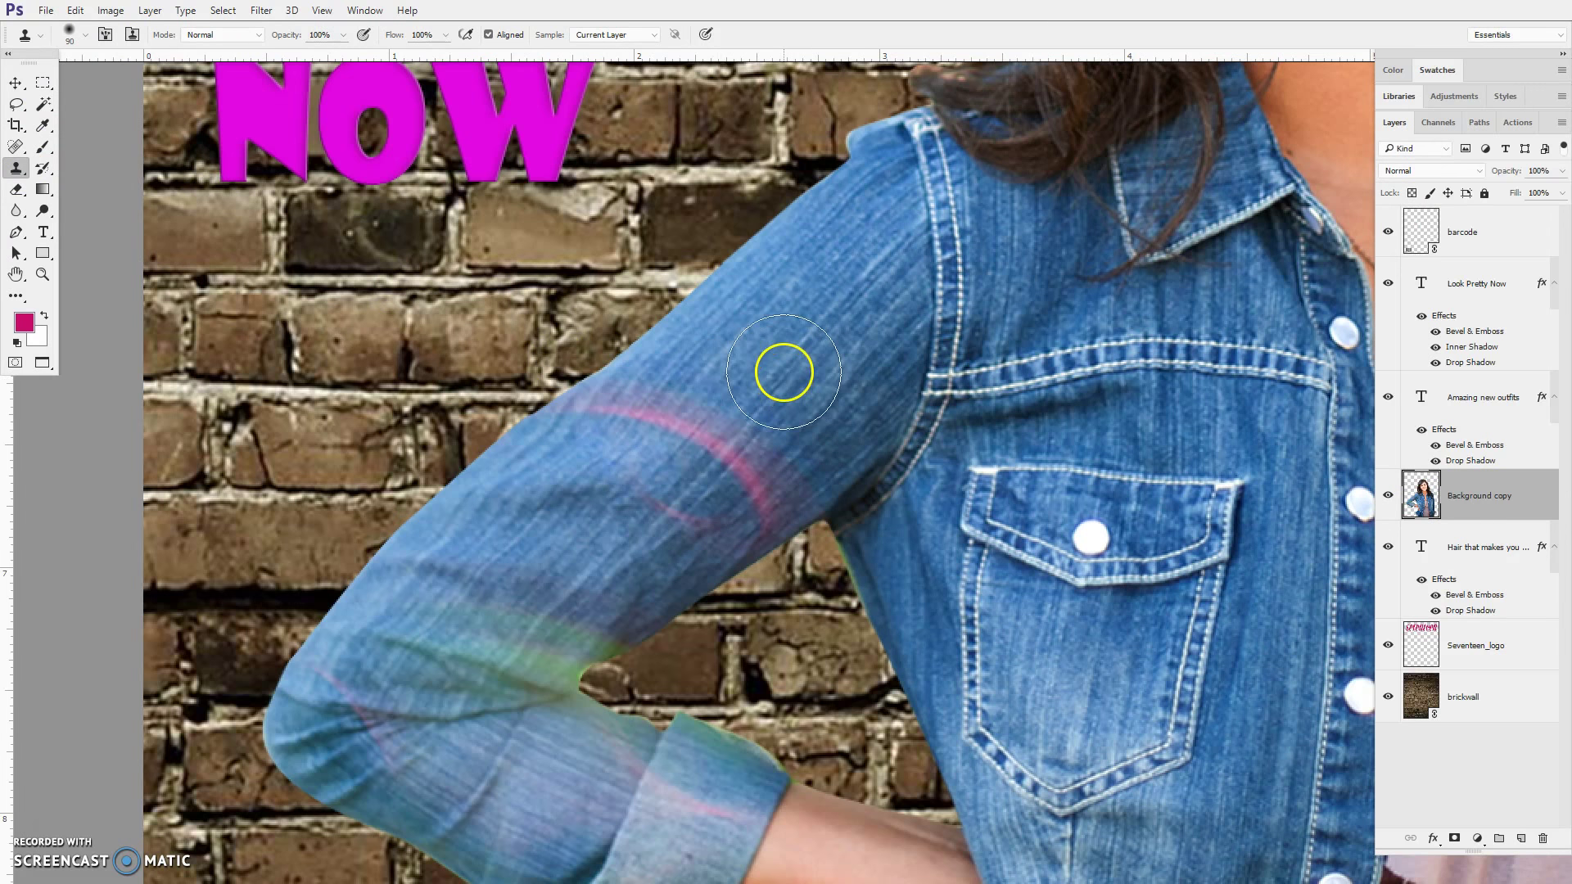
key(bracketleft)
mouse_move(784, 372)
mouse_down()
mouse_move(817, 413)
mouse_move(761, 460)
mouse_up()
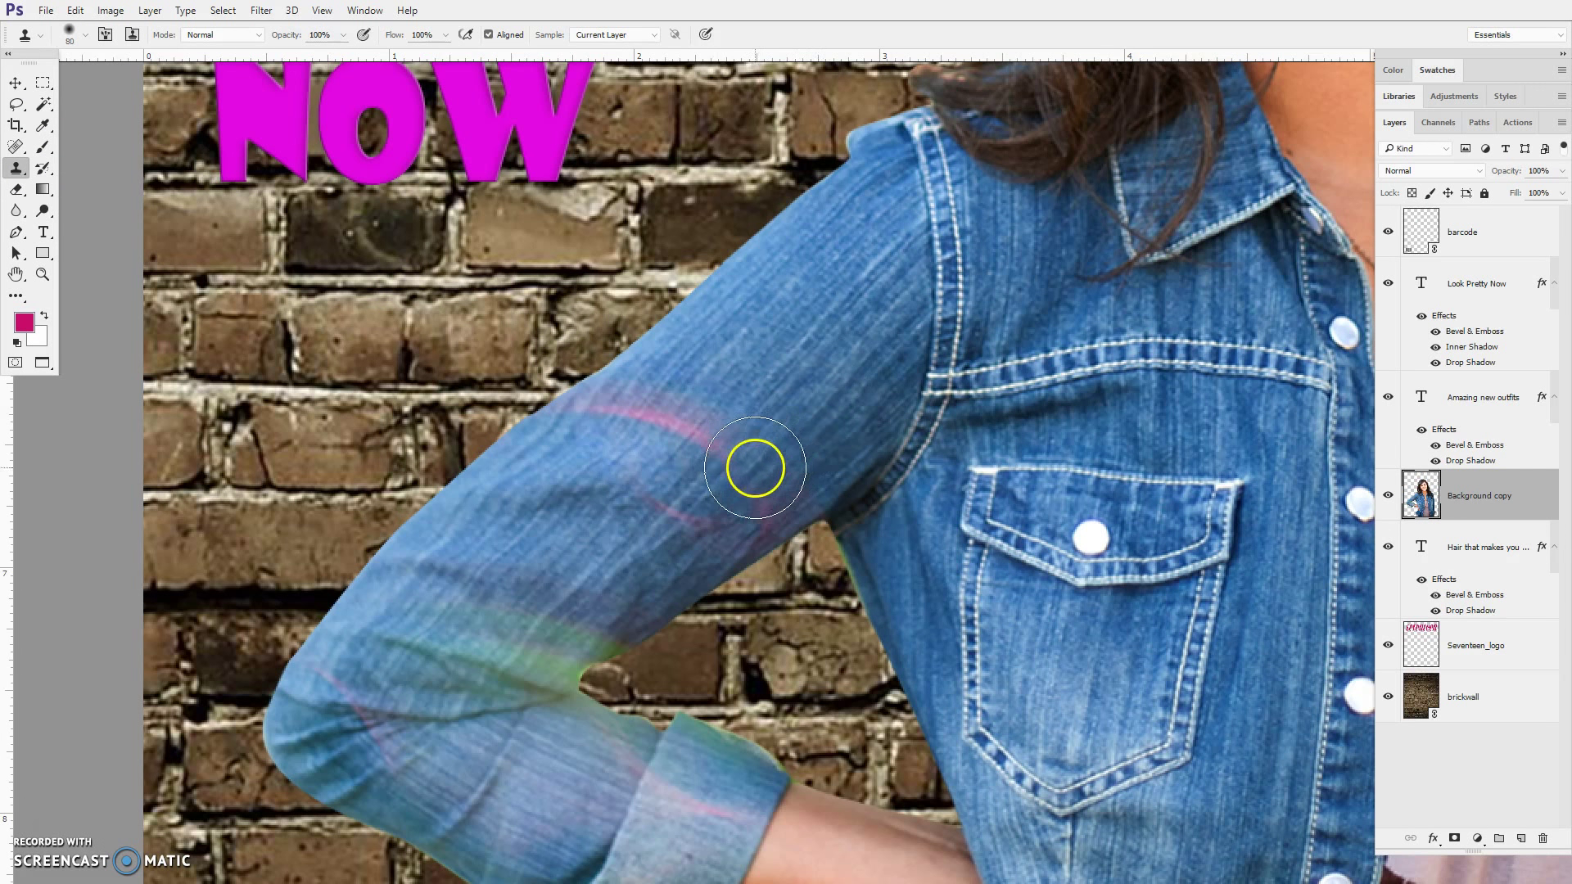
alt+click(772, 377)
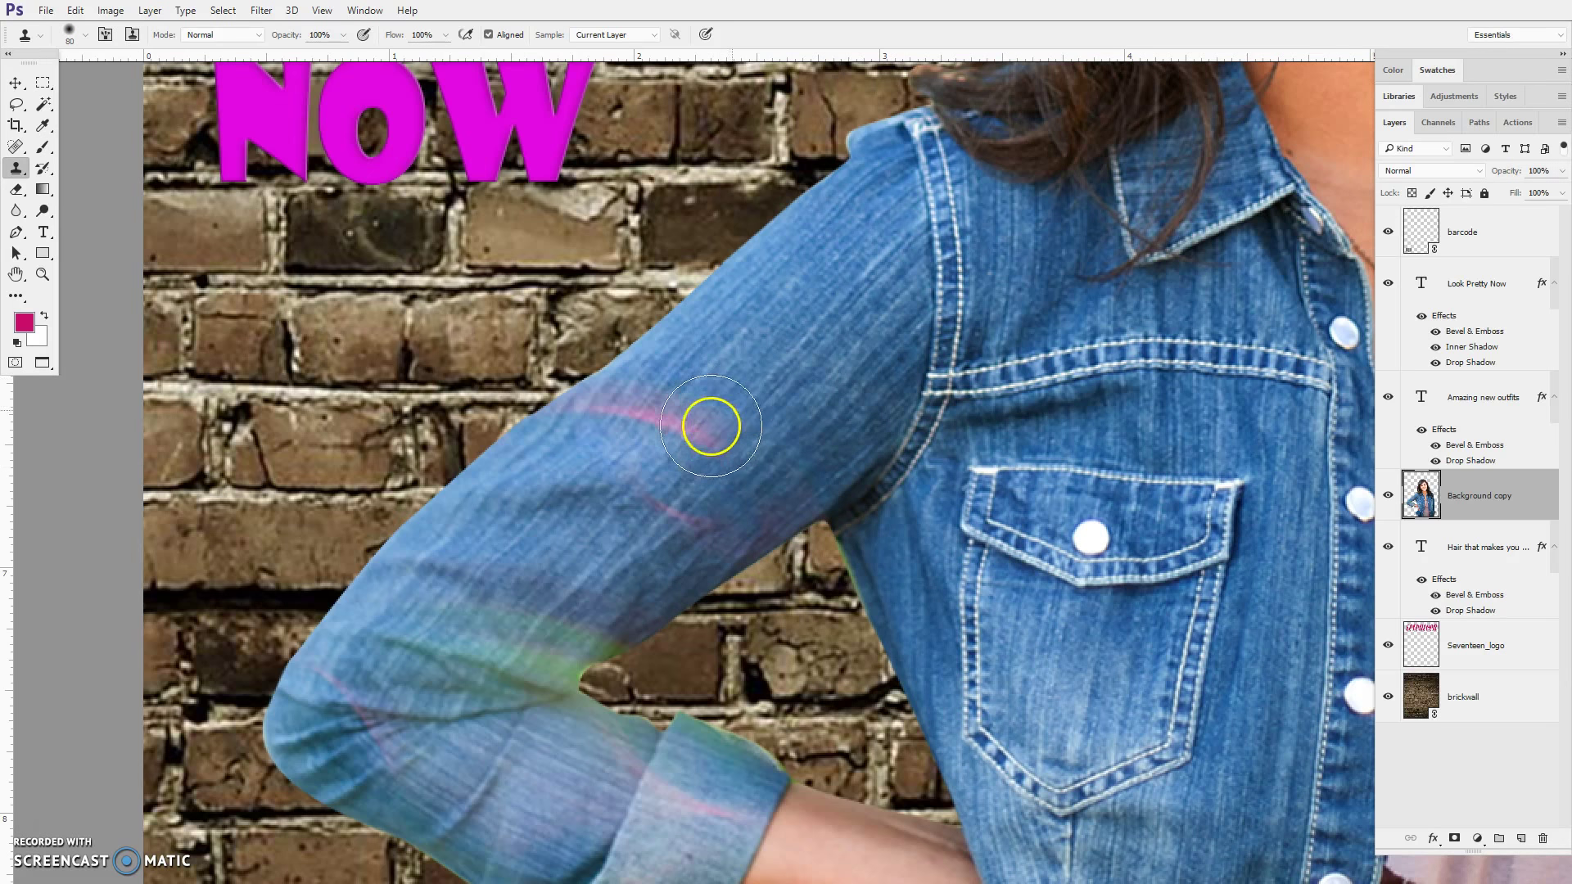
mouse_move(769, 351)
mouse_down()
mouse_move(639, 421)
mouse_move(646, 437)
mouse_move(563, 516)
mouse_move(554, 473)
mouse_move(600, 428)
mouse_up()
alt+click(775, 405)
drag(745, 457, 684, 512)
- Clone denim over the remaining green and pink color streaks around the bent elbow and cuff
drag(621, 642, 579, 691)
scroll(583, 598, down, 3)
mouse_move(696, 613)
mouse_down()
mouse_move(677, 620)
mouse_move(700, 571)
mouse_move(621, 642)
mouse_move(404, 508)
mouse_move(456, 445)
mouse_move(498, 449)
mouse_up()
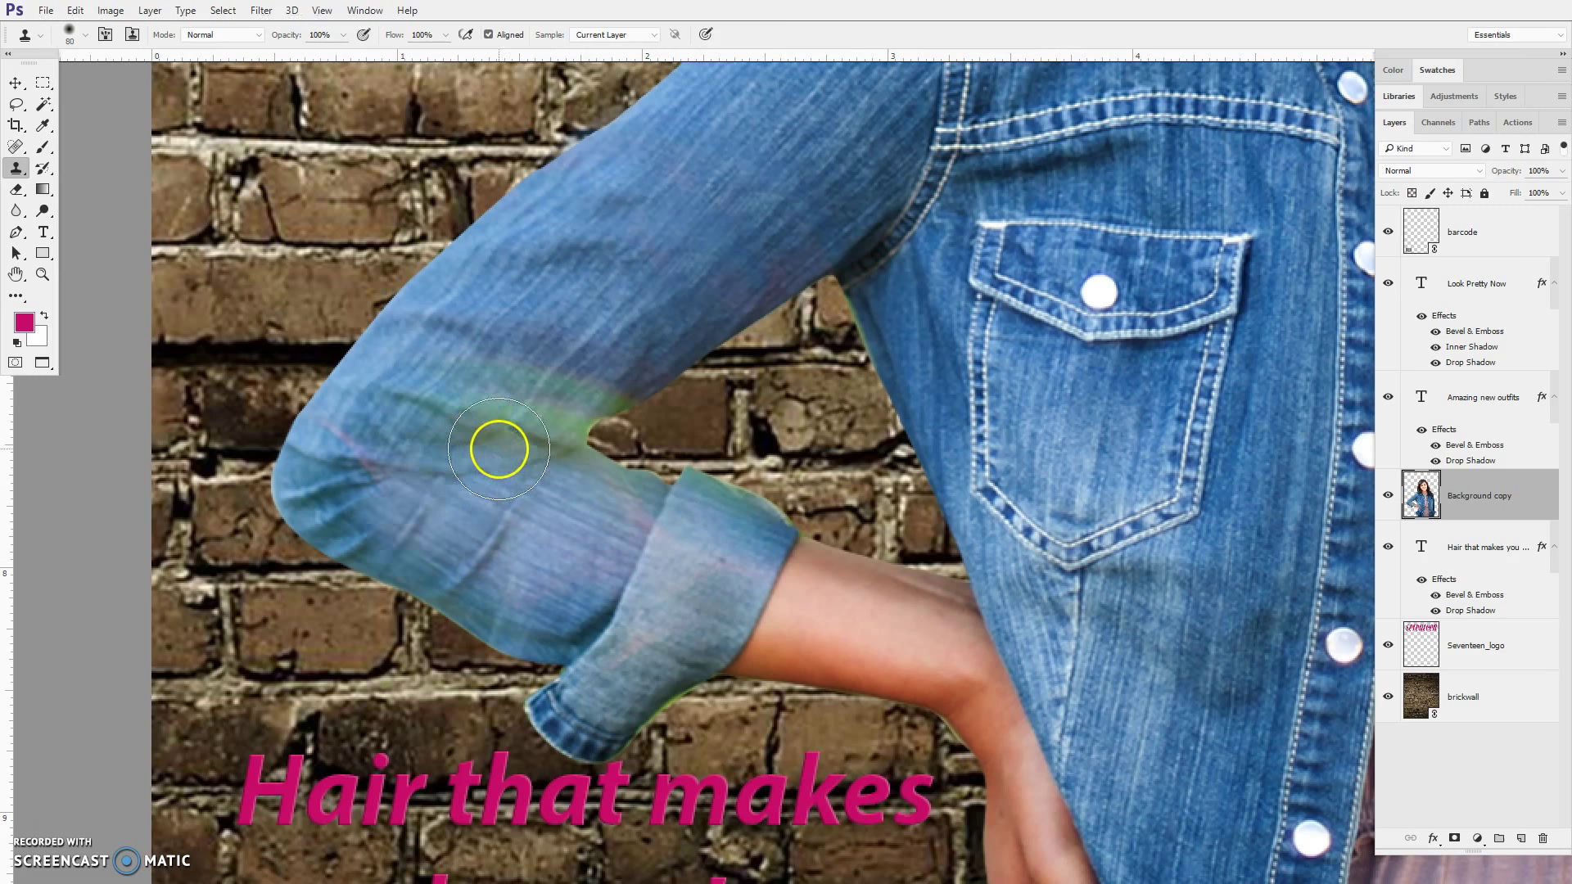
- Add a Drop Shadow to the woman's Background copy layer with an increased shadow distance
key(ctrl+0)
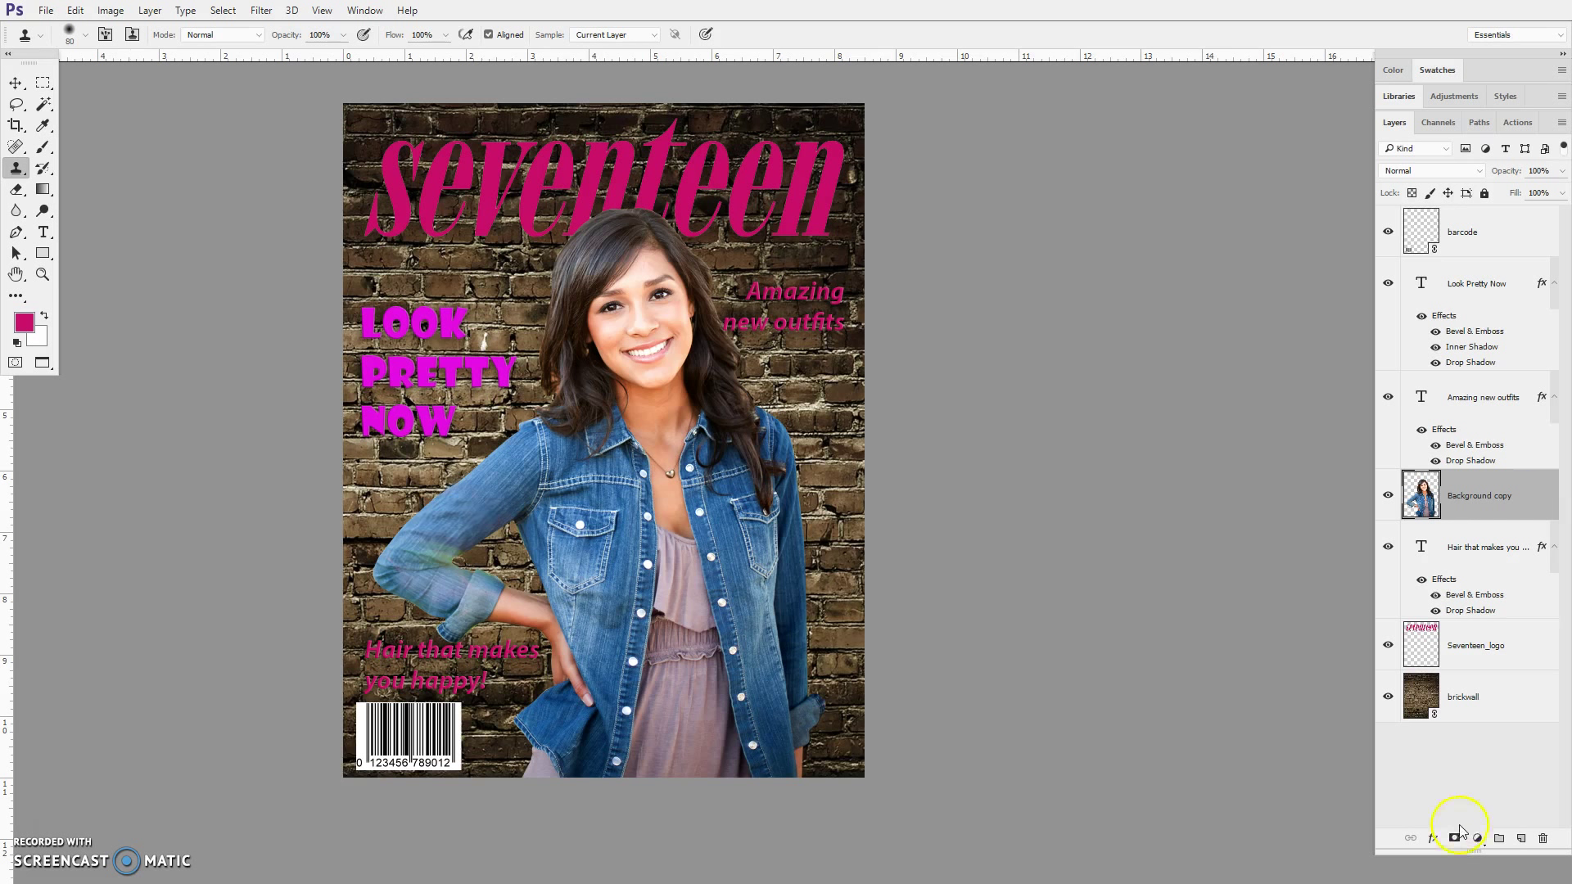
click(1436, 844)
key(Escape)
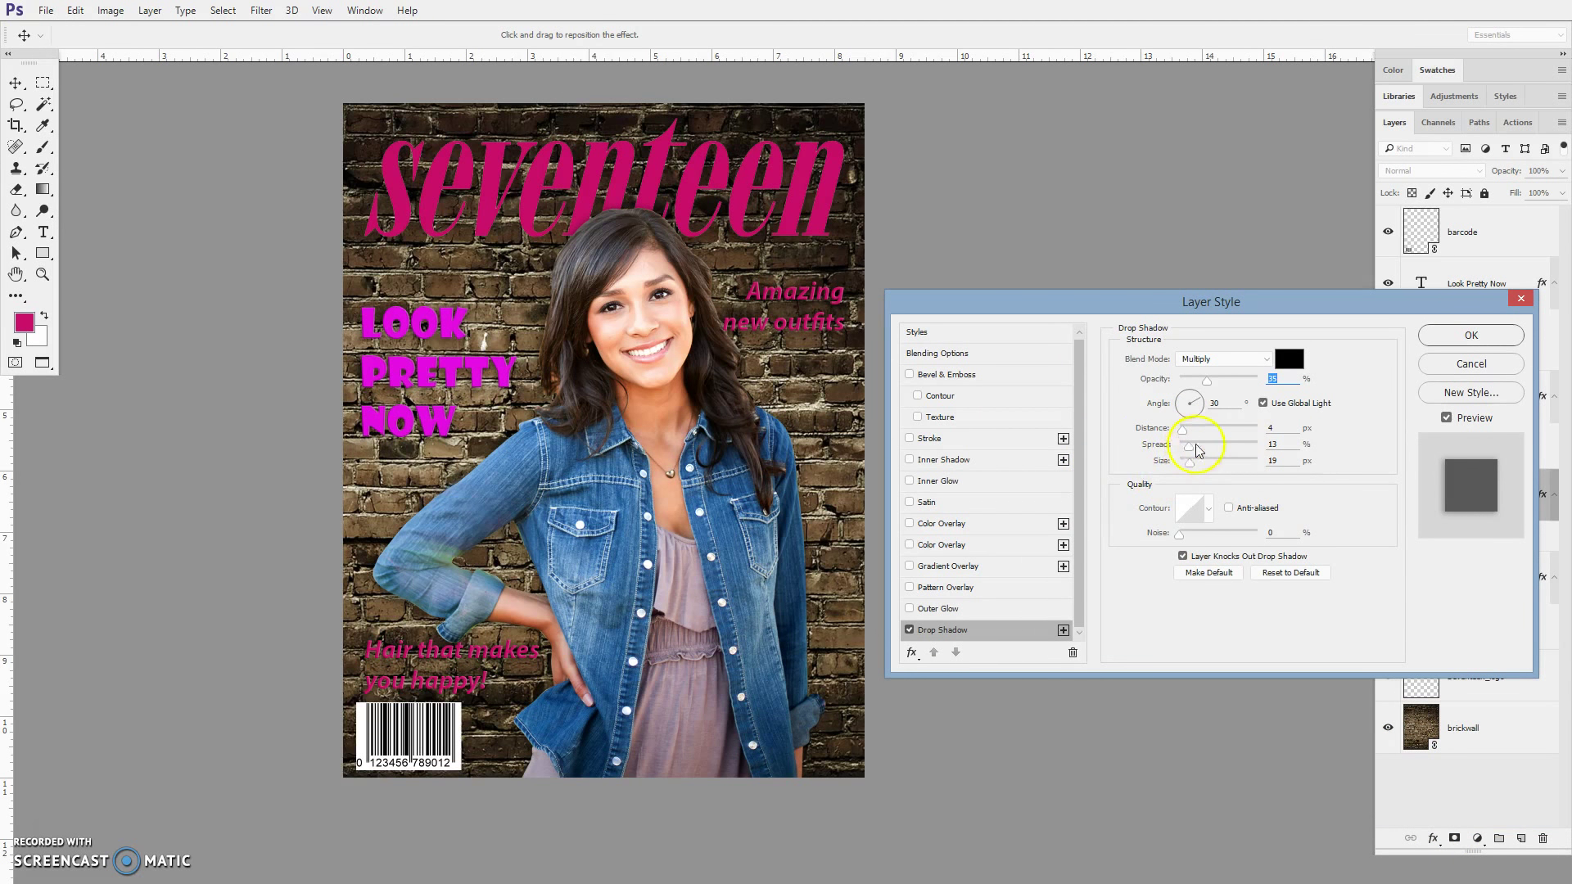
drag(1194, 435, 1215, 436)
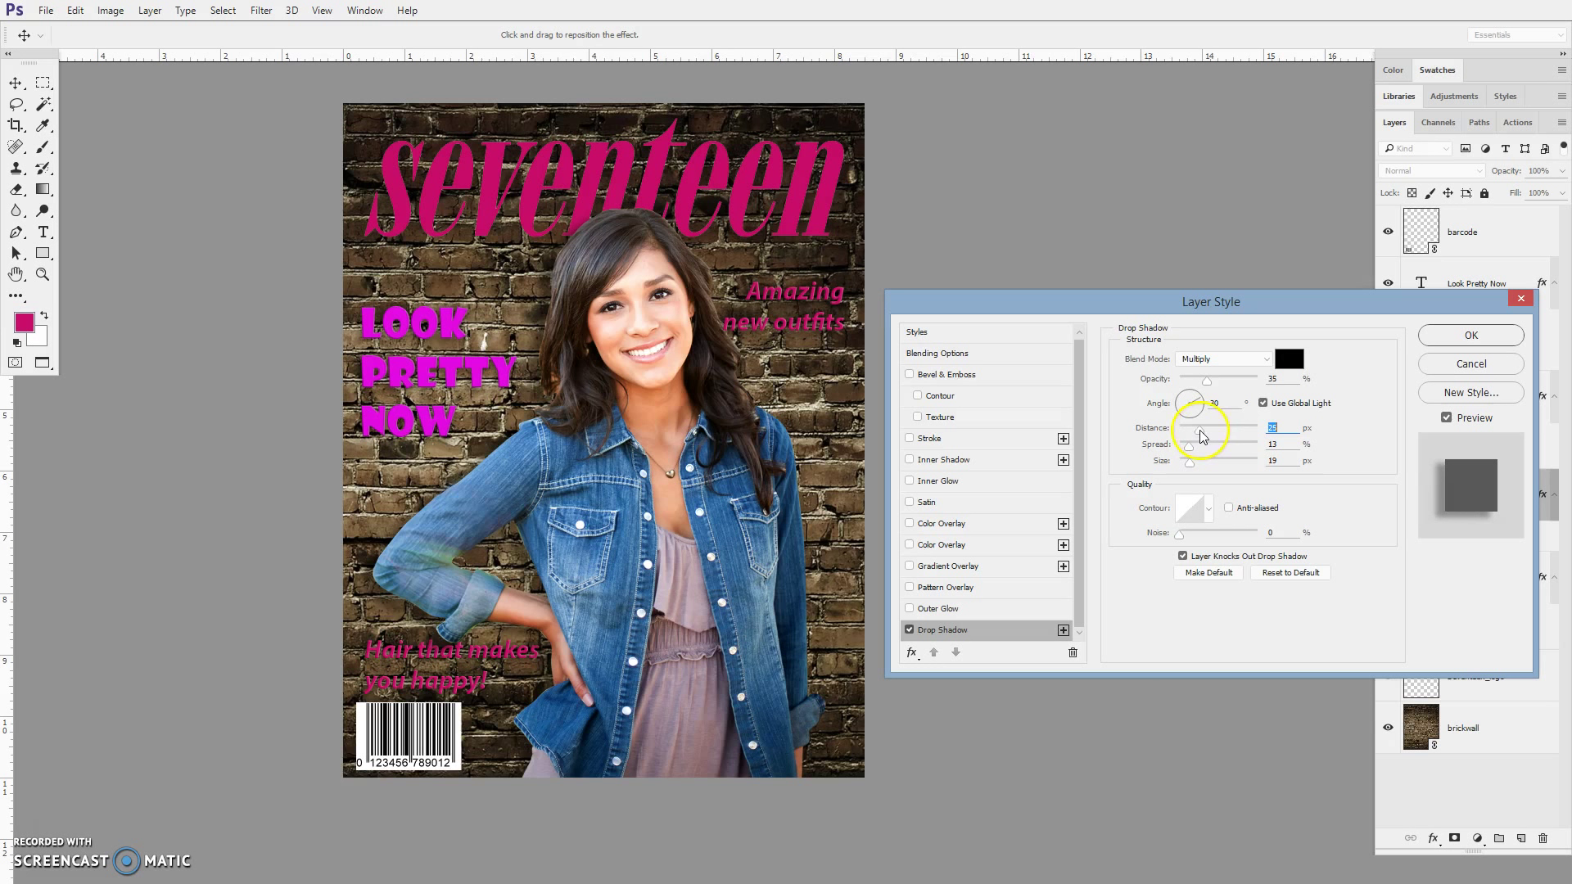
click(1432, 337)
- Apply a slight Gaussian Blur with a radius of about 1.1 pixels to the brickwall layer
click(1477, 730)
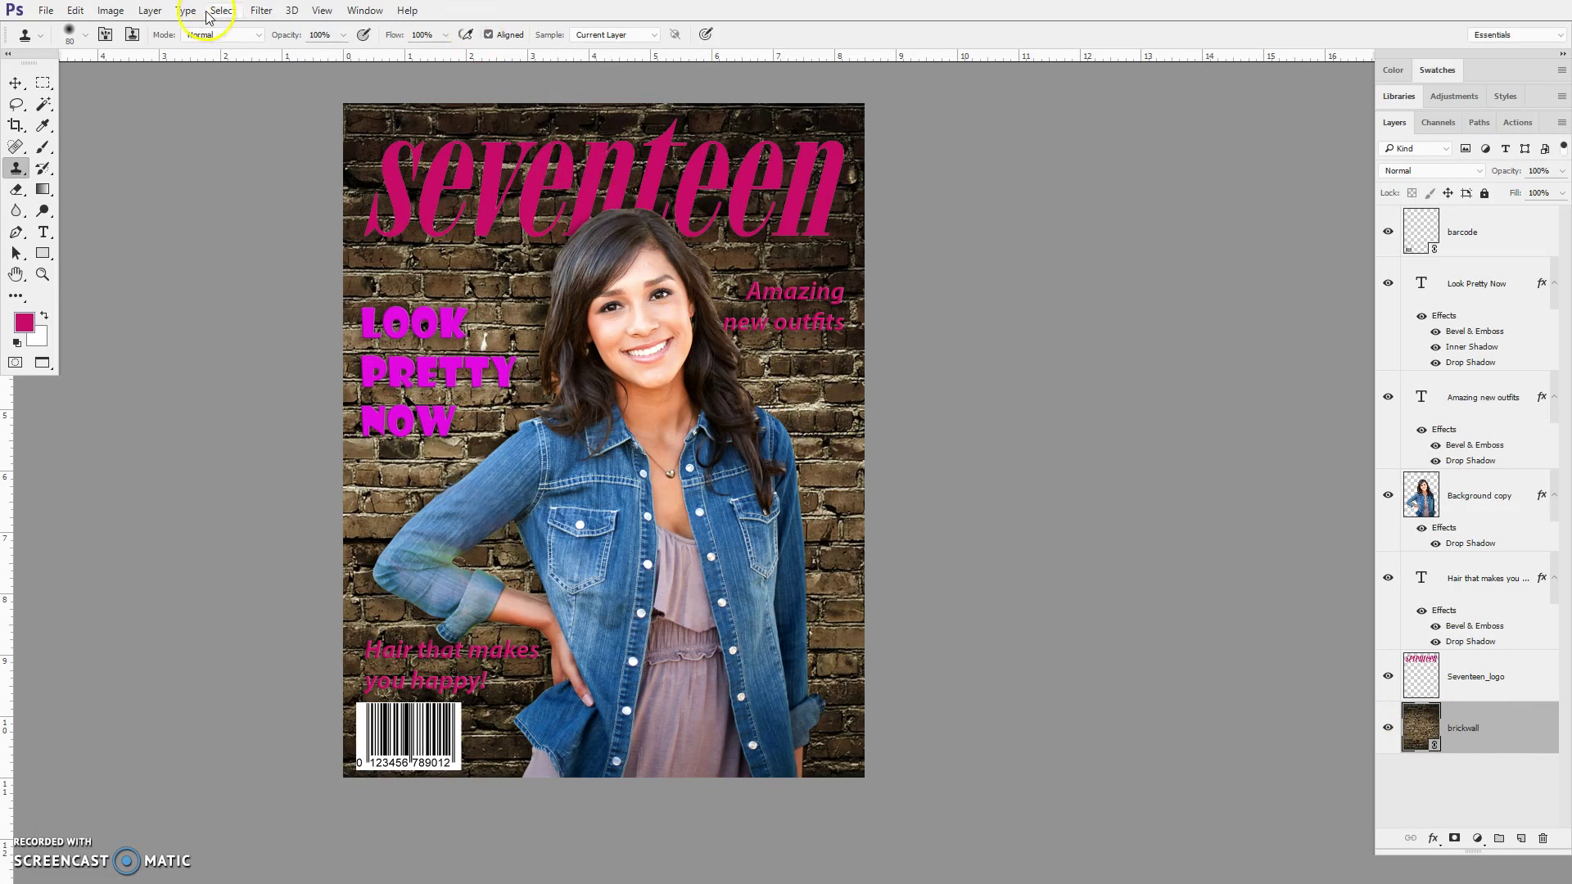
click(261, 10)
mouse_move(279, 196)
click(200, 252)
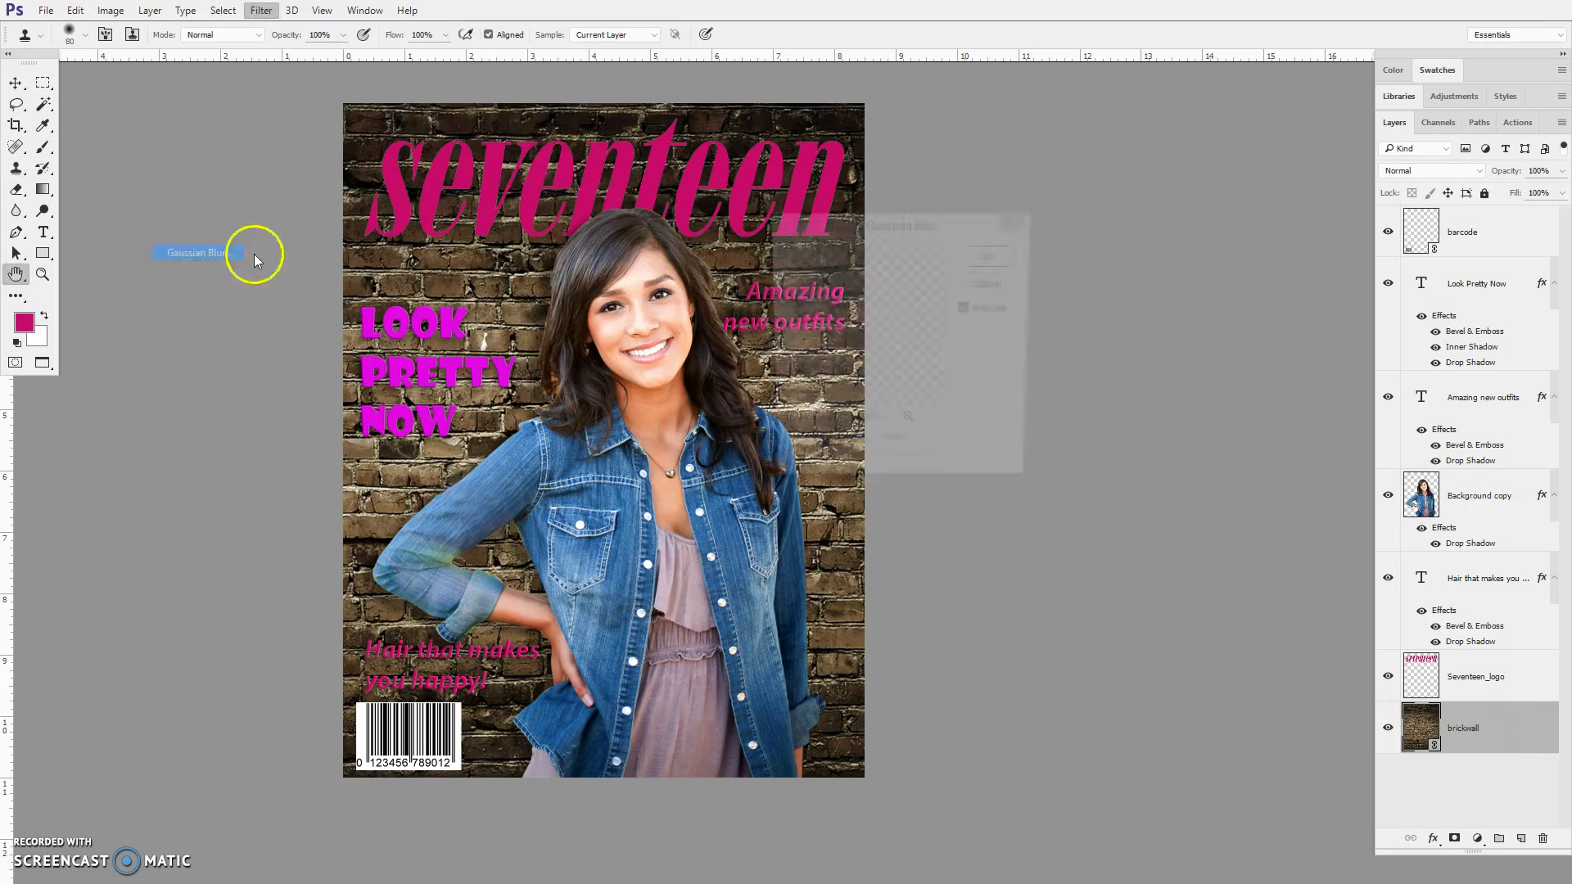
drag(833, 229, 1001, 250)
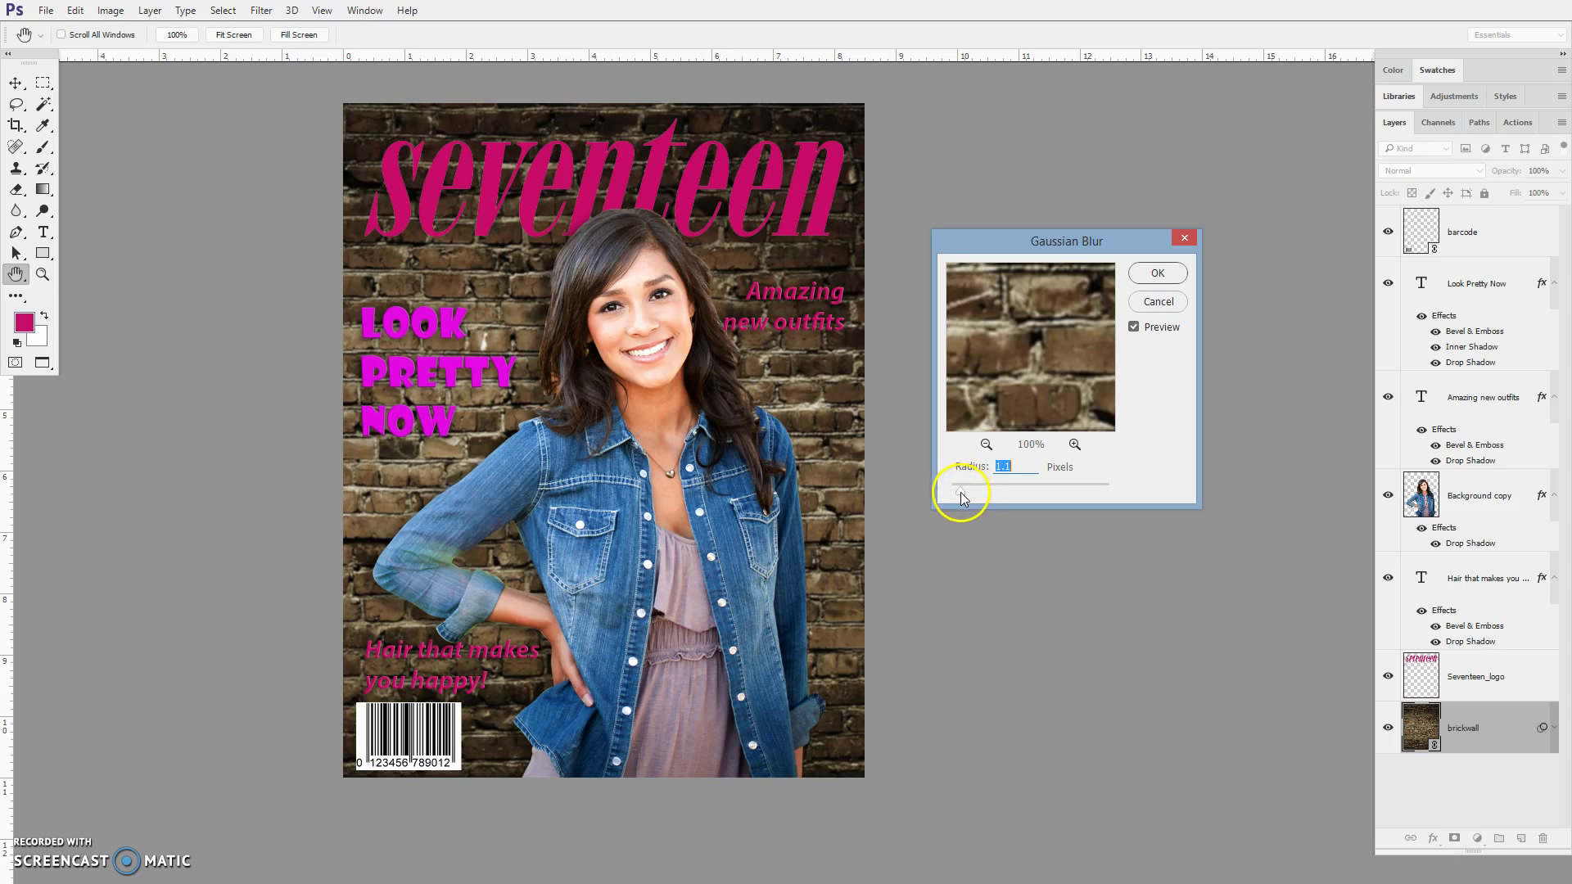
drag(962, 490, 964, 490)
click(1158, 273)
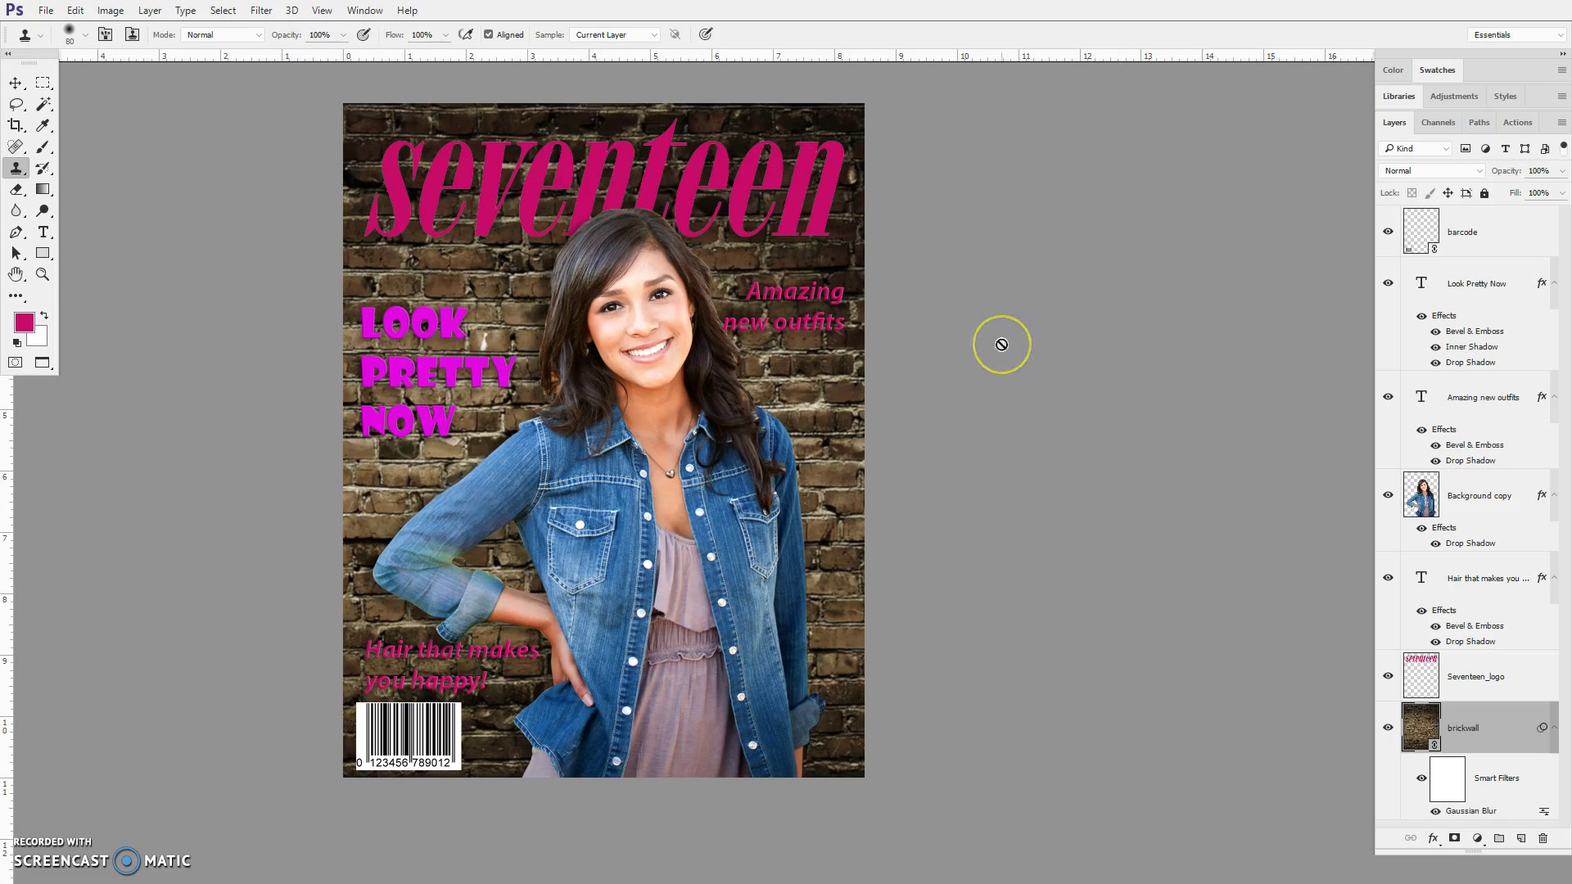
- Show the finished cover full screen on black without rulers, fitted to the screen height
key(f)
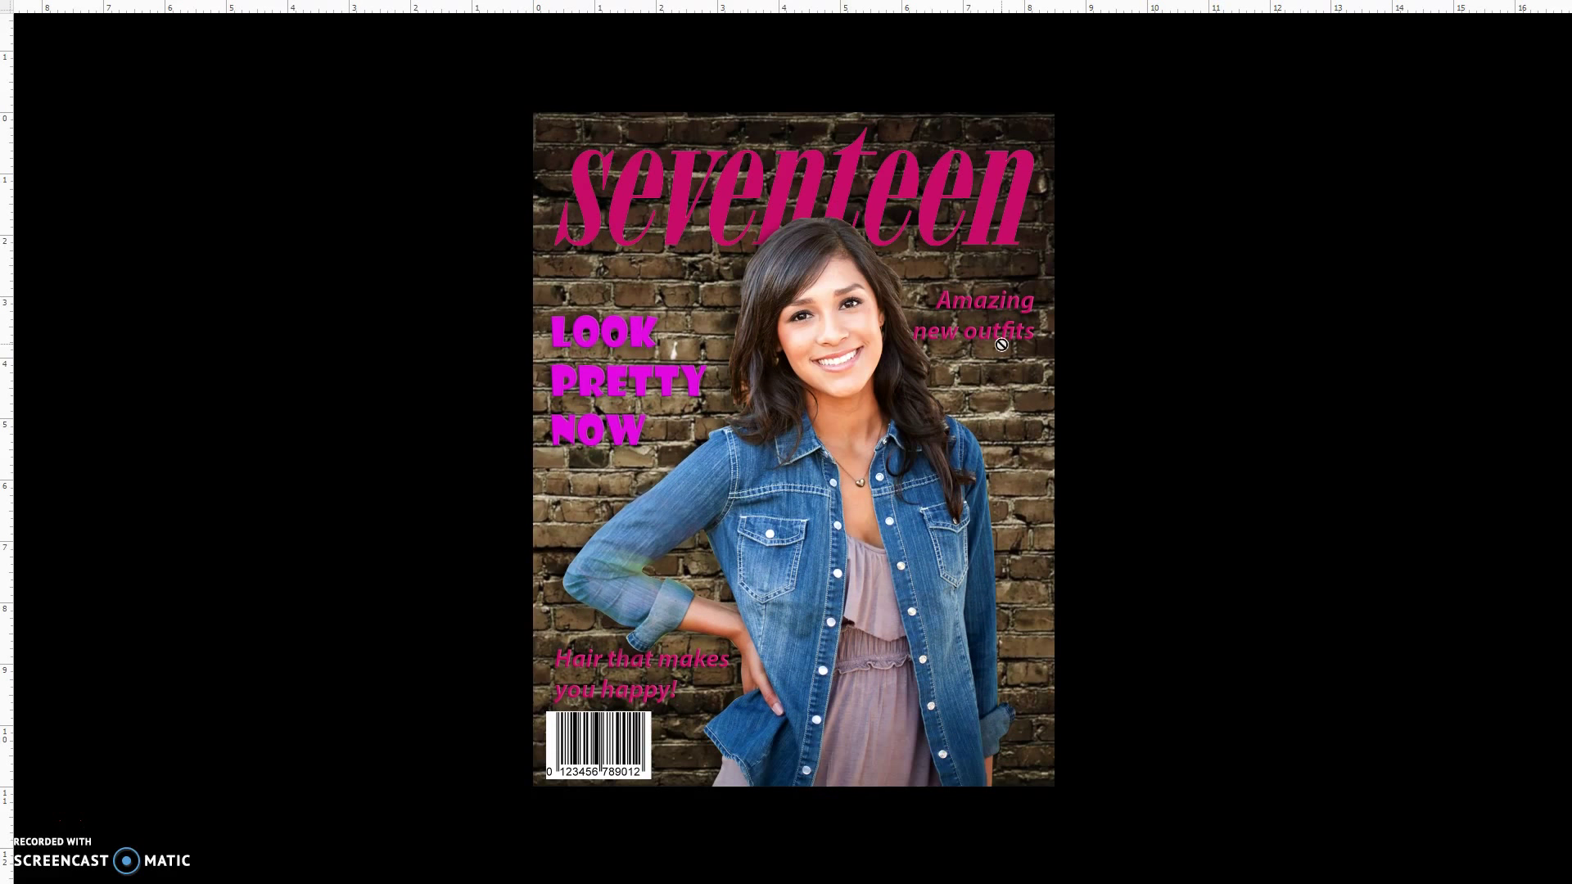
key(ctrl+r)
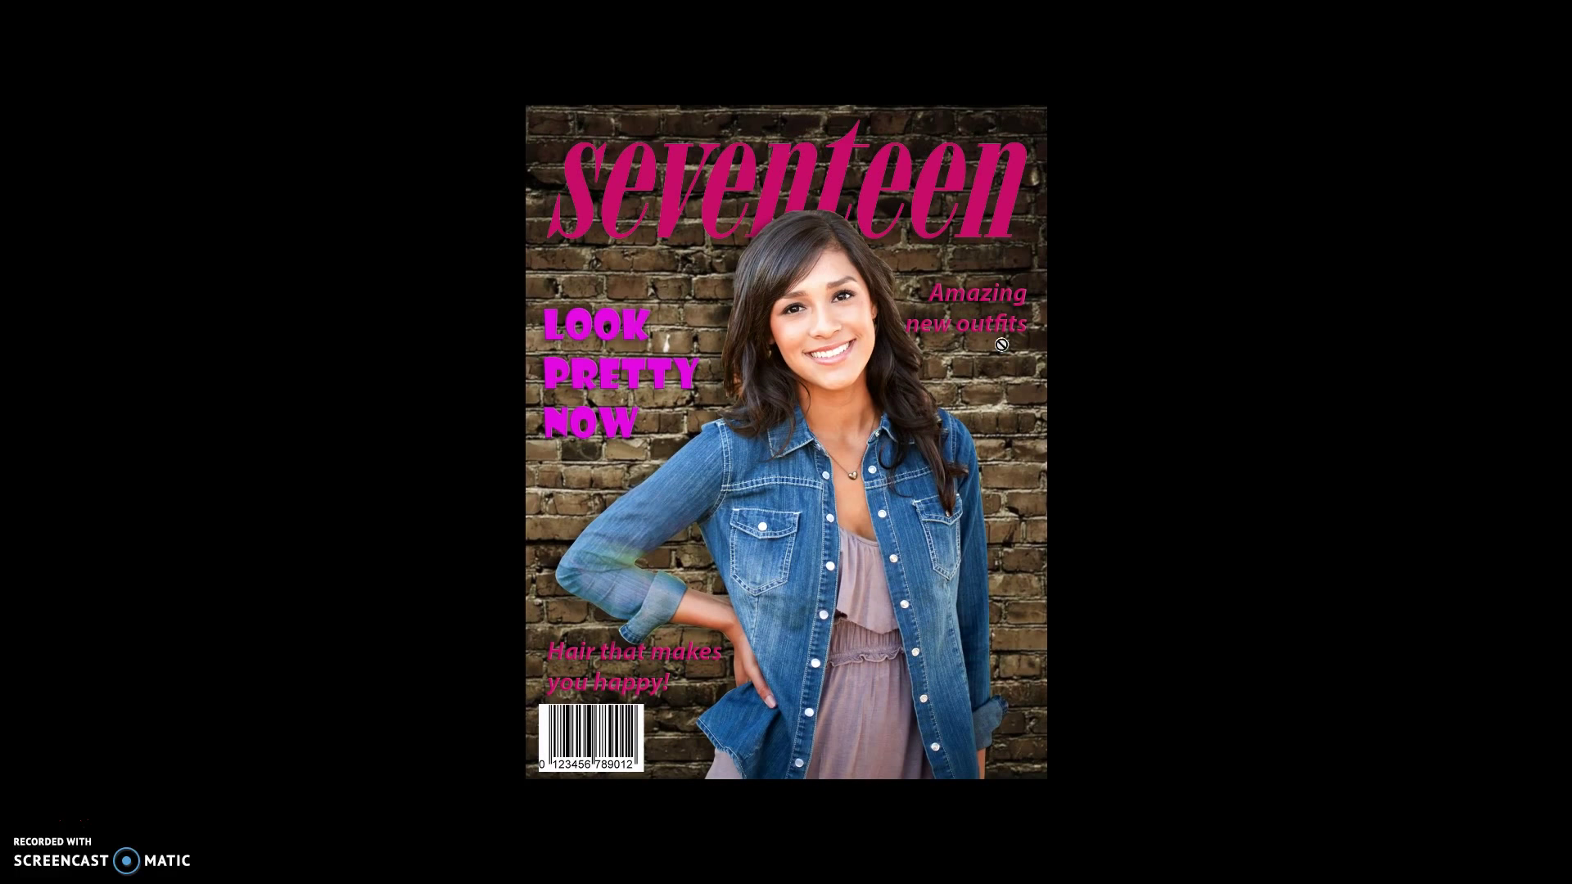
key(ctrl+0)
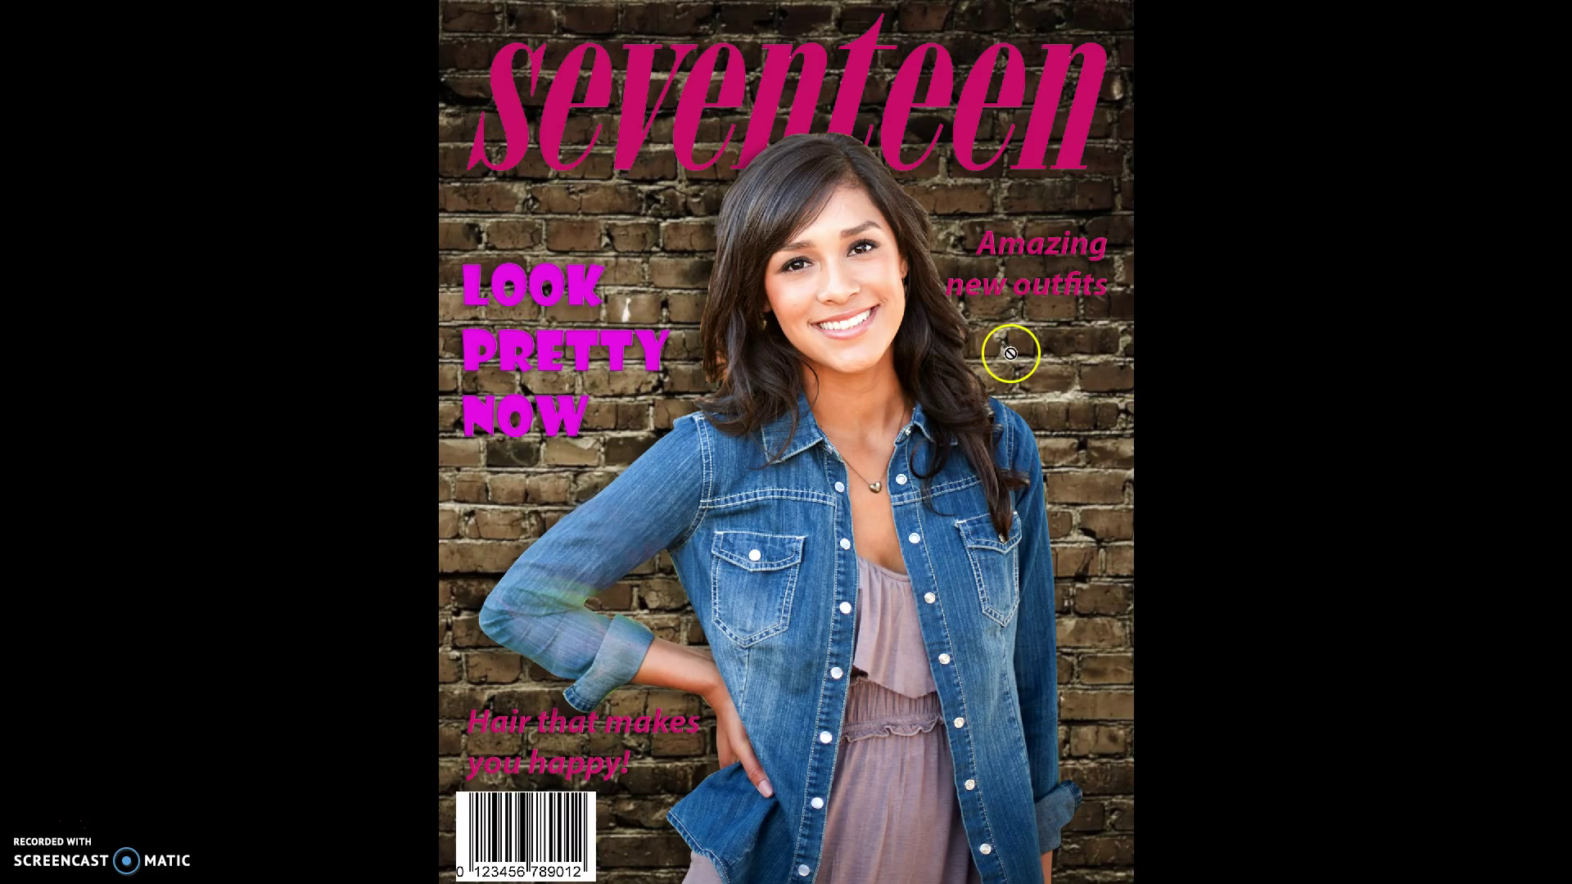